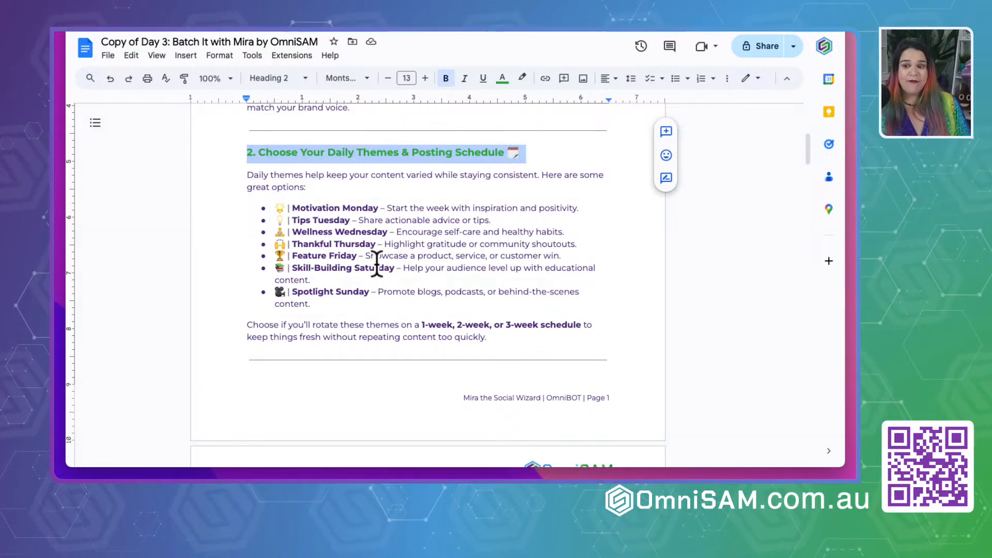
Read the guide's sections on daily themes and posting schedule, tailoring content to brand and audience, and choosing a brand voice
{"action": "scroll", "coordinate": [376, 267], "scroll_direction": "down", "scroll_amount": 9}
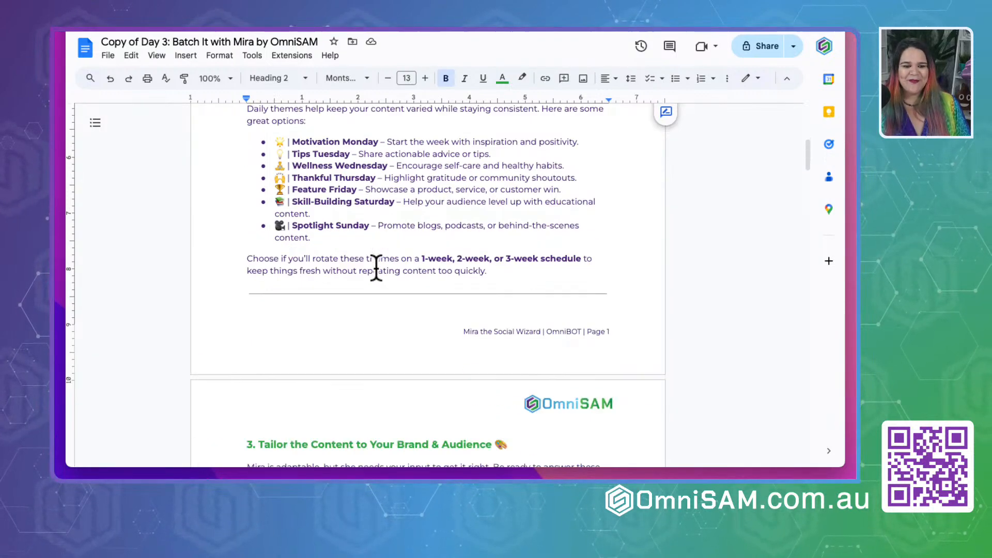
{"action": "scroll", "coordinate": [370, 267], "scroll_direction": "up", "scroll_amount": 4}
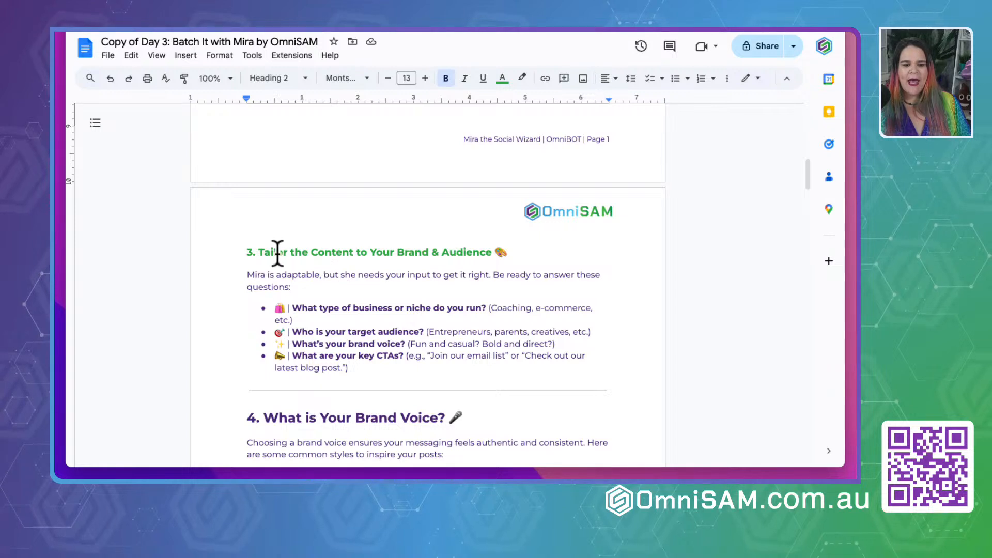
{"action": "scroll", "coordinate": [417, 299], "scroll_direction": "down", "scroll_amount": 2}
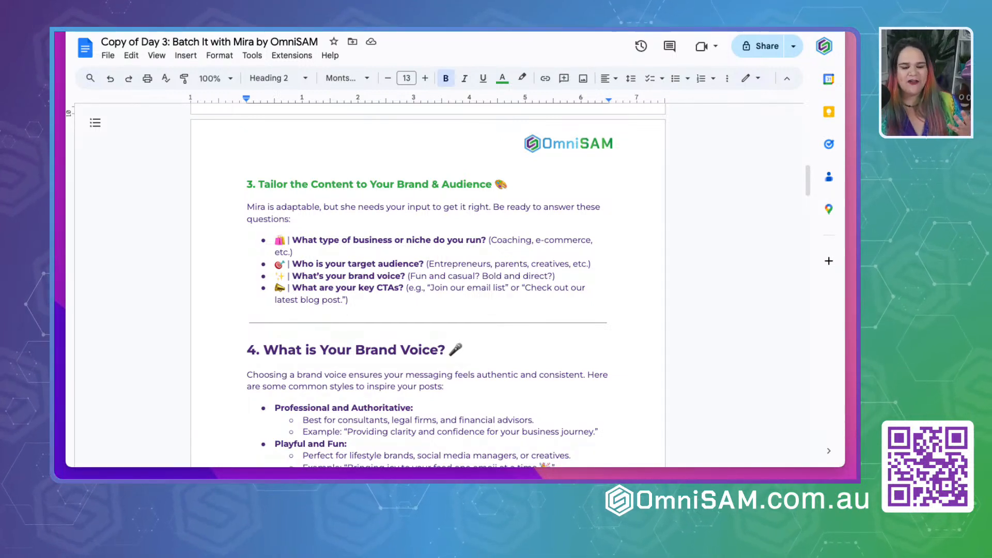
{"action": "scroll", "coordinate": [428, 284], "scroll_direction": "down", "scroll_amount": 1}
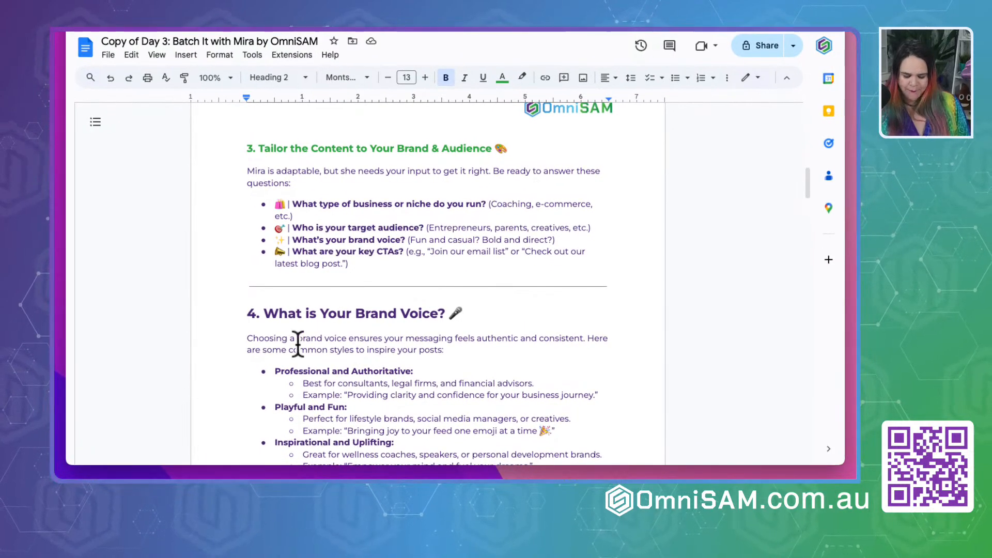
{"action": "key", "text": "super+plus"}
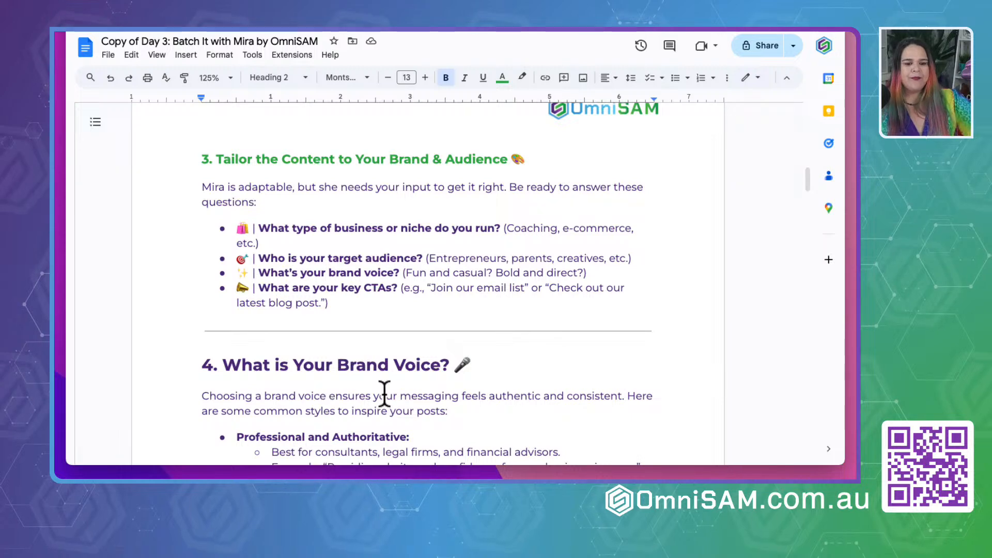
{"action": "scroll", "coordinate": [384, 392], "scroll_direction": "down", "scroll_amount": 4}
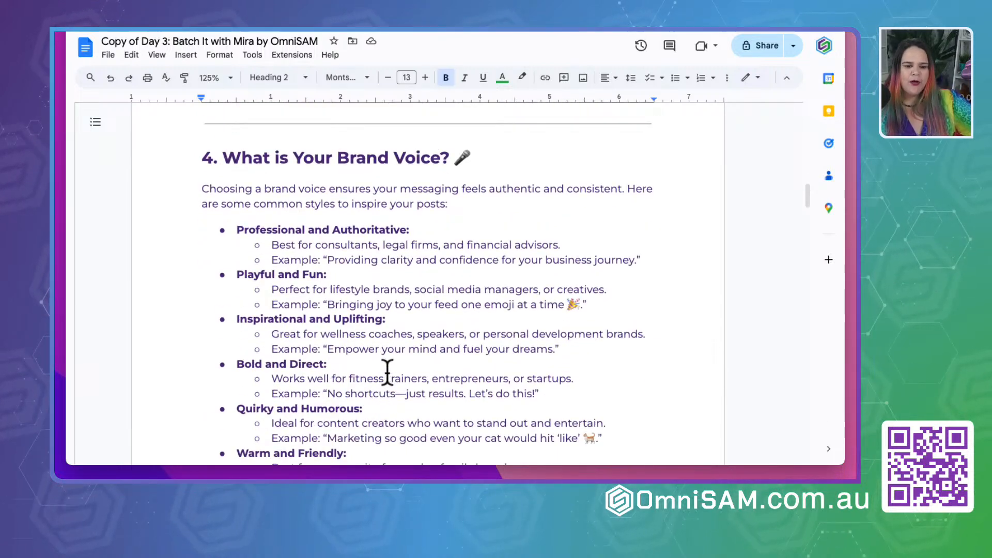
{"action": "scroll", "coordinate": [385, 393], "scroll_direction": "down", "scroll_amount": 2}
{"action": "scroll", "coordinate": [386, 373], "scroll_direction": "up", "scroll_amount": 1}
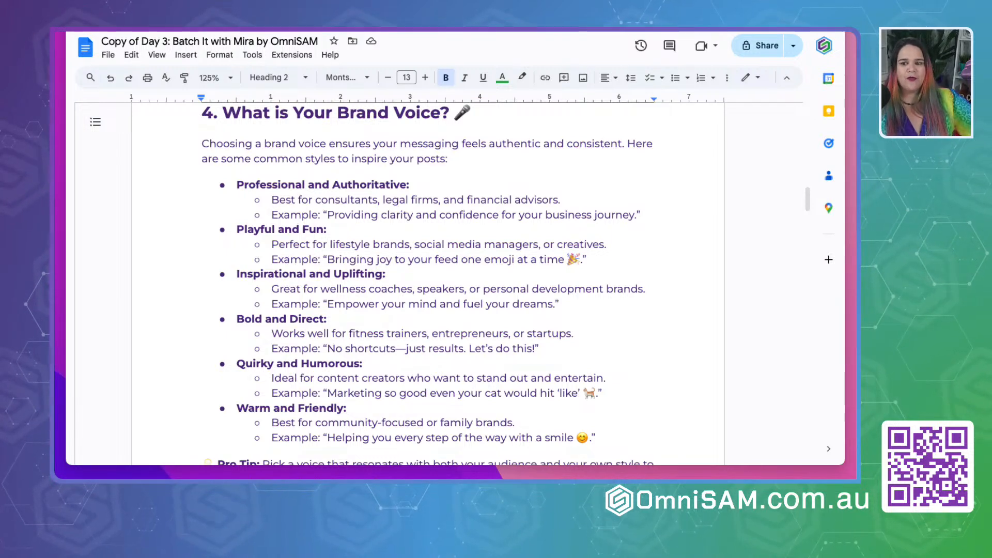
Examine the evergreen and engagement CTAs in section 5 and the weekly content types in section 6
{"action": "scroll", "coordinate": [427, 279], "scroll_direction": "down", "scroll_amount": 5}
{"action": "scroll", "coordinate": [428, 279], "scroll_direction": "down", "scroll_amount": 7}
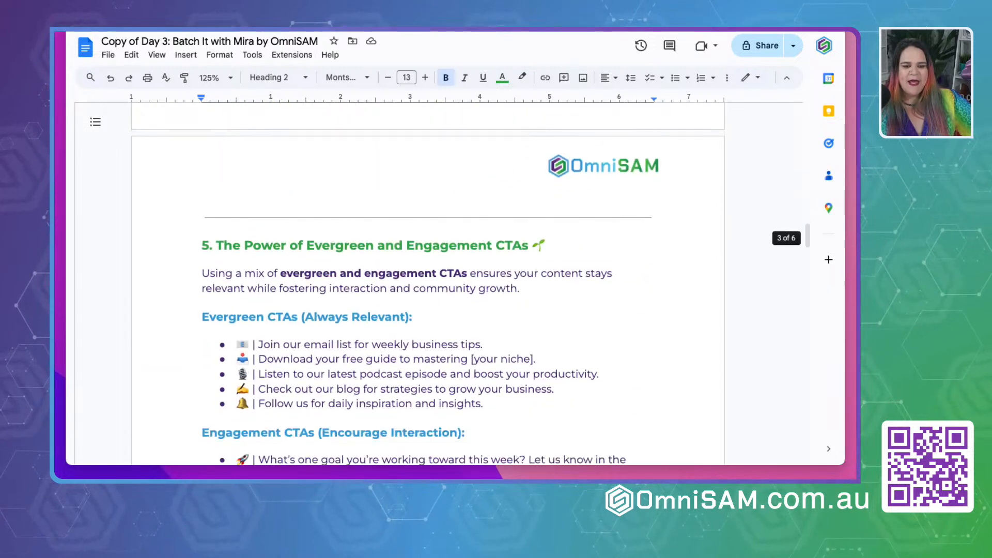
{"action": "scroll", "coordinate": [427, 279], "scroll_direction": "down", "scroll_amount": 1}
{"action": "scroll", "coordinate": [427, 279], "scroll_direction": "up", "scroll_amount": 1}
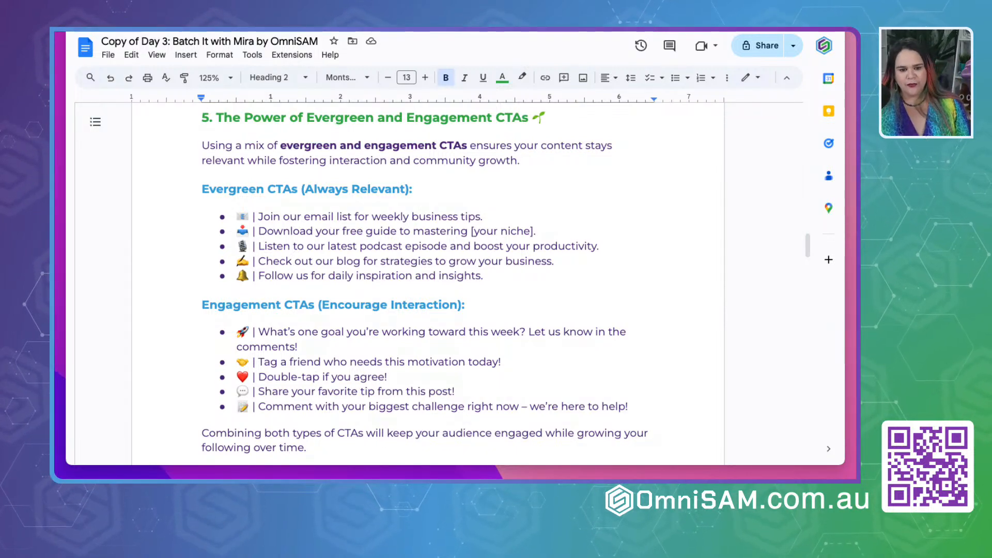
{"action": "scroll", "coordinate": [428, 279], "scroll_direction": "down", "scroll_amount": 2}
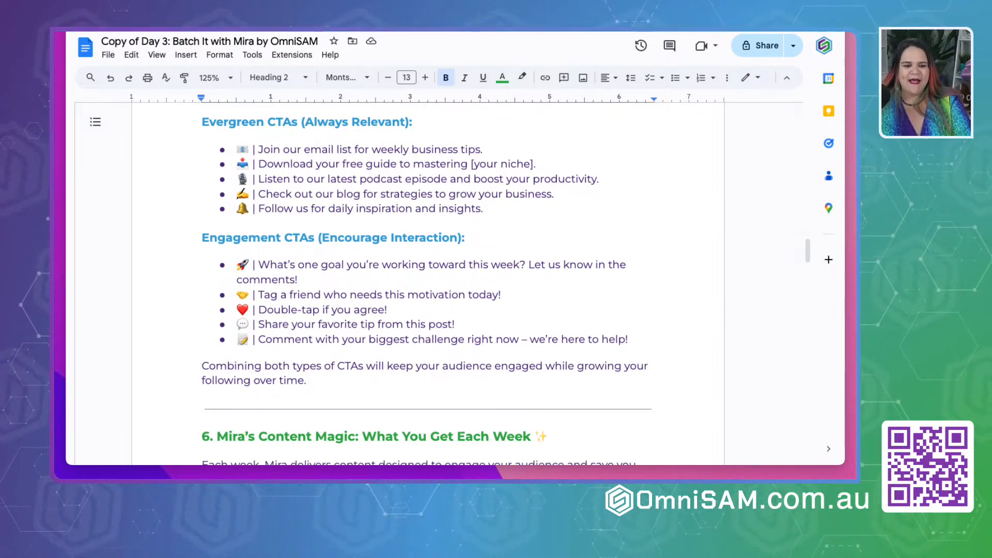
{"action": "double_click", "coordinate": [229, 238]}
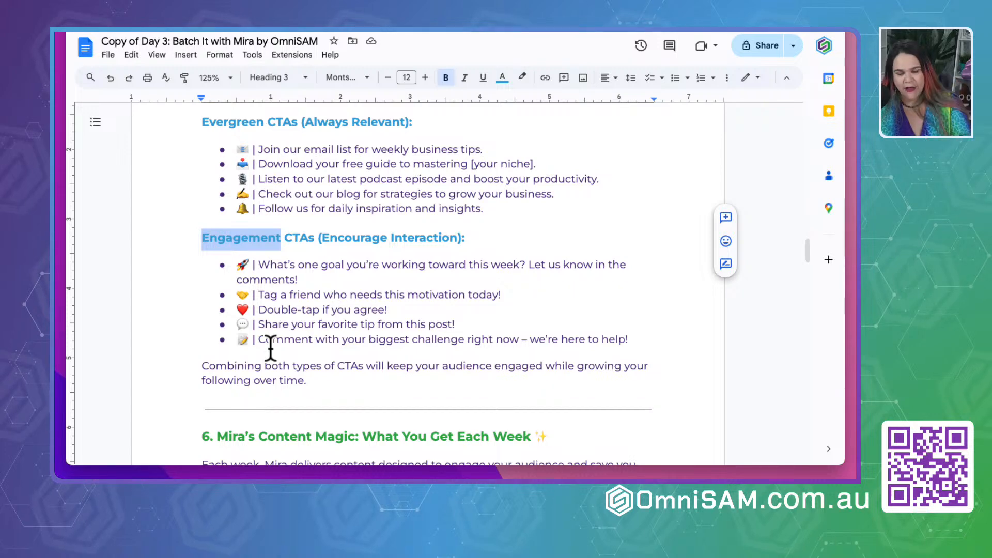
{"action": "scroll", "coordinate": [271, 349], "scroll_direction": "down", "scroll_amount": 2}
{"action": "scroll", "coordinate": [271, 348], "scroll_direction": "down", "scroll_amount": 3}
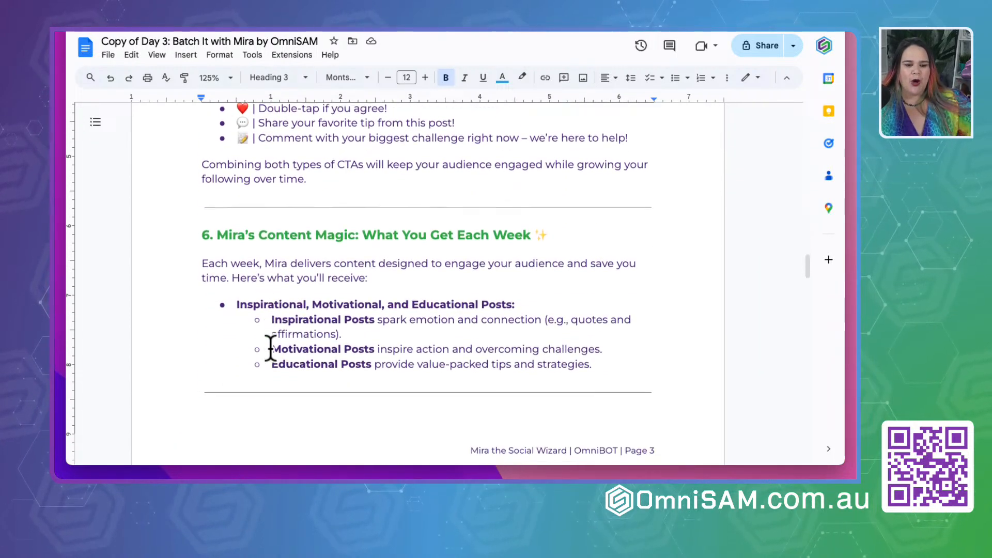
{"action": "scroll", "coordinate": [271, 349], "scroll_direction": "up", "scroll_amount": 1}
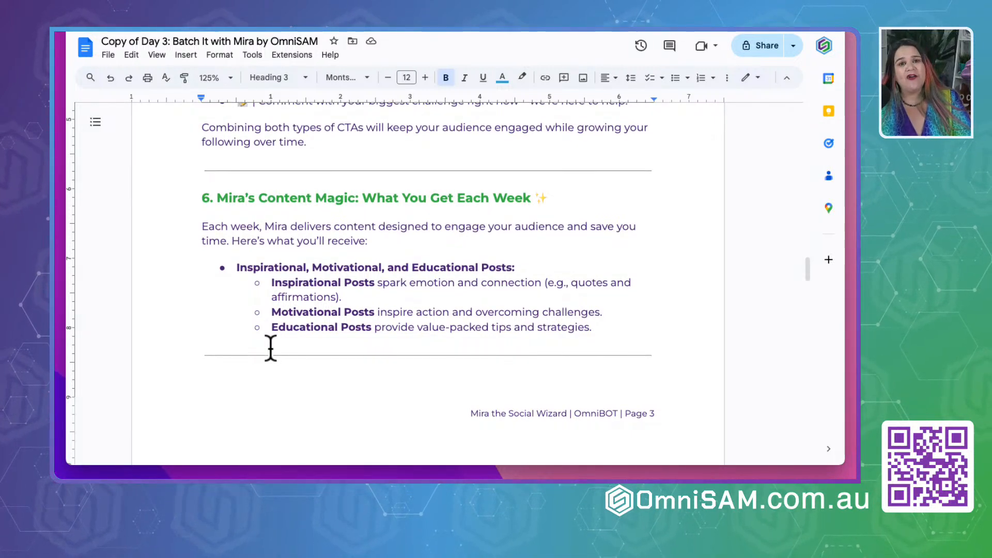
Examine section 7 on the three table types: Social Media Content Batch Designing, Canva Bulk Create Table and Social Media Content Scheduling
{"action": "scroll", "coordinate": [271, 348], "scroll_direction": "down", "scroll_amount": 8}
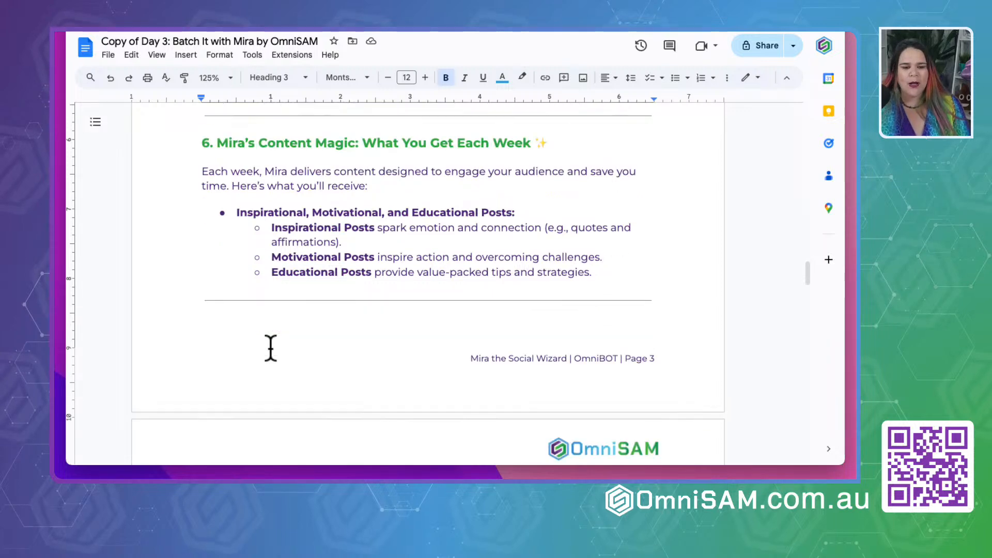
{"action": "scroll", "coordinate": [270, 349], "scroll_direction": "up", "scroll_amount": 1}
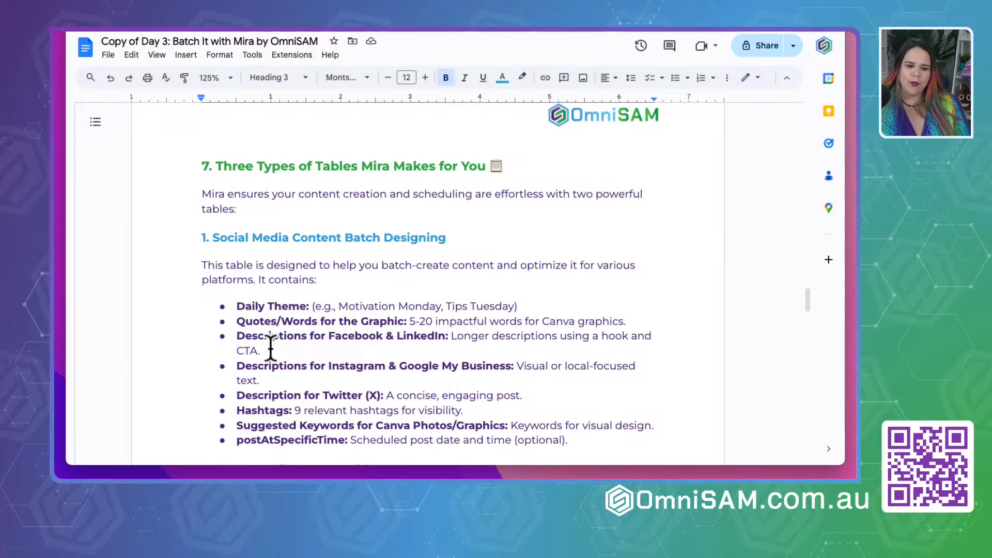
{"action": "scroll", "coordinate": [270, 349], "scroll_direction": "up", "scroll_amount": 1}
{"action": "left_click_drag", "start_coordinate": [216, 238], "coordinate": [457, 239]}
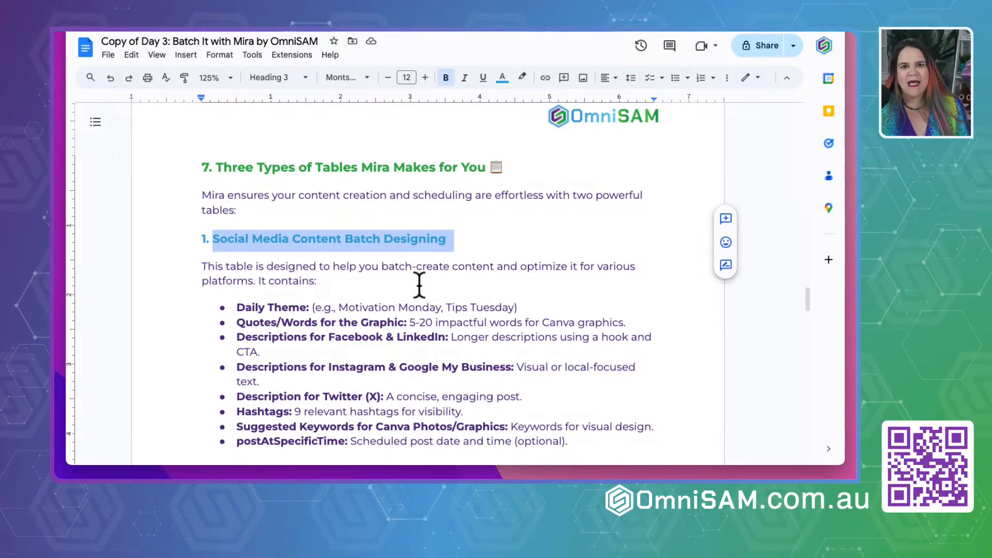
{"action": "scroll", "coordinate": [419, 284], "scroll_direction": "down", "scroll_amount": 1}
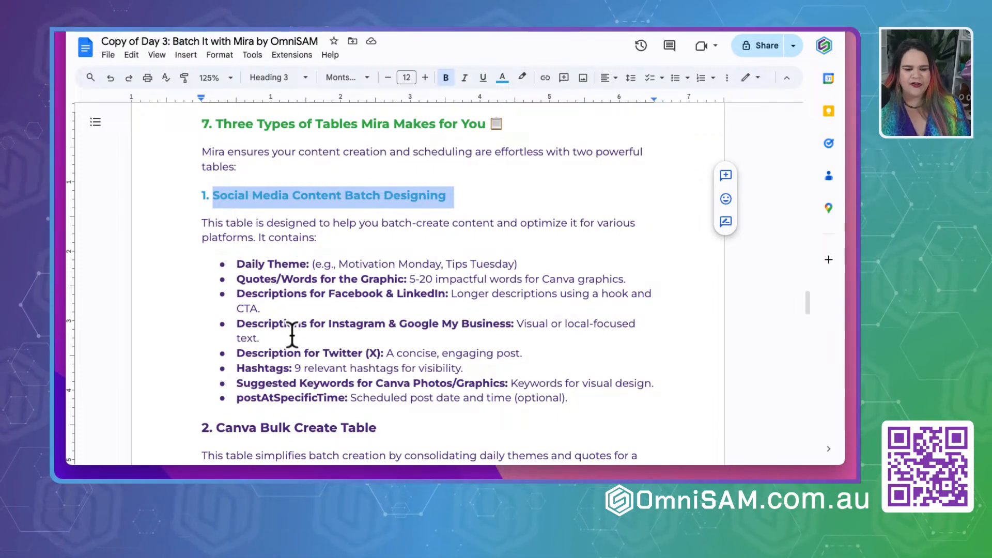
{"action": "scroll", "coordinate": [292, 335], "scroll_direction": "down", "scroll_amount": 4}
{"action": "scroll", "coordinate": [292, 335], "scroll_direction": "up", "scroll_amount": 1}
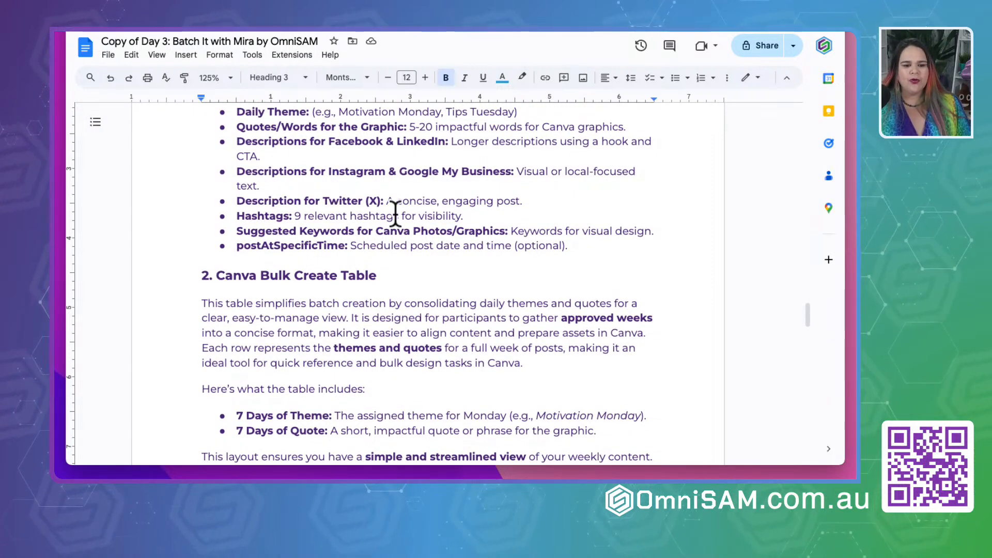
{"action": "scroll", "coordinate": [245, 327], "scroll_direction": "down", "scroll_amount": 1}
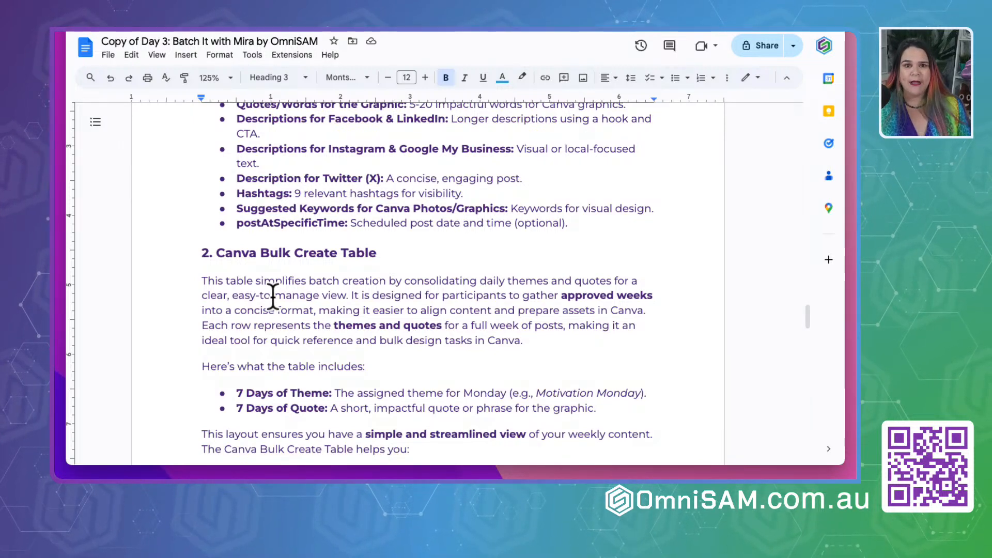
{"action": "scroll", "coordinate": [273, 297], "scroll_direction": "down", "scroll_amount": 8}
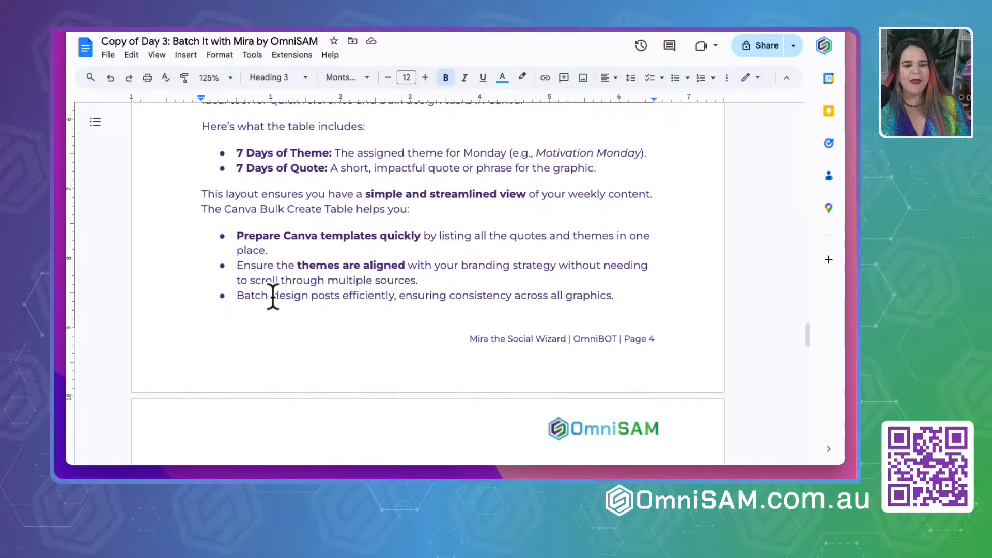
{"action": "scroll", "coordinate": [273, 297], "scroll_direction": "up", "scroll_amount": 4}
{"action": "scroll", "coordinate": [273, 300], "scroll_direction": "down", "scroll_amount": 5}
{"action": "scroll", "coordinate": [273, 298], "scroll_direction": "down", "scroll_amount": 4}
{"action": "scroll", "coordinate": [273, 297], "scroll_direction": "up", "scroll_amount": 2}
{"action": "scroll", "coordinate": [272, 297], "scroll_direction": "up", "scroll_amount": 1}
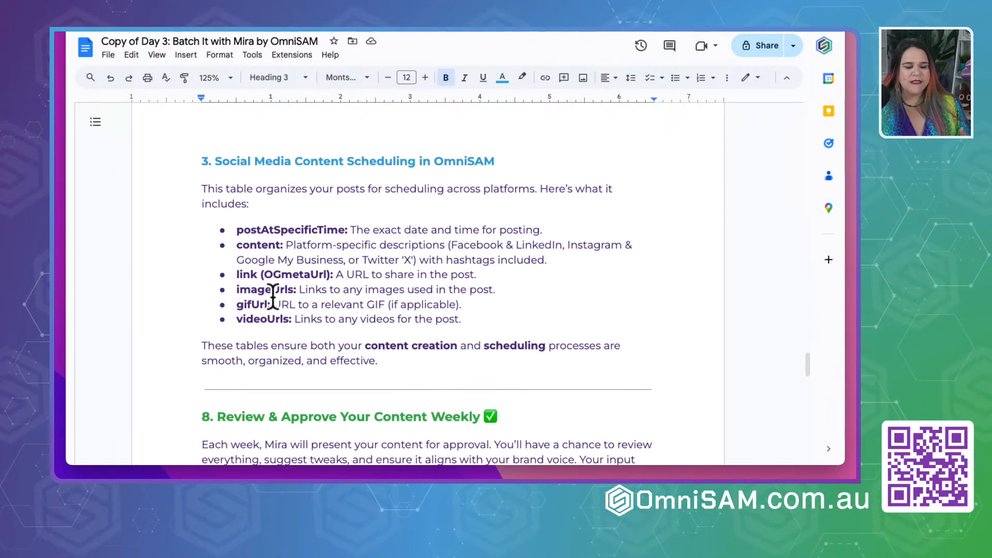
{"action": "scroll", "coordinate": [273, 298], "scroll_direction": "up", "scroll_amount": 1}
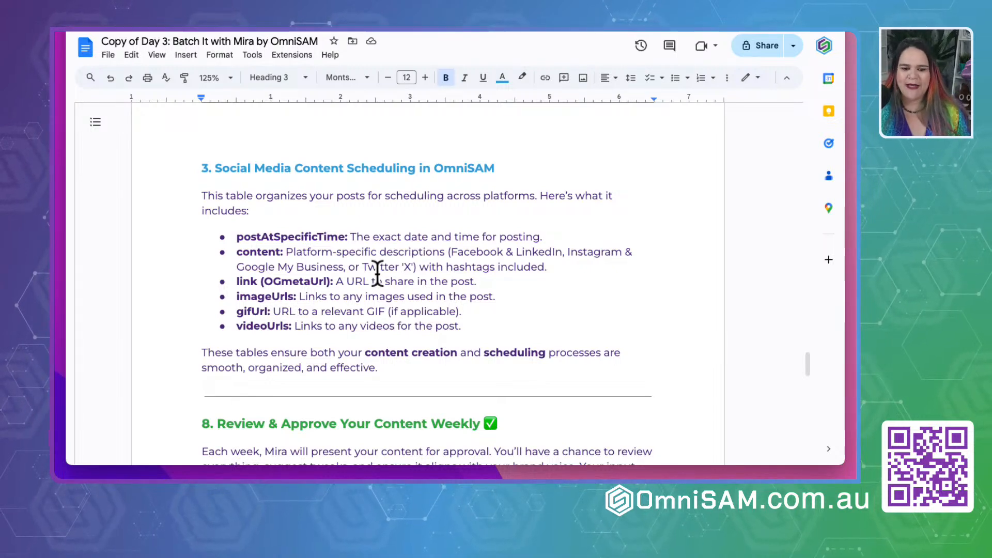
Read sections 8 to 11 on weekly approval, consistency, extra help and where to find Mira in ChatGPT
{"action": "scroll", "coordinate": [378, 273], "scroll_direction": "down", "scroll_amount": 5}
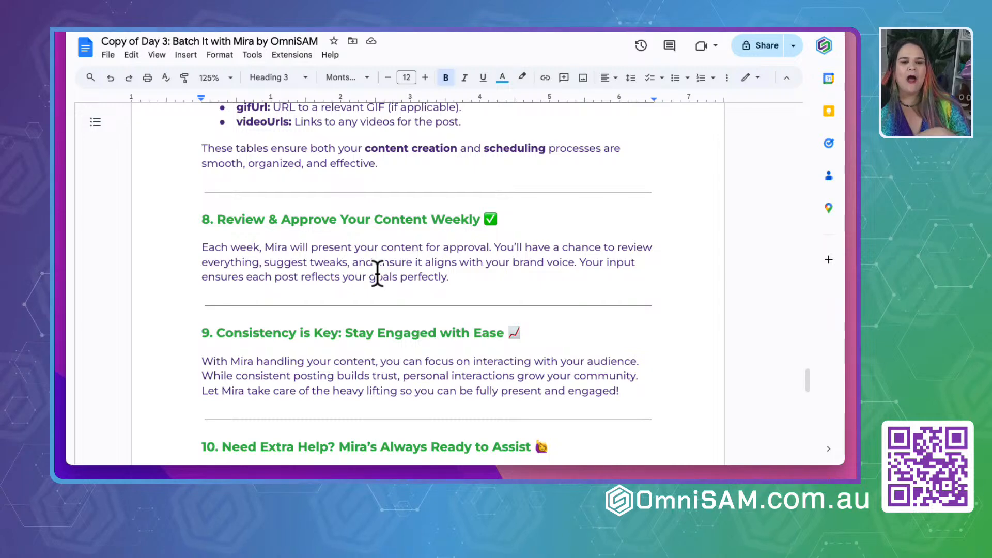
{"action": "scroll", "coordinate": [378, 273], "scroll_direction": "down", "scroll_amount": 3}
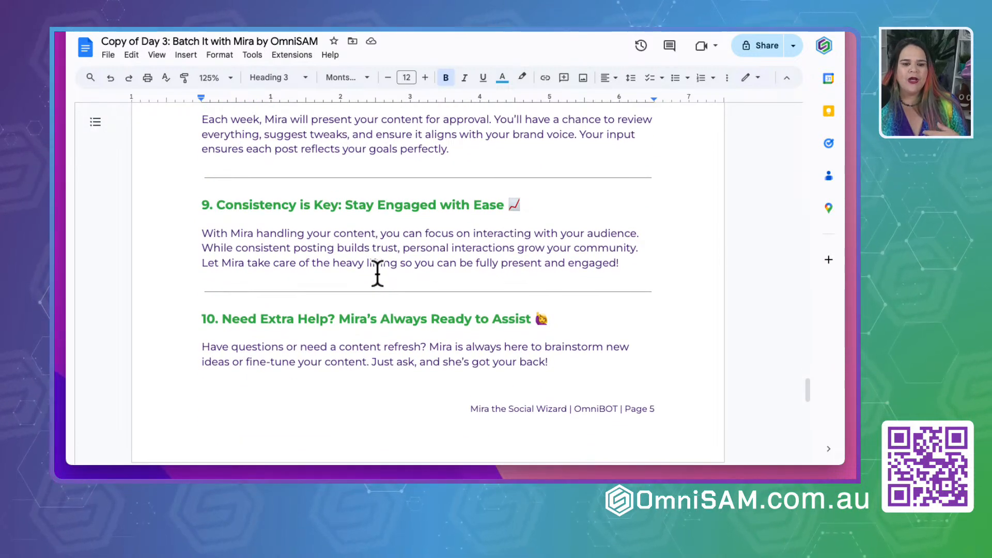
{"action": "scroll", "coordinate": [378, 273], "scroll_direction": "down", "scroll_amount": 3}
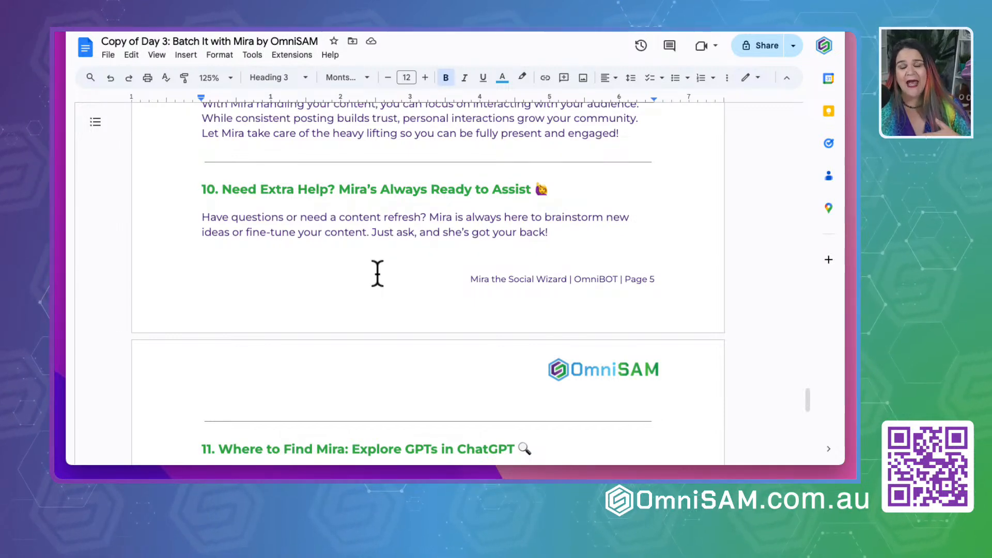
{"action": "scroll", "coordinate": [378, 273], "scroll_direction": "down", "scroll_amount": 4}
{"action": "scroll", "coordinate": [378, 273], "scroll_direction": "up", "scroll_amount": 1}
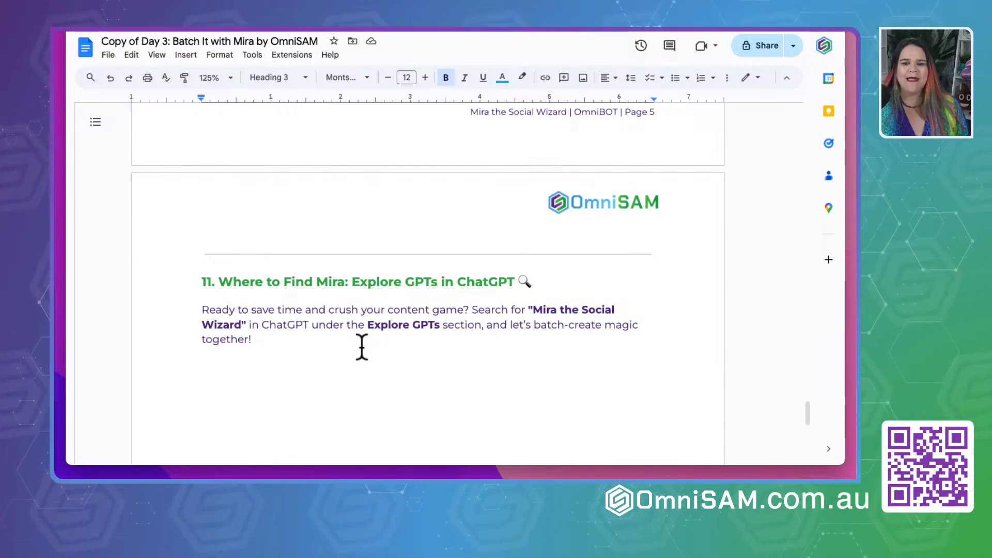
{"action": "scroll", "coordinate": [362, 347], "scroll_direction": "down", "scroll_amount": 2}
{"action": "scroll", "coordinate": [362, 347], "scroll_direction": "up", "scroll_amount": 1}
{"action": "scroll", "coordinate": [362, 347], "scroll_direction": "up", "scroll_amount": 7}
{"action": "scroll", "coordinate": [362, 347], "scroll_direction": "up", "scroll_amount": 8}
{"action": "scroll", "coordinate": [362, 347], "scroll_direction": "up", "scroll_amount": 8}
{"action": "scroll", "coordinate": [362, 347], "scroll_direction": "up", "scroll_amount": 8}
{"action": "scroll", "coordinate": [361, 348], "scroll_direction": "up", "scroll_amount": 8}
{"action": "scroll", "coordinate": [362, 348], "scroll_direction": "up", "scroll_amount": 2}
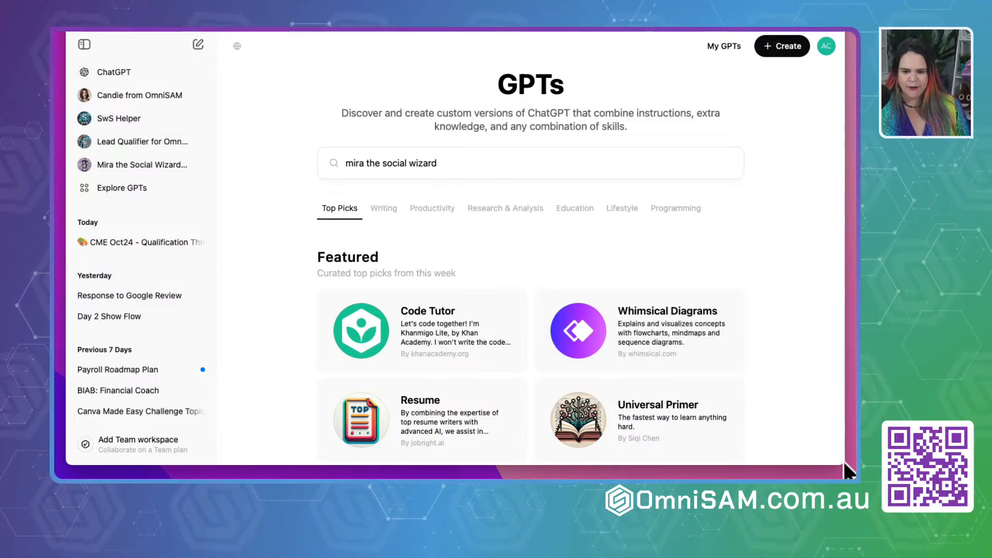
Switch to ChatGPT and search the GPTs directory for "mira by omnisam"
{"action": "left_click_drag", "start_coordinate": [844, 465], "coordinate": [845, 464]}
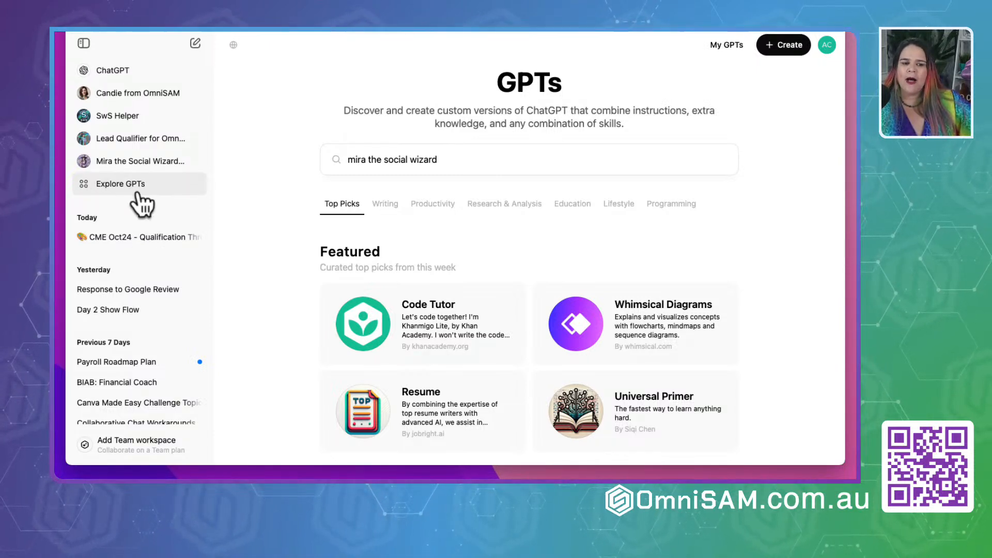
{"action": "left_click", "coordinate": [107, 190]}
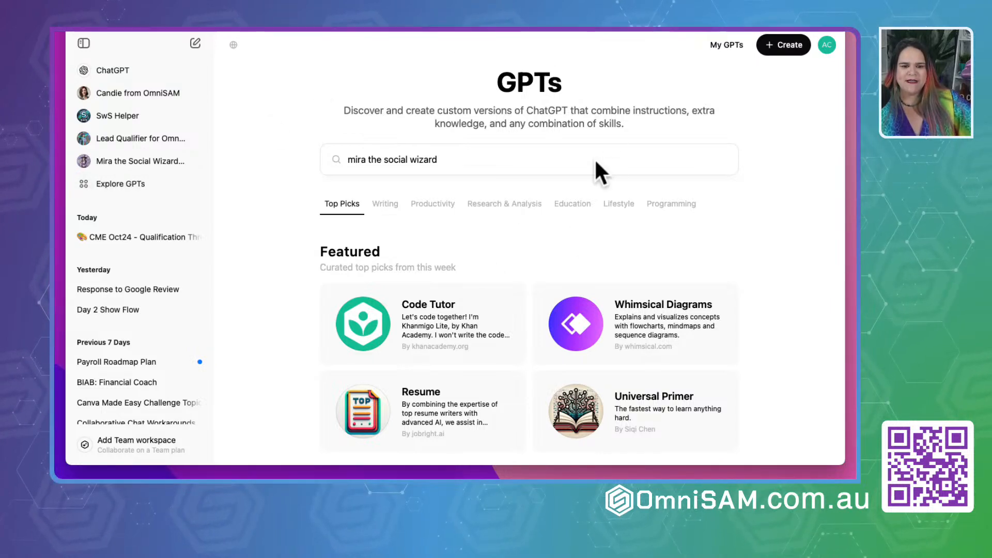
{"action": "left_click_drag", "start_coordinate": [458, 159], "coordinate": [323, 159]}
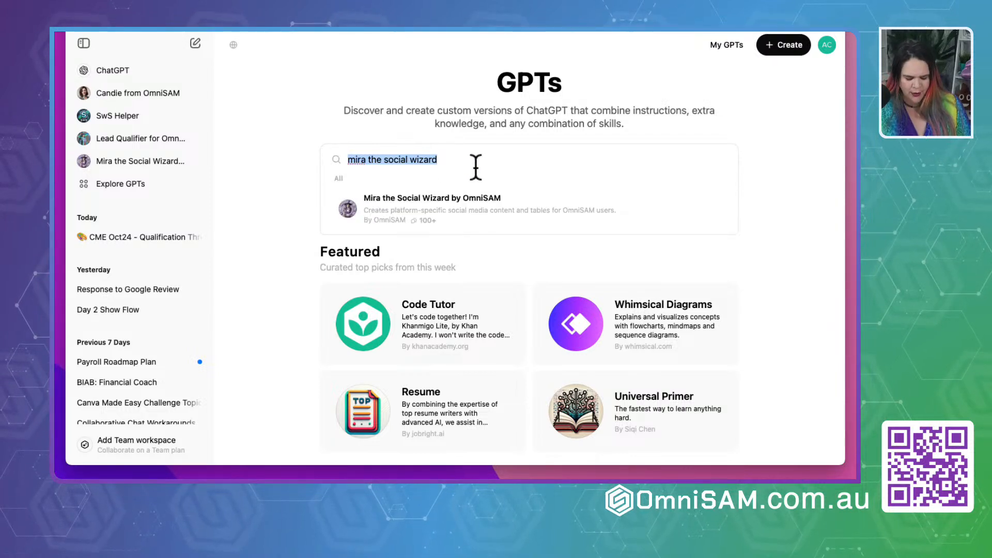
{"action": "type", "text": "mira by omnisam"}
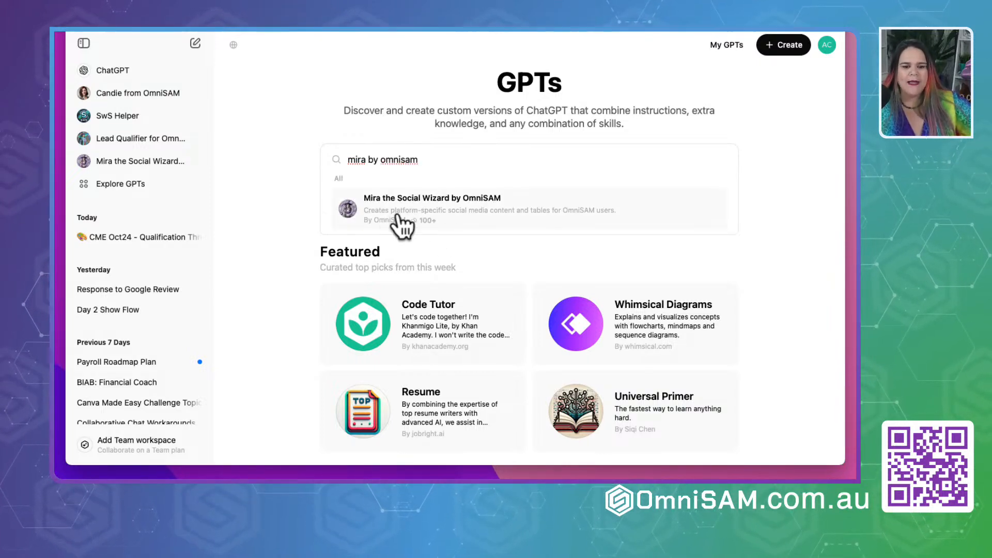
{"action": "left_click", "coordinate": [228, 317]}
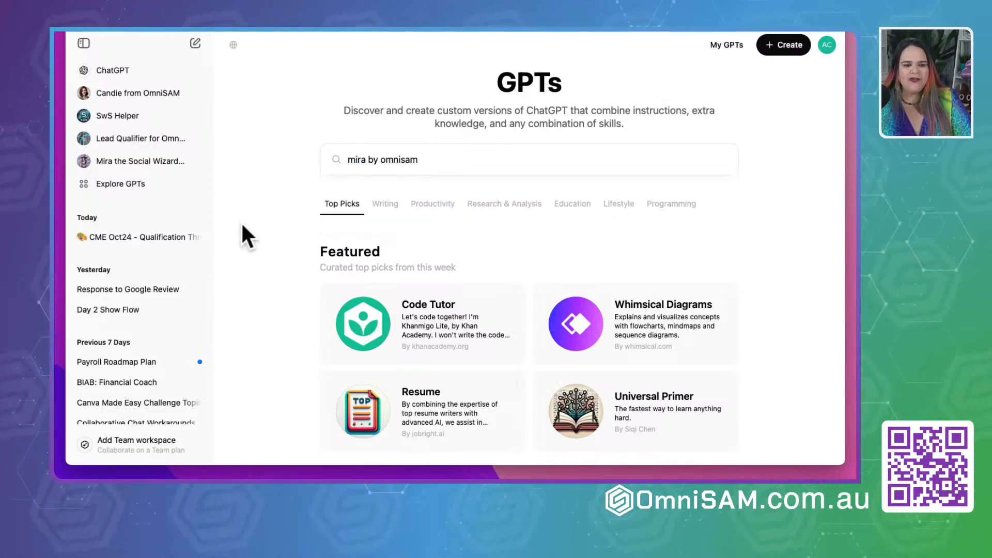
Open the details of Mira the Social Wizard by OmniSAM from the search results and highlight its description
{"action": "left_click", "coordinate": [403, 161]}
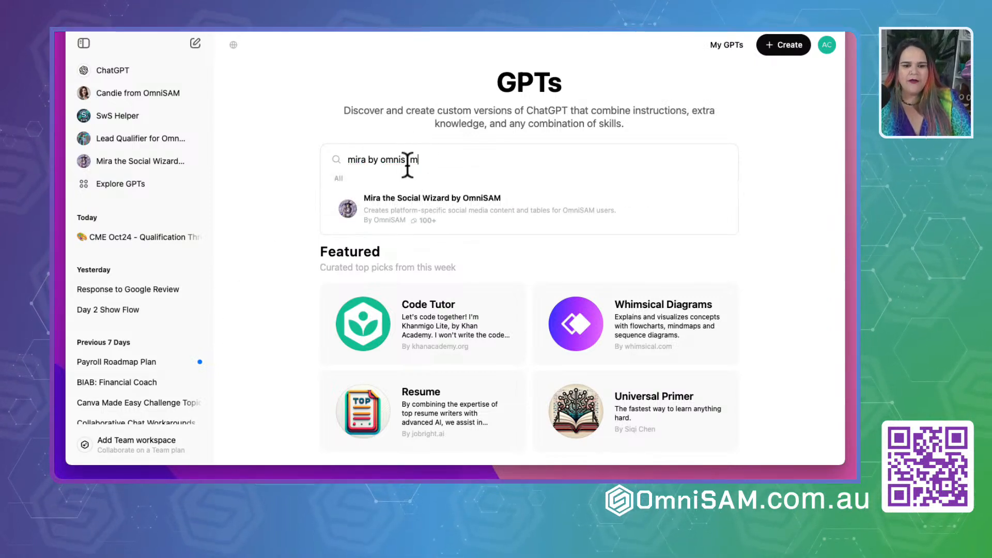
{"action": "left_click", "coordinate": [406, 208]}
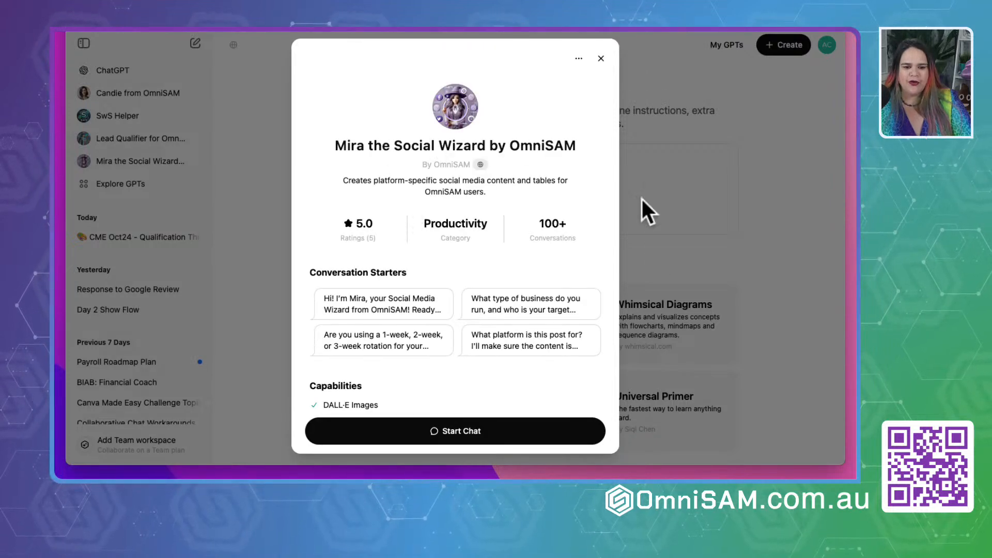
{"action": "left_click_drag", "start_coordinate": [340, 180], "coordinate": [526, 205]}
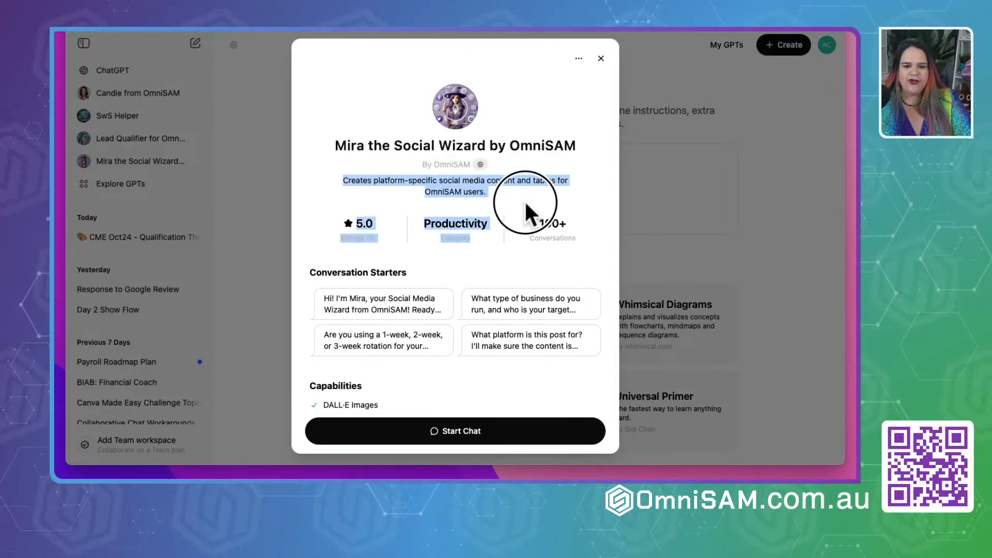
Look over the GPT's details, start a chat with Mira the Social Wizard and send a "Hi Mira.." greeting
{"action": "scroll", "coordinate": [401, 257], "scroll_direction": "down", "scroll_amount": 5}
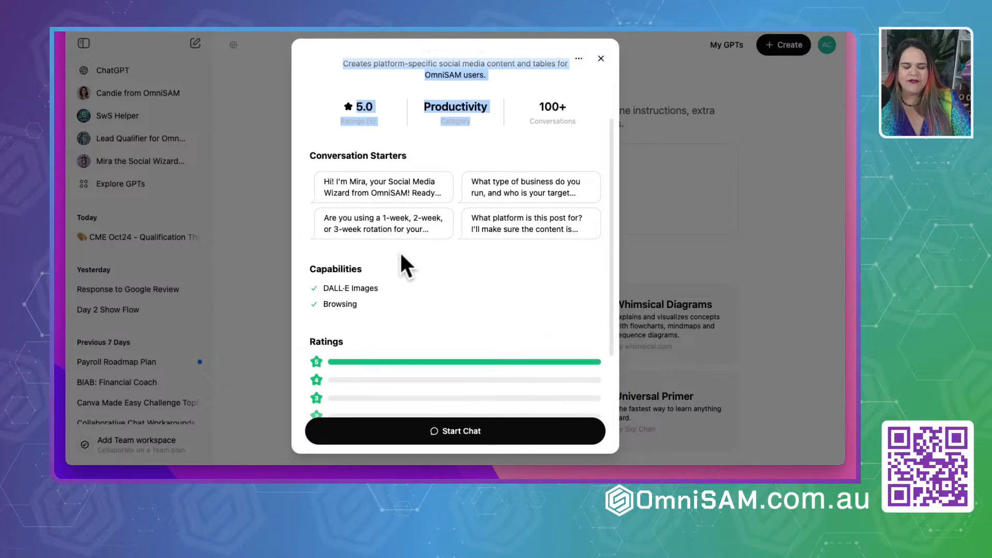
{"action": "scroll", "coordinate": [402, 255], "scroll_direction": "up", "scroll_amount": 4}
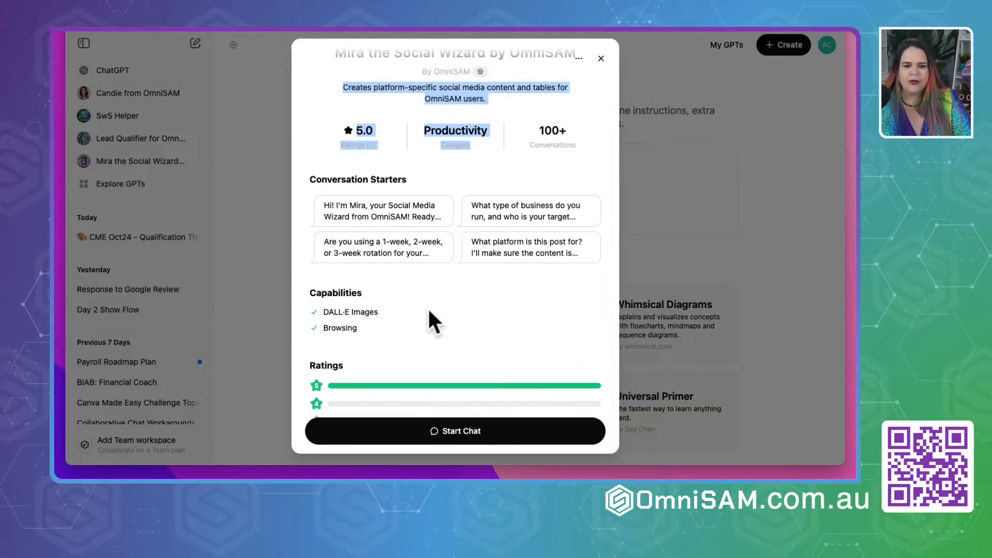
{"action": "scroll", "coordinate": [432, 310], "scroll_direction": "down", "scroll_amount": 3}
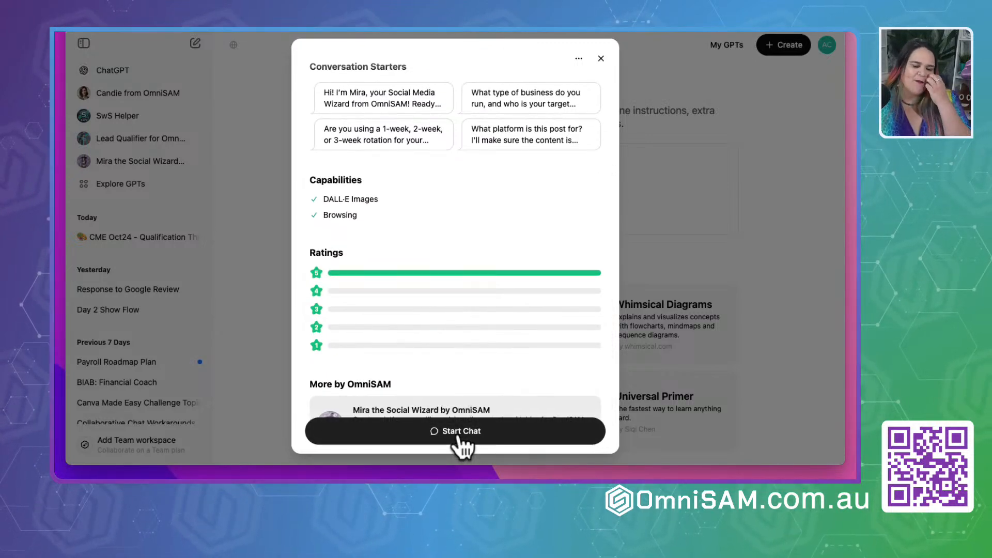
{"action": "left_click", "coordinate": [459, 437]}
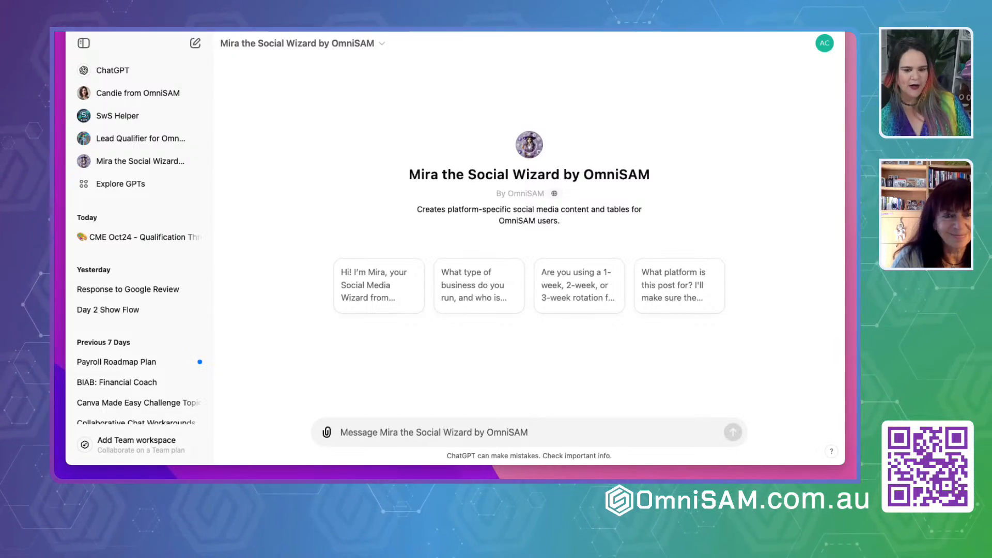
{"action": "left_click", "coordinate": [364, 432]}
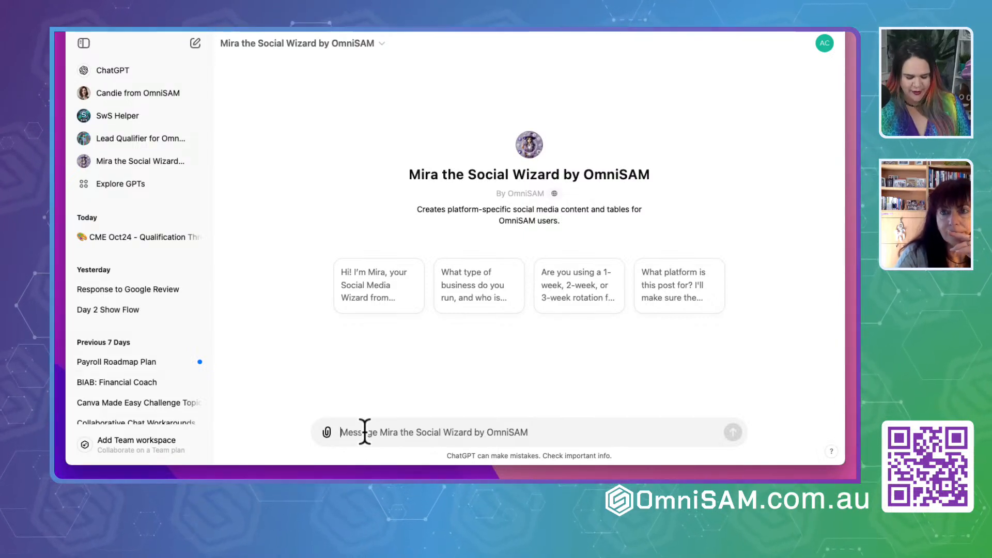
{"action": "type", "text": "Hi Mira.."}
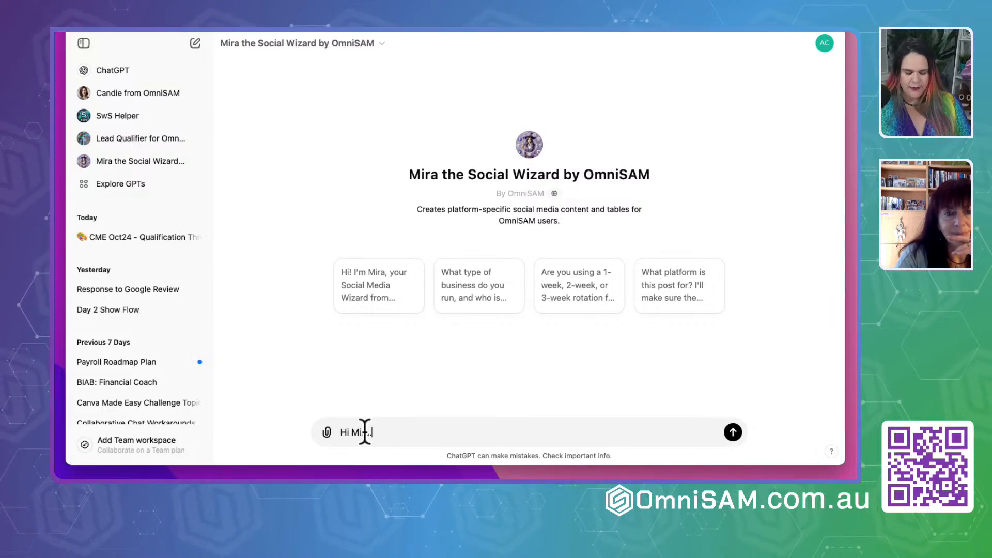
{"action": "key", "text": "Return"}
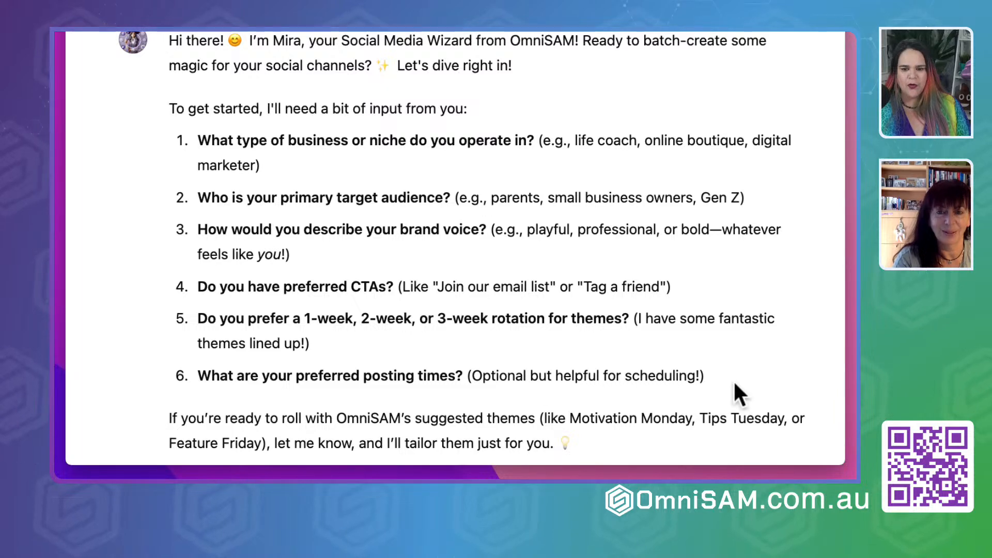
Copy Mira's six numbered onboarding questions from the reply into a new message
{"action": "left_click_drag", "start_coordinate": [193, 138], "coordinate": [736, 380]}
{"action": "key", "text": "super+c"}
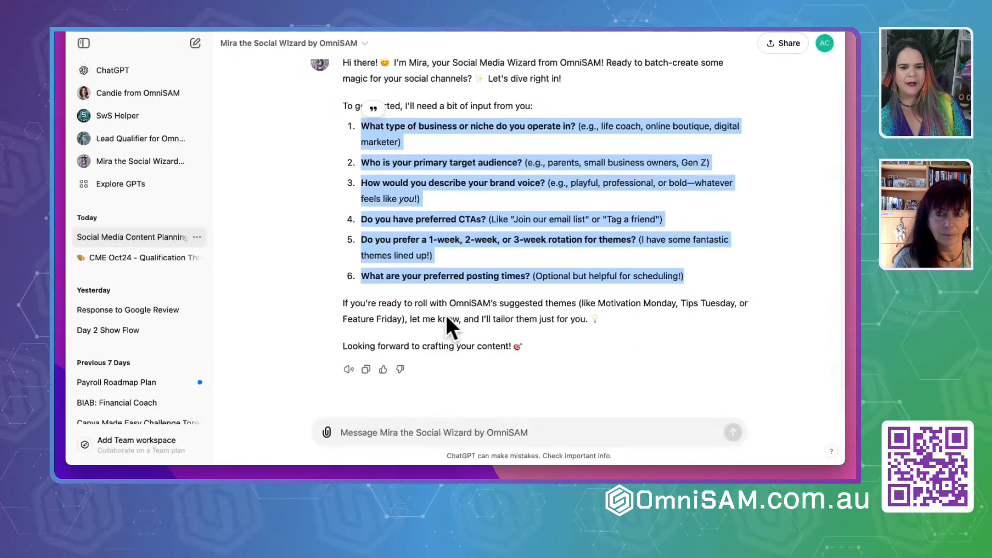
{"action": "left_click", "coordinate": [408, 429]}
{"action": "key", "text": "super+v"}
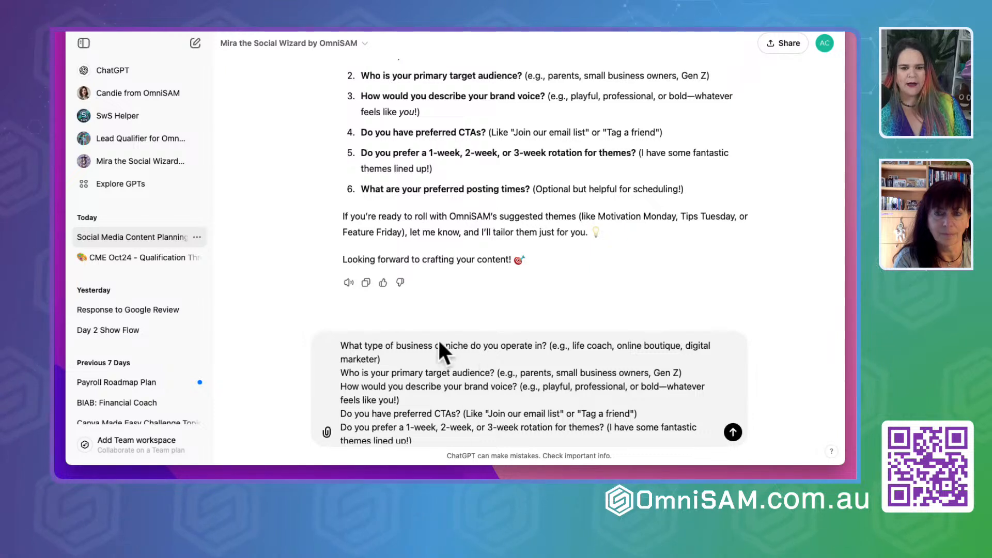
Replace the examples after the business or niche question with "Heart Co-herance coach and mentor"
{"action": "left_click", "coordinate": [549, 347]}
{"action": "left_click_drag", "start_coordinate": [549, 348], "coordinate": [564, 356]}
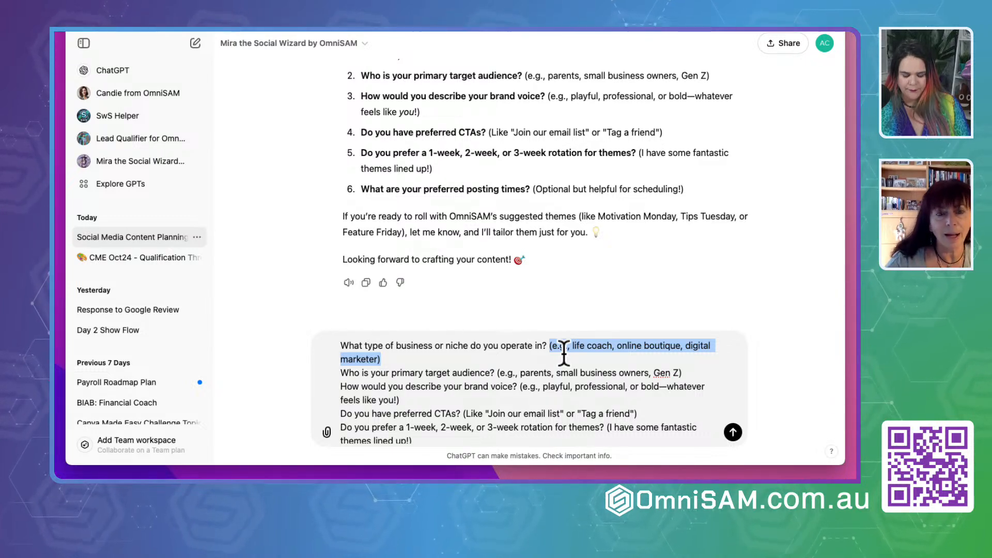
{"action": "type", "text": "Heart "}
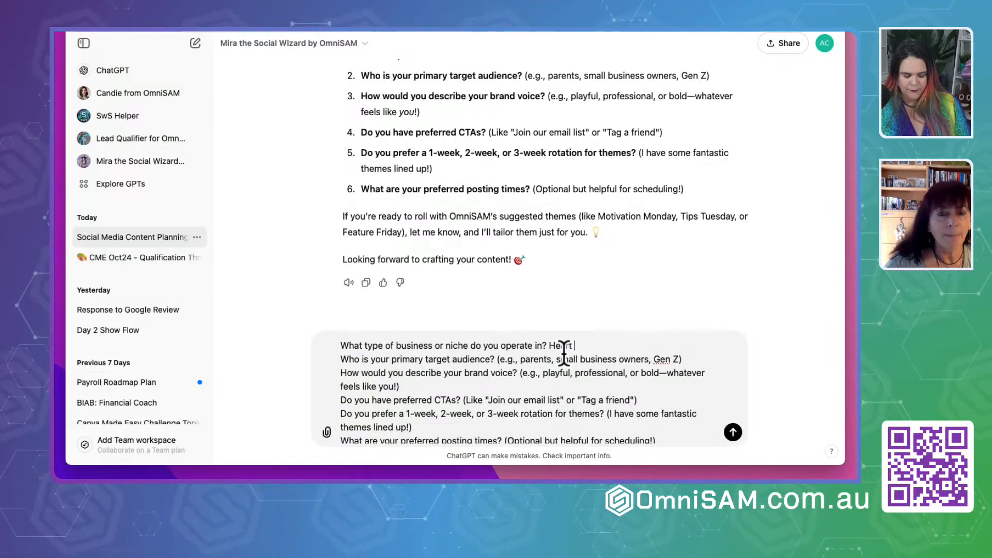
{"action": "type", "text": "Co-heran"}
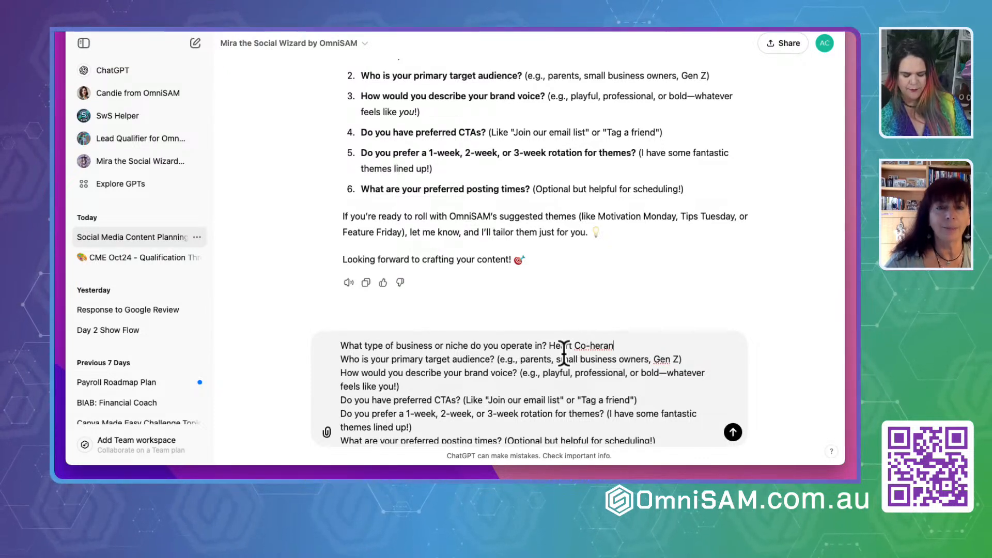
{"action": "type", "text": "ce coach and mentor"}
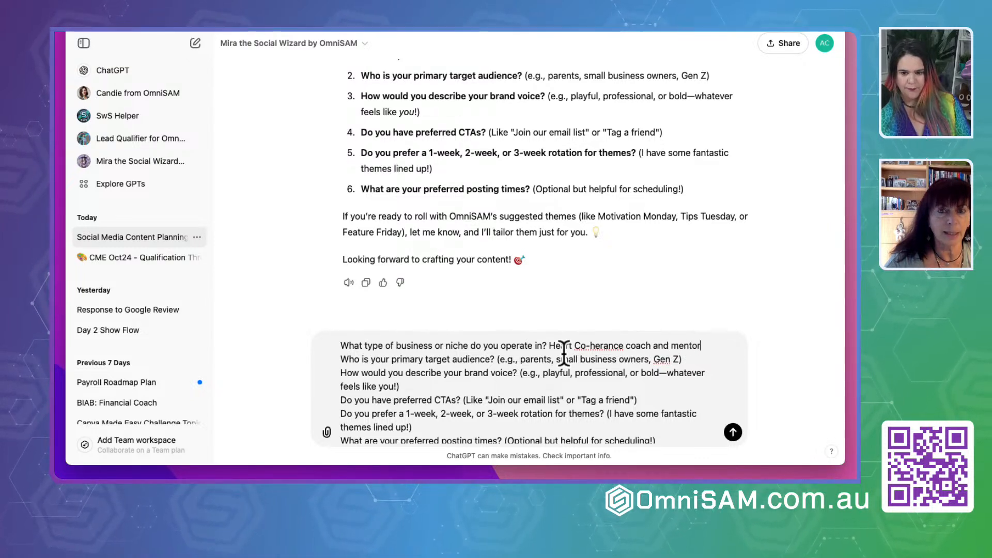
Replace the examples after the target audience question with "Teachers and educated who experiencing burnout"
{"action": "left_click_drag", "start_coordinate": [683, 359], "coordinate": [495, 360]}
{"action": "type", "text": "Par"}
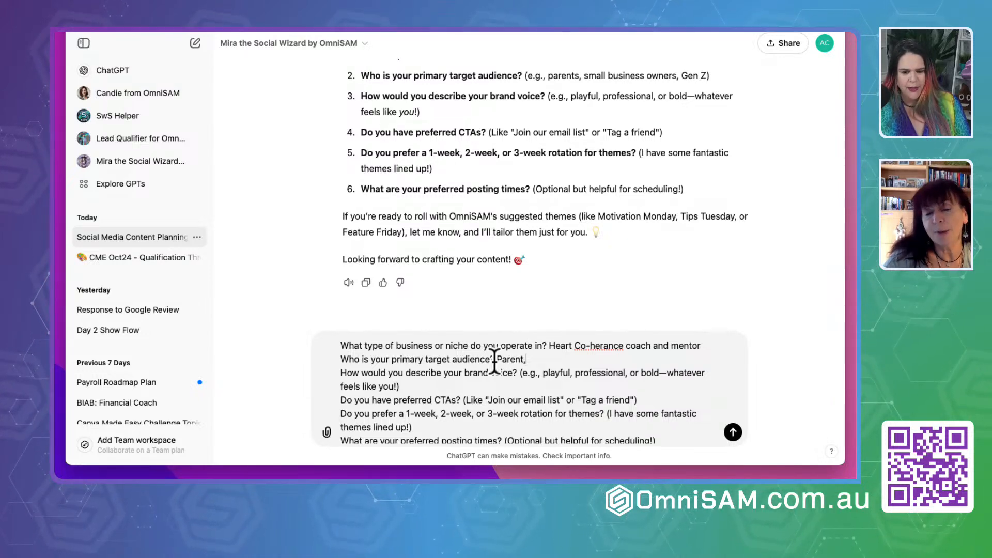
{"action": "key", "text": "BackSpace"}
{"action": "key", "text": "BackSpace"}
{"action": "key", "text": "BackSpace"}
{"action": "key", "text": "BackSpace"}
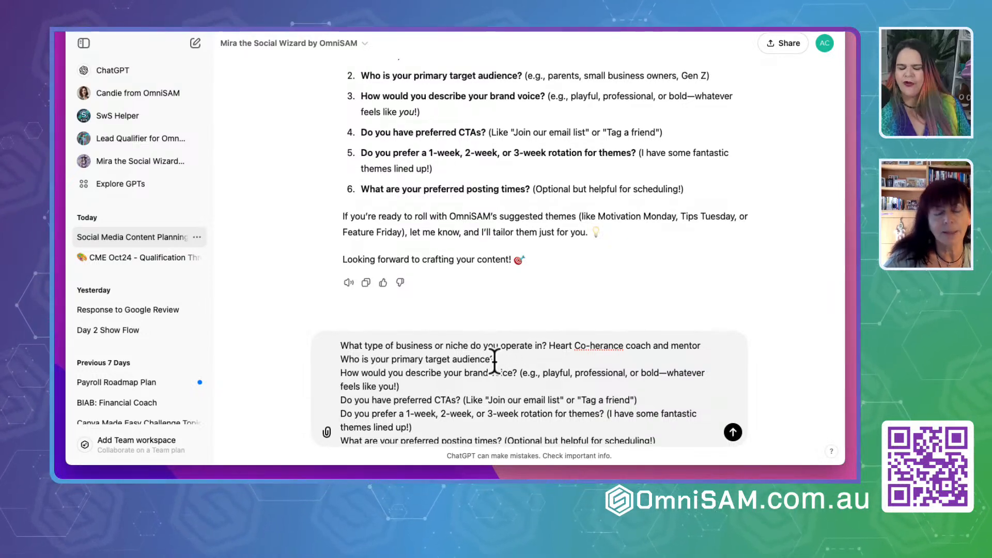
{"action": "type", "text": "Teacher"}
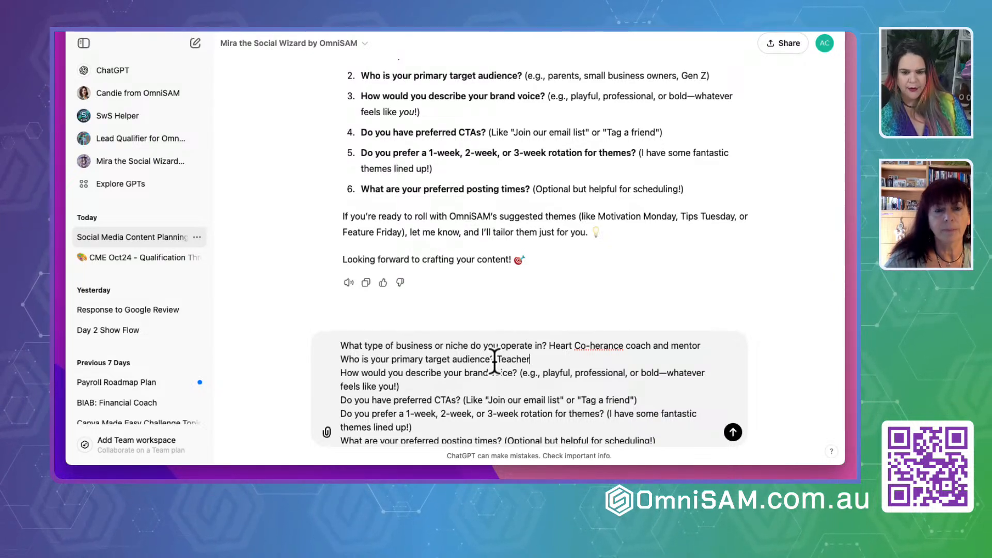
{"action": "type", "text": "s and educated who"}
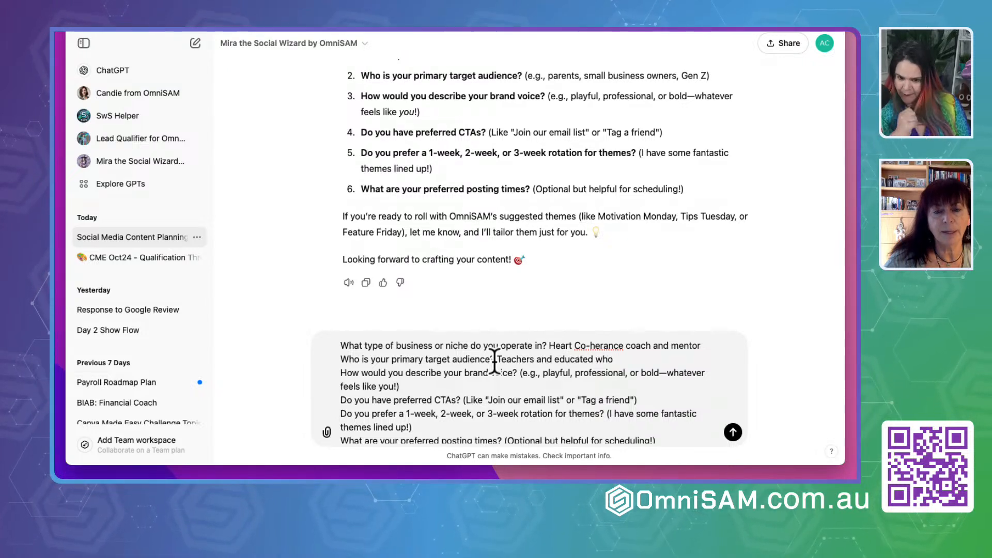
{"action": "type", "text": " experie"}
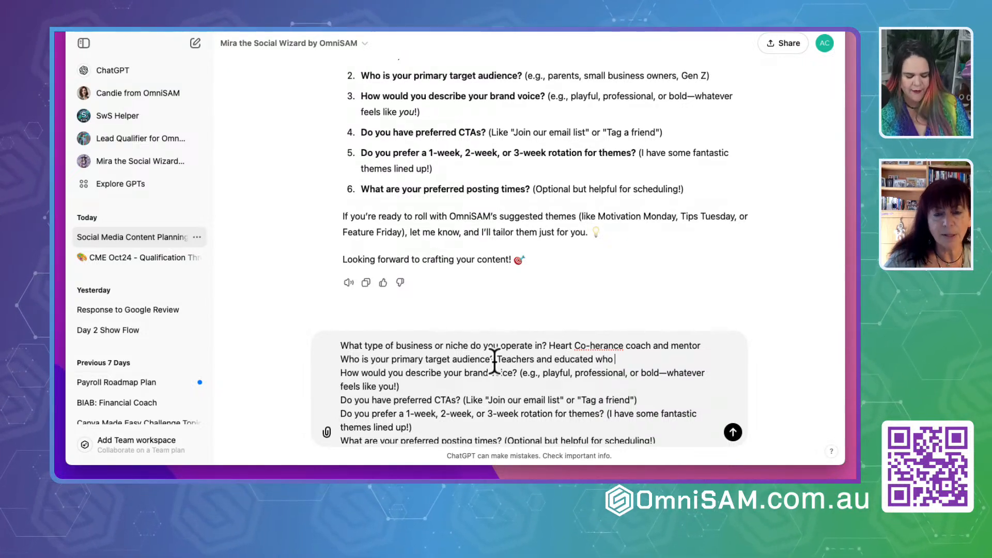
{"action": "type", "text": "nce"}
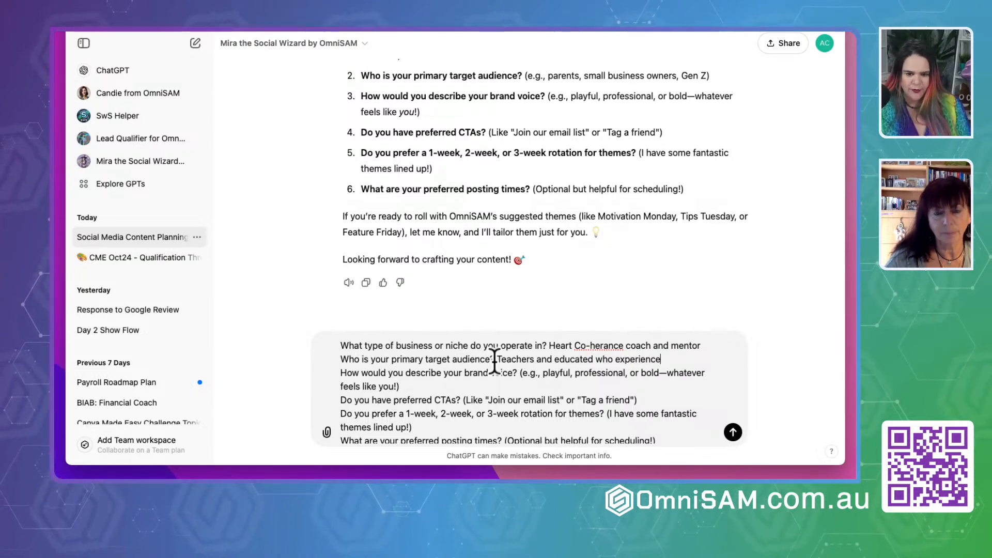
{"action": "key", "text": "BackSpace"}
{"action": "type", "text": "ing burn"}
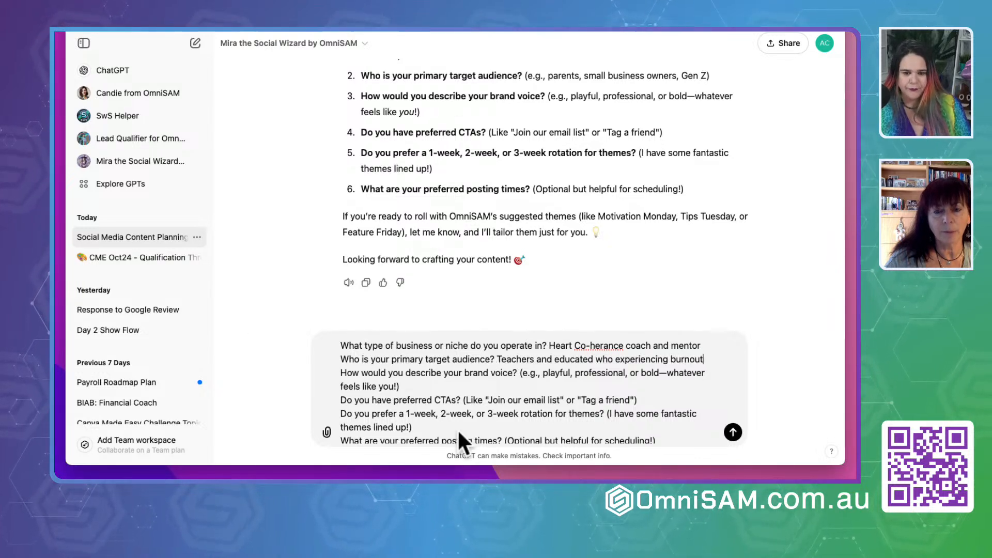
{"action": "type", "text": "out"}
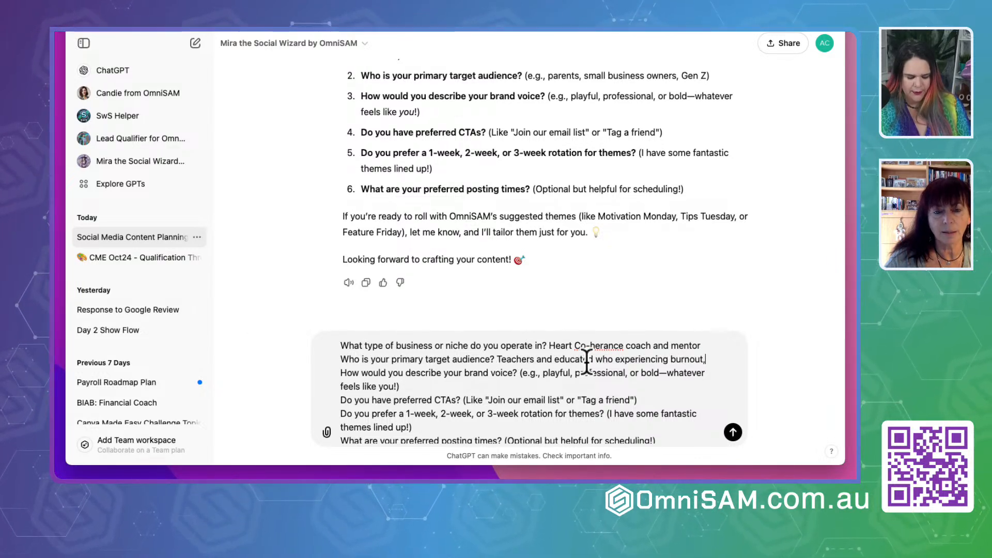
Extend the target audience answer with ", and help with resiliant"
{"action": "type", "text": ", and help with risilian"}
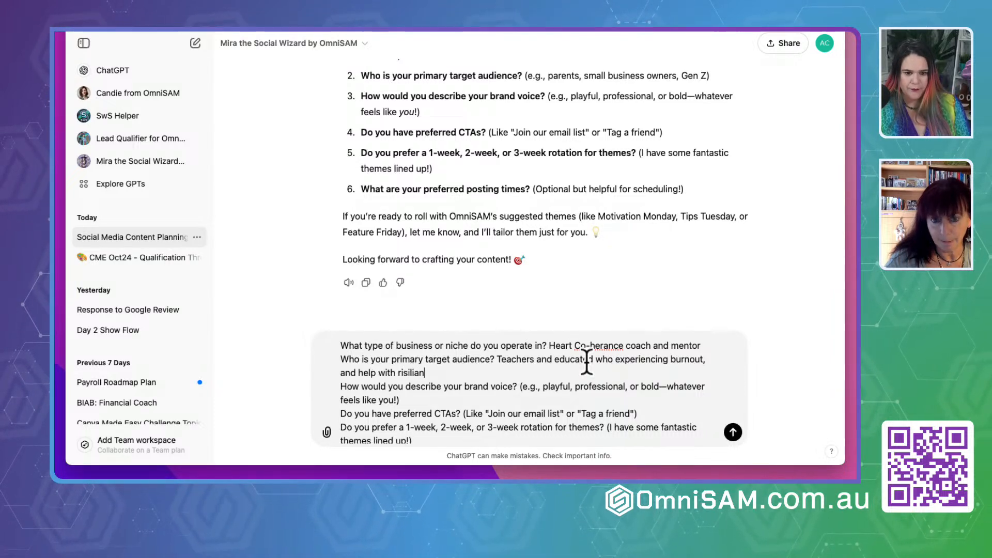
{"action": "type", "text": "t"}
{"action": "left_click", "coordinate": [403, 374]}
{"action": "key", "text": "BackSpace"}
{"action": "type", "text": "e"}
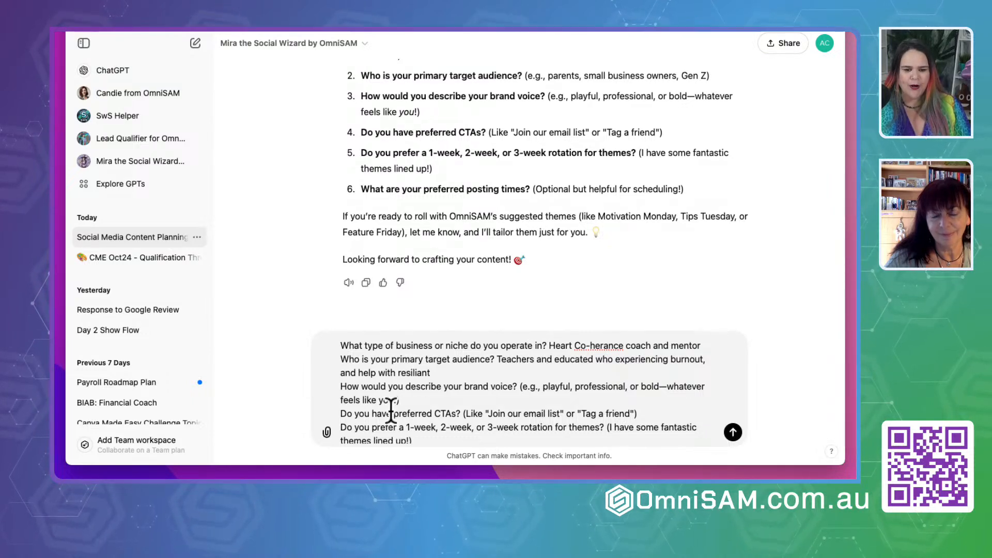
Replace the examples after the brand voice question with "Inspirational and Uplifting", taken from section 4 of the Day 3 guide in Google Docs
{"action": "mouse_move", "coordinate": [520, 386]}
{"action": "left_mouse_down"}
{"action": "mouse_move", "coordinate": [529, 386]}
{"action": "mouse_move", "coordinate": [527, 400]}
{"action": "left_mouse_up"}
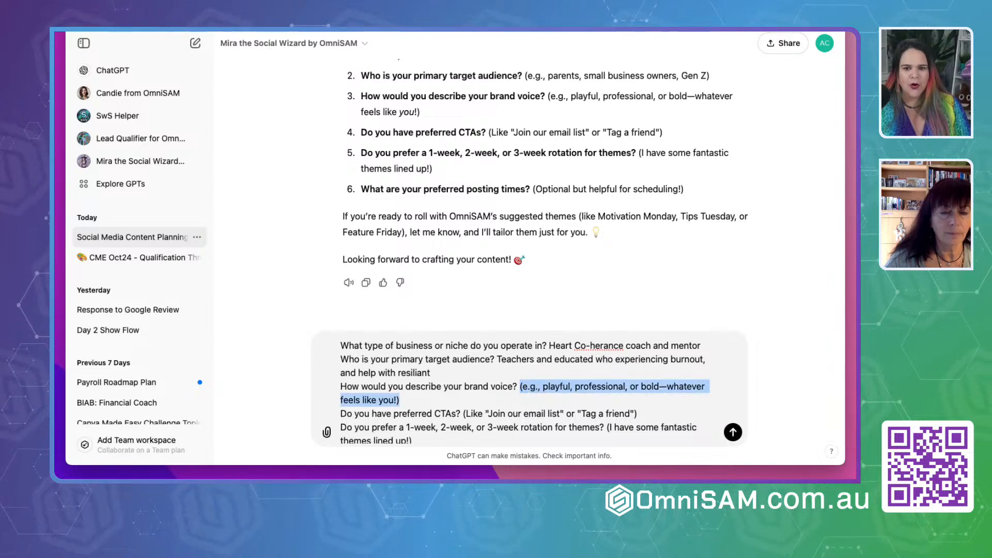
{"action": "key", "text": "ctrl+Tab"}
{"action": "scroll", "coordinate": [426, 293], "scroll_direction": "up", "scroll_amount": 8}
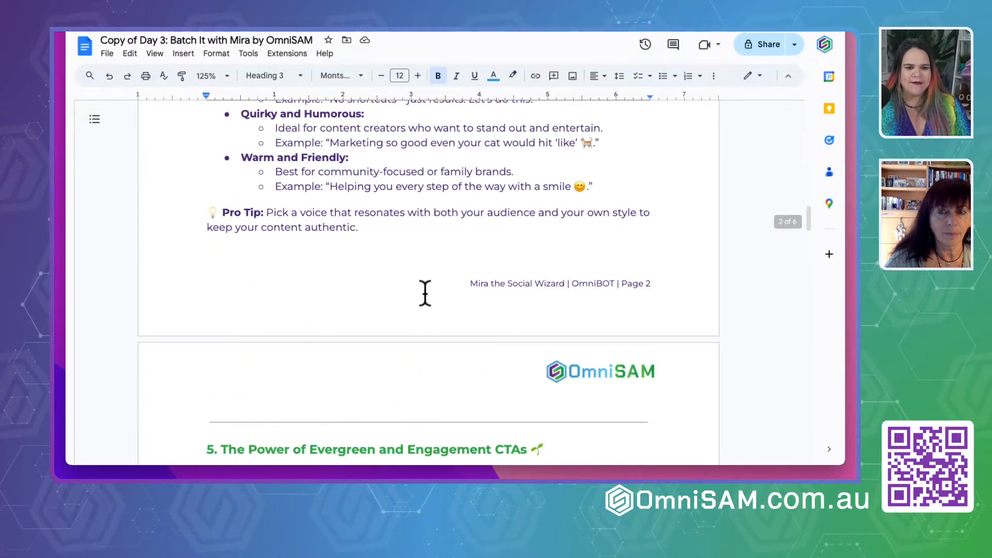
{"action": "scroll", "coordinate": [425, 293], "scroll_direction": "up", "scroll_amount": 2}
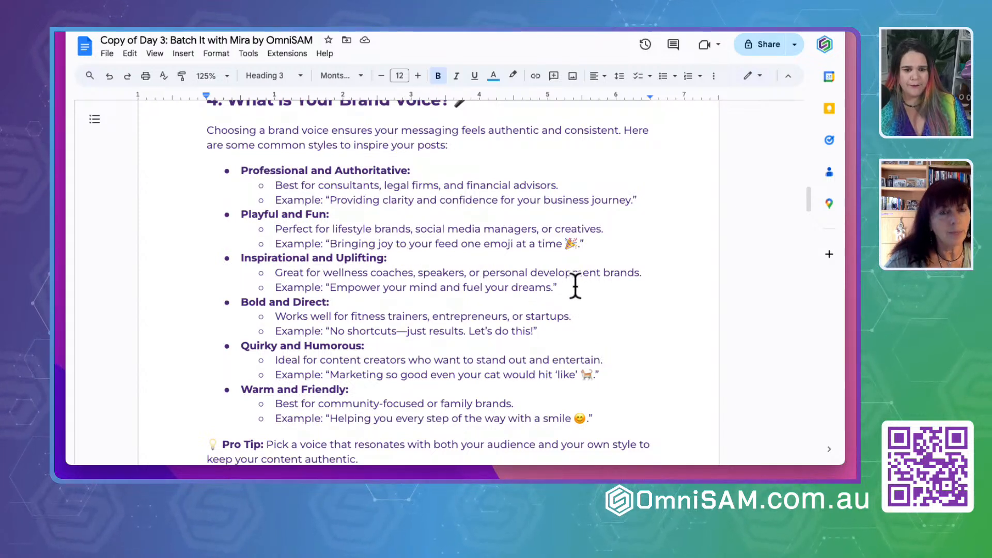
{"action": "left_click_drag", "start_coordinate": [387, 258], "coordinate": [221, 254]}
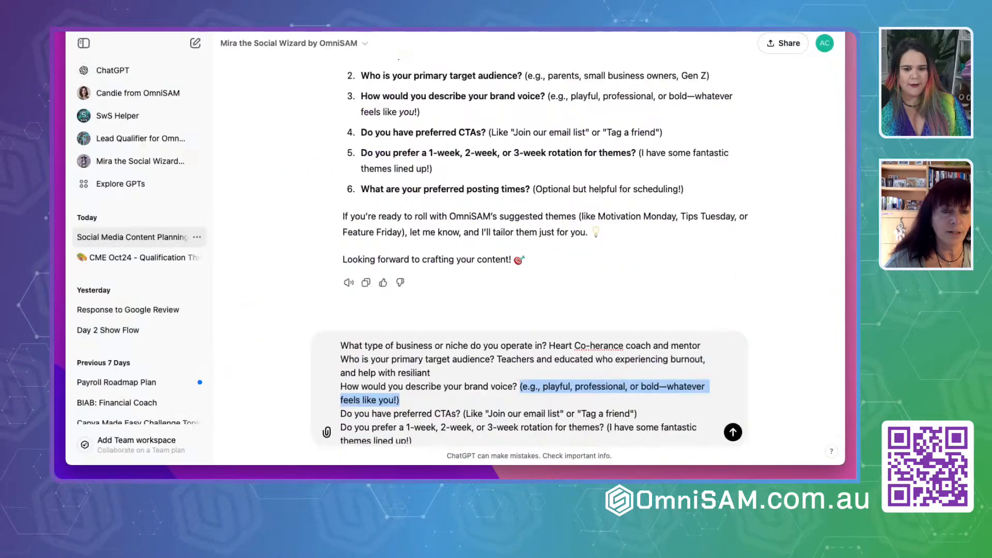
{"action": "type", "text": "Inspirational and Uplifting:"}
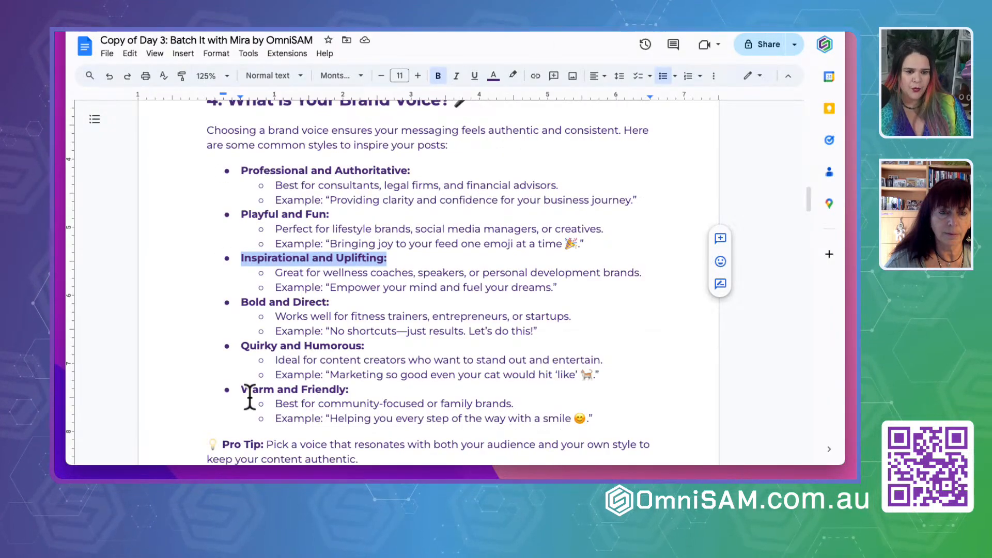
Copy "Warm and Friendly" from the guide's brand voice list into the brand voice answer in ChatGPT
{"action": "left_click_drag", "start_coordinate": [241, 389], "coordinate": [346, 390]}
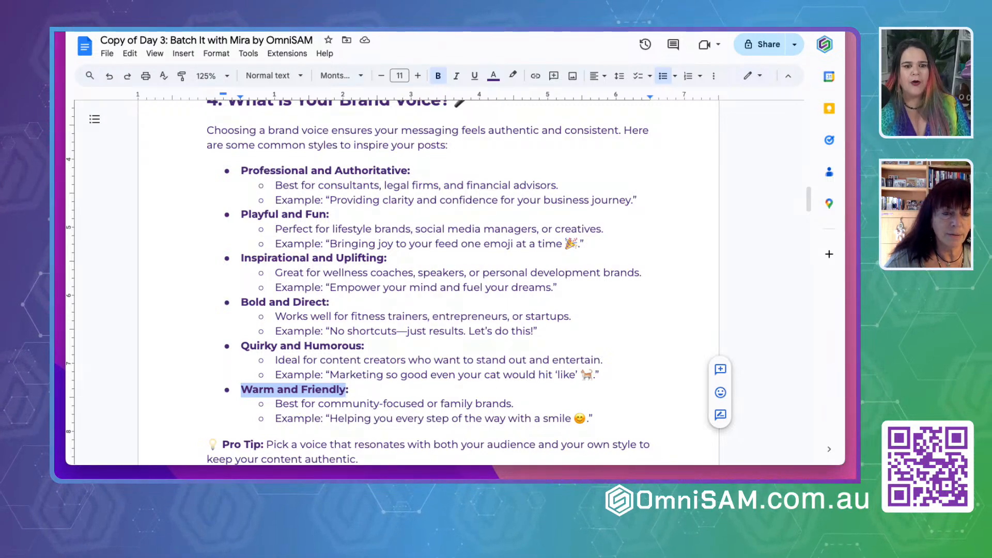
{"action": "key", "text": "super+c"}
{"action": "key", "text": "super+Tab"}
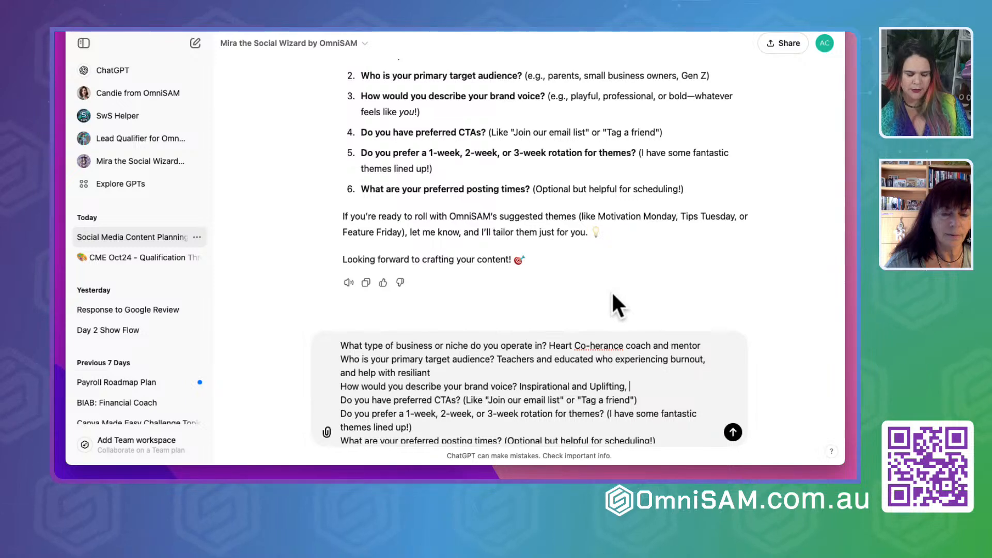
{"action": "key", "text": "super+v"}
Add "Professional and Authoritative" from the guide to the brand voice answer in ChatGPT, followed by ", Inspirational, Quirky"
{"action": "key", "text": "super+Tab"}
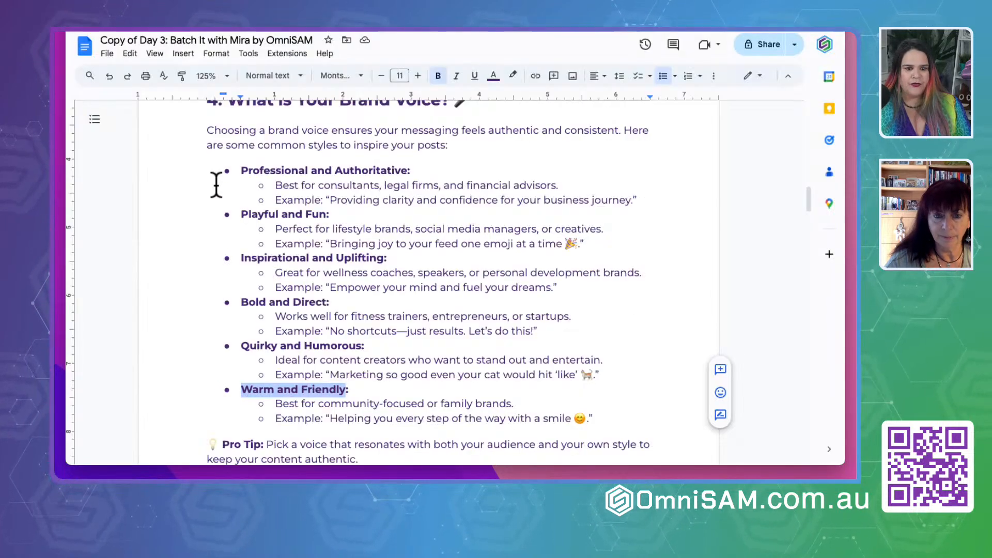
{"action": "left_click_drag", "start_coordinate": [241, 171], "coordinate": [410, 167]}
{"action": "key", "text": "super+c"}
{"action": "key", "text": "super+Tab"}
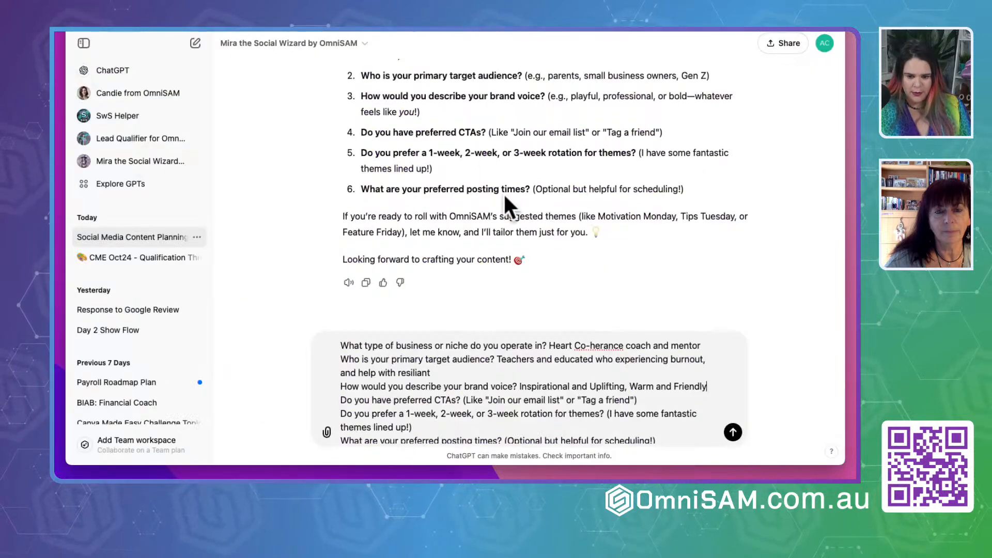
{"action": "key", "text": "shift+Return"}
{"action": "key", "text": "super+v"}
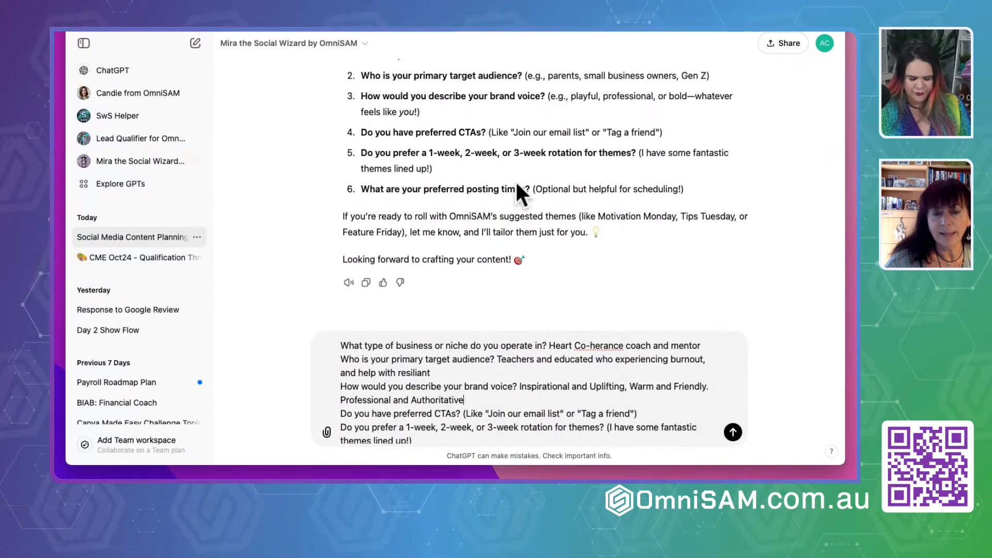
{"action": "type", "text": ", Inspirational, Qu"}
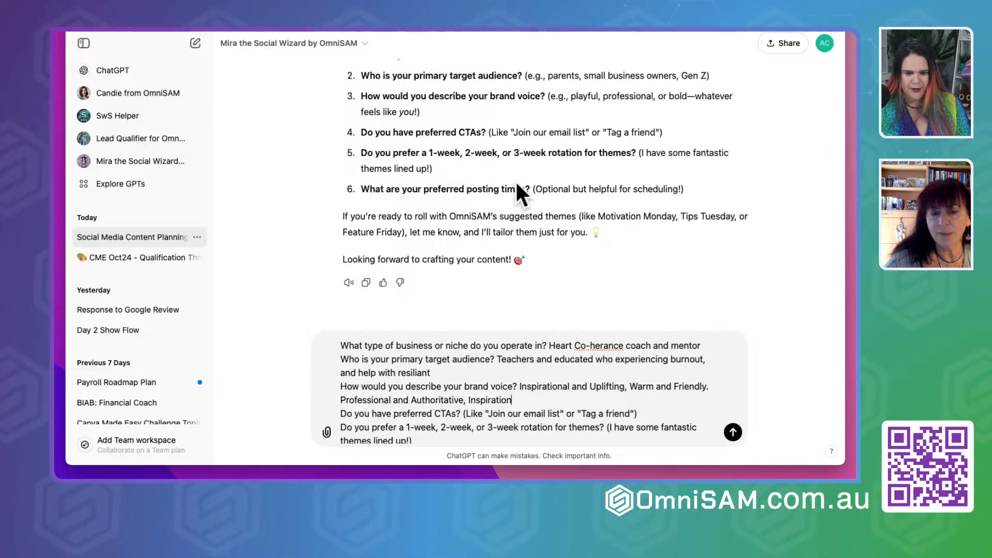
{"action": "type", "text": "irky"}
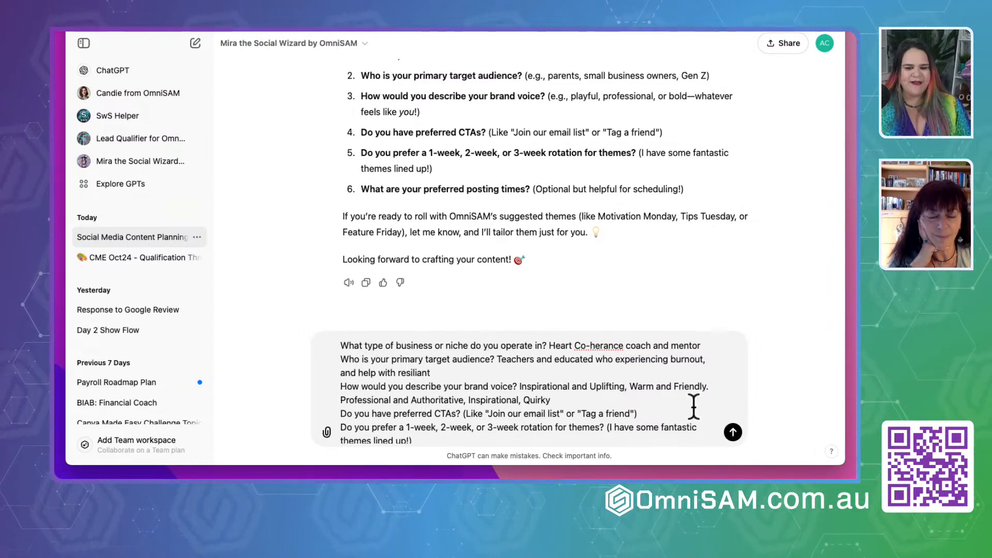
Replace the examples after the preferred CTAs question with the evergreen CTA "Follow us for daily inspiration and insights." from section 5 of the Google Docs guide
{"action": "left_click_drag", "start_coordinate": [638, 414], "coordinate": [595, 414]}
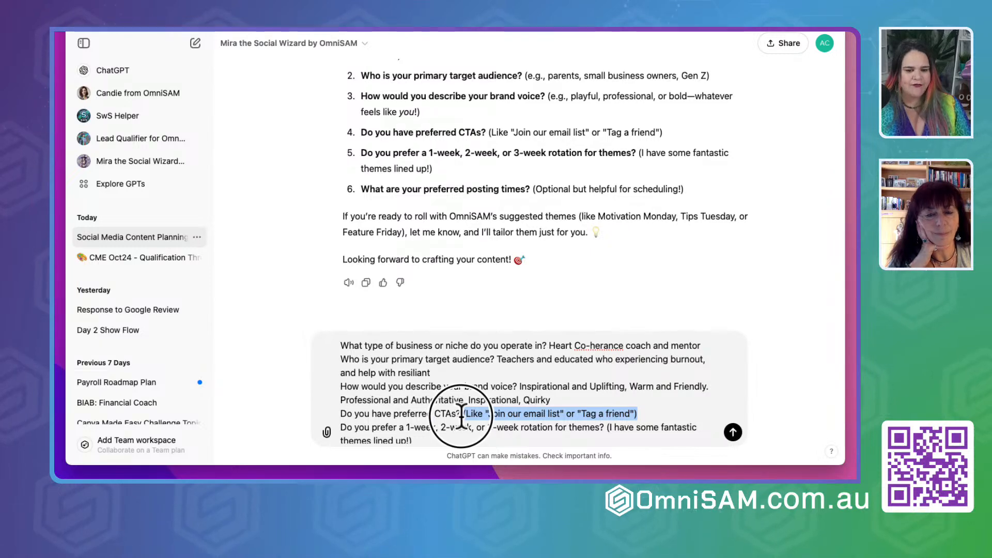
{"action": "key", "text": "BackSpace"}
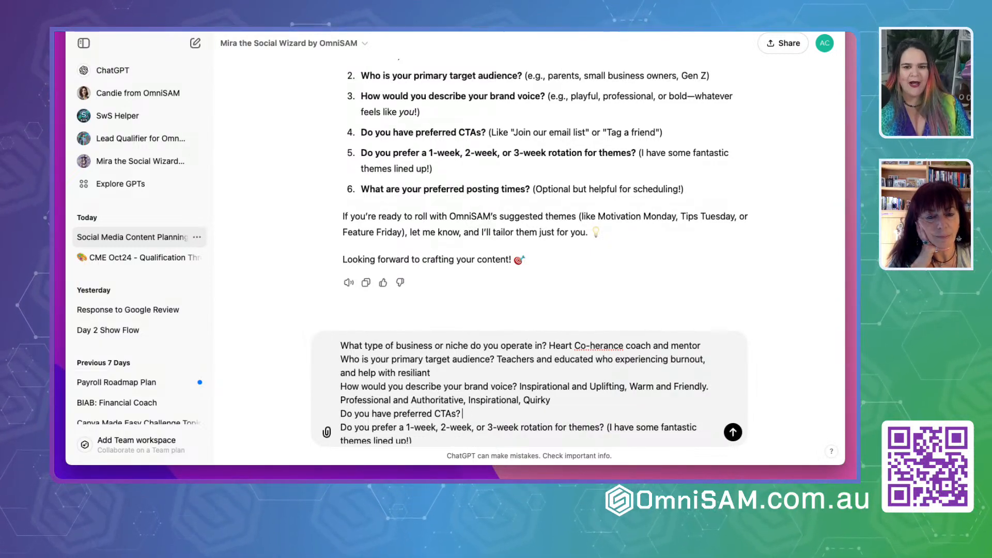
{"action": "key", "text": "ctrl+Tab"}
{"action": "scroll", "coordinate": [386, 304], "scroll_direction": "down", "scroll_amount": 15}
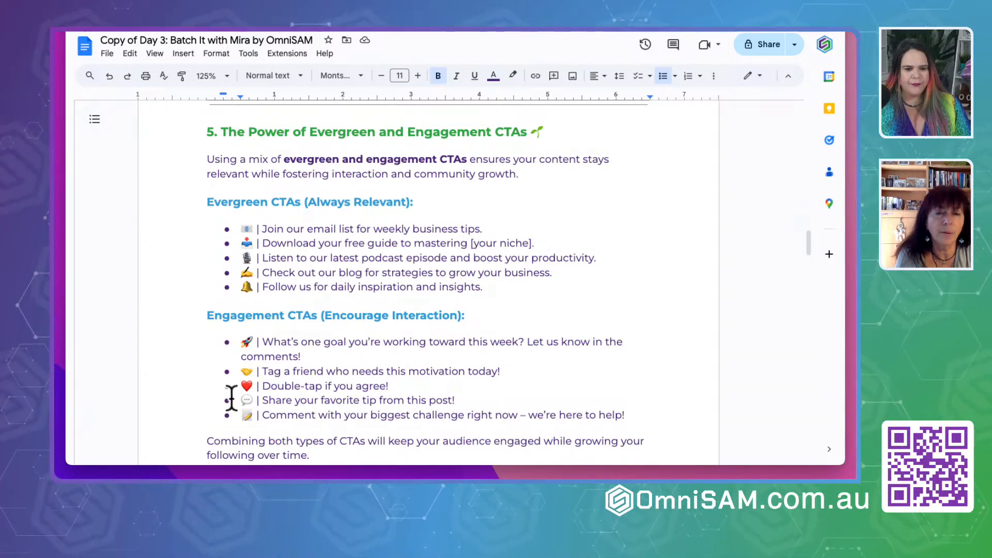
{"action": "left_click_drag", "start_coordinate": [484, 284], "coordinate": [242, 287]}
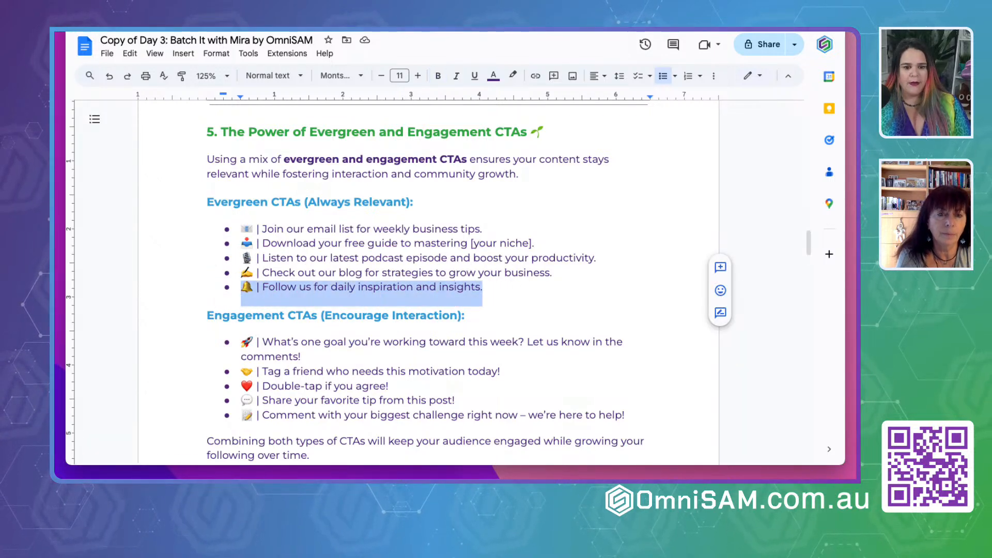
{"action": "key", "text": "super+Tab"}
{"action": "key", "text": "super+v"}
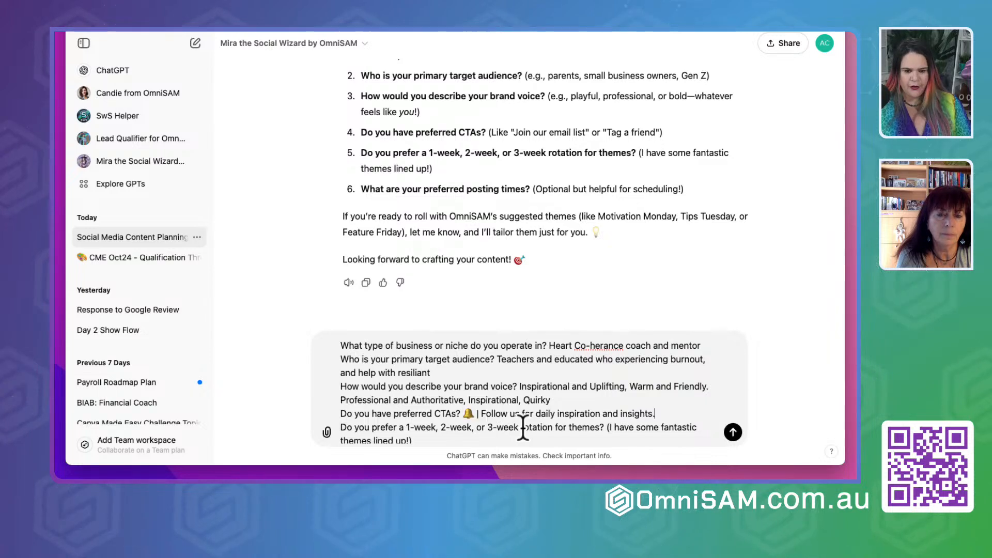
Extend the preferred CTAs answer with "and also any engagement CTA that match the content"
{"action": "type", "text": "and also an"}
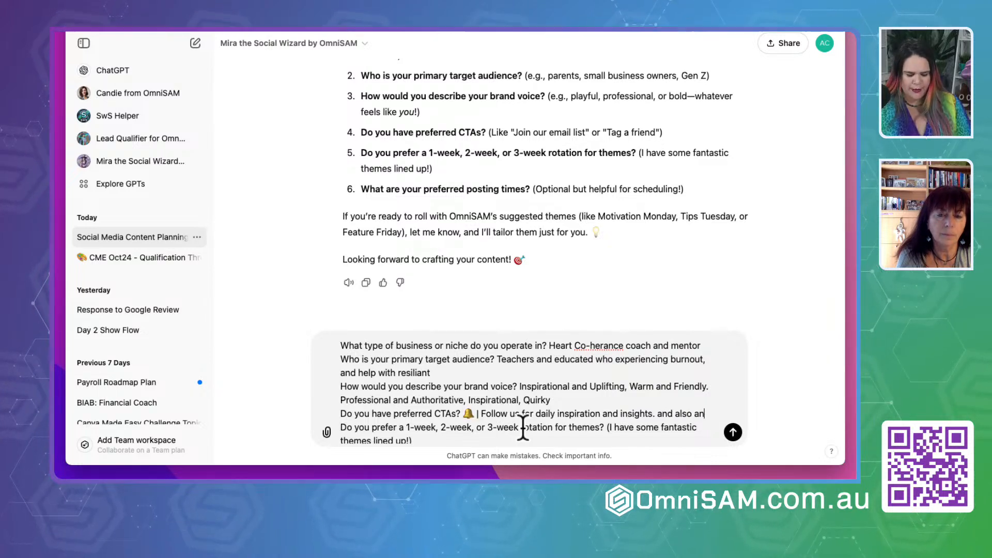
{"action": "type", "text": "y engagement "}
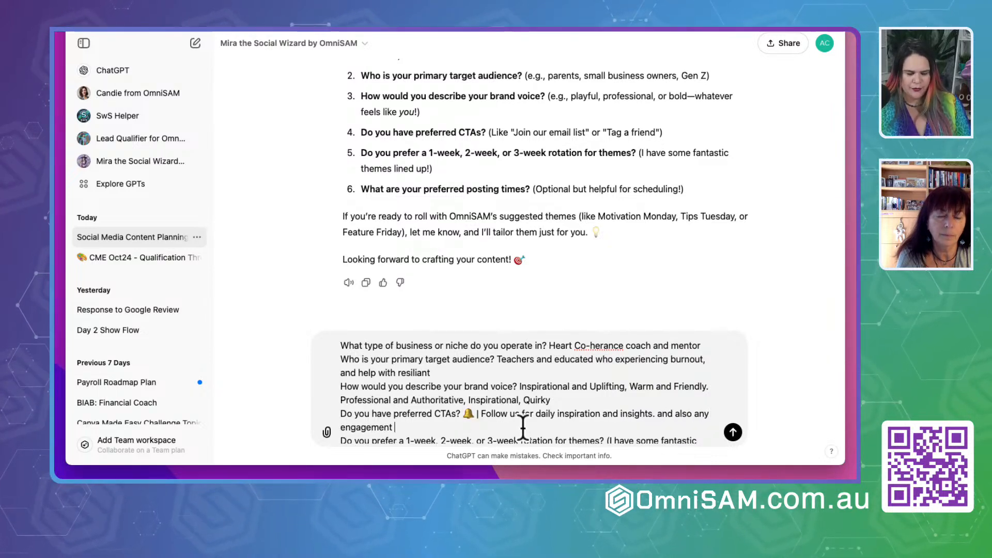
{"action": "type", "text": "CTA that matych the content"}
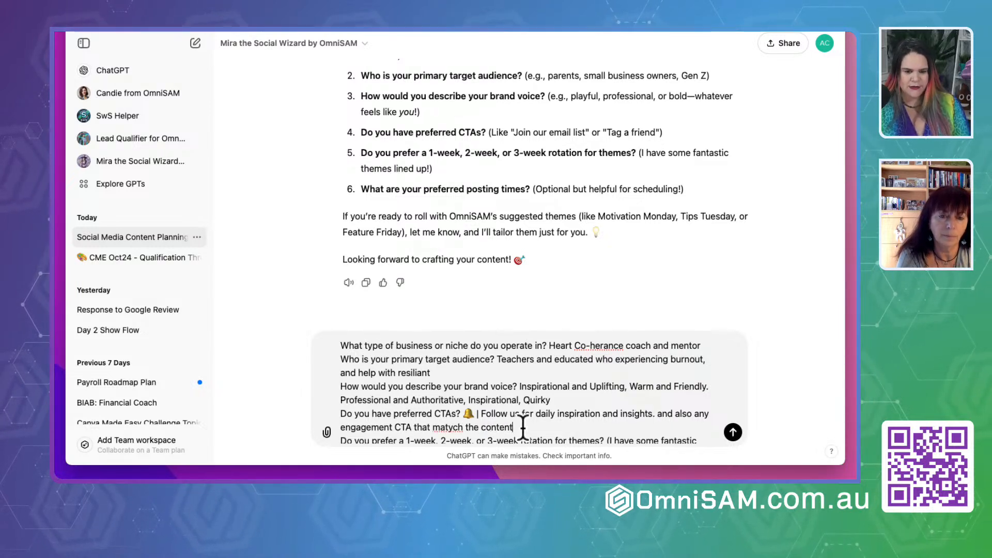
{"action": "scroll", "coordinate": [474, 376], "scroll_direction": "down", "scroll_amount": 1}
{"action": "left_click", "coordinate": [452, 391]}
{"action": "key", "text": "BackSpace"}
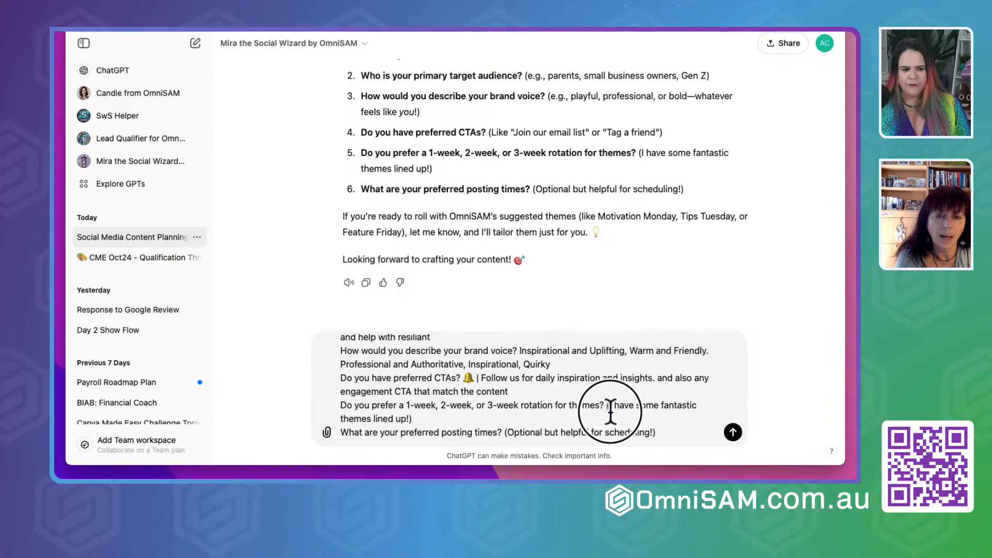
Replace the parenthetical remark after the theme rotation question with the answer "1 week roation"
{"action": "left_click_drag", "start_coordinate": [607, 407], "coordinate": [612, 415]}
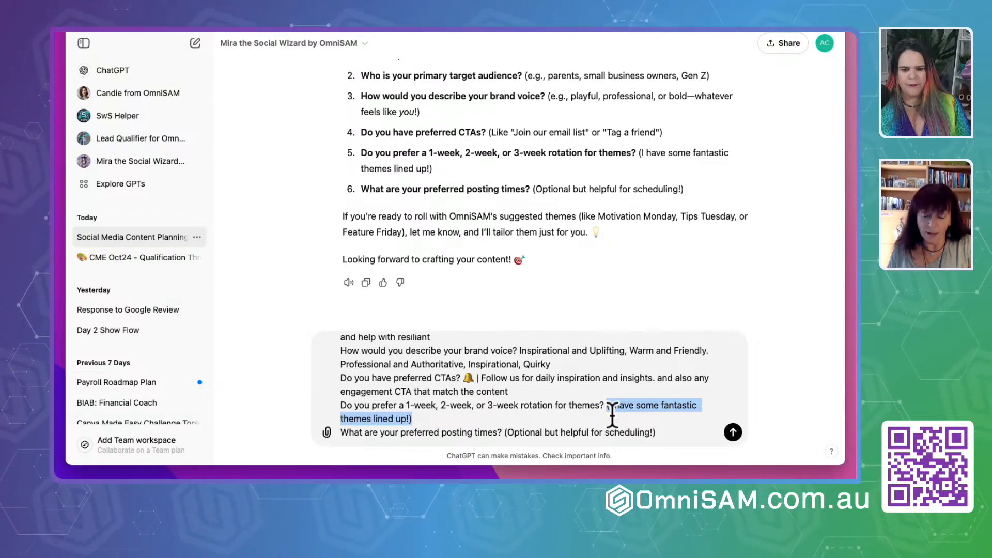
{"action": "key", "text": "BackSpace"}
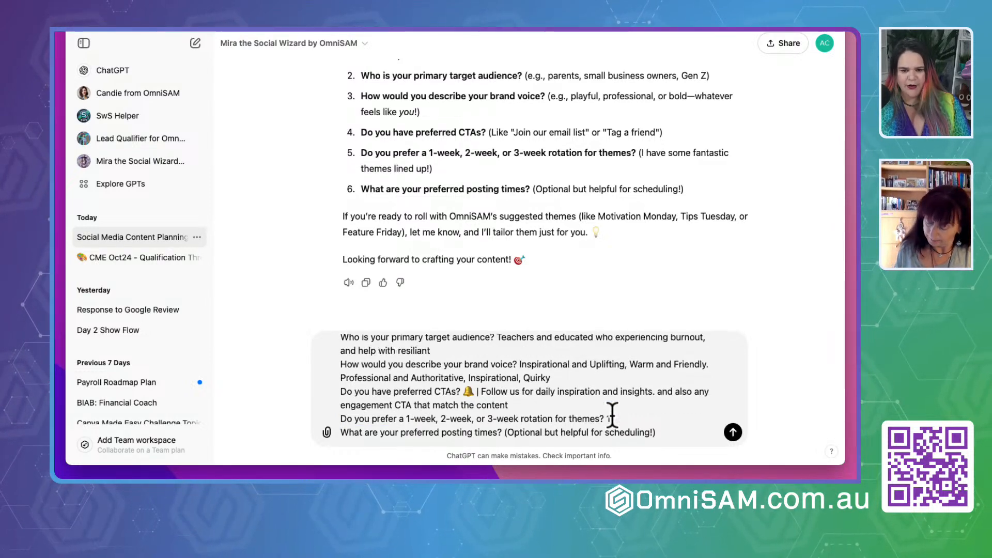
{"action": "type", "text": "1 week roation"}
{"action": "left_click", "coordinate": [611, 417]}
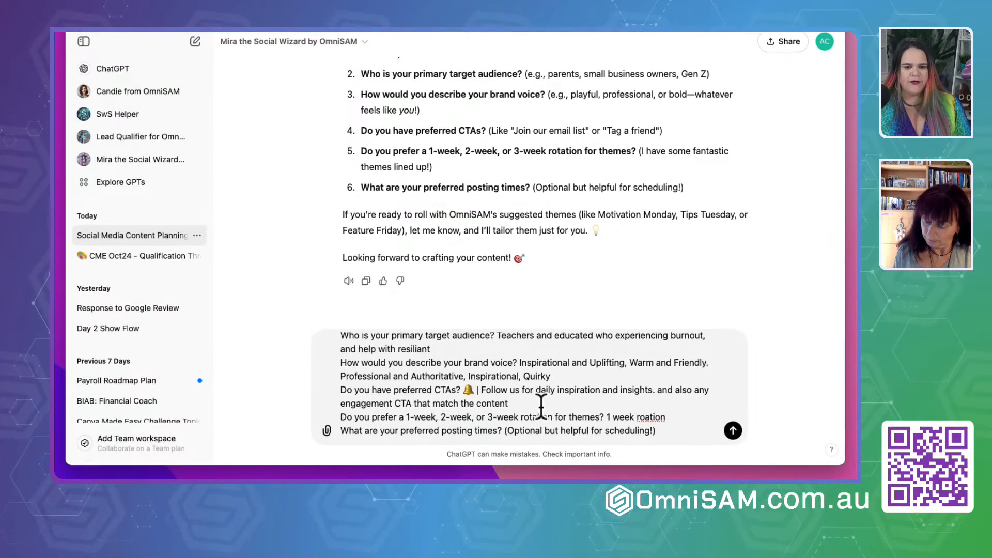
Replace the note after the preferred posting times question with "12pm" and send the completed answers to Mira
{"action": "left_click_drag", "start_coordinate": [504, 432], "coordinate": [692, 436]}
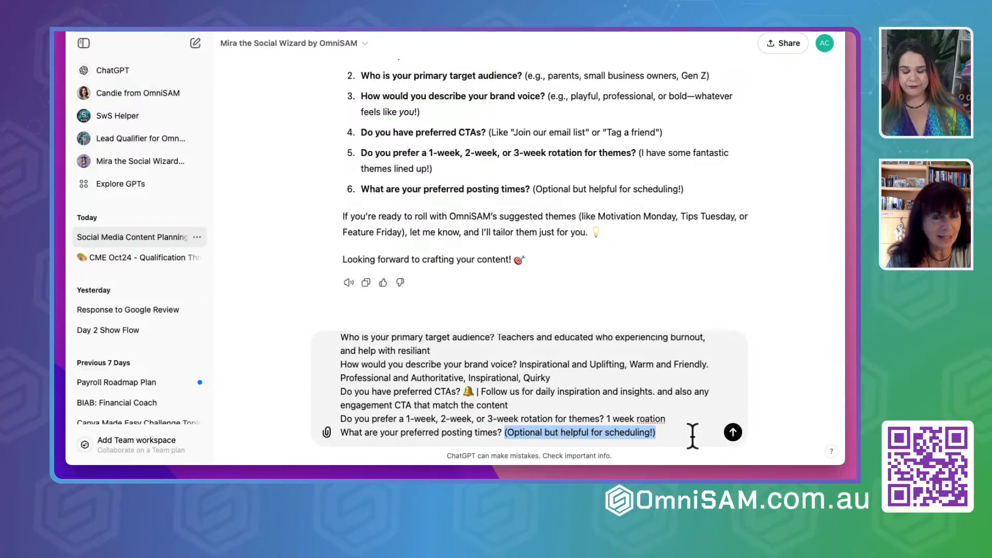
{"action": "type", "text": "9am"}
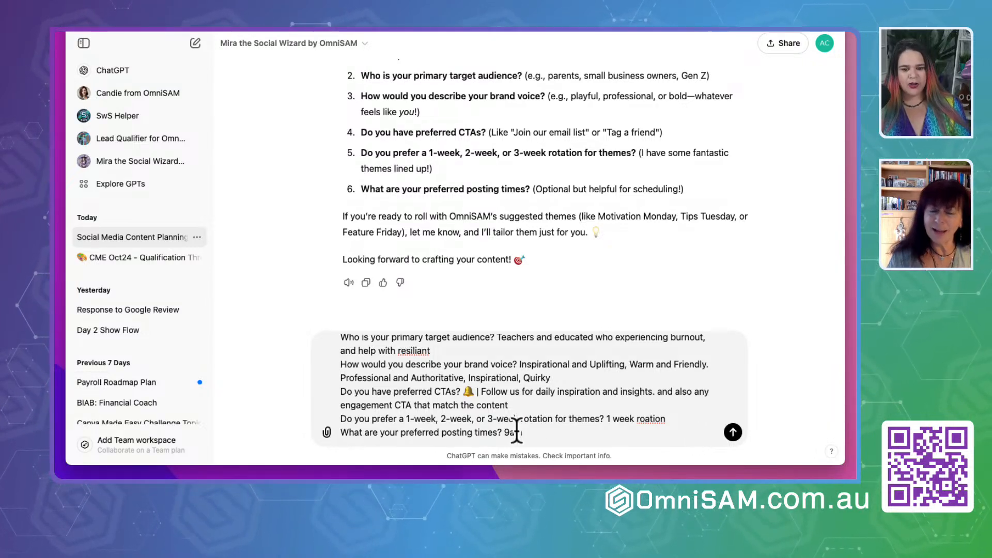
{"action": "key", "text": "Left"}
{"action": "key", "text": "Left"}
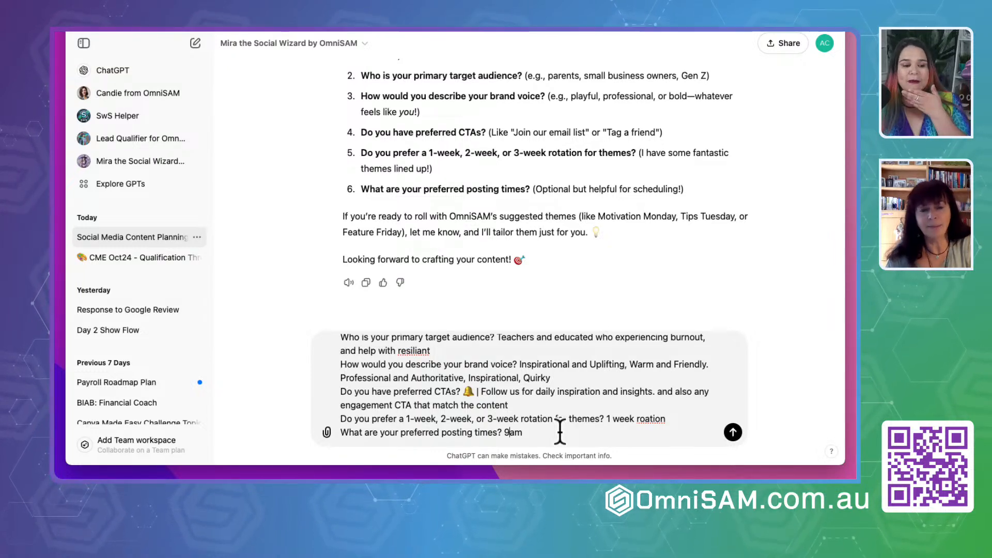
{"action": "key", "text": "BackSpace"}
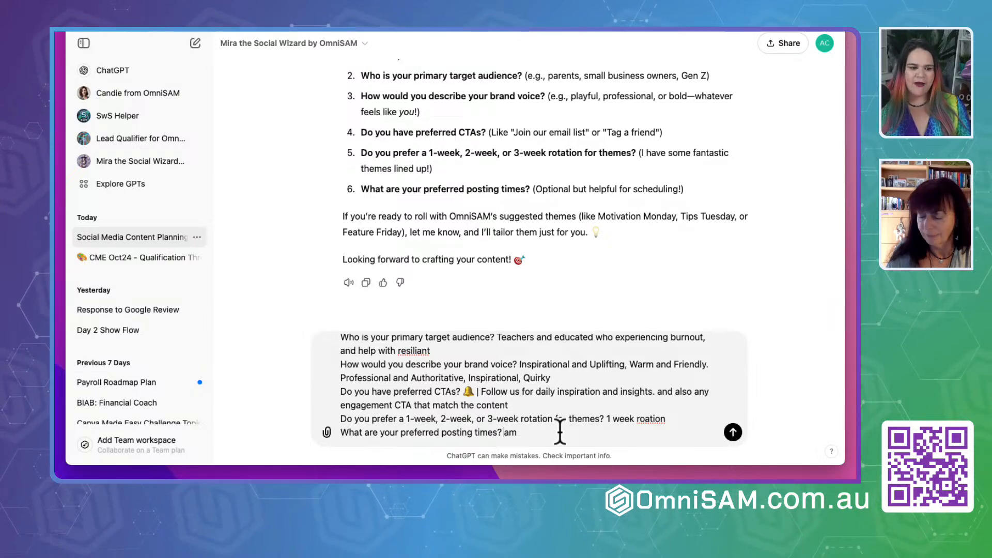
{"action": "type", "text": "12p"}
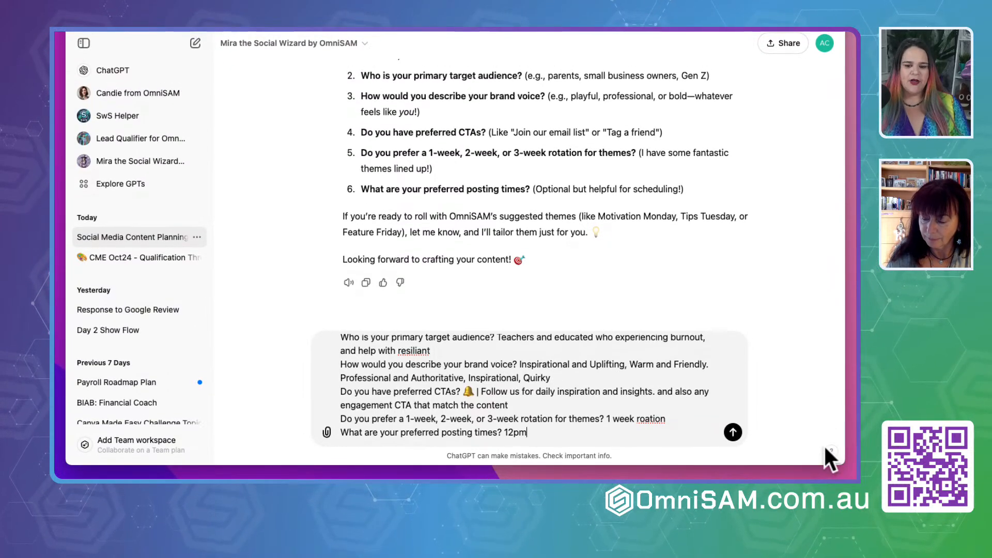
{"action": "left_click", "coordinate": [732, 436]}
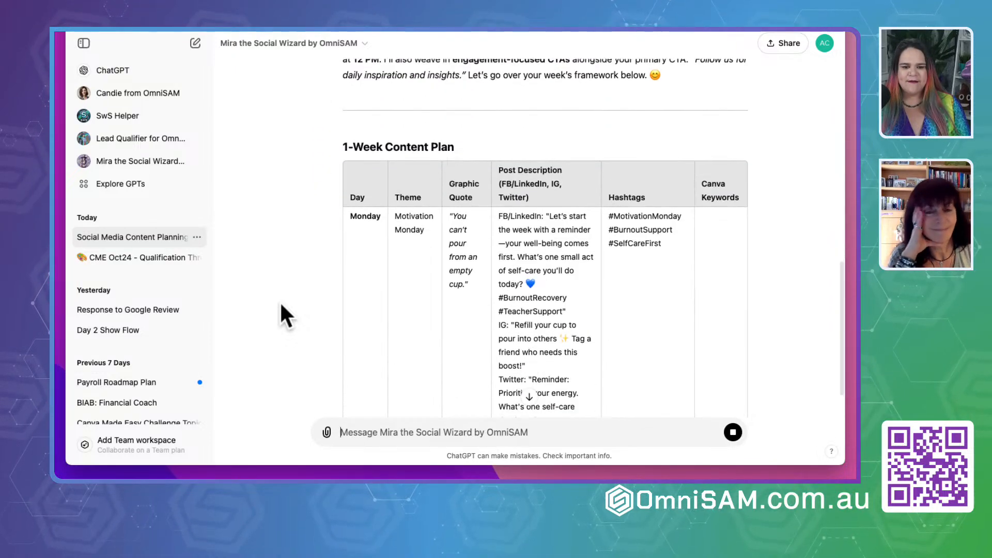
Review the generated 1-week content plan and start a reply reading "The themes I have are", with "Monday Motivation" on its own line
{"action": "triple_click", "coordinate": [401, 214]}
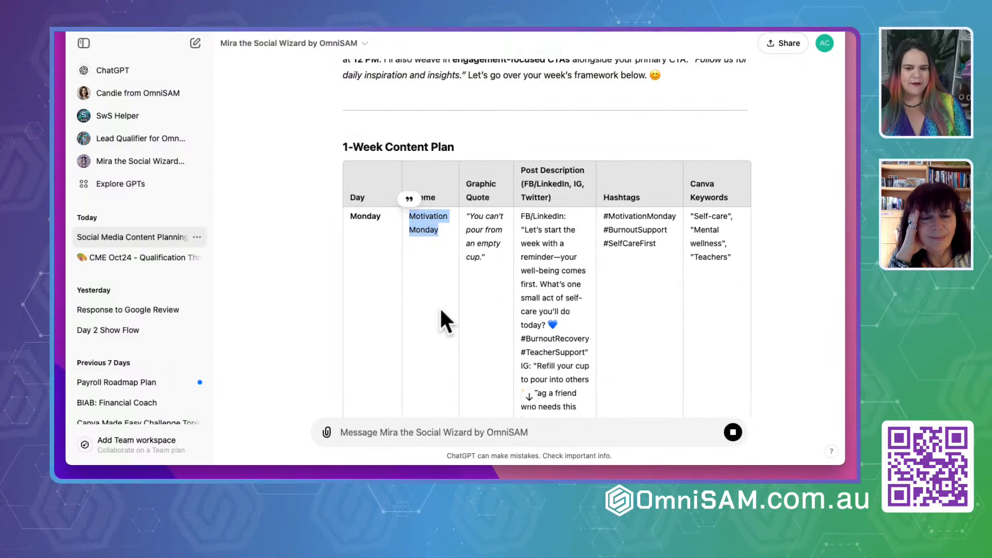
{"action": "scroll", "coordinate": [439, 306], "scroll_direction": "down", "scroll_amount": 15}
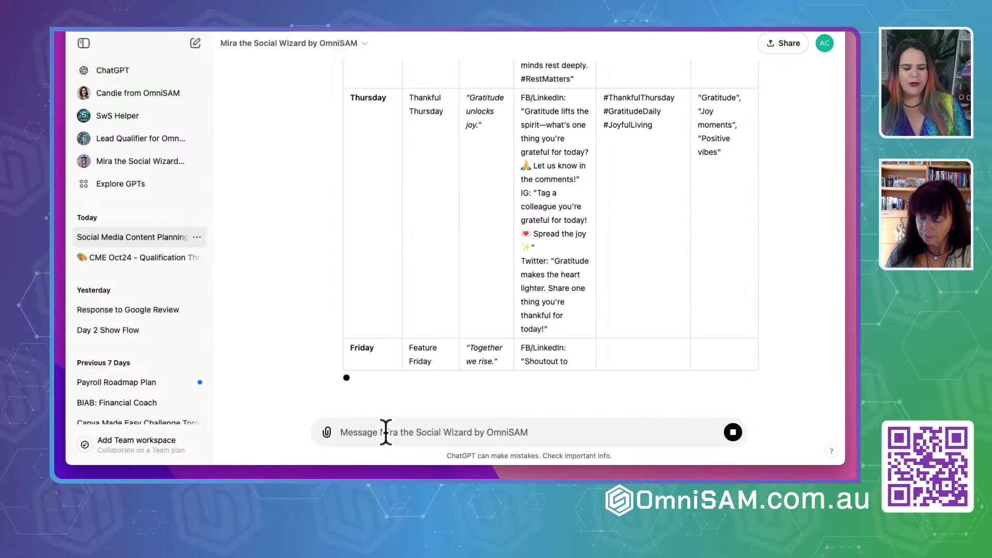
{"action": "type", "text": "The the"}
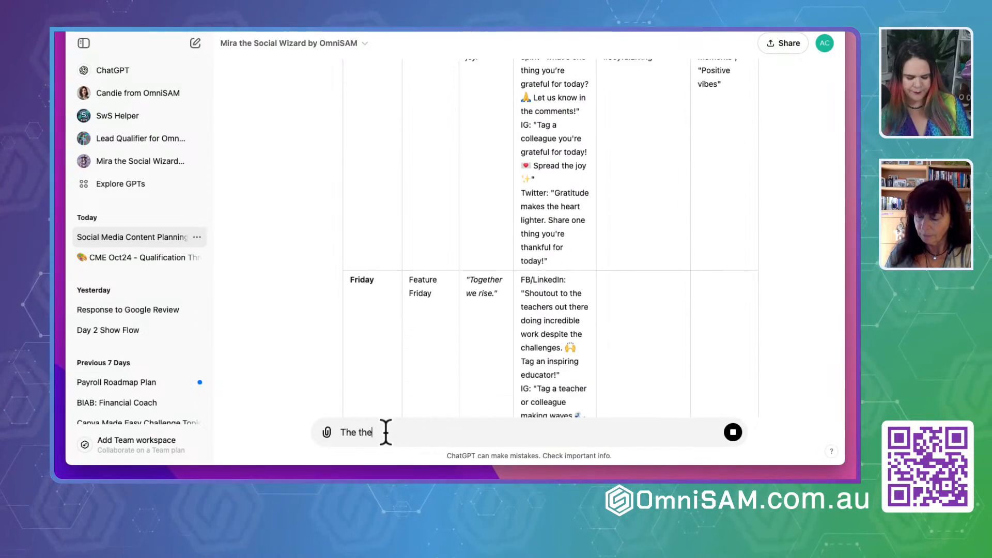
{"action": "type", "text": "me I"}
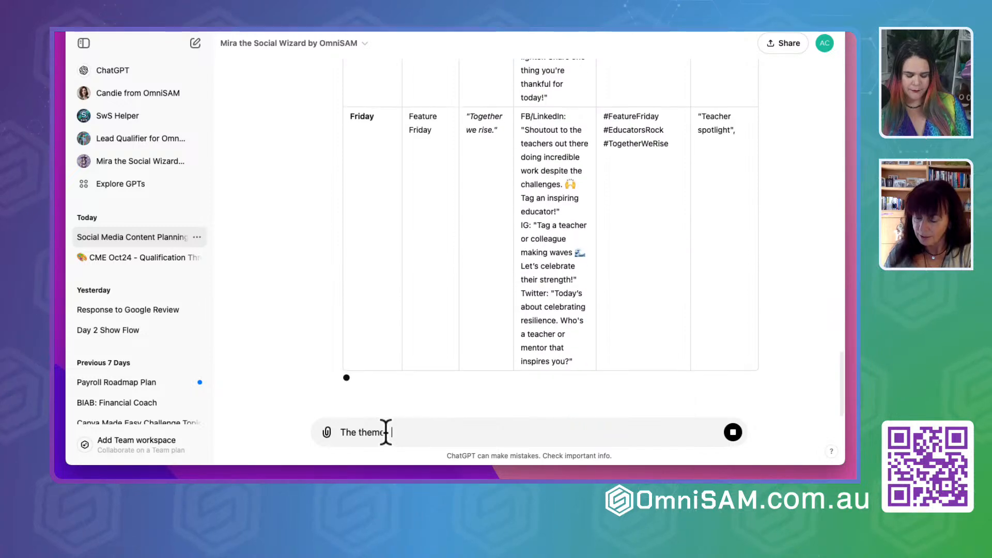
{"action": "type", "text": " have are"}
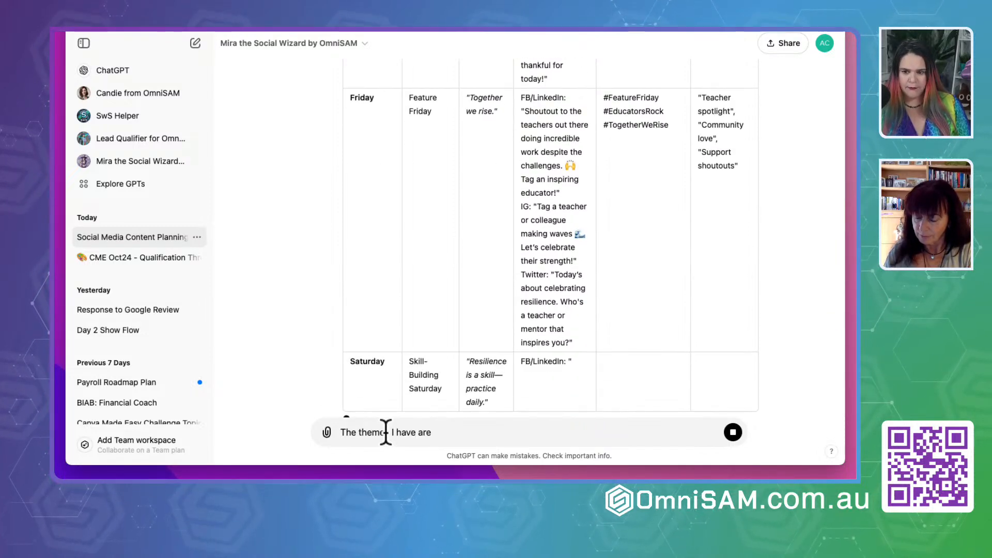
{"action": "key", "text": "shift+Return"}
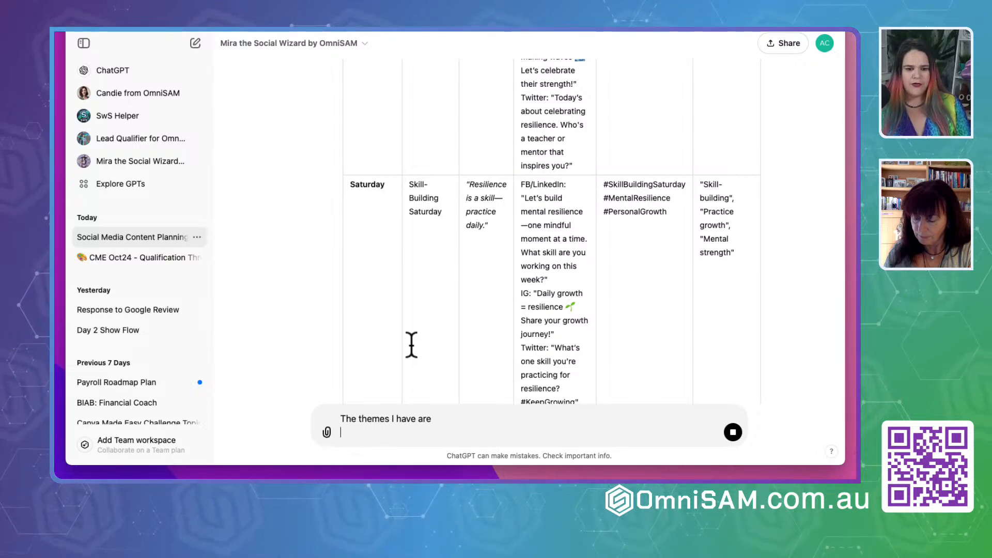
{"action": "type", "text": "Monday "}
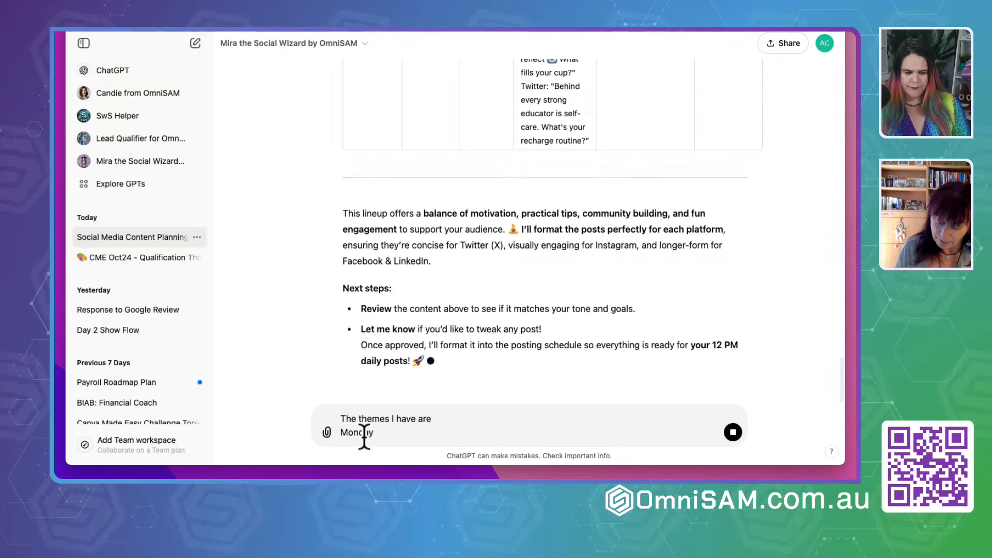
{"action": "type", "text": "Motivation"}
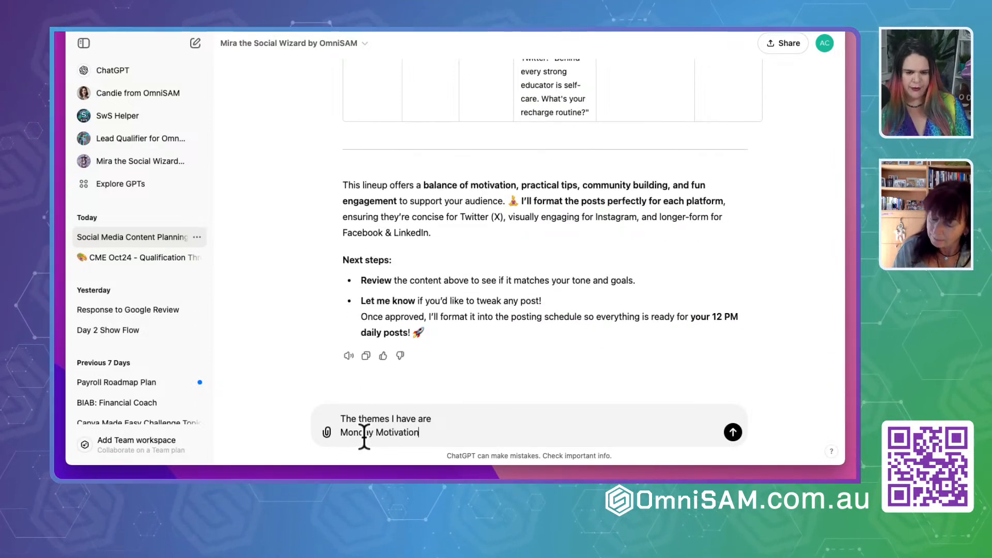
{"action": "key", "text": "shift+Return"}
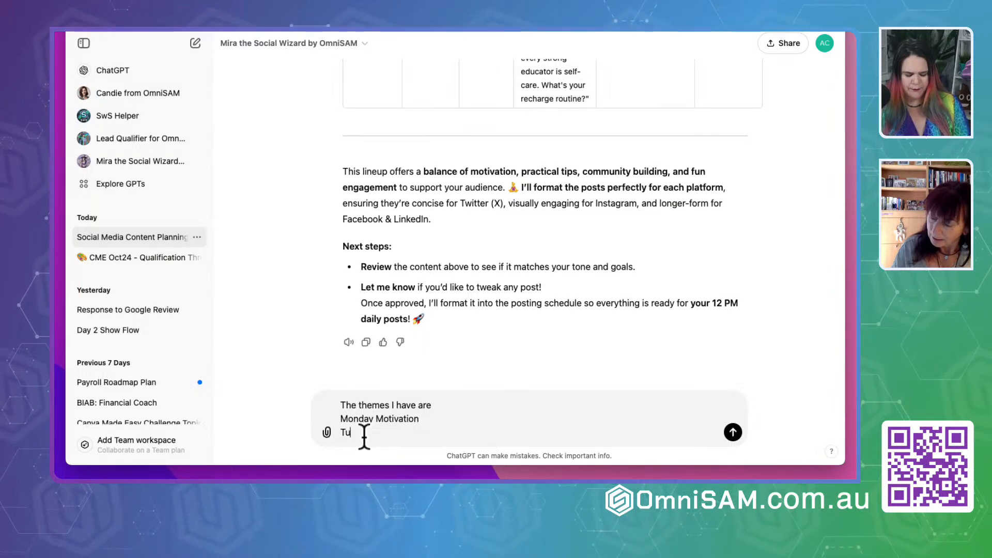
Add "Traction Tuesday" and "Wisdom Wednesday" as separate lines in the themes list
{"action": "type", "text": "Tuesday"}
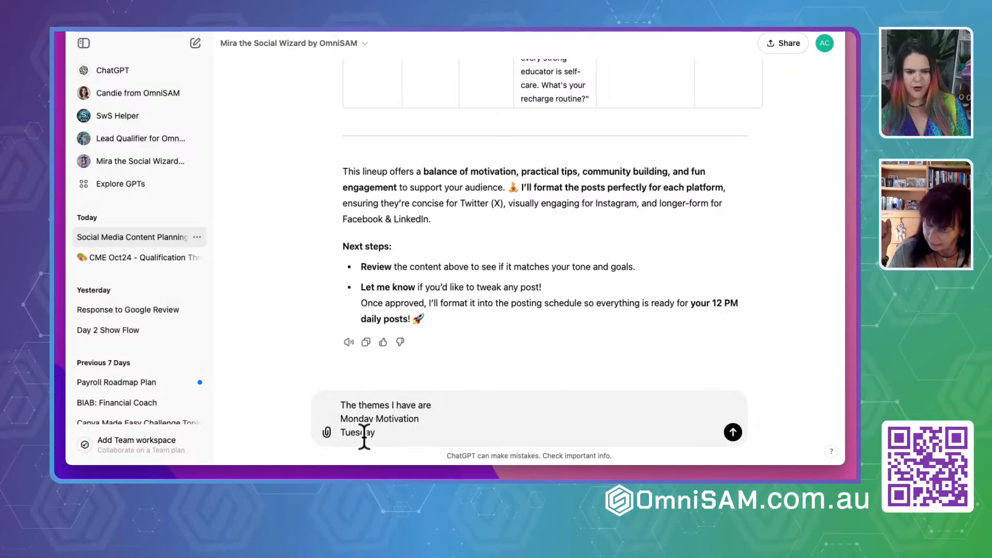
{"action": "type", "text": "Tra"}
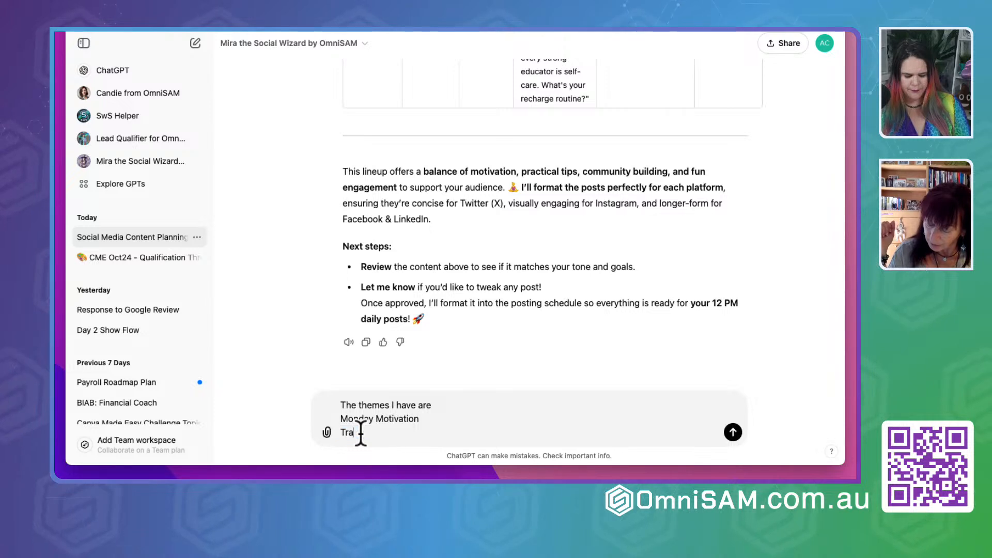
{"action": "type", "text": "ction Tuesday"}
{"action": "key", "text": "shift+Return"}
{"action": "type", "text": "Wisdo"}
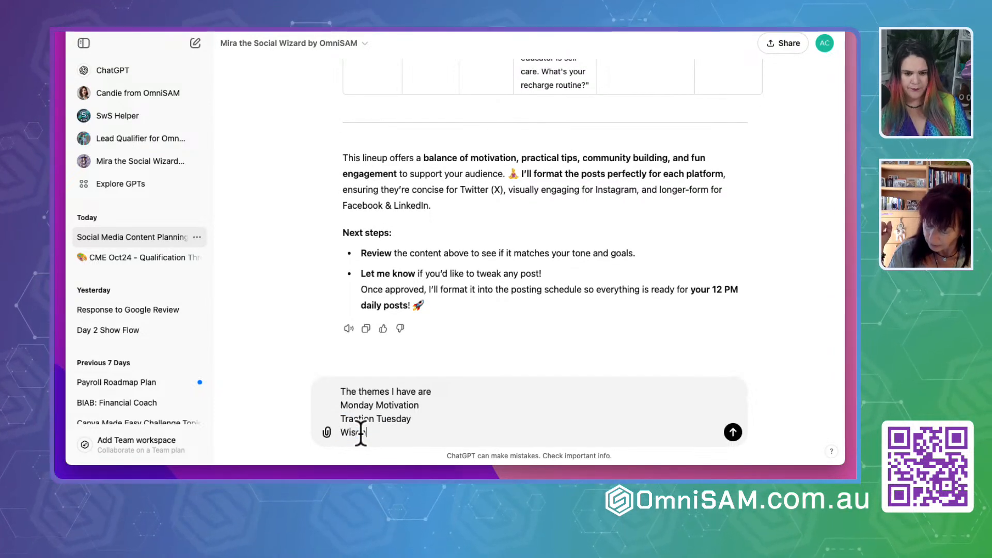
{"action": "type", "text": "m W"}
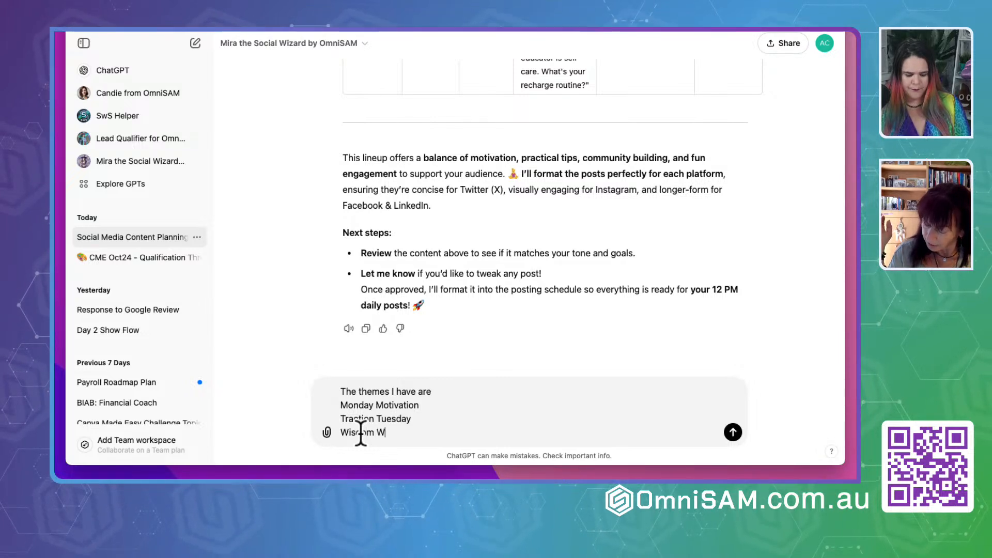
{"action": "type", "text": "ednesday"}
{"action": "key", "text": "shift+Return"}
Add "Throwback Thurday" and "Fun Friday" as separate lines in the themes list
{"action": "type", "text": "Throwback T"}
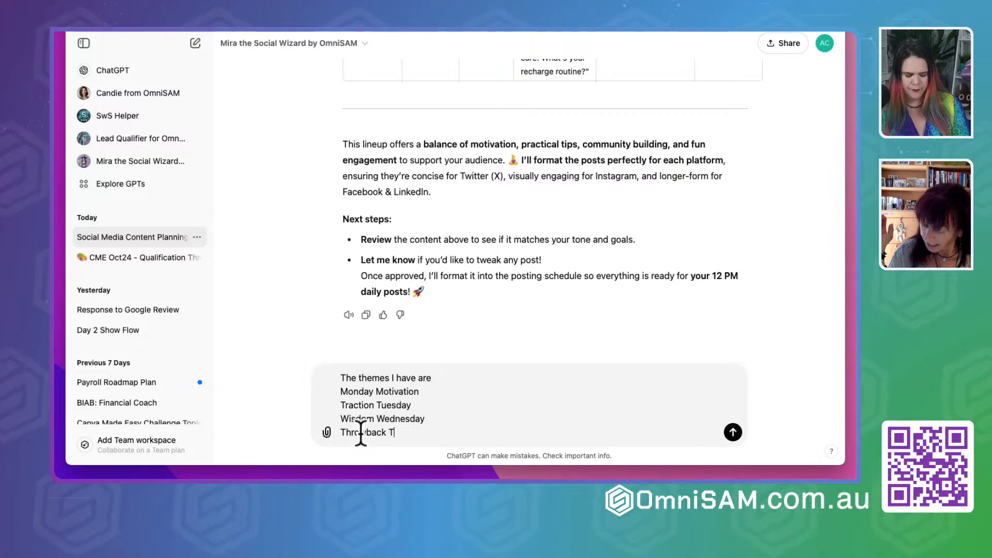
{"action": "type", "text": "hurday"}
{"action": "key", "text": "shift+Return"}
{"action": "type", "text": "Fun Friday"}
{"action": "key", "text": "shift+Return"}
Add "Stress Free Saturday" and "Self Check Sunday" as separate lines in the themes list and send the message to Mira
{"action": "type", "text": "Stress Free Satur"}
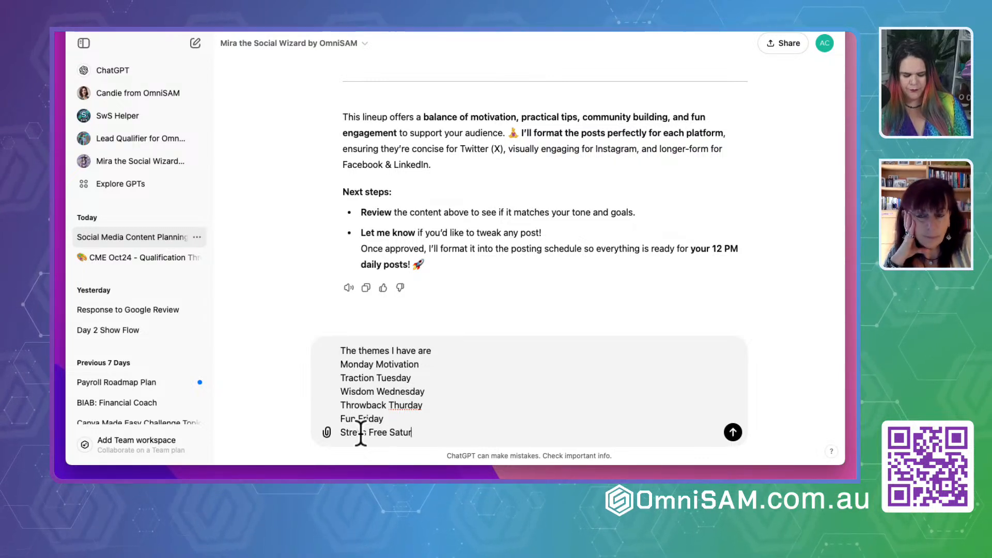
{"action": "type", "text": "day"}
{"action": "key", "text": "shift+Return"}
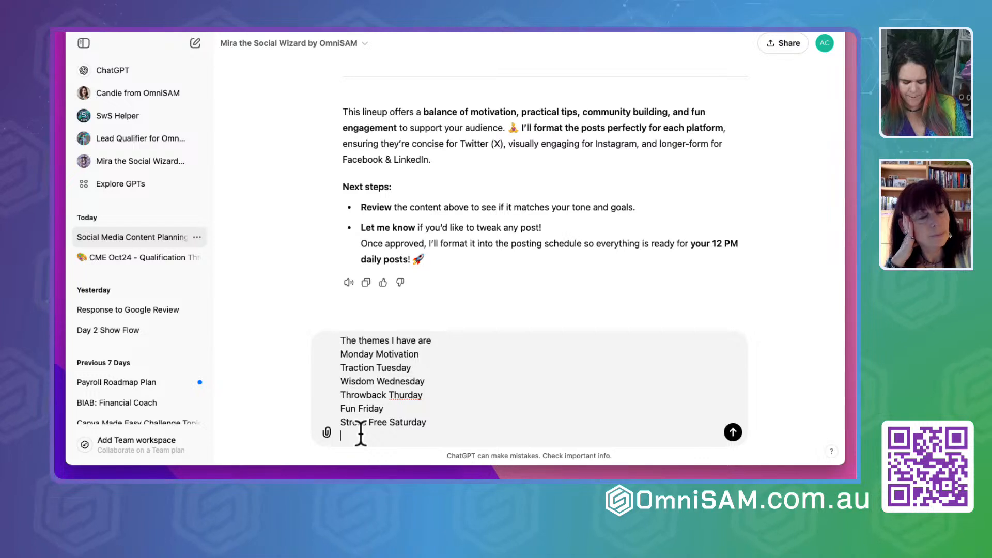
{"action": "type", "text": "Self"}
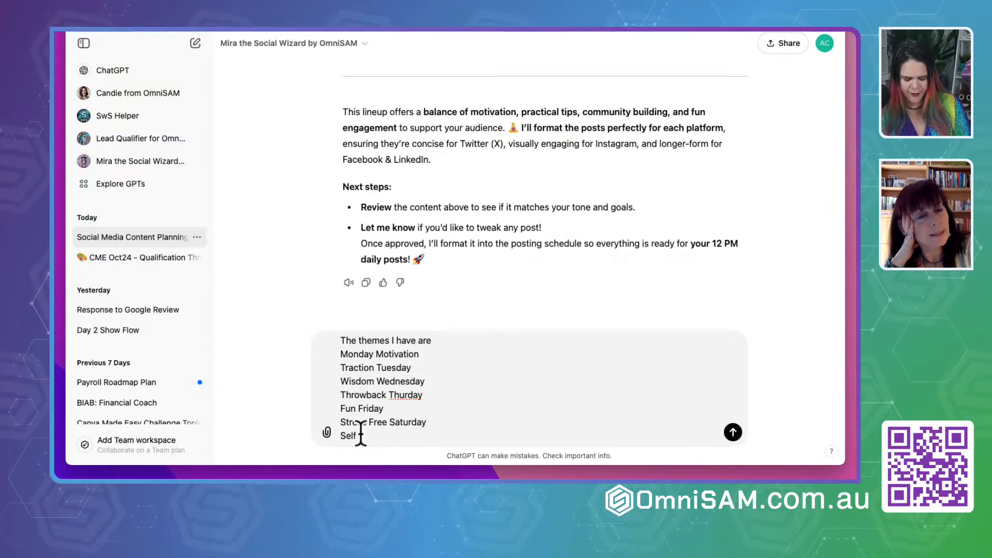
{"action": "type", "text": " Check Sunday"}
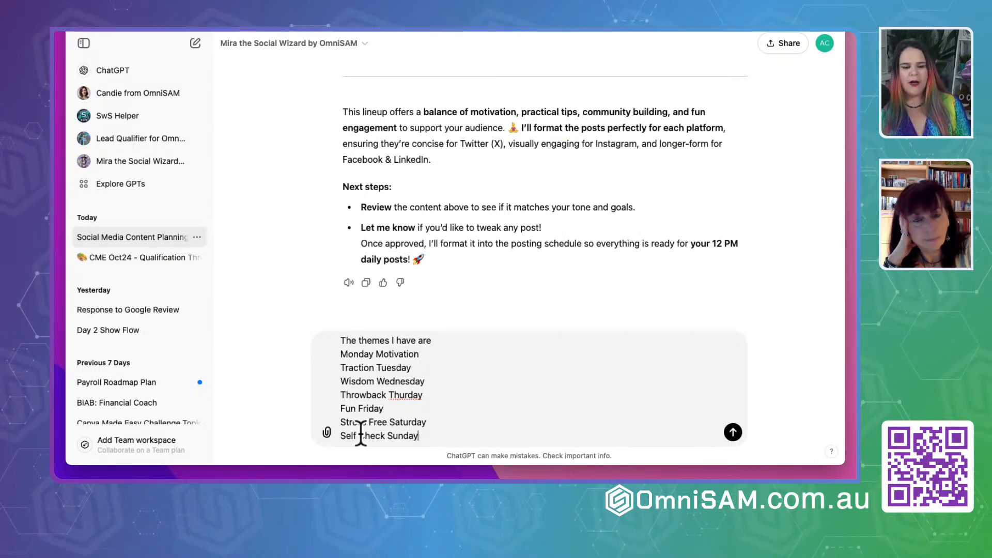
{"action": "key", "text": "Return"}
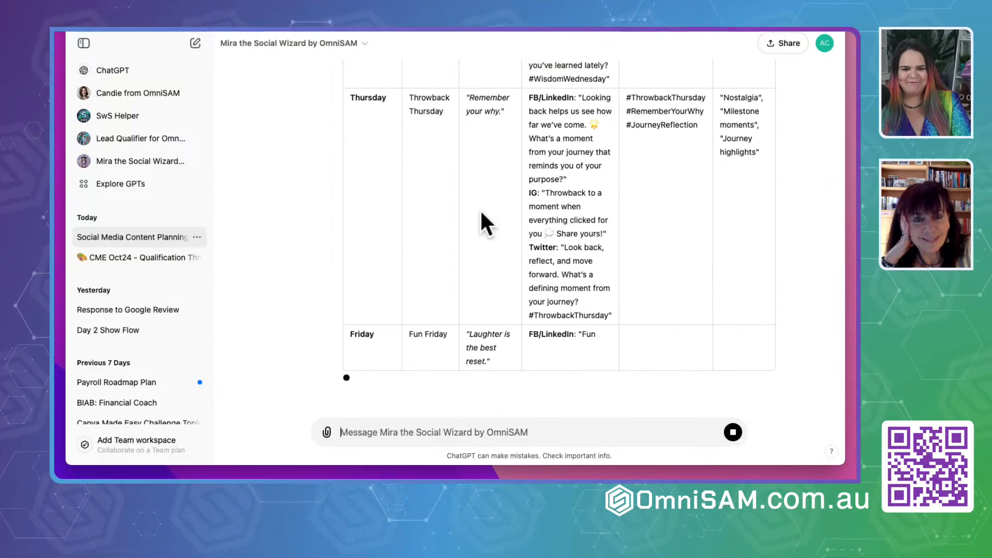
Examine the day, theme and graphic quote entries for Monday in the regenerated 1-week content plan
{"action": "scroll", "coordinate": [481, 210], "scroll_direction": "up", "scroll_amount": 15}
{"action": "scroll", "coordinate": [479, 208], "scroll_direction": "up", "scroll_amount": 4}
{"action": "scroll", "coordinate": [480, 212], "scroll_direction": "down", "scroll_amount": 2}
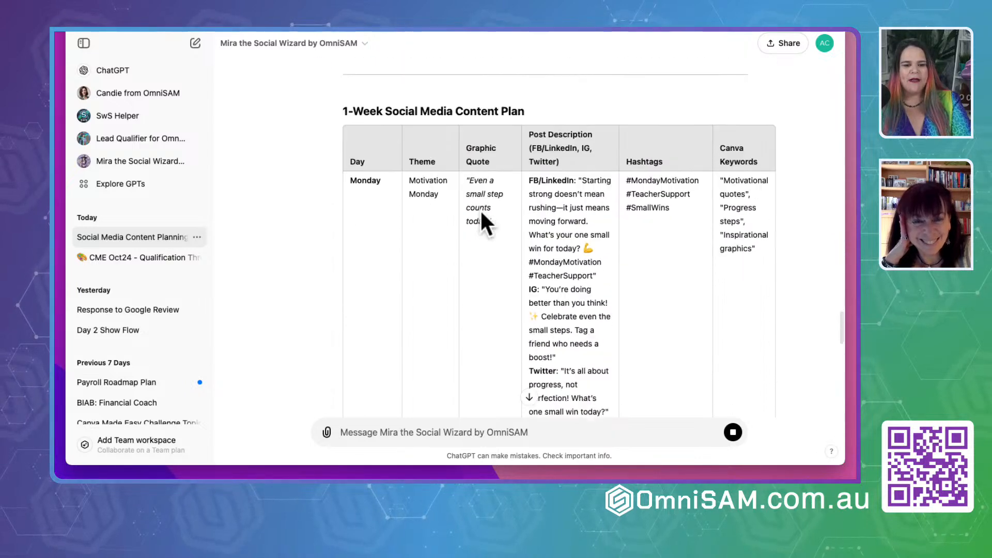
{"action": "left_click_drag", "start_coordinate": [351, 151], "coordinate": [378, 150]}
{"action": "left_click", "coordinate": [361, 175]}
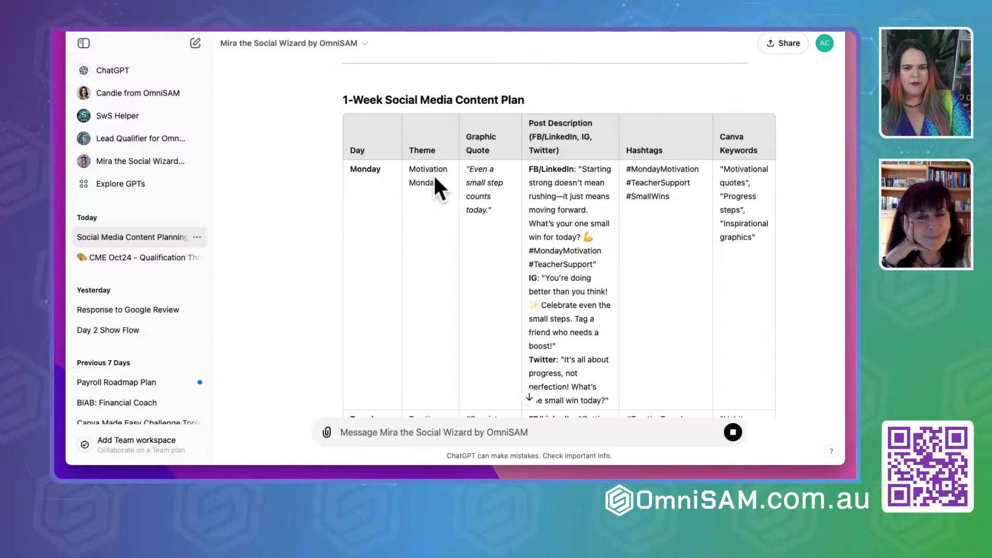
{"action": "left_click_drag", "start_coordinate": [467, 138], "coordinate": [504, 151]}
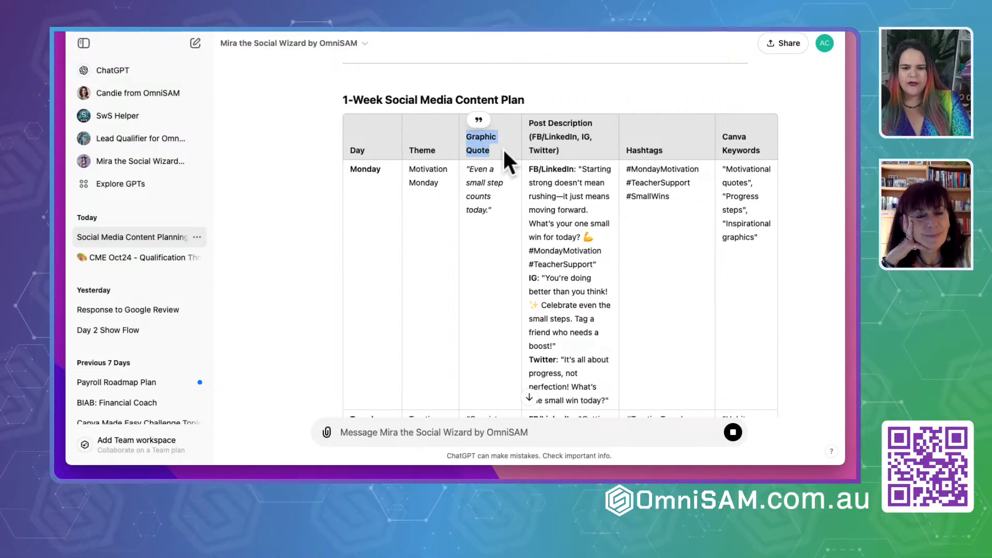
{"action": "left_click", "coordinate": [496, 209]}
{"action": "left_click_drag", "start_coordinate": [496, 209], "coordinate": [468, 166]}
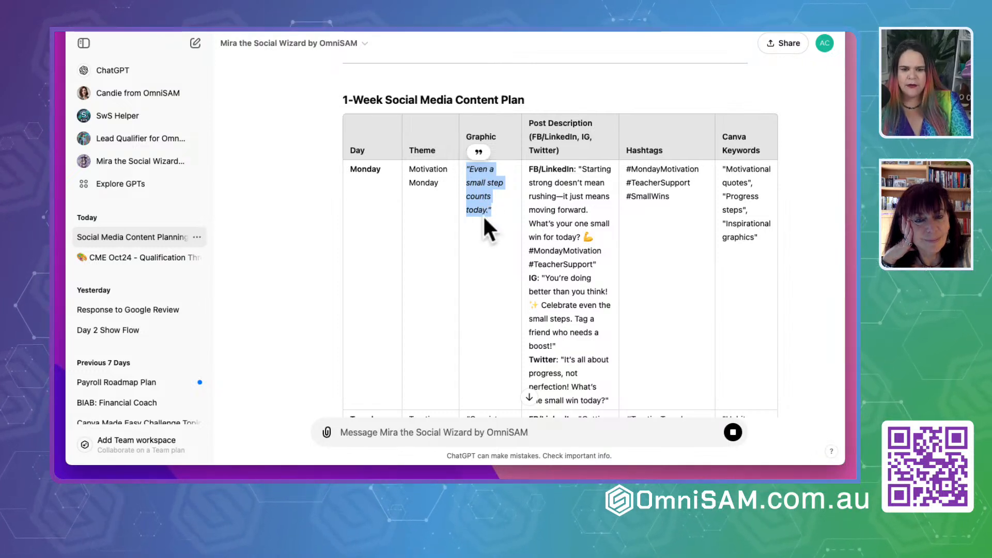
Examine Monday's platform-specific post descriptions and Canva keywords in the 1-week content plan
{"action": "scroll", "coordinate": [566, 198], "scroll_direction": "down", "scroll_amount": 1}
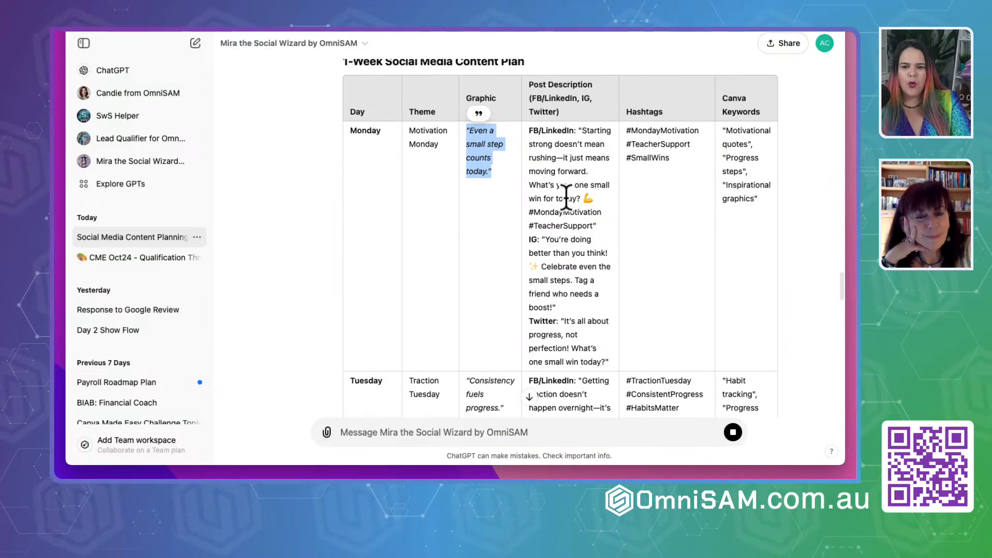
{"action": "left_click_drag", "start_coordinate": [528, 87], "coordinate": [584, 320]}
{"action": "left_click", "coordinate": [582, 299]}
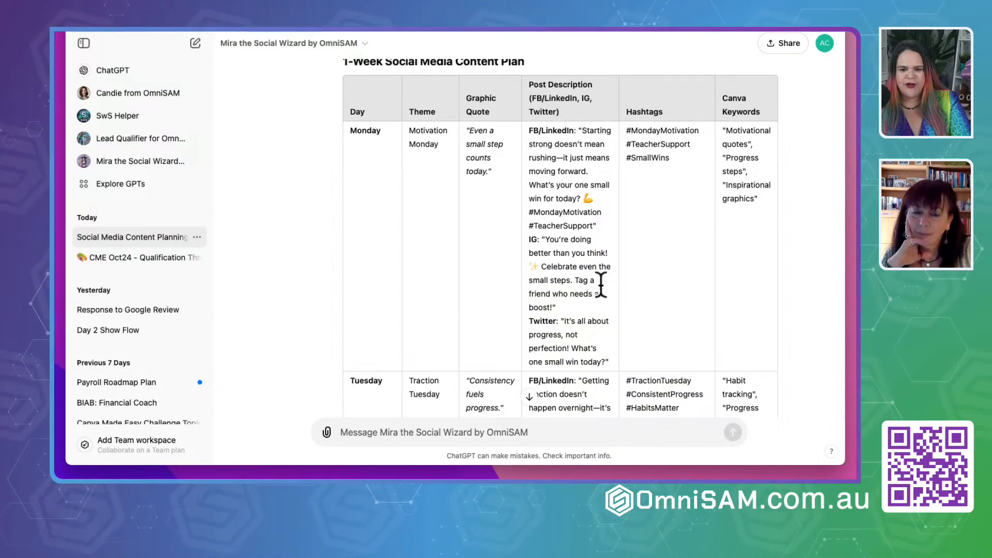
{"action": "scroll", "coordinate": [540, 305], "scroll_direction": "down", "scroll_amount": 1}
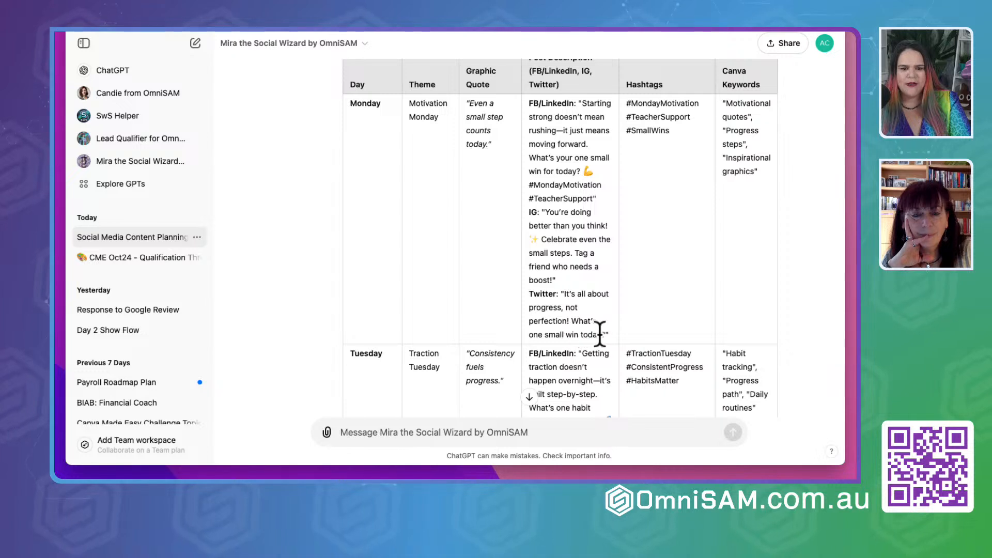
{"action": "scroll", "coordinate": [575, 247], "scroll_direction": "up", "scroll_amount": 2}
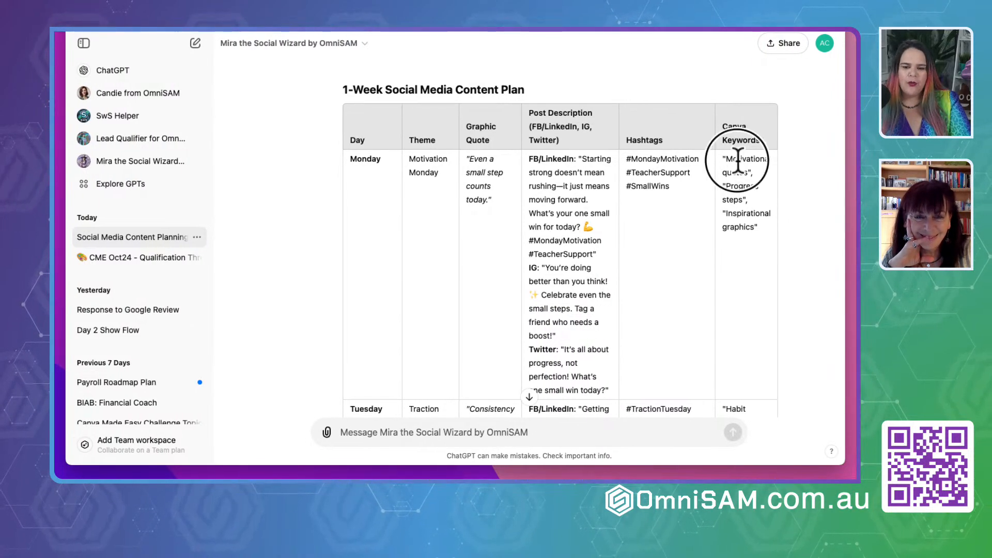
{"action": "left_click_drag", "start_coordinate": [757, 228], "coordinate": [721, 159]}
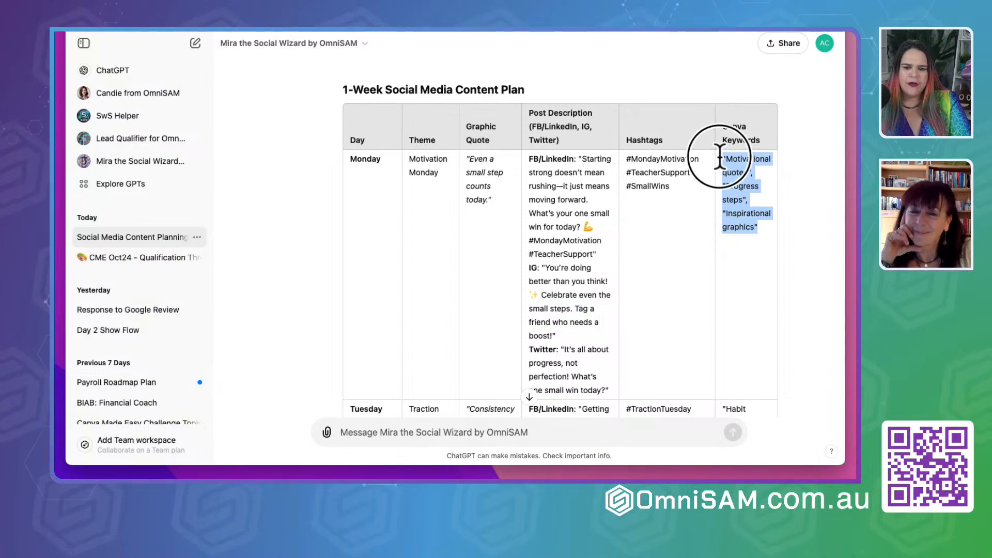
{"action": "left_click", "coordinate": [758, 256]}
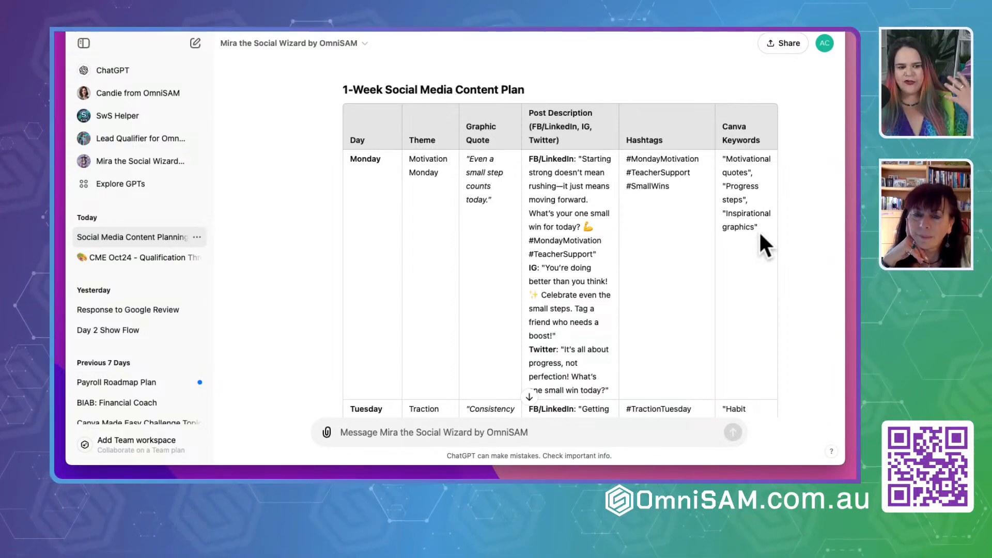
{"action": "left_click_drag", "start_coordinate": [758, 231], "coordinate": [723, 161]}
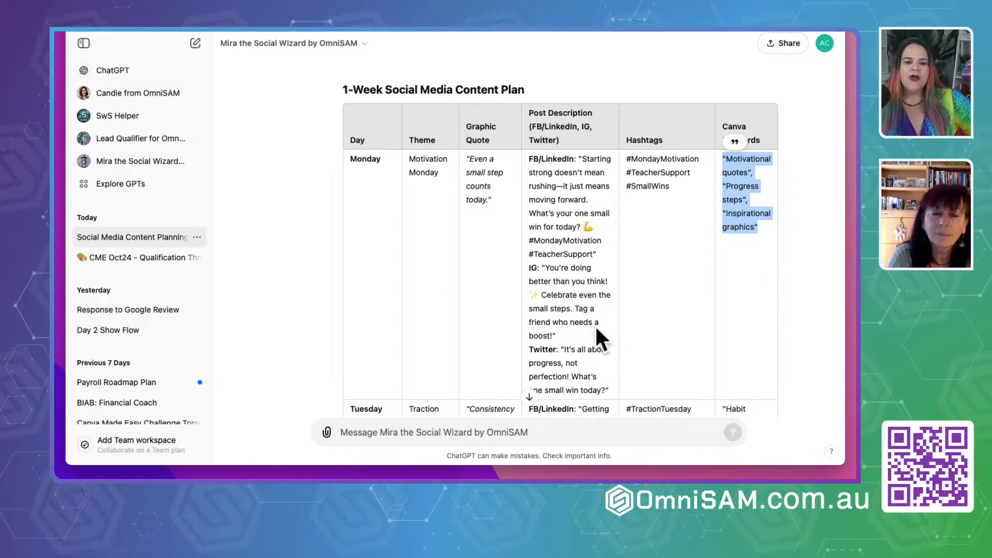
Read the Tuesday to Sunday posts of the 1-week content plan and the highlights summary below the table
{"action": "scroll", "coordinate": [595, 326], "scroll_direction": "down", "scroll_amount": 5}
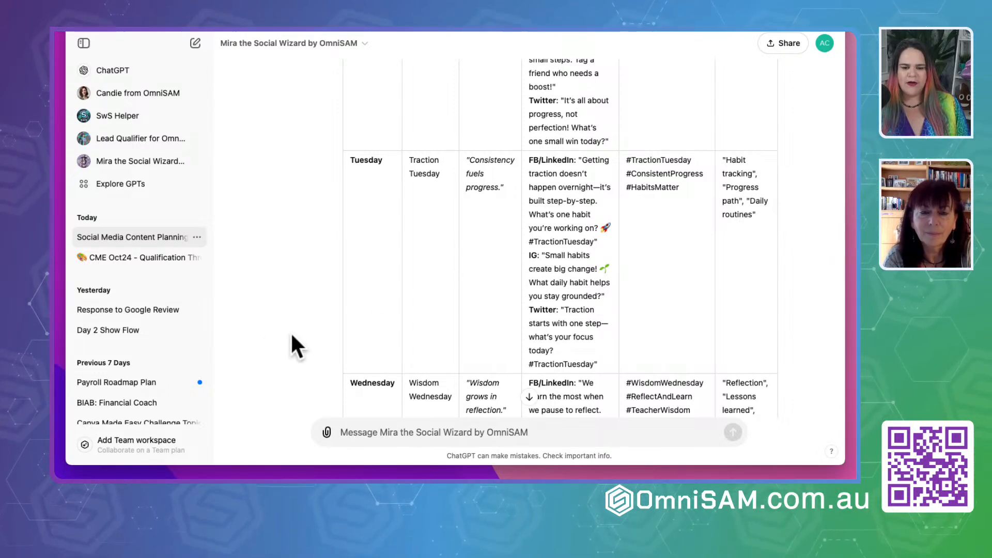
{"action": "scroll", "coordinate": [256, 341], "scroll_direction": "down", "scroll_amount": 3}
{"action": "scroll", "coordinate": [256, 342], "scroll_direction": "down", "scroll_amount": 3}
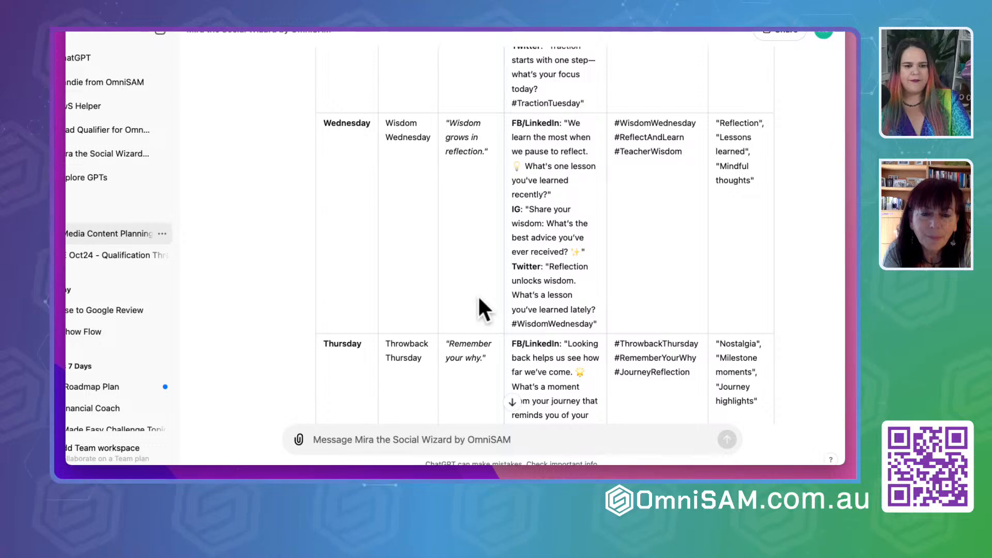
{"action": "scroll", "coordinate": [478, 299], "scroll_direction": "down", "scroll_amount": 5}
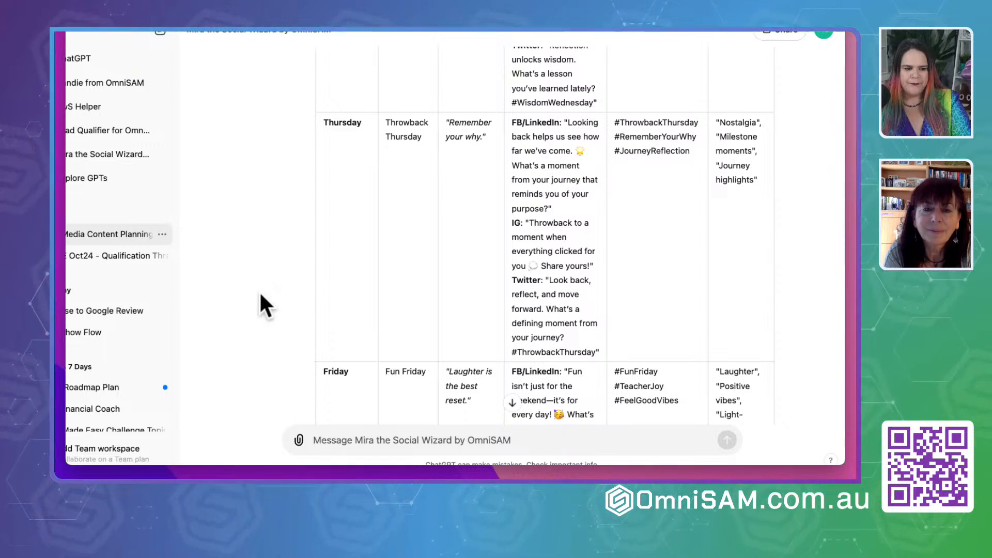
{"action": "scroll", "coordinate": [261, 295], "scroll_direction": "down", "scroll_amount": 2}
{"action": "scroll", "coordinate": [260, 296], "scroll_direction": "down", "scroll_amount": 3}
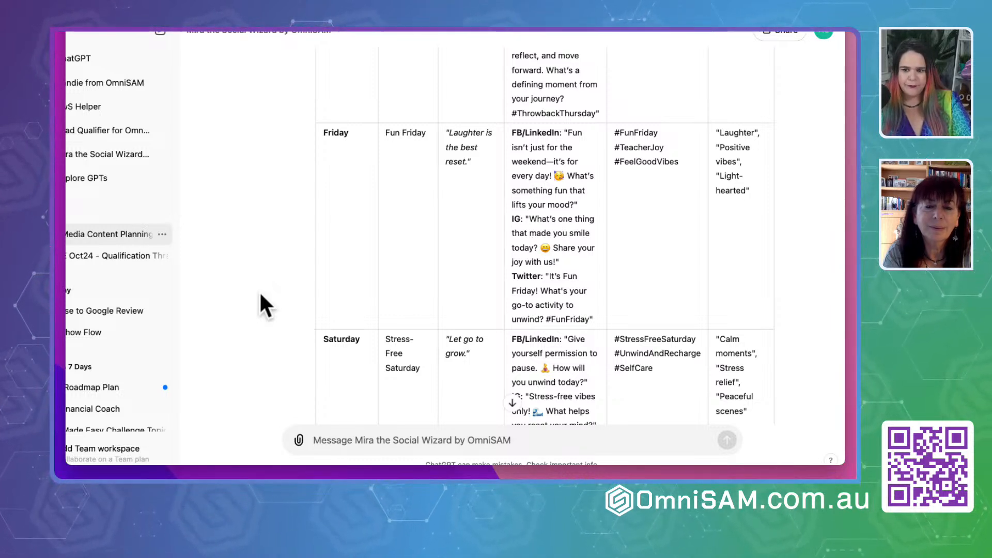
{"action": "scroll", "coordinate": [260, 295], "scroll_direction": "down", "scroll_amount": 5}
{"action": "scroll", "coordinate": [261, 294], "scroll_direction": "up", "scroll_amount": 1}
{"action": "scroll", "coordinate": [261, 294], "scroll_direction": "down", "scroll_amount": 1}
{"action": "scroll", "coordinate": [259, 291], "scroll_direction": "up", "scroll_amount": 2}
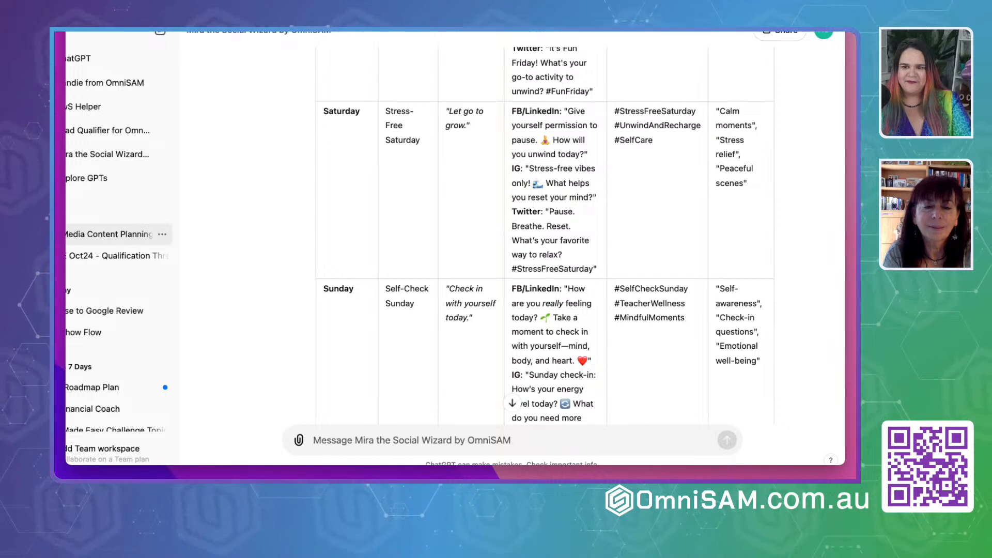
{"action": "scroll", "coordinate": [556, 203], "scroll_direction": "down", "scroll_amount": 3}
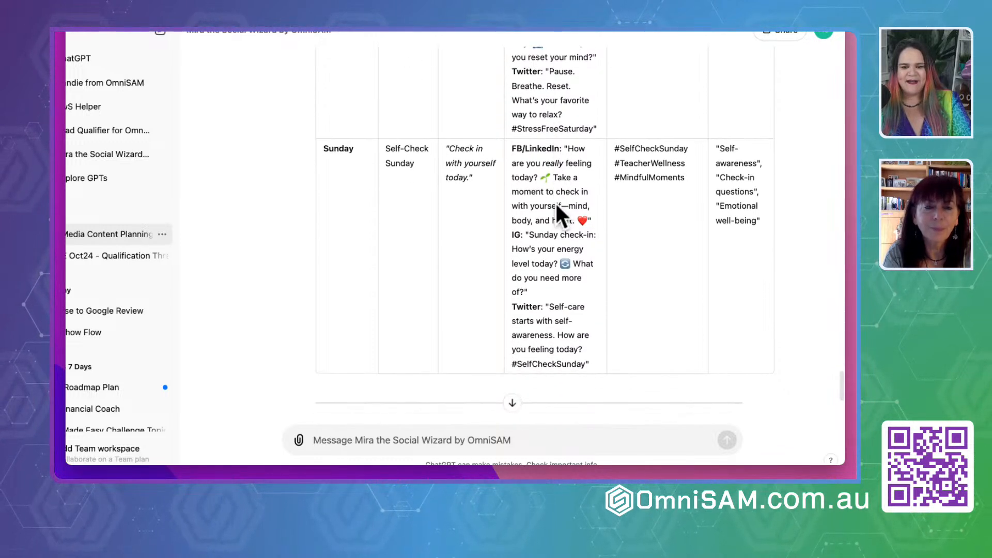
{"action": "scroll", "coordinate": [557, 205], "scroll_direction": "down", "scroll_amount": 1}
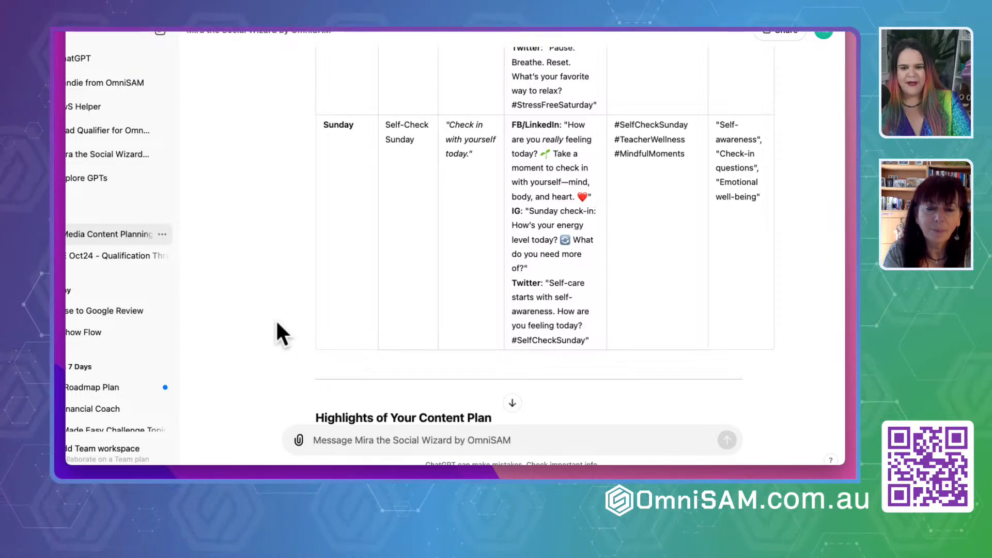
{"action": "scroll", "coordinate": [277, 324], "scroll_direction": "down", "scroll_amount": 5}
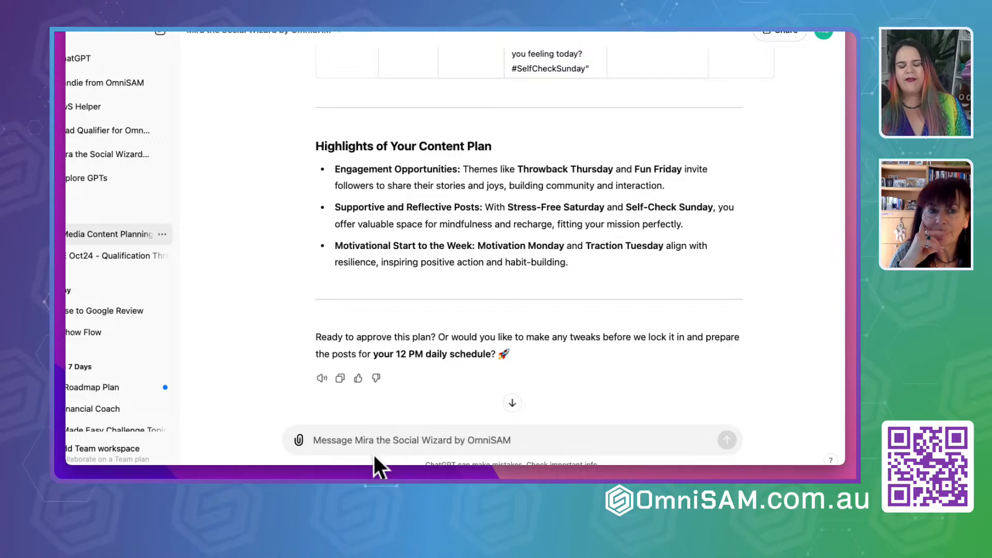
Send Mira a two-line message reading "We are happy with week 1" and "Noiw do week 2"
{"action": "left_click", "coordinate": [337, 443]}
{"action": "type", "text": "We are happy with w"}
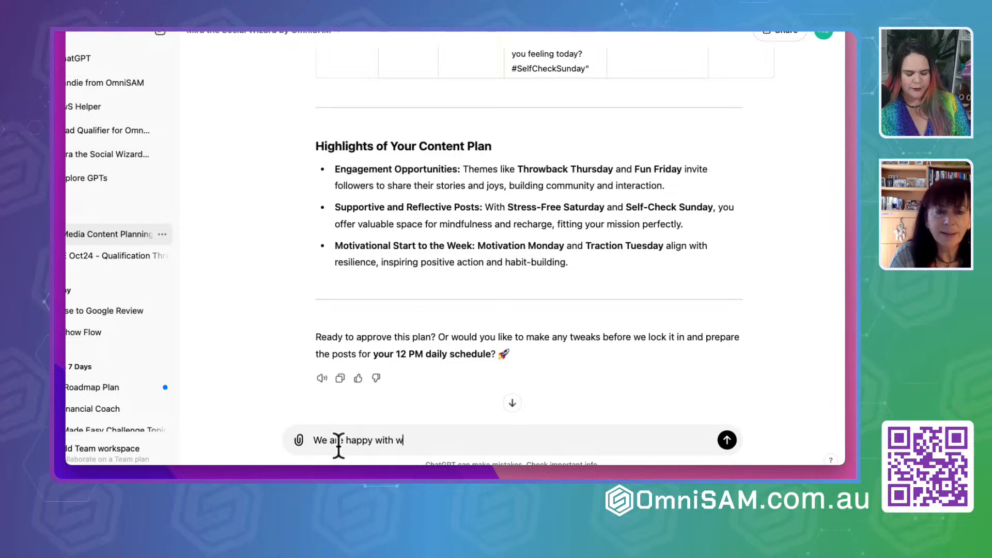
{"action": "type", "text": "eek 1"}
{"action": "key", "text": "shift+Return"}
{"action": "type", "text": "N"}
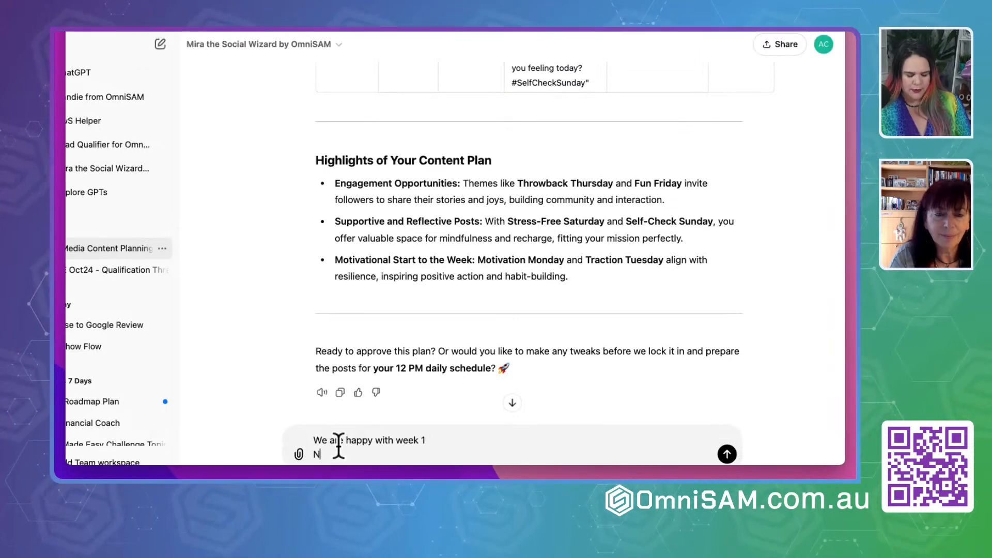
{"action": "type", "text": "oiw lo week 2"}
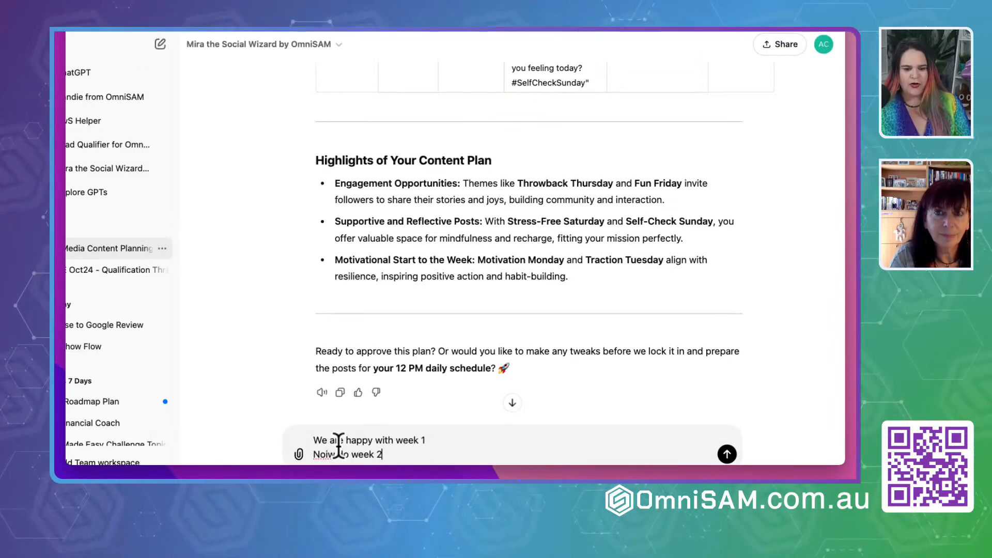
{"action": "key", "text": "Return"}
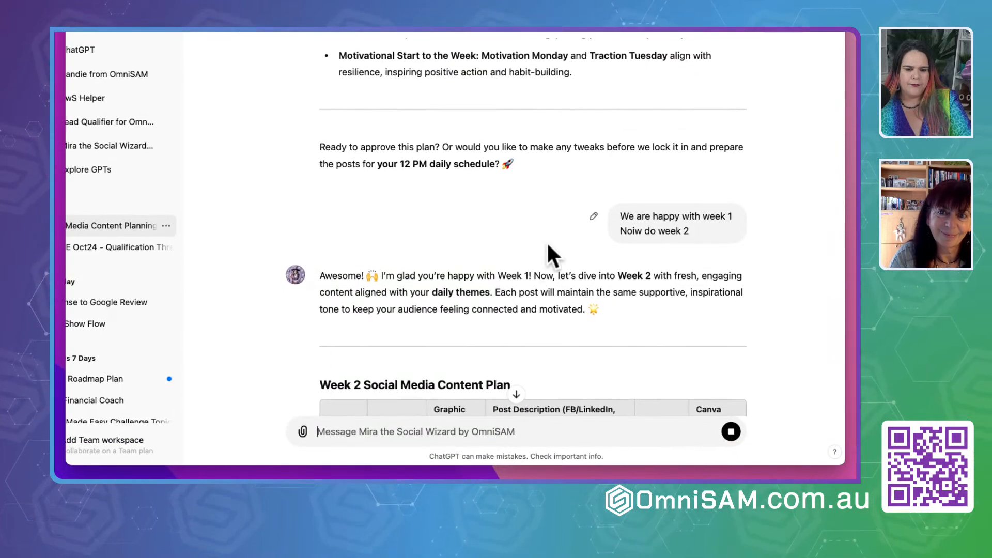
Read the Monday to Wednesday posts, quotes and hashtags in the Week 2 Social Media Content Plan
{"action": "scroll", "coordinate": [546, 240], "scroll_direction": "down", "scroll_amount": 3}
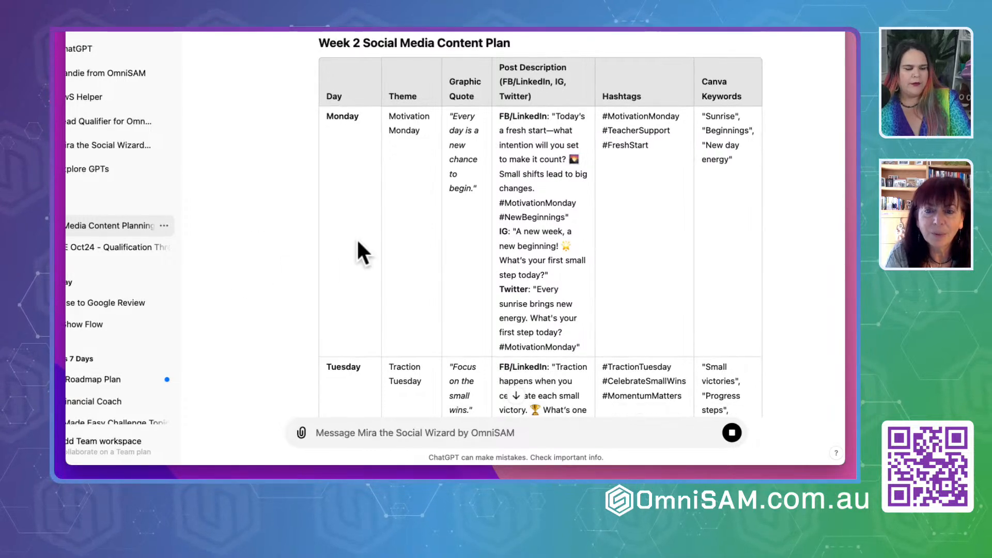
{"action": "scroll", "coordinate": [358, 243], "scroll_direction": "down", "scroll_amount": 5}
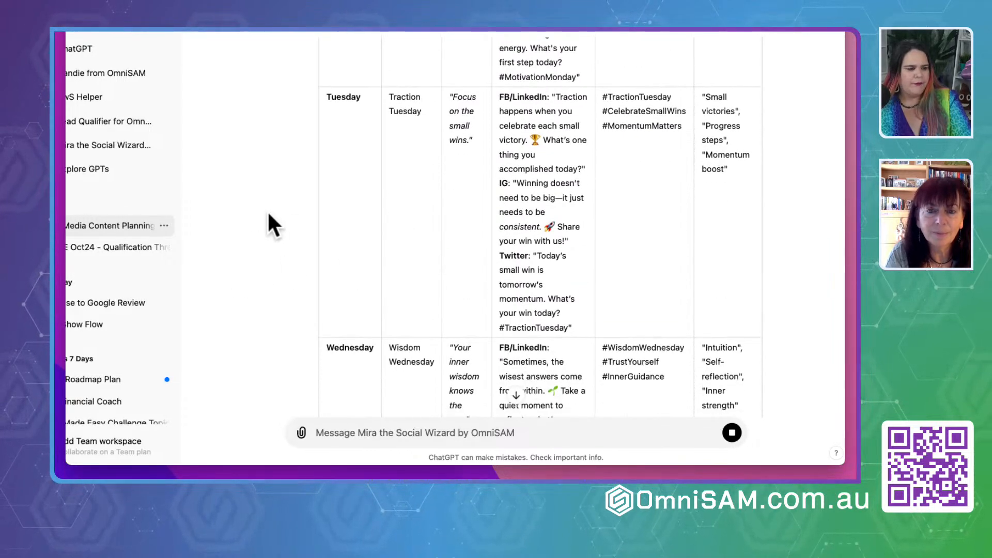
{"action": "scroll", "coordinate": [268, 210], "scroll_direction": "up", "scroll_amount": 2}
{"action": "scroll", "coordinate": [267, 210], "scroll_direction": "right", "scroll_amount": 2}
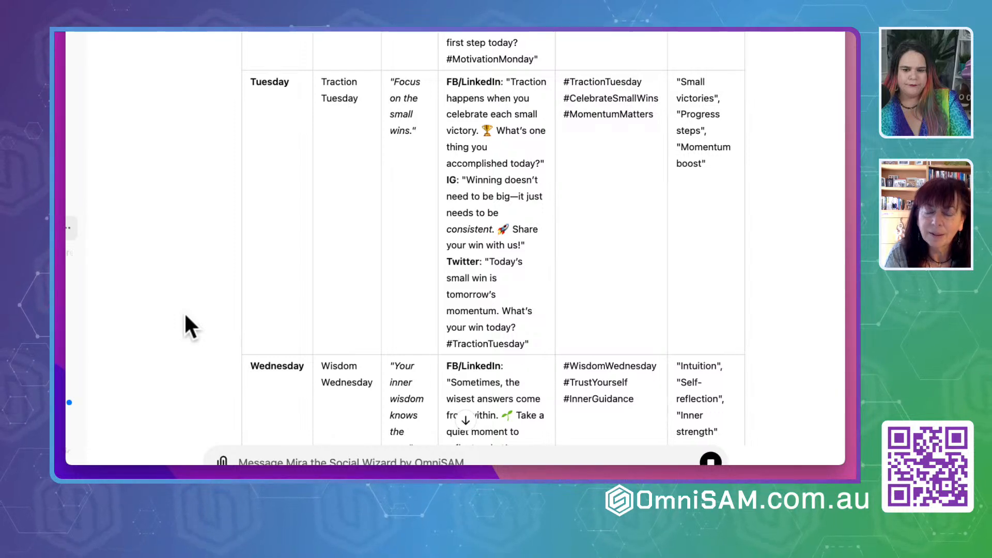
{"action": "scroll", "coordinate": [183, 312], "scroll_direction": "down", "scroll_amount": 5}
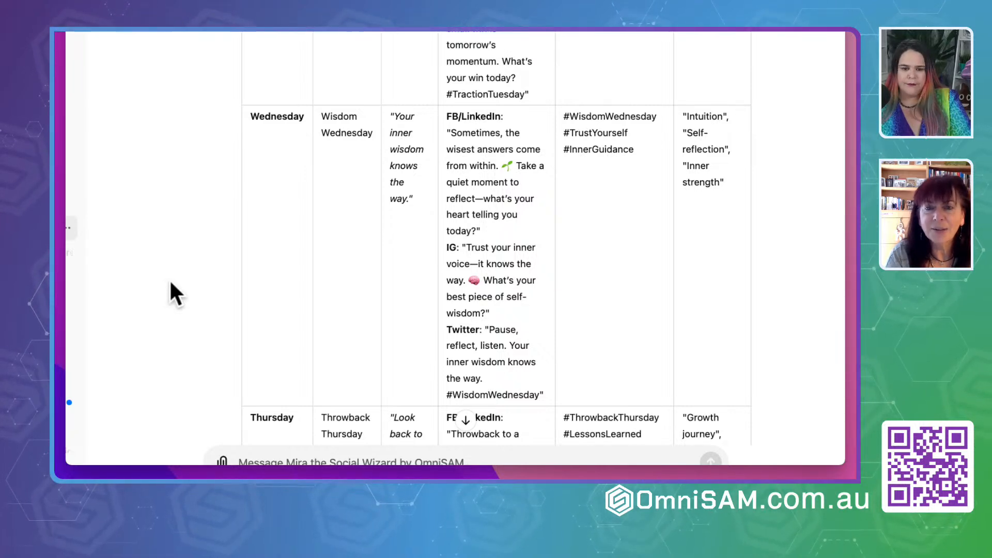
Read the Thursday to Sunday posts of the Week 2 plan and the "What's New in Week 2?" summary below it
{"action": "scroll", "coordinate": [171, 283], "scroll_direction": "down", "scroll_amount": 7}
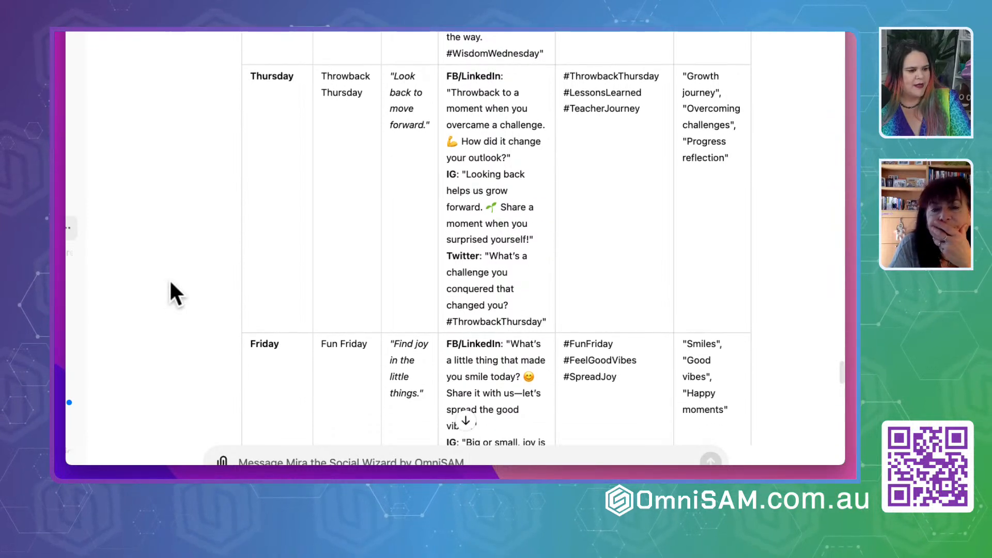
{"action": "scroll", "coordinate": [170, 283], "scroll_direction": "up", "scroll_amount": 1}
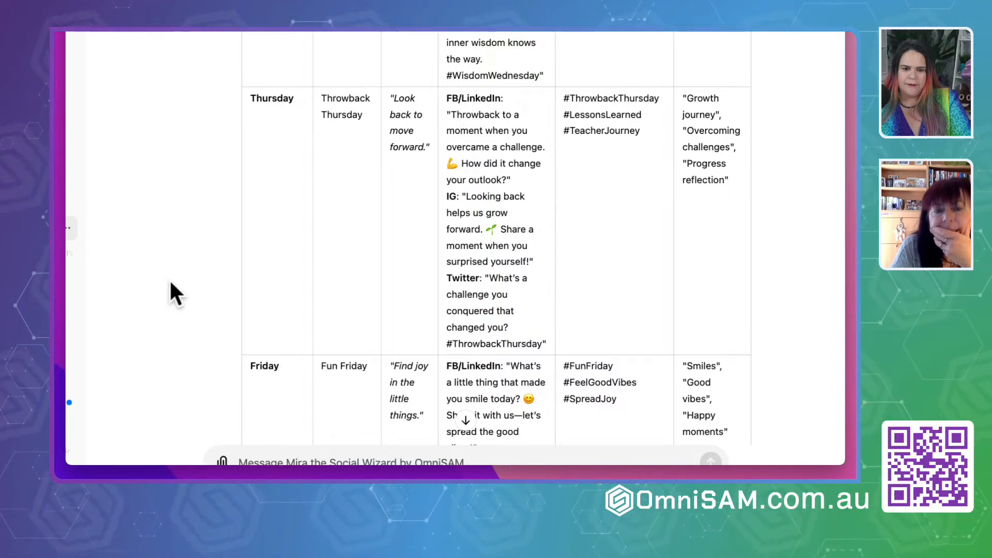
{"action": "scroll", "coordinate": [187, 327], "scroll_direction": "down", "scroll_amount": 5}
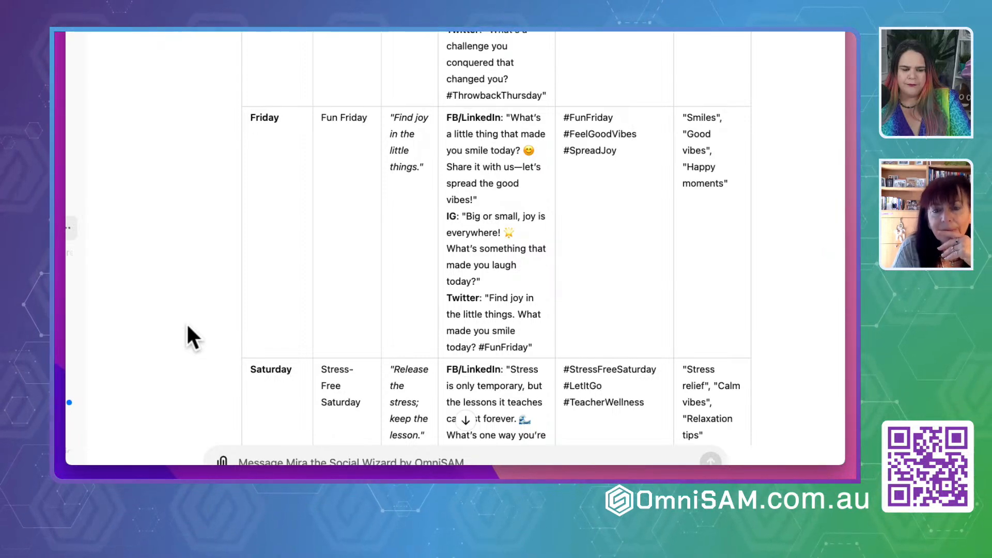
{"action": "scroll", "coordinate": [187, 327], "scroll_direction": "down", "scroll_amount": 5}
{"action": "scroll", "coordinate": [193, 338], "scroll_direction": "down", "scroll_amount": 1}
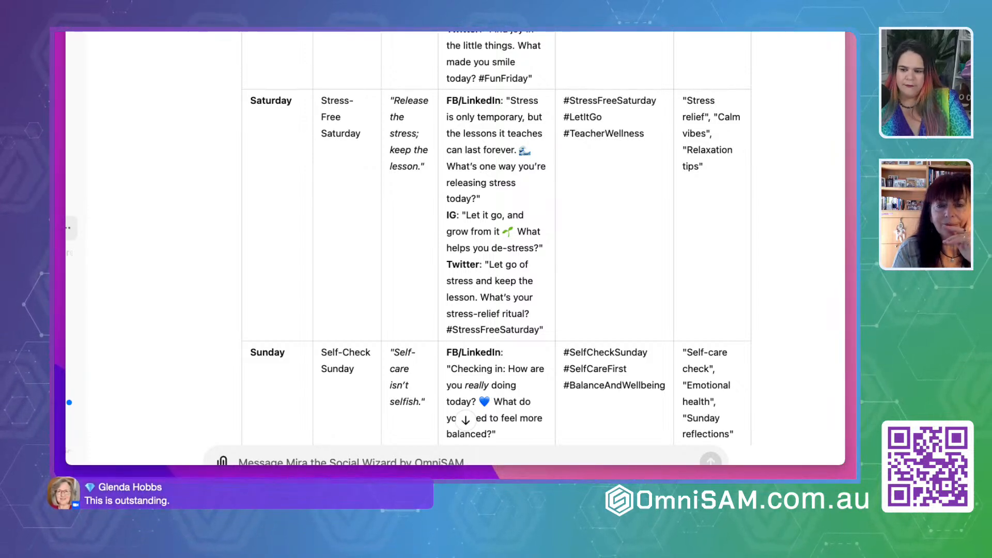
{"action": "scroll", "coordinate": [496, 248], "scroll_direction": "down", "scroll_amount": 5}
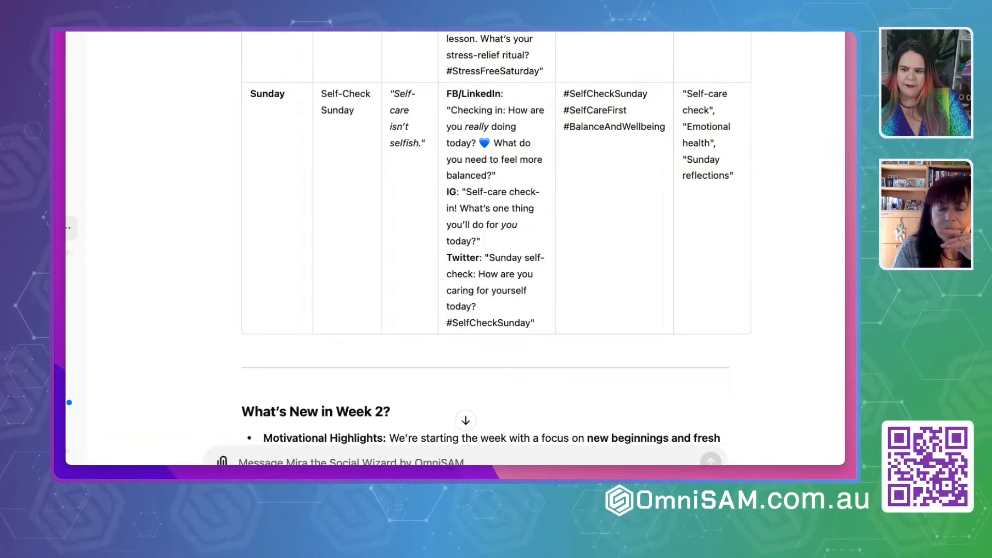
{"action": "scroll", "coordinate": [465, 248], "scroll_direction": "down", "scroll_amount": 8}
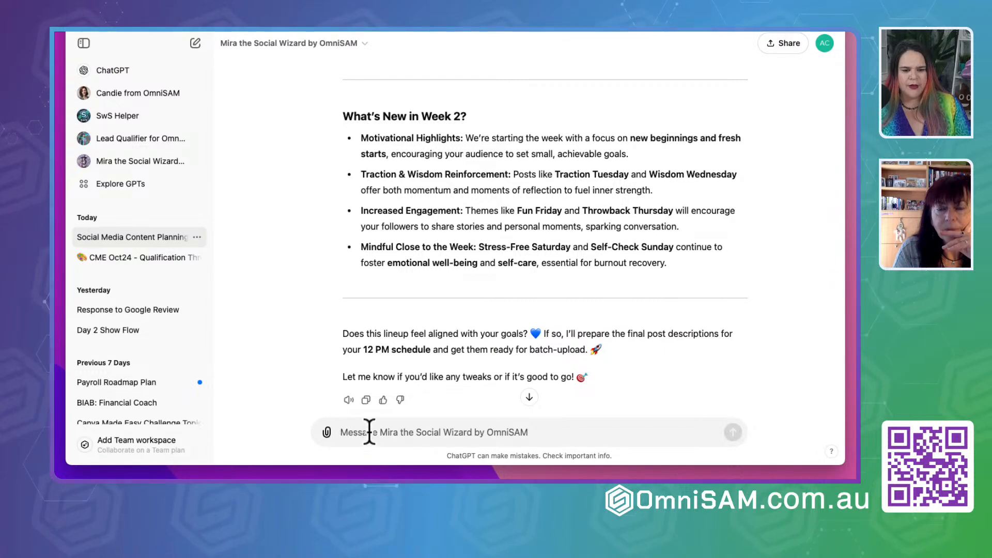
Ask Mira to occasionally make reference to being a teacher or educator in the quotes or descriptions
{"action": "type", "text": "Occasionala mak"}
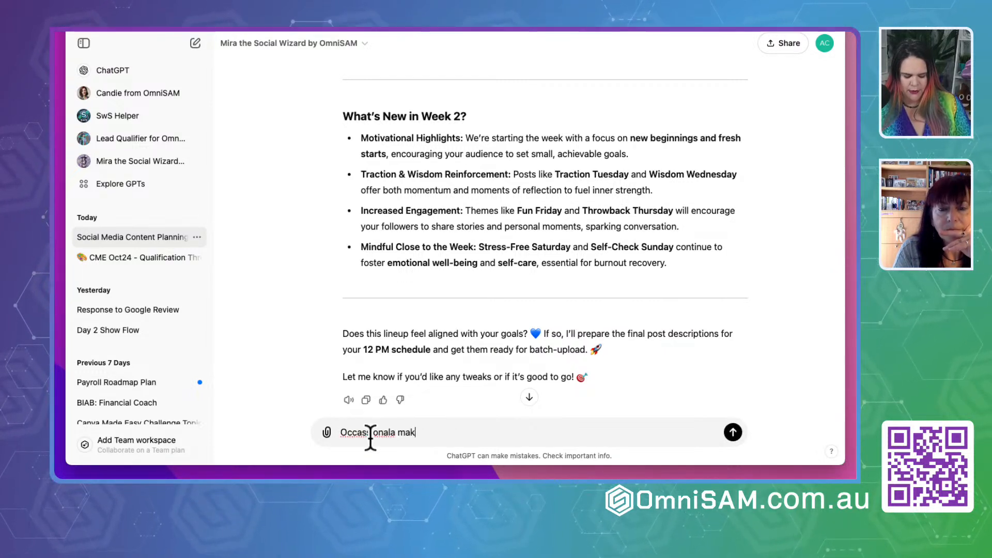
{"action": "type", "text": "e reference to"}
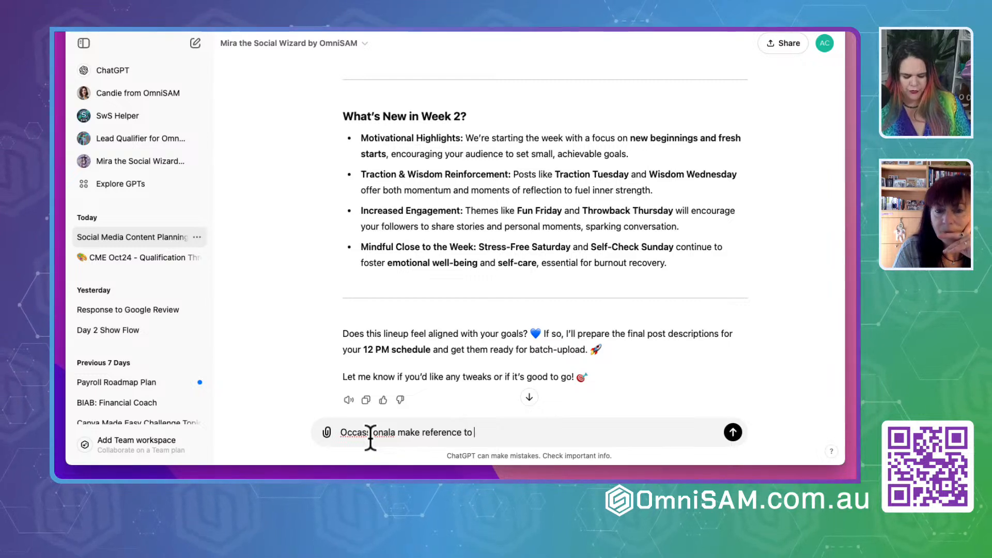
{"action": "type", "text": " being a teacher or educa"}
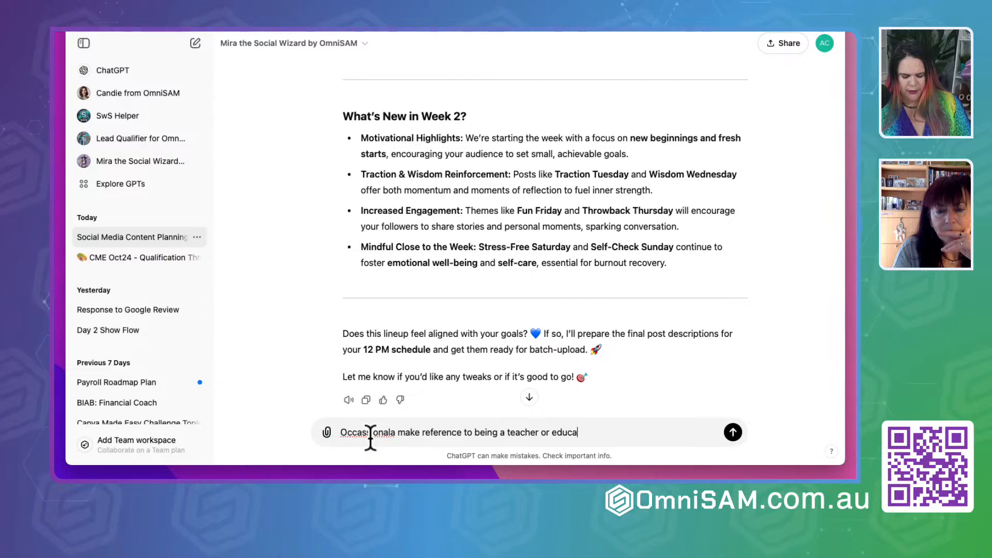
{"action": "type", "text": "tor in the quotes or descriptions"}
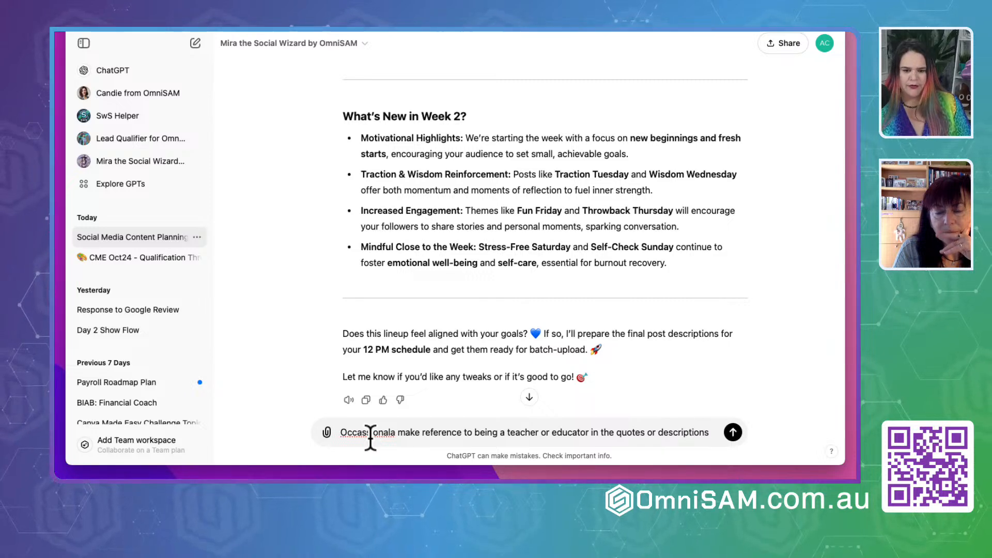
{"action": "key", "text": "Return"}
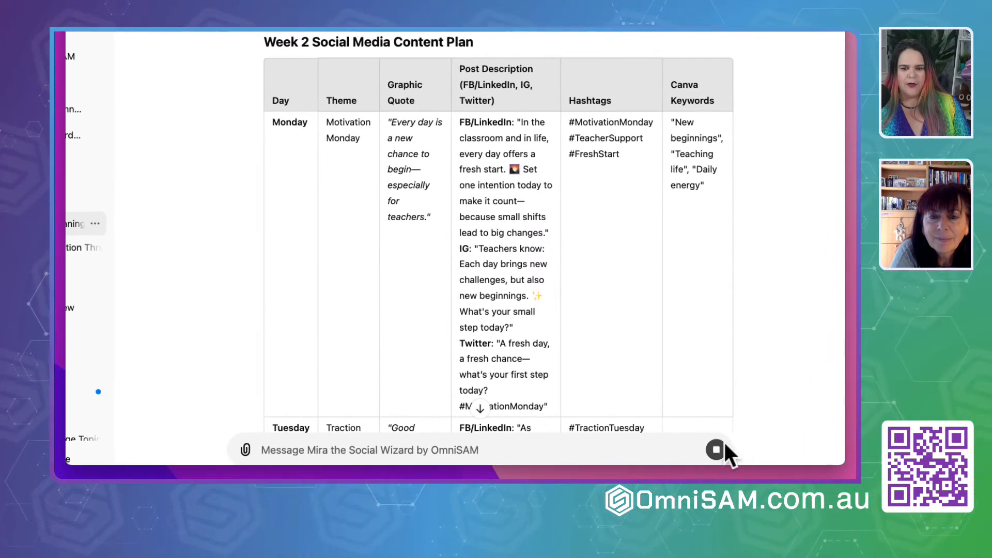
Stop the week 2 rewrite and send "We were happy with the first version of week 2." and "Please now do week 3 with the additional request"
{"action": "left_click", "coordinate": [718, 452]}
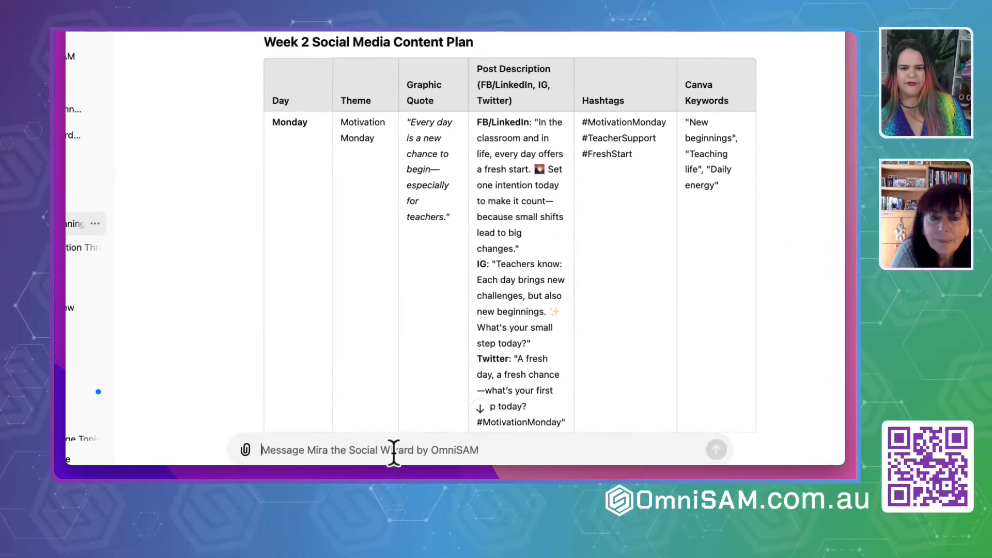
{"action": "type", "text": "We were happy with the"}
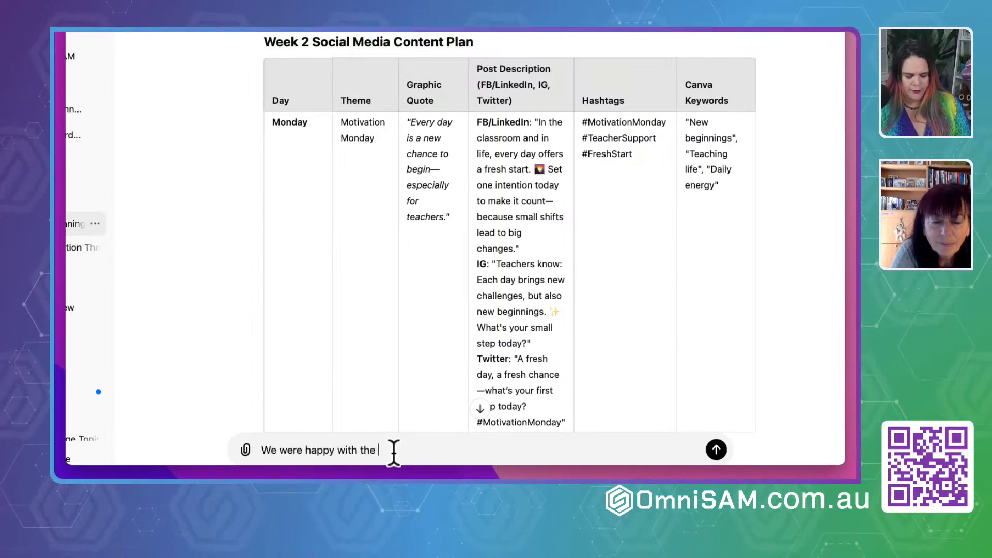
{"action": "type", "text": " first version"}
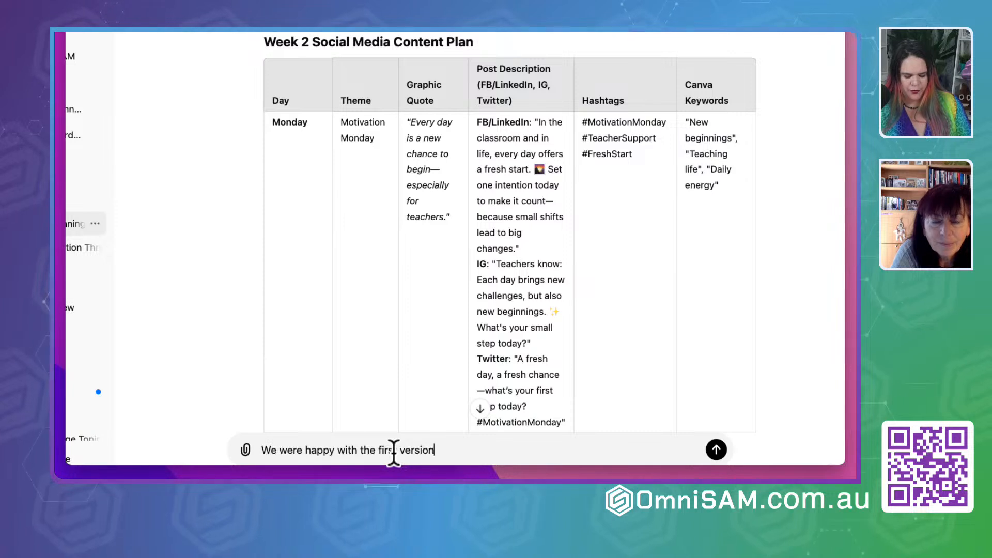
{"action": "type", "text": " of week 2"}
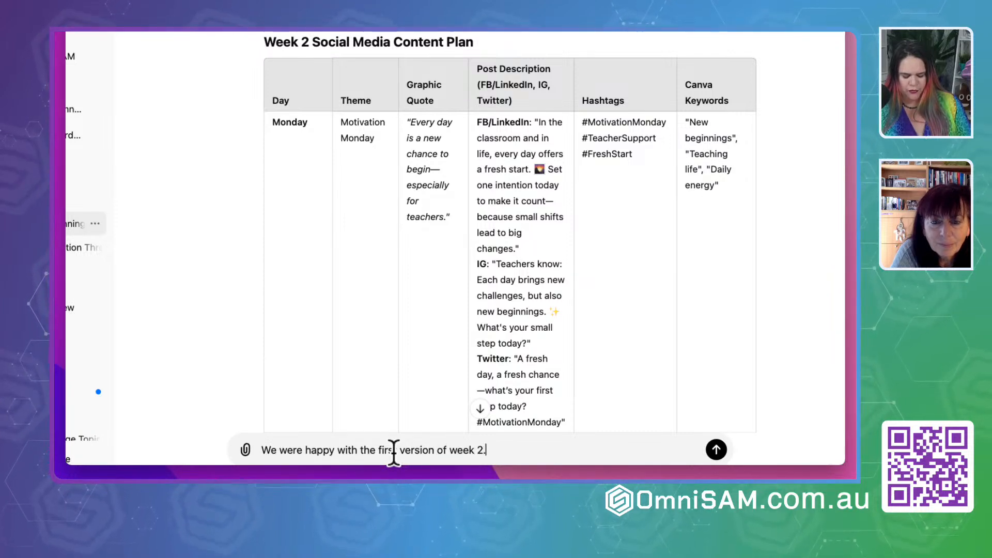
{"action": "type", "text": "."}
{"action": "key", "text": "shift+Return"}
{"action": "type", "text": "Please "}
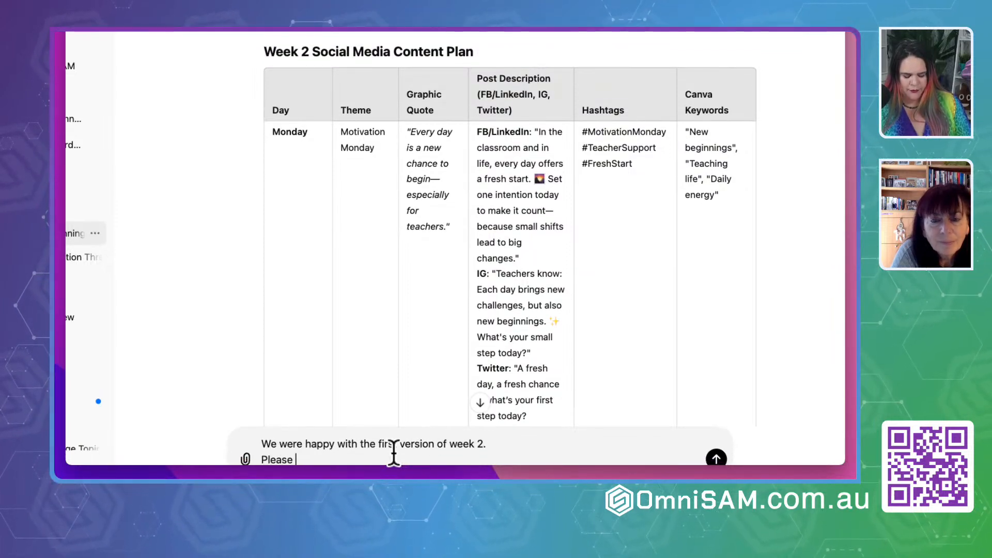
{"action": "type", "text": "now do week"}
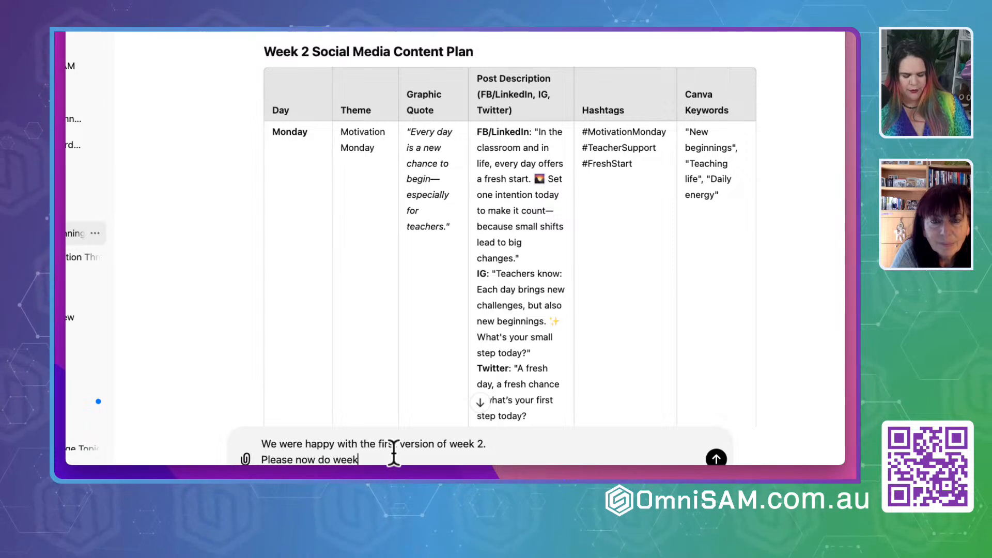
{"action": "type", "text": " 3 with the additional"}
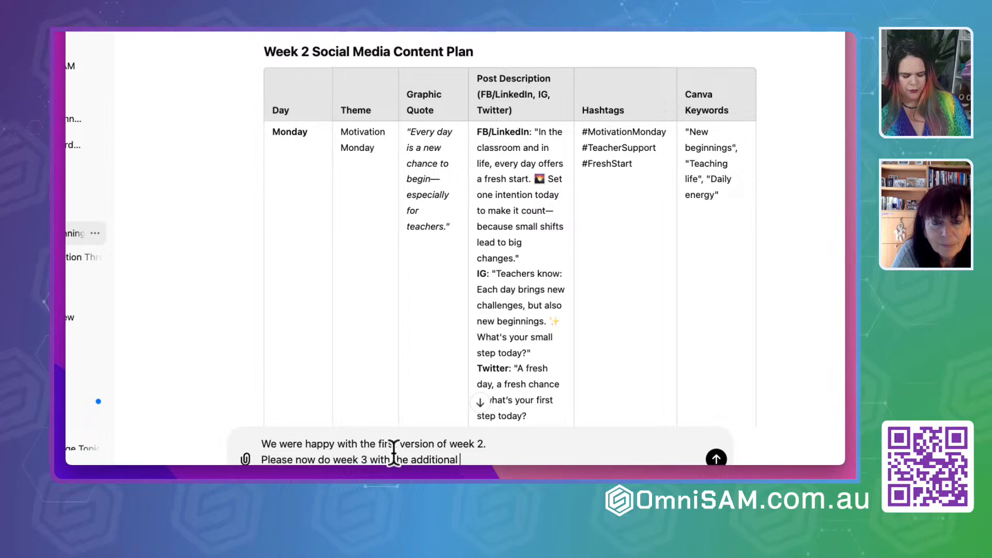
{"action": "type", "text": " request"}
{"action": "key", "text": "Return"}
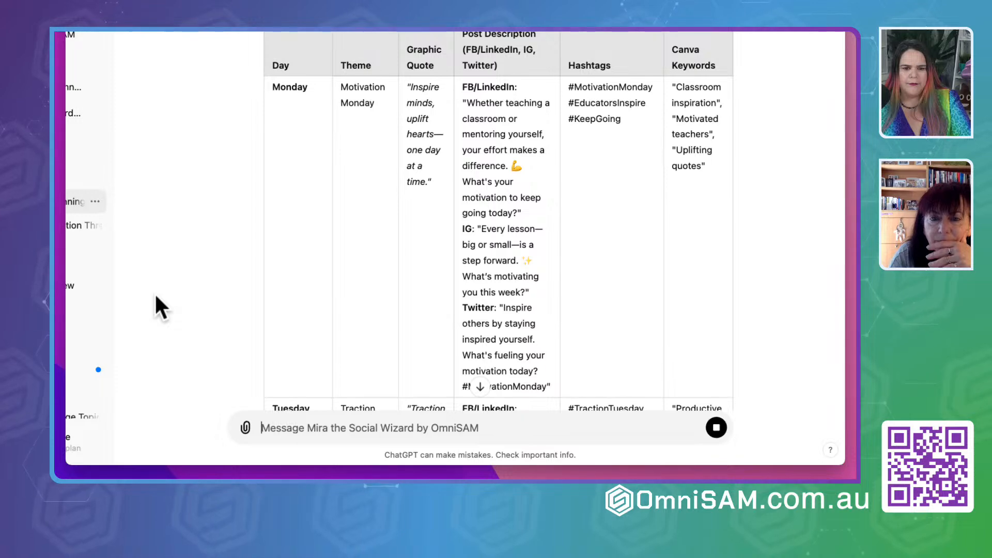
Read the Monday to Sunday posts of the week 3 content plan and the highlights summary below the table
{"action": "scroll", "coordinate": [154, 292], "scroll_direction": "down", "scroll_amount": 5}
{"action": "scroll", "coordinate": [156, 297], "scroll_direction": "down", "scroll_amount": 3}
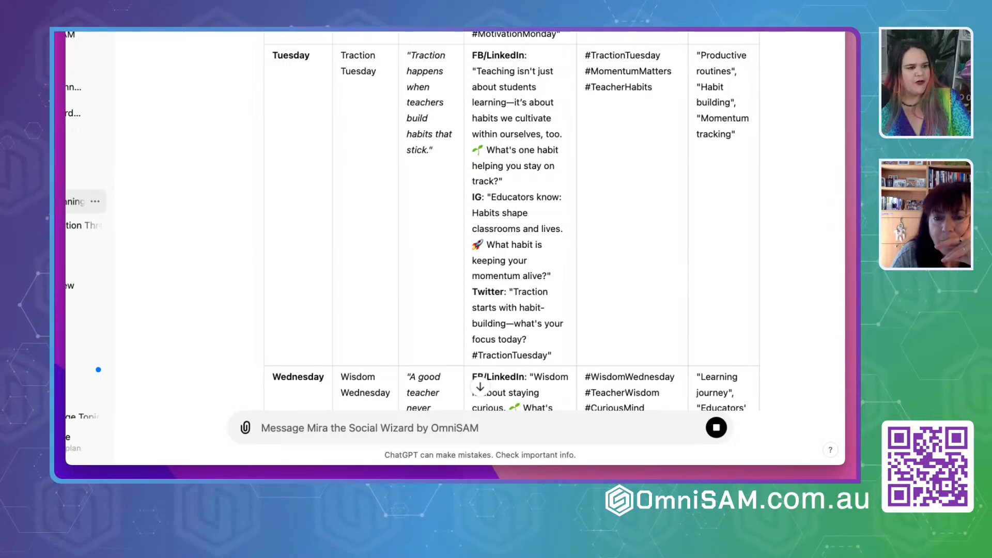
{"action": "scroll", "coordinate": [328, 236], "scroll_direction": "down", "scroll_amount": 6}
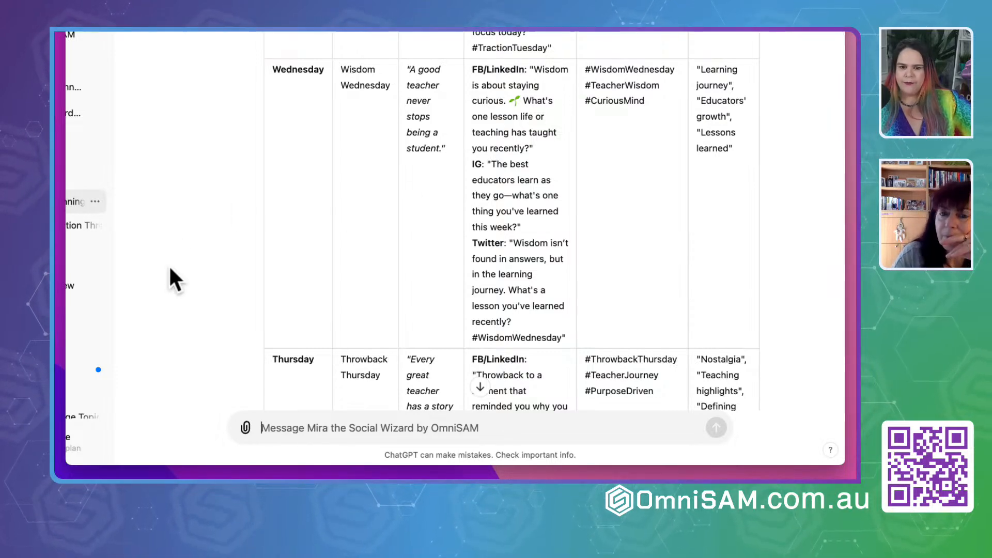
{"action": "scroll", "coordinate": [170, 269], "scroll_direction": "down", "scroll_amount": 6}
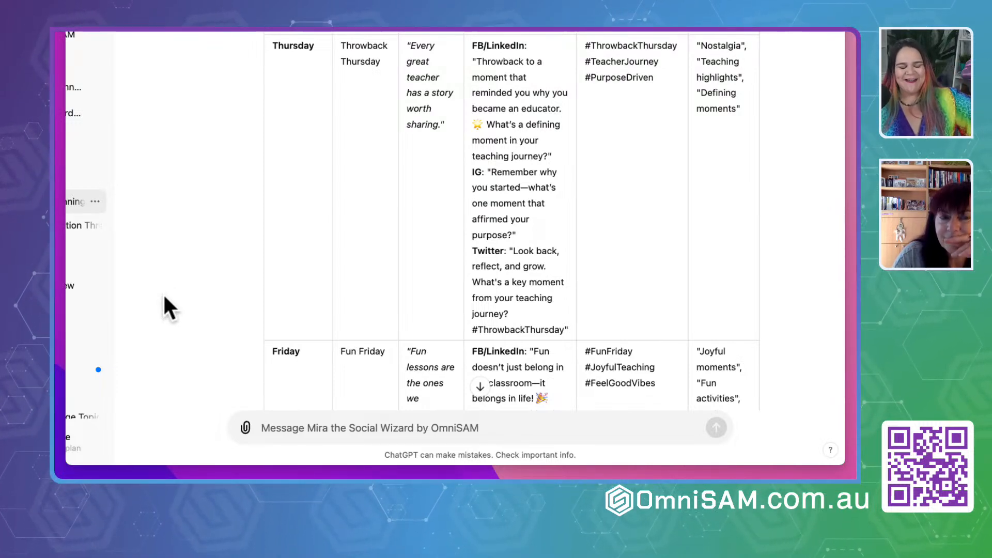
{"action": "scroll", "coordinate": [163, 293], "scroll_direction": "down", "scroll_amount": 6}
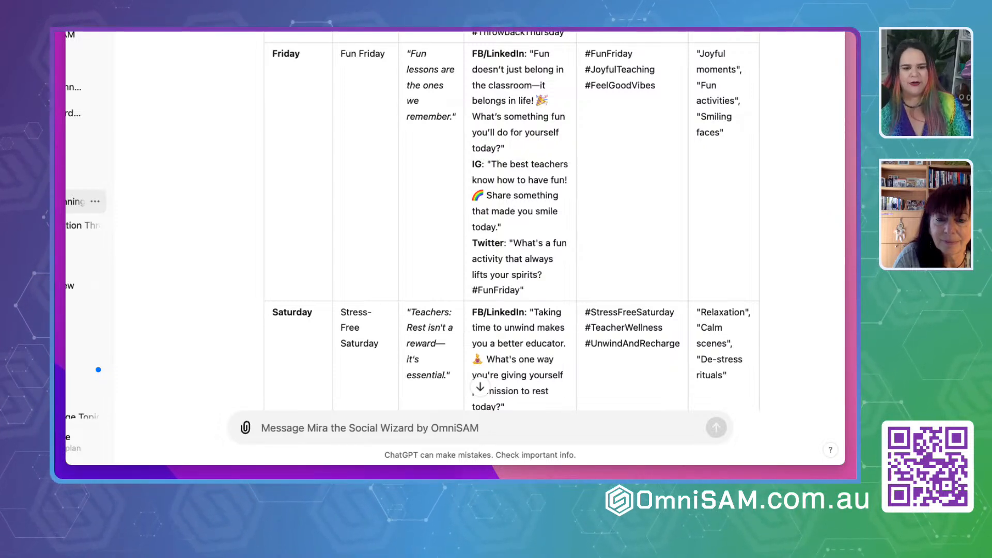
{"action": "scroll", "coordinate": [506, 222], "scroll_direction": "down", "scroll_amount": 1}
{"action": "scroll", "coordinate": [506, 222], "scroll_direction": "down", "scroll_amount": 5}
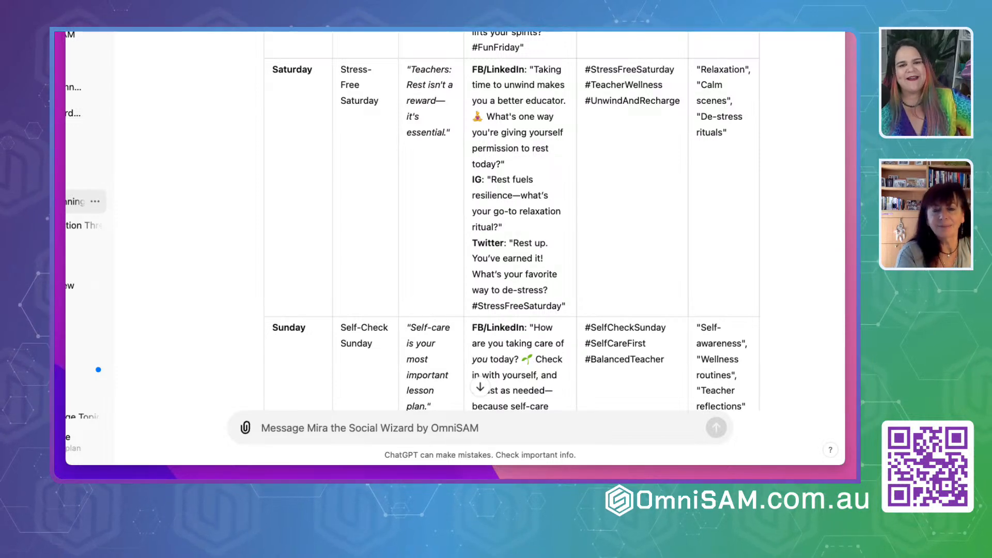
{"action": "scroll", "coordinate": [511, 222], "scroll_direction": "down", "scroll_amount": 3}
{"action": "scroll", "coordinate": [511, 222], "scroll_direction": "down", "scroll_amount": 2}
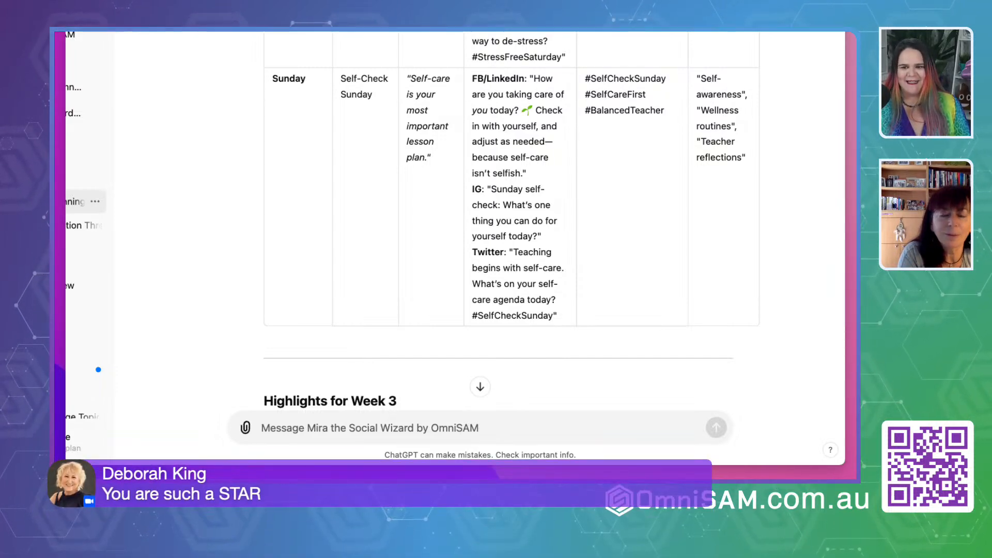
{"action": "scroll", "coordinate": [512, 222], "scroll_direction": "down", "scroll_amount": 2}
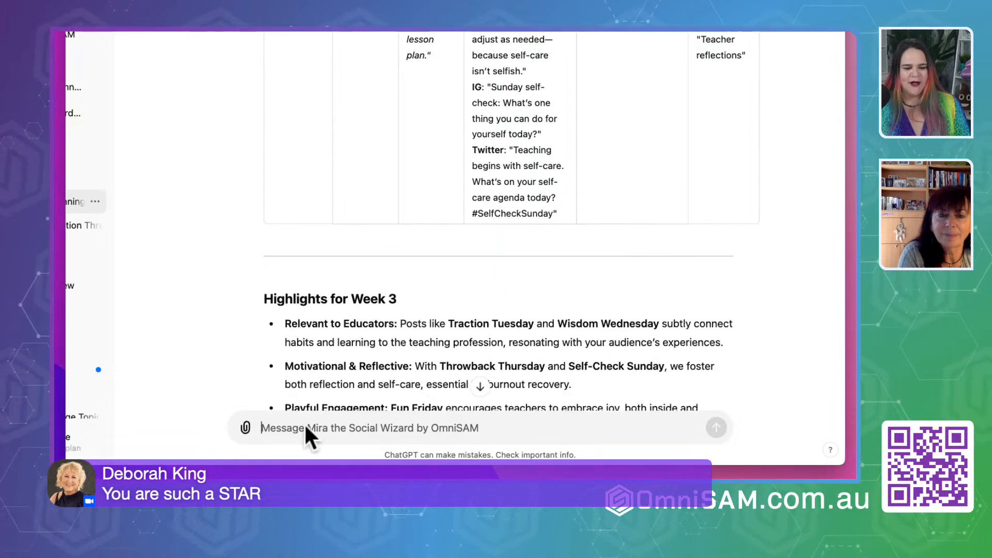
Send Mira the message "Beautiful, let move onto week 4"
{"action": "type", "text": "Beaut"}
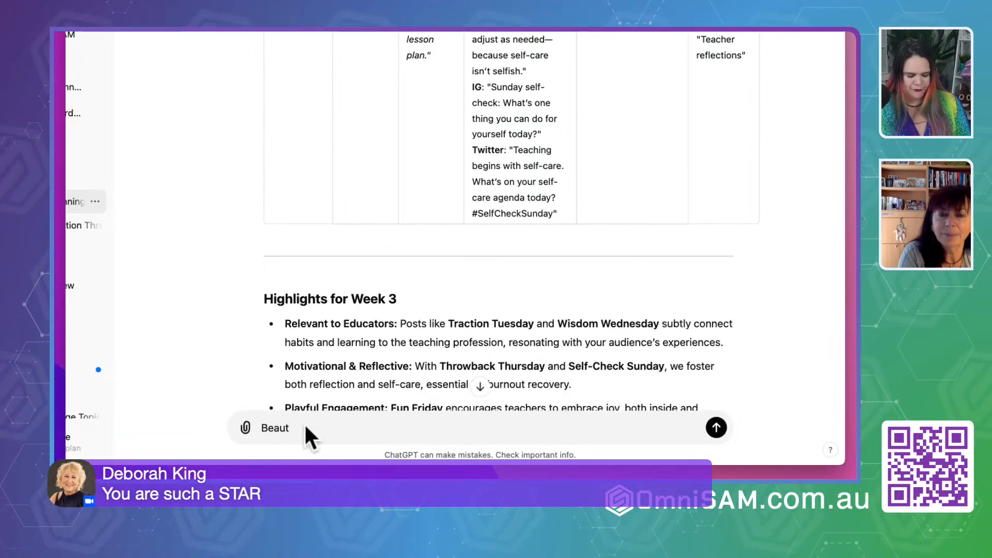
{"action": "type", "text": "iful, let mo"}
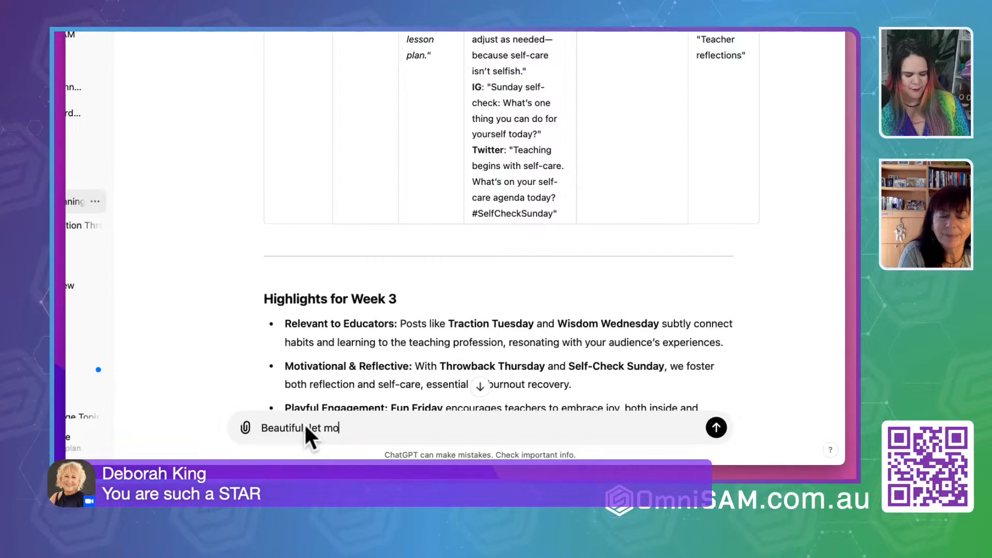
{"action": "type", "text": "ve onto week 4"}
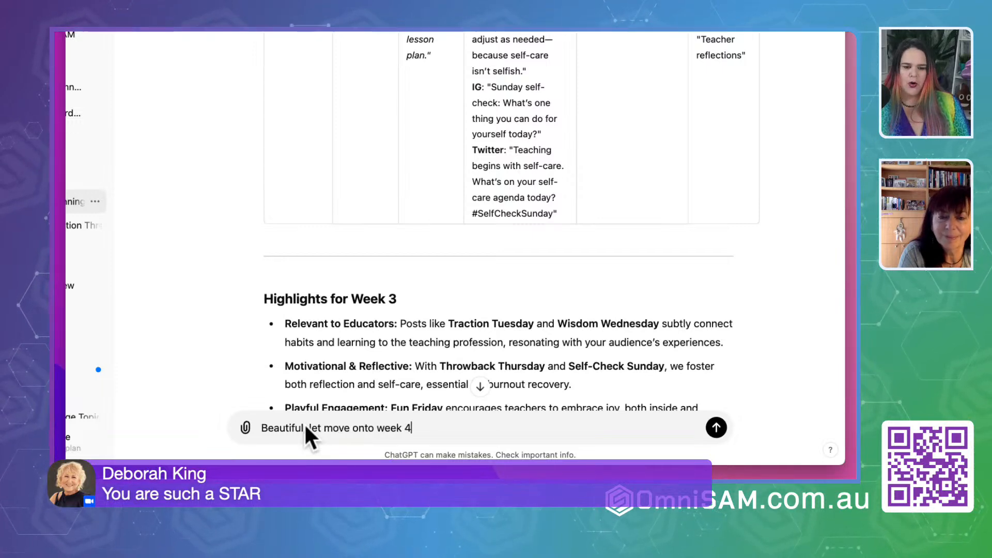
{"action": "key", "text": "Return"}
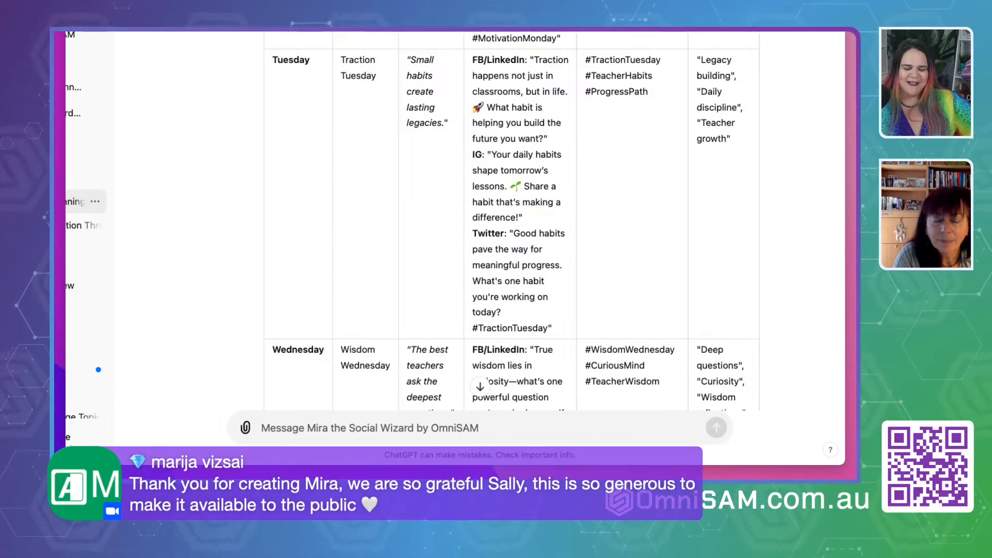
Read the Tuesday to Sunday posts of the week 4 content plan and the "What's New in Week 4?" summary below the table
{"action": "scroll", "coordinate": [511, 219], "scroll_direction": "down", "scroll_amount": 5}
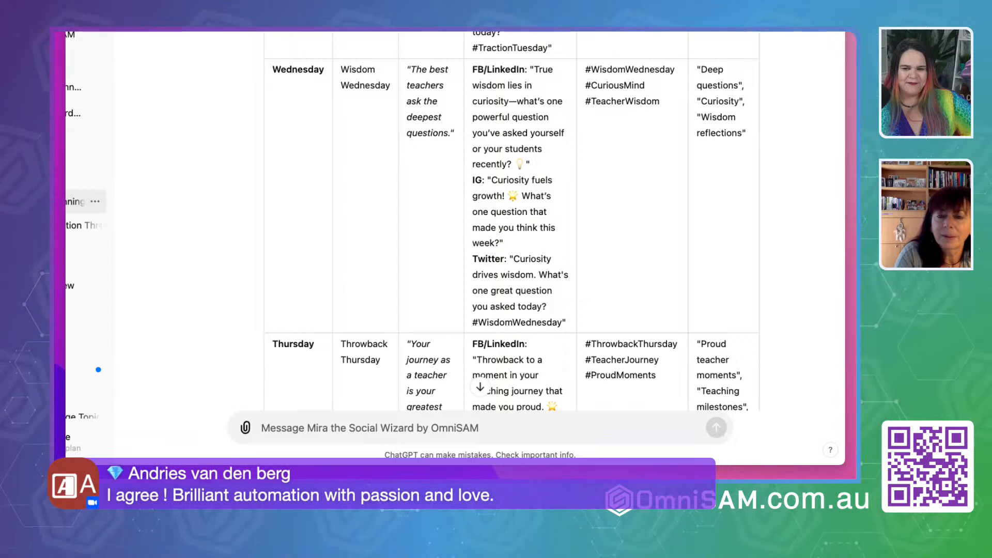
{"action": "scroll", "coordinate": [512, 222], "scroll_direction": "down", "scroll_amount": 5}
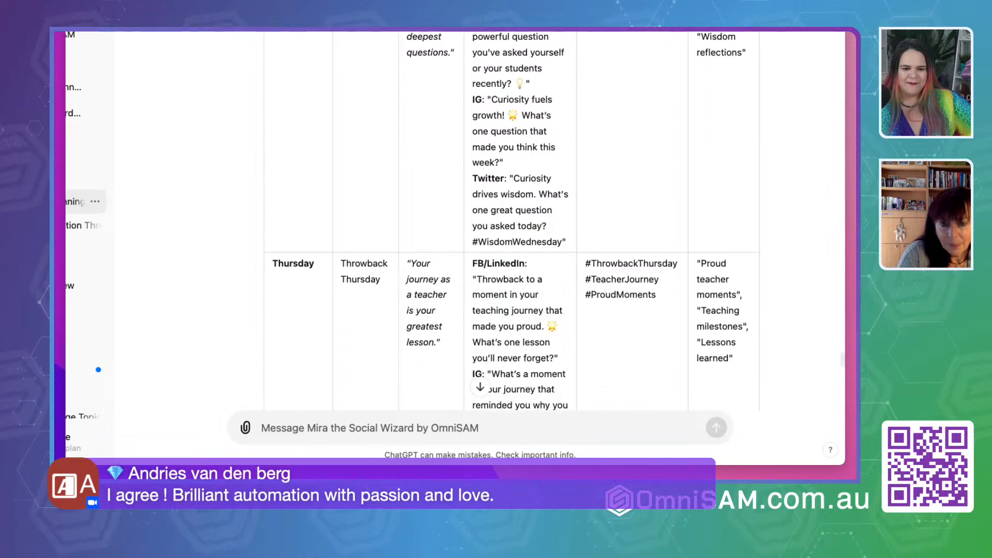
{"action": "scroll", "coordinate": [512, 222], "scroll_direction": "down", "scroll_amount": 1}
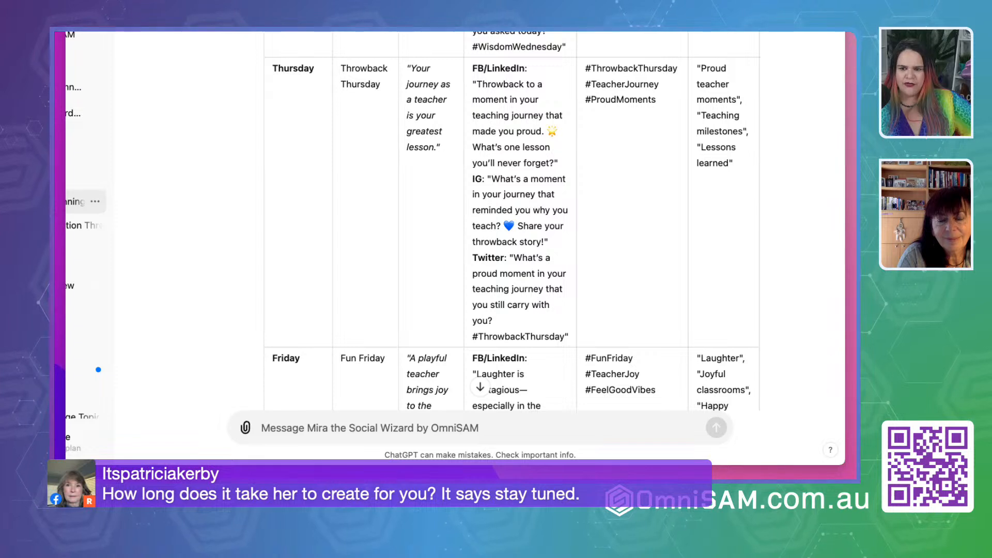
{"action": "scroll", "coordinate": [511, 222], "scroll_direction": "down", "scroll_amount": 6}
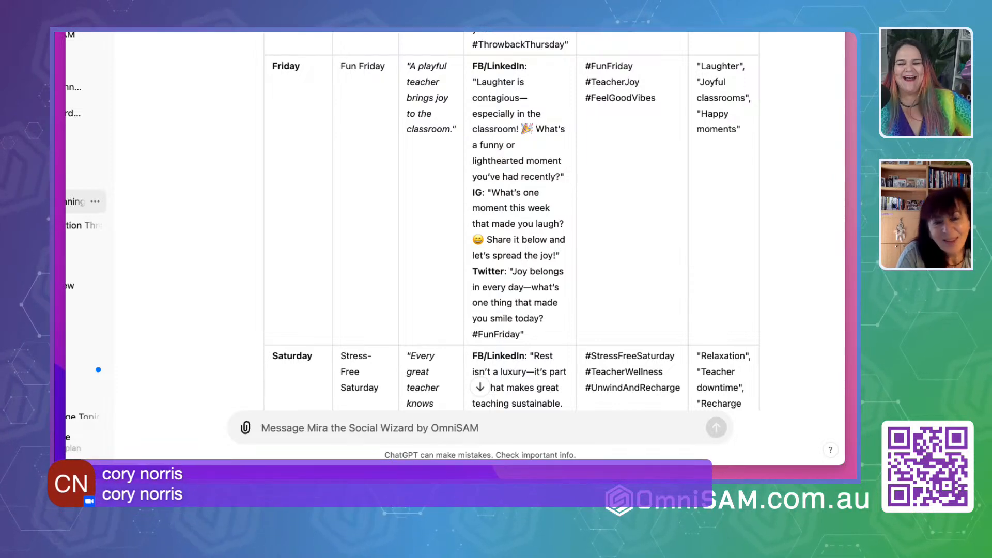
{"action": "scroll", "coordinate": [511, 222], "scroll_direction": "down", "scroll_amount": 5}
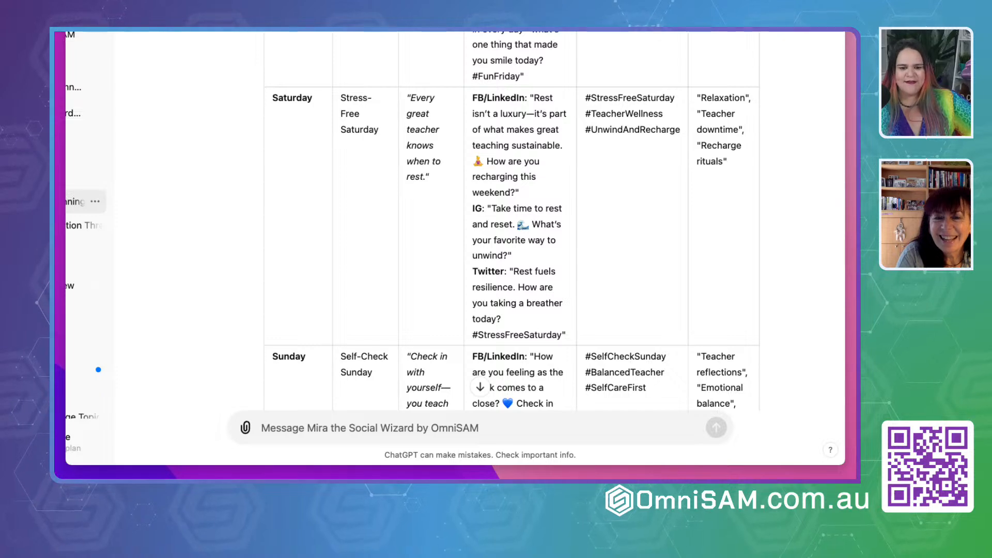
{"action": "scroll", "coordinate": [512, 222], "scroll_direction": "down", "scroll_amount": 6}
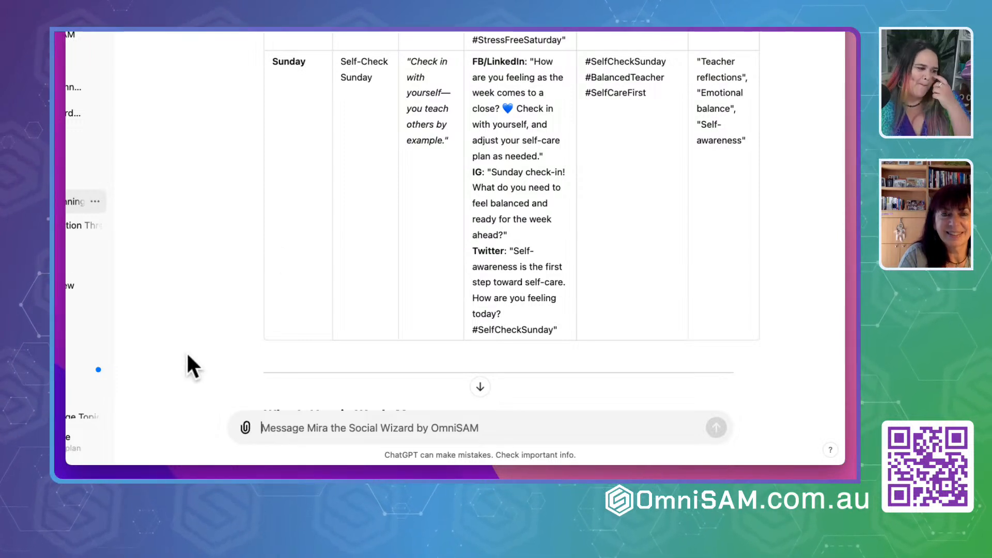
{"action": "scroll", "coordinate": [207, 331], "scroll_direction": "down", "scroll_amount": 5}
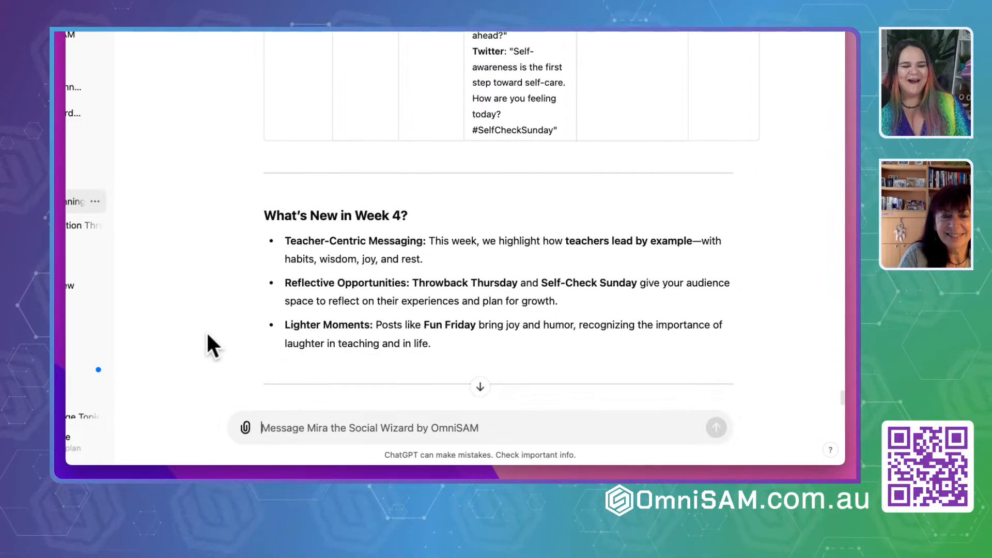
{"action": "scroll", "coordinate": [207, 344], "scroll_direction": "down", "scroll_amount": 2}
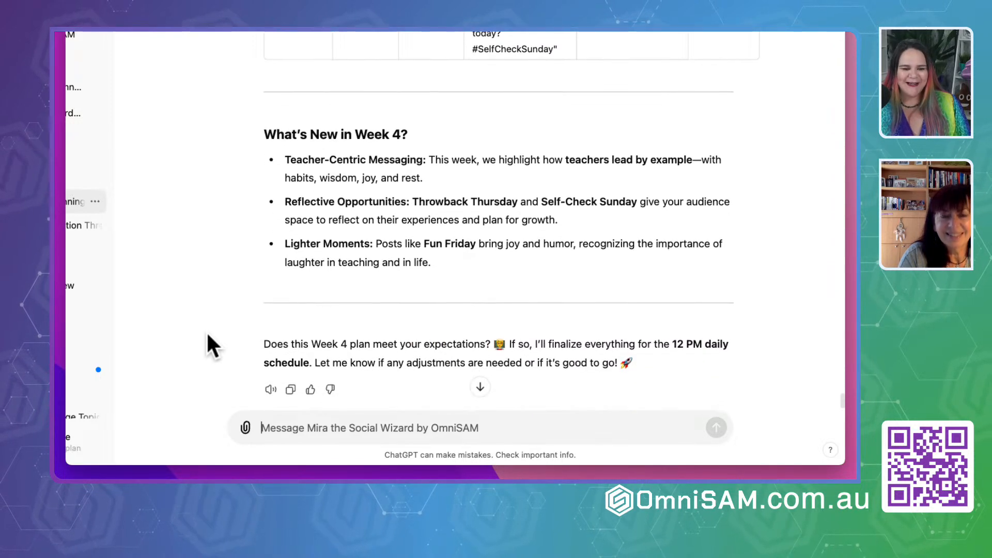
{"action": "scroll", "coordinate": [207, 334], "scroll_direction": "down", "scroll_amount": 1}
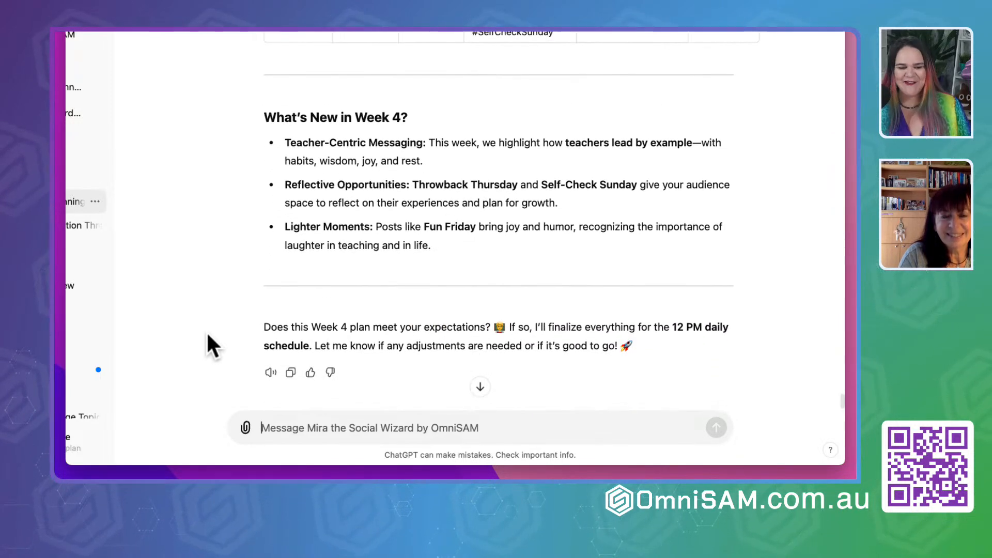
Send Mira the two-line message "We are now happy with all 4 weeks" and "Please create the 2nd table for Canva Batch create"
{"action": "left_click", "coordinate": [329, 429]}
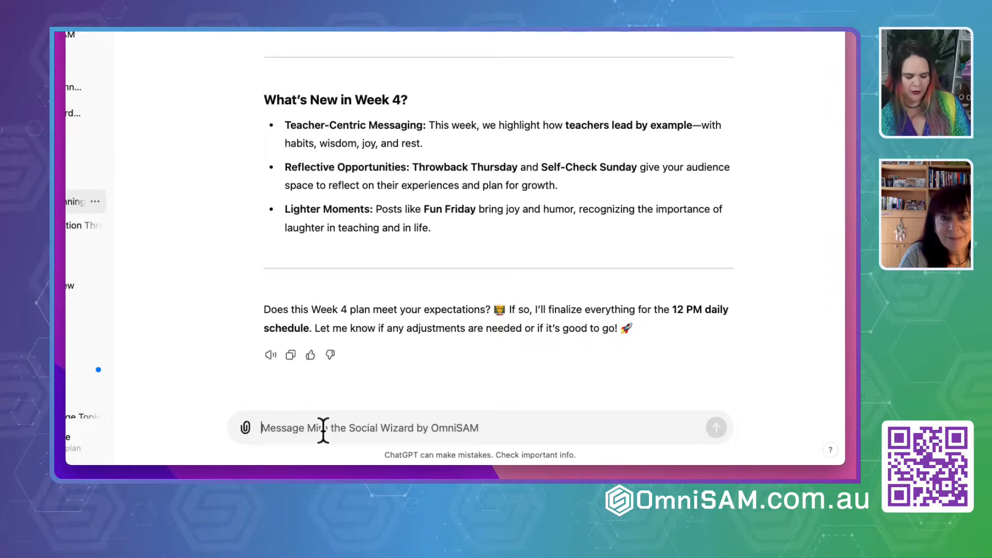
{"action": "type", "text": "We ar"}
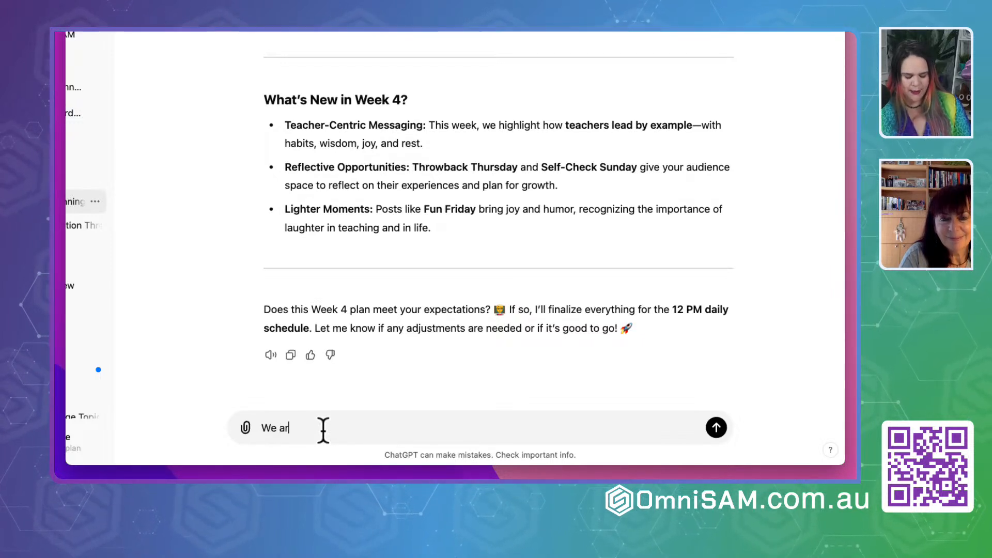
{"action": "type", "text": "e now la"}
{"action": "type", "text": "ppy with all 4 we"}
{"action": "type", "text": "eks"}
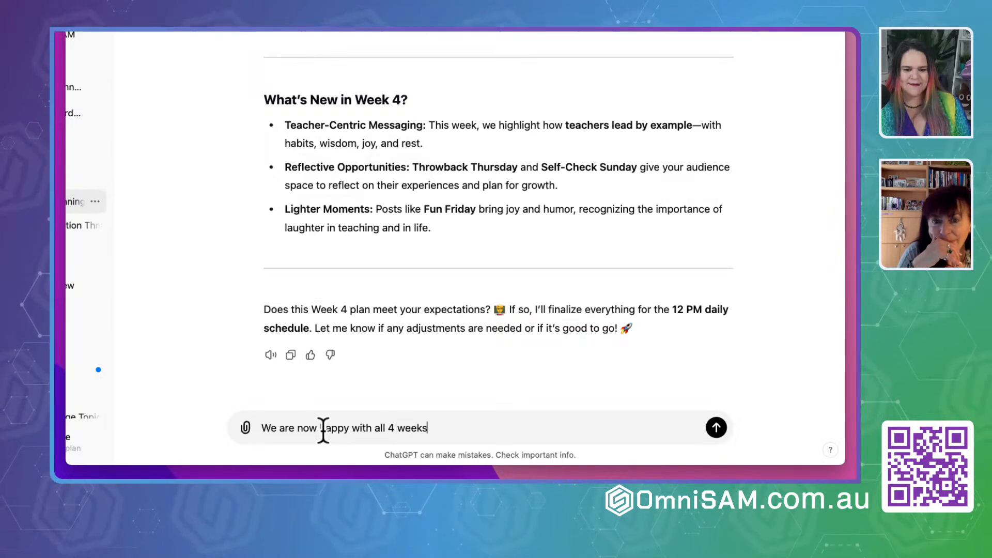
{"action": "key", "text": "shift+Return"}
{"action": "type", "text": "Please create the 2nd ta"}
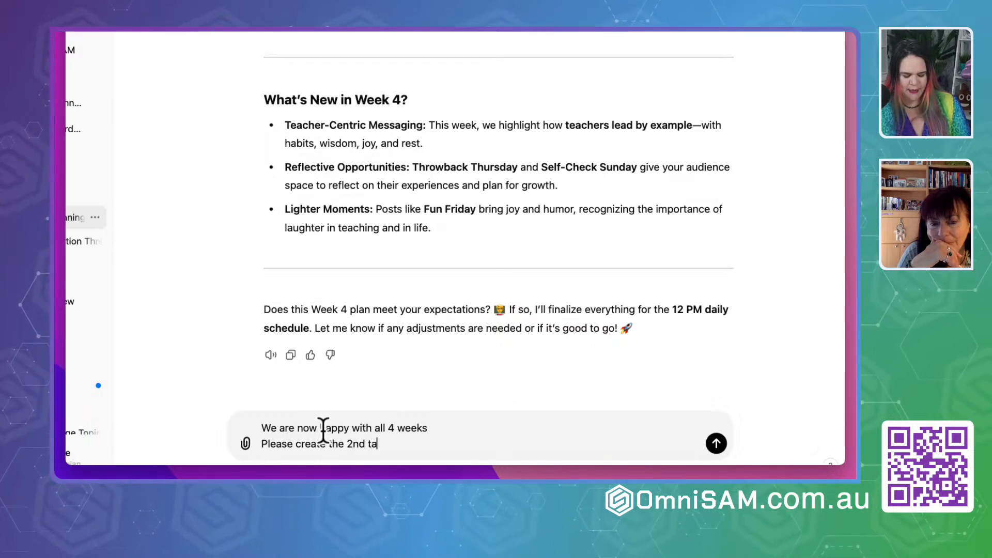
{"action": "type", "text": "ble for "}
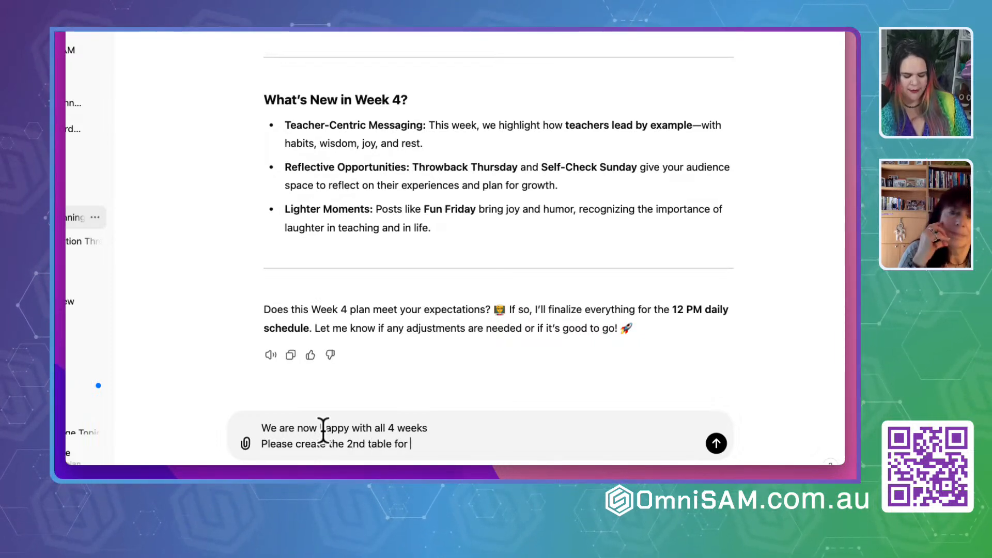
{"action": "type", "text": "Canva Batch create"}
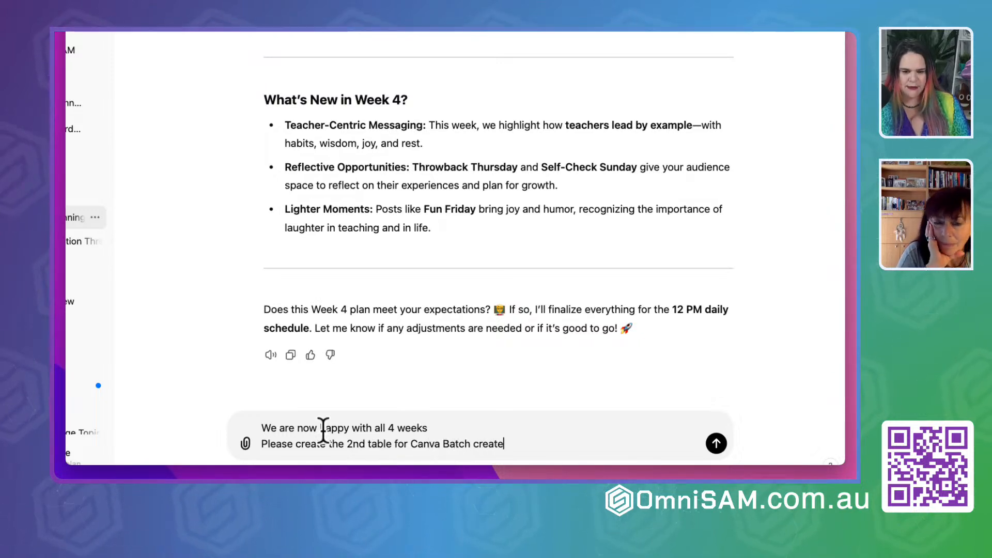
{"action": "key", "text": "Return"}
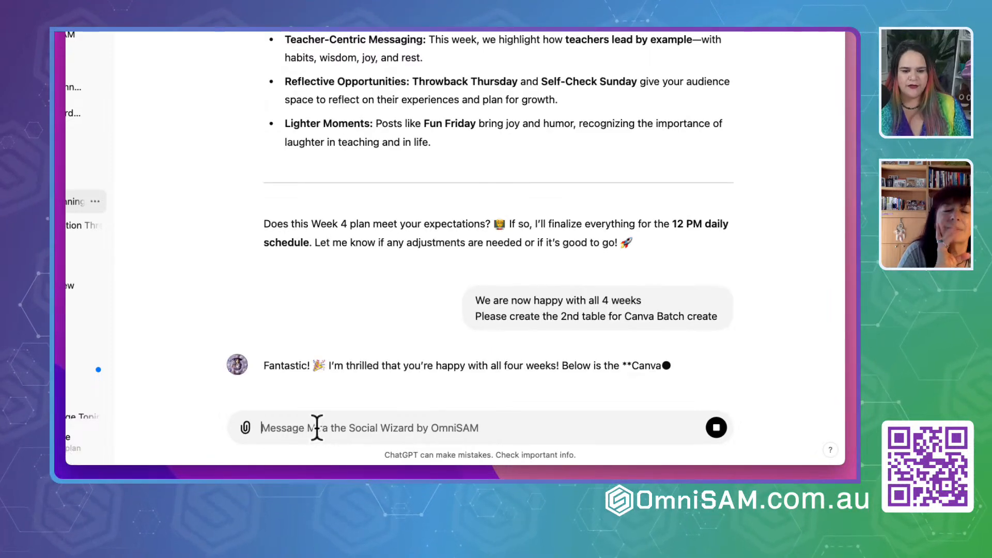
Look over the first Canva Batch Create Table and send "Please reveiw knowledge and check table layout for Canva batching"
{"action": "scroll", "coordinate": [312, 301], "scroll_direction": "down", "scroll_amount": 3}
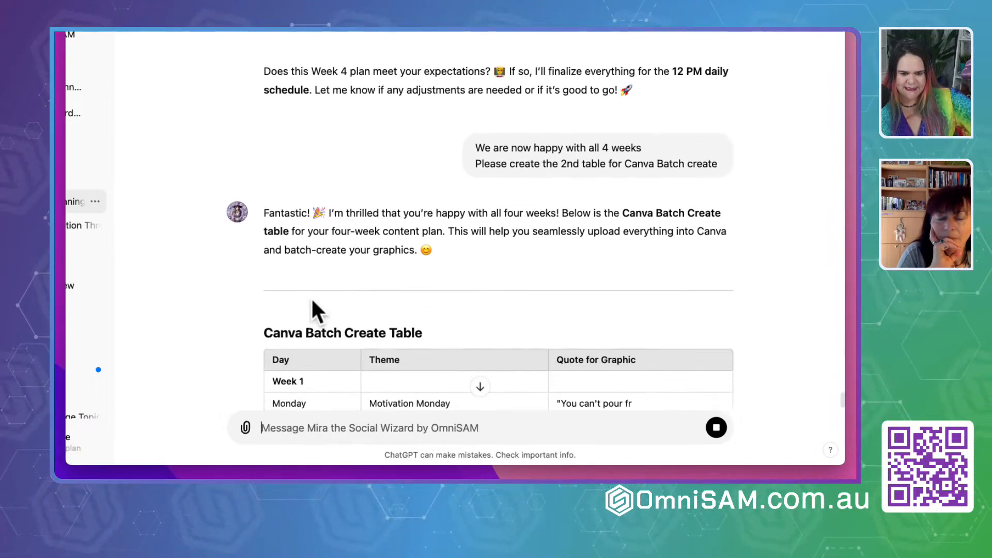
{"action": "scroll", "coordinate": [220, 346], "scroll_direction": "down", "scroll_amount": 3}
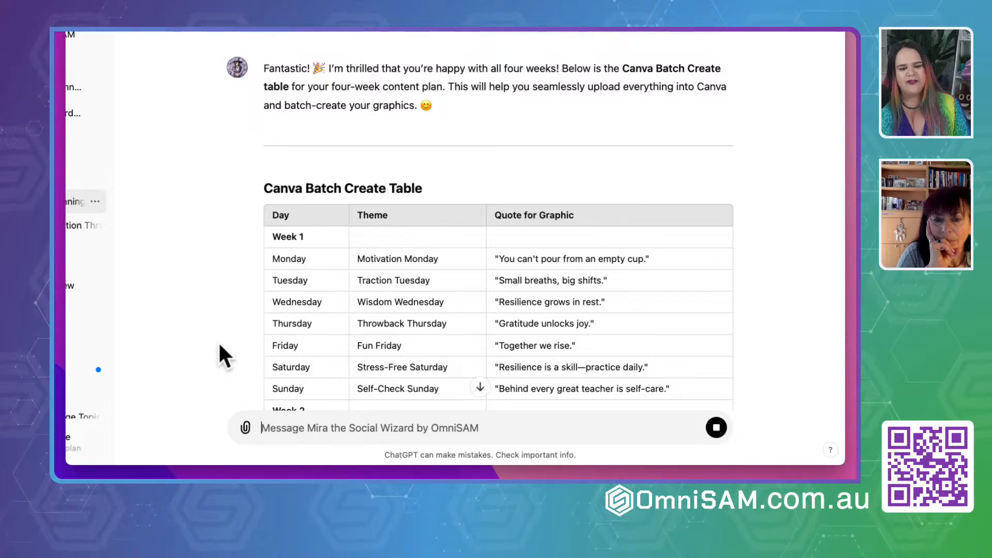
{"action": "scroll", "coordinate": [219, 346], "scroll_direction": "down", "scroll_amount": 3}
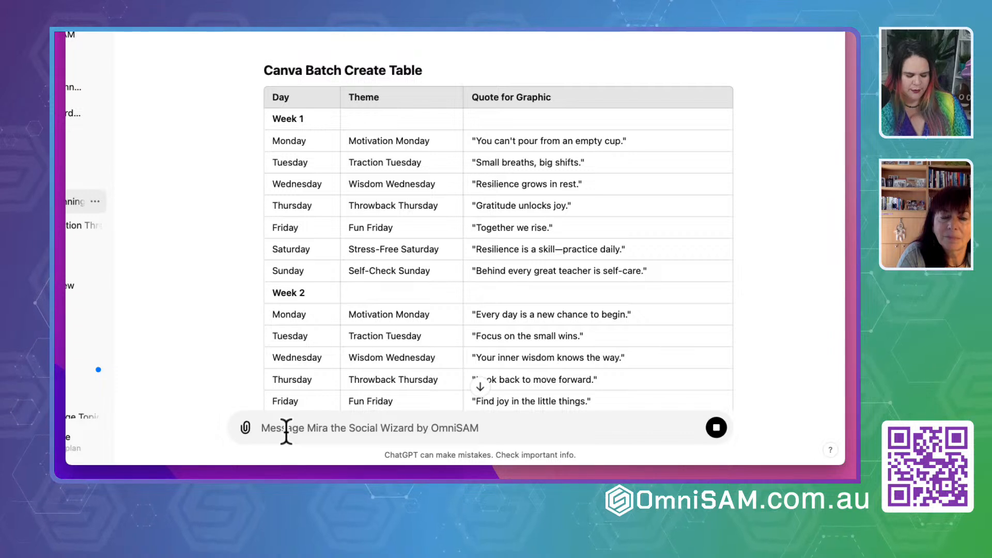
{"action": "type", "text": "Please reve"}
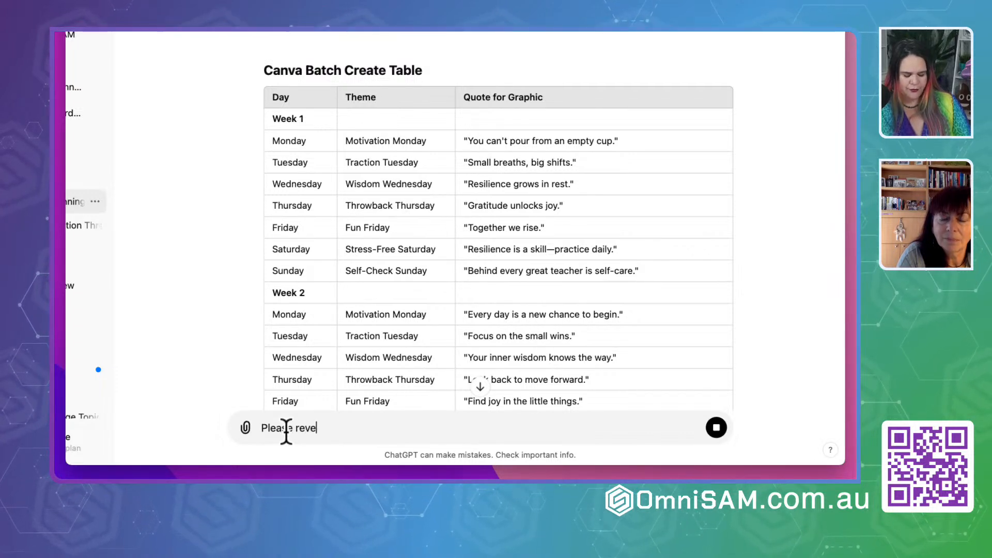
{"action": "type", "text": "iw knowledge and cha"}
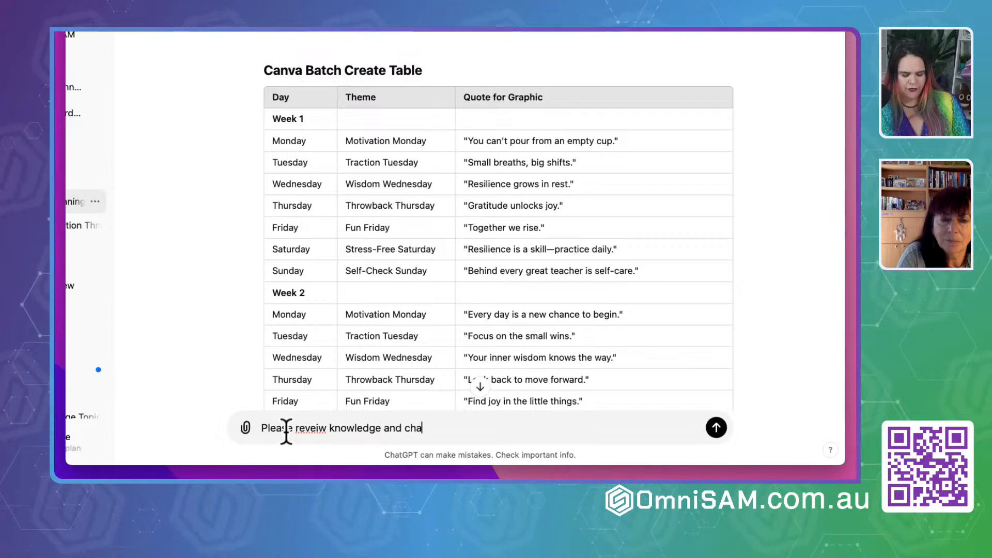
{"action": "key", "text": "BackSpace"}
{"action": "type", "text": "ec"}
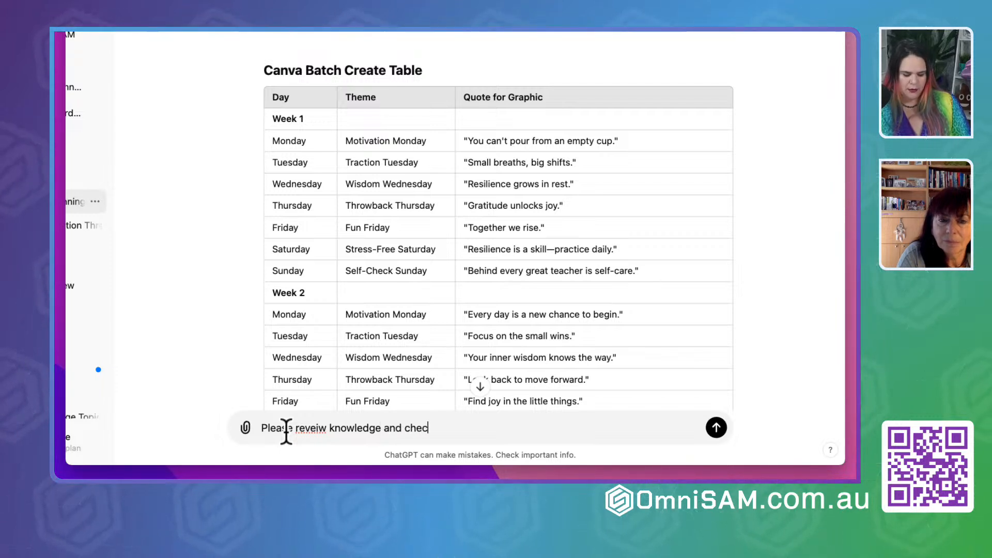
{"action": "type", "text": "k table "}
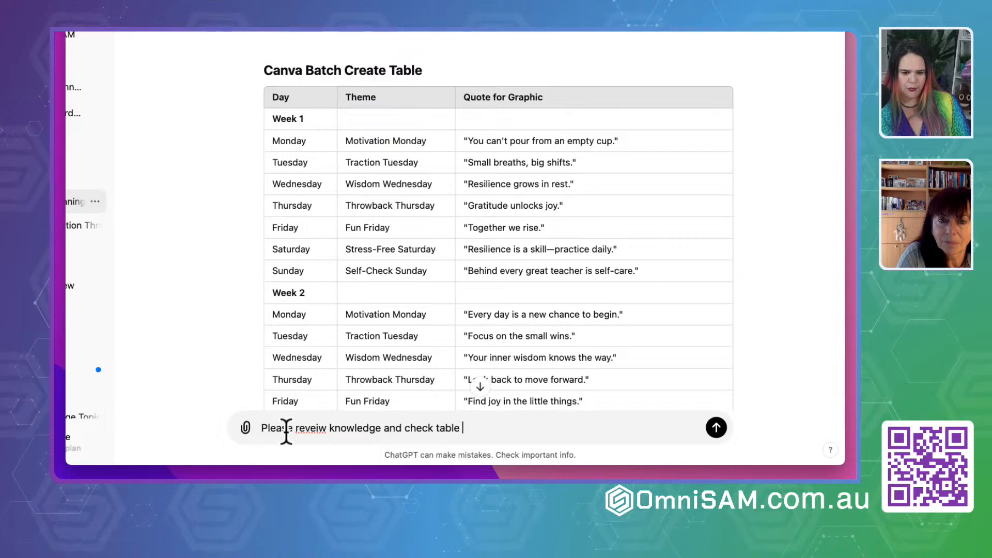
{"action": "type", "text": "layout "}
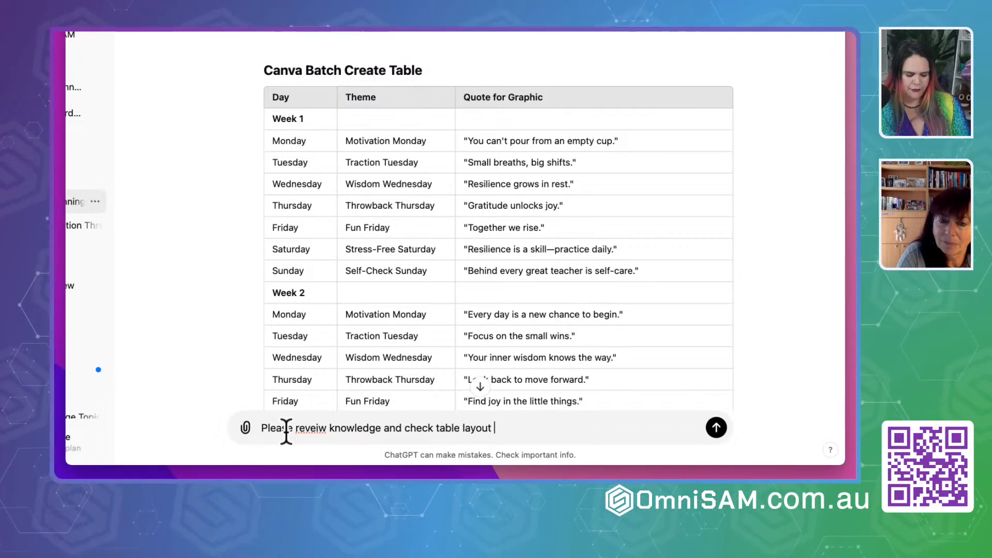
{"action": "type", "text": "for Canva batching"}
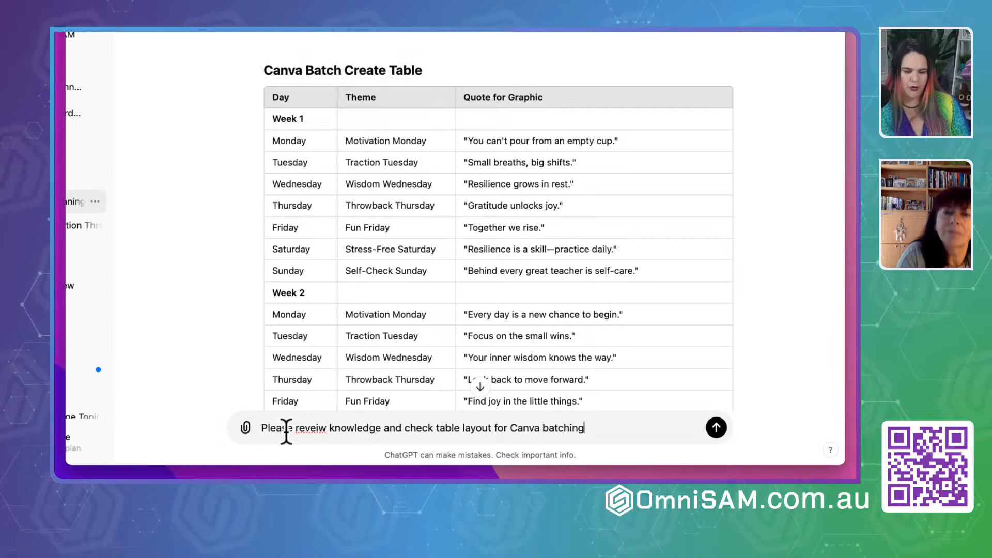
{"action": "key", "text": "Return"}
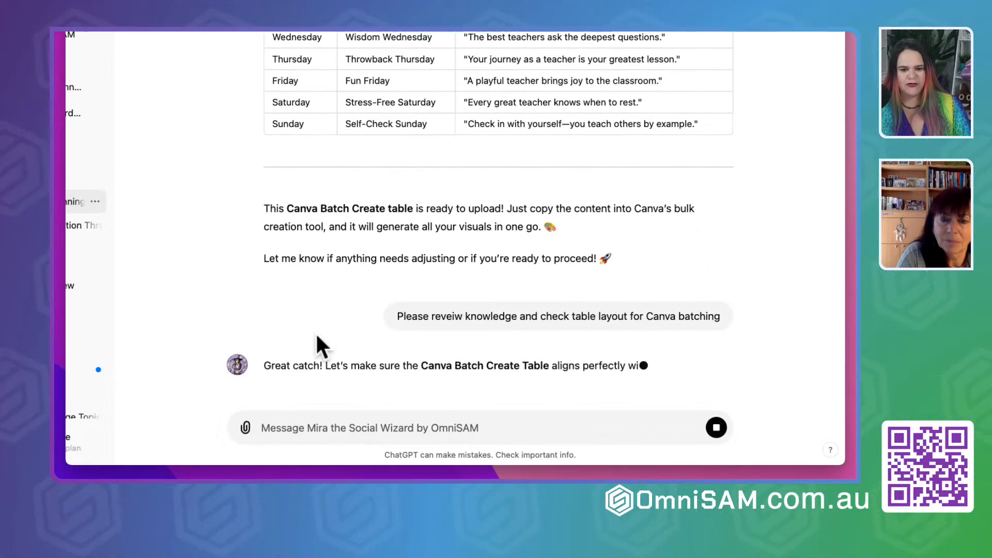
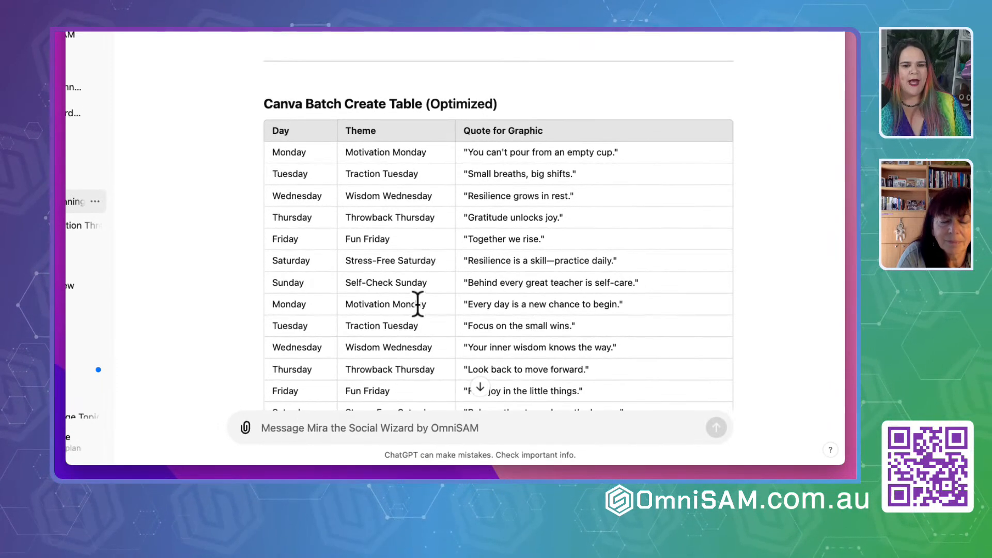
Check the optimized Canva Batch Create Table and send Mira the message: don't put " in the quote colulm
{"action": "scroll", "coordinate": [417, 304], "scroll_direction": "down", "scroll_amount": 10}
{"action": "scroll", "coordinate": [417, 304], "scroll_direction": "up", "scroll_amount": 10}
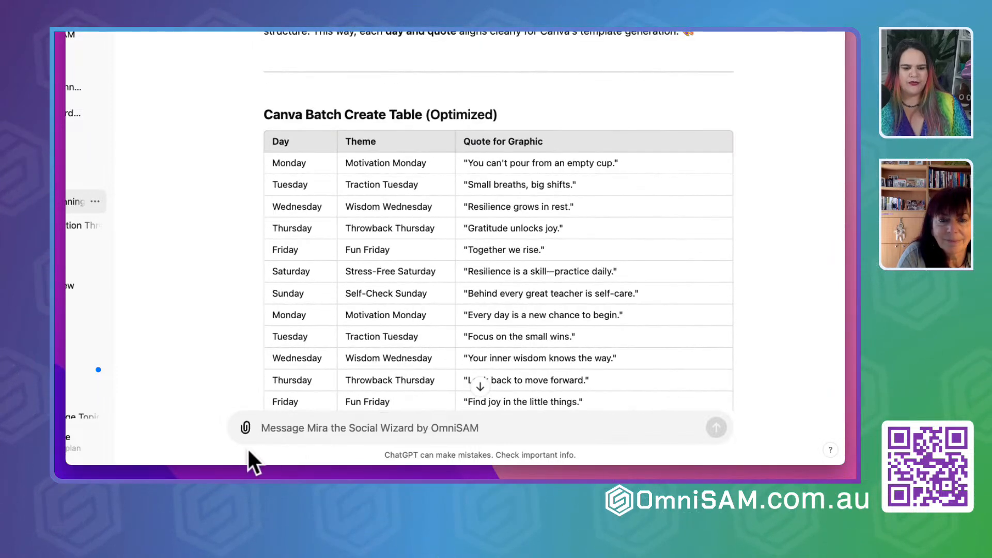
{"action": "left_click", "coordinate": [295, 429]}
{"action": "type", "text": "don't put"}
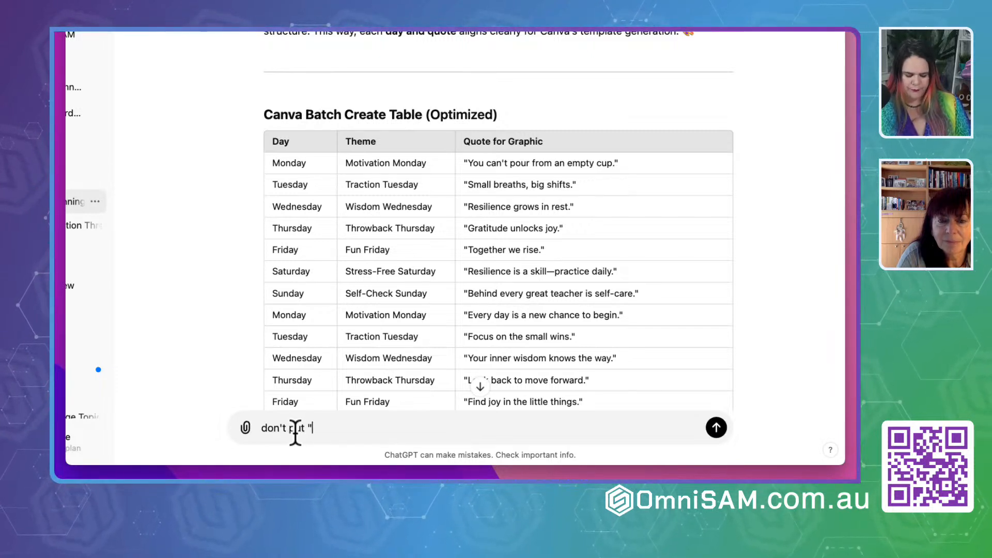
{"action": "type", "text": "\" in the quote colulm"}
{"action": "key", "text": "Return"}
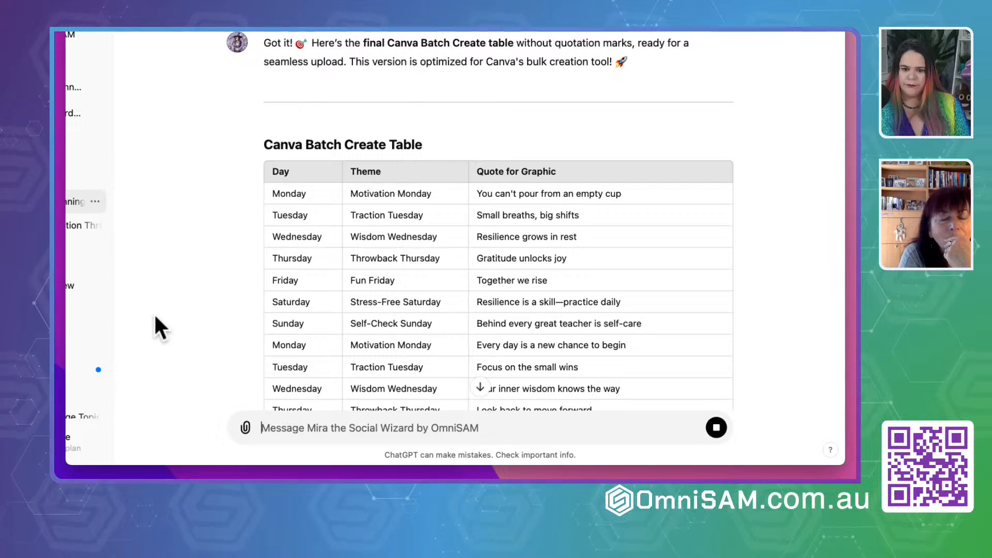
Check the regenerated Canva Batch Create Table from its first to last row, and switch to the quote template design in Canva
{"action": "scroll", "coordinate": [425, 232], "scroll_direction": "down", "scroll_amount": 8}
{"action": "scroll", "coordinate": [424, 232], "scroll_direction": "down", "scroll_amount": 2}
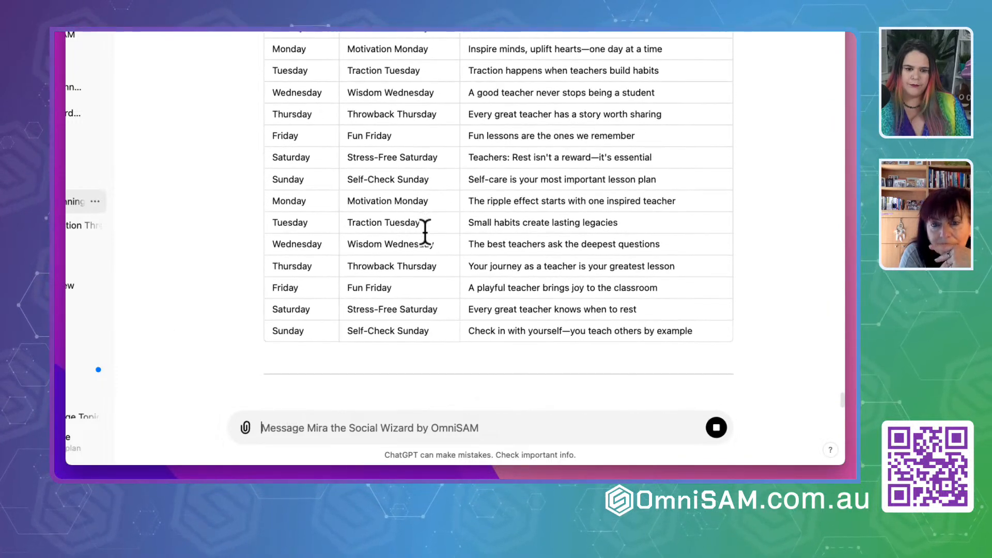
{"action": "scroll", "coordinate": [425, 232], "scroll_direction": "up", "scroll_amount": 9}
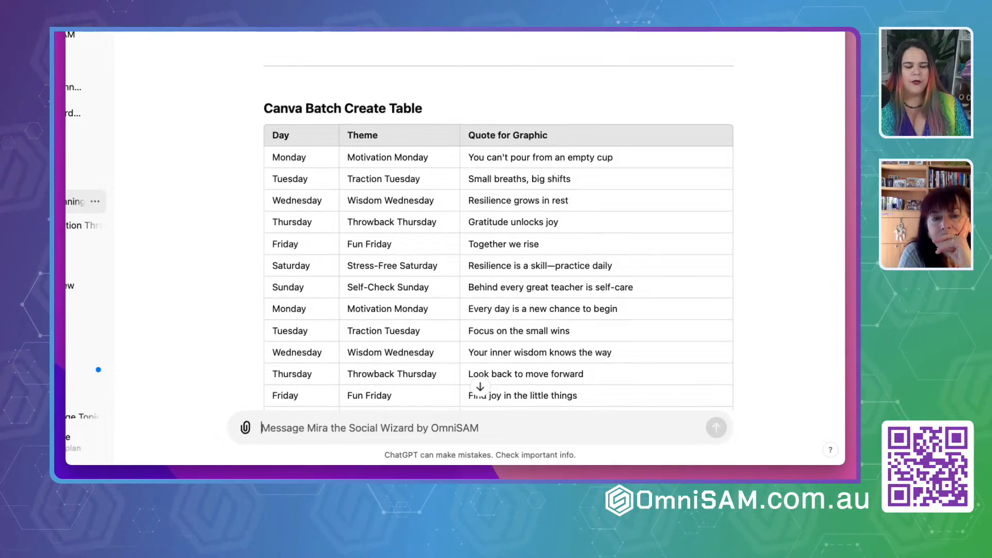
{"action": "scroll", "coordinate": [412, 313], "scroll_direction": "down", "scroll_amount": 10}
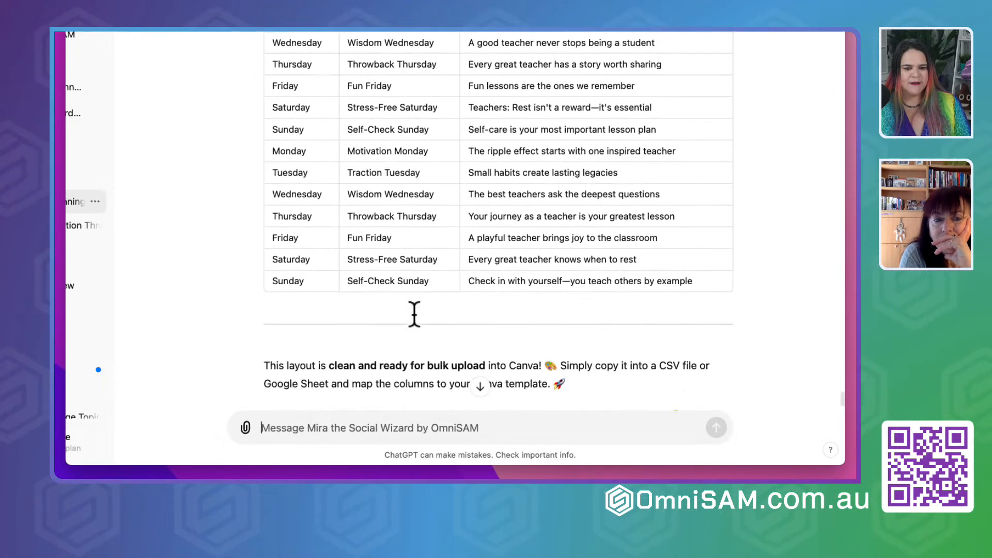
{"action": "scroll", "coordinate": [413, 315], "scroll_direction": "up", "scroll_amount": 10}
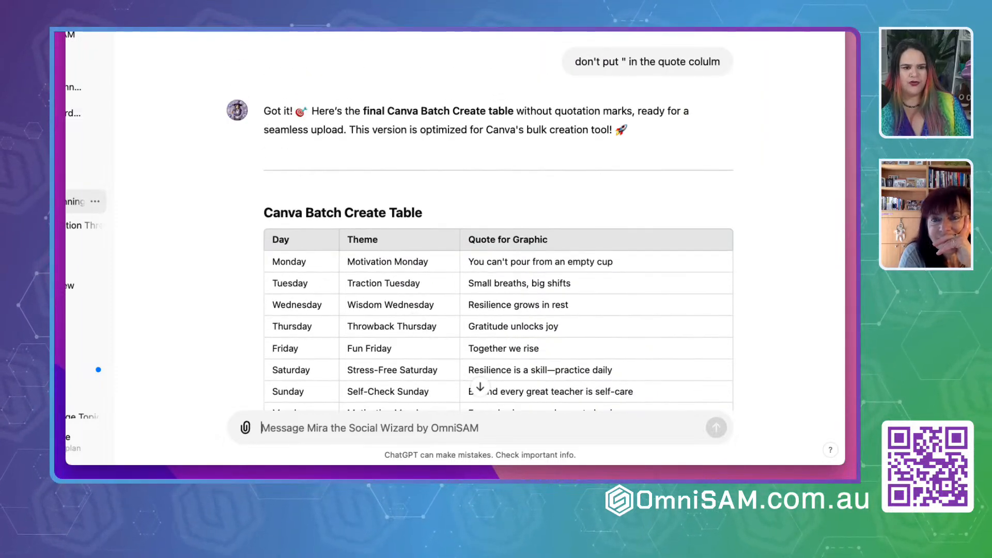
{"action": "key", "text": "ctrl+Tab"}
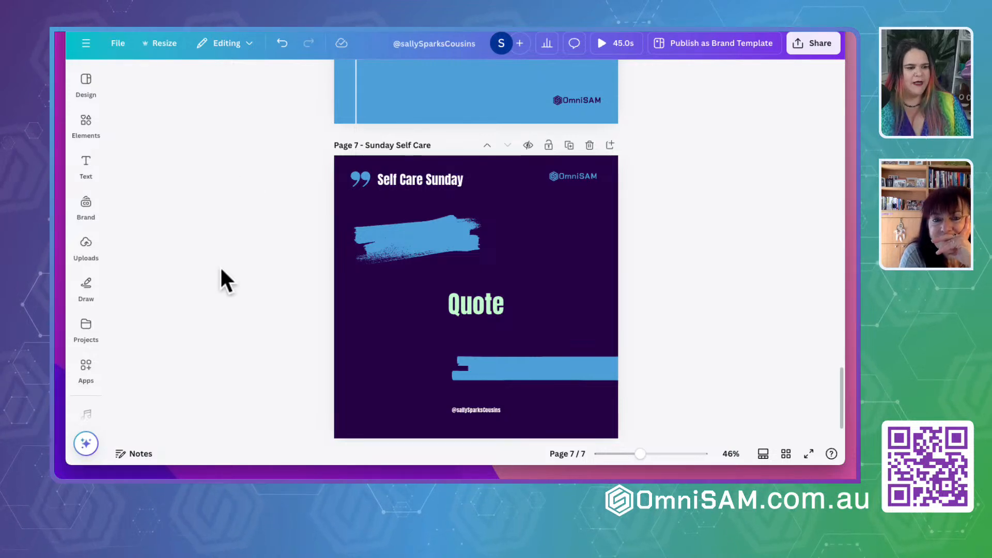
Open the Bulk create app from the first page of the quote template and start entering data manually
{"action": "scroll", "coordinate": [220, 268], "scroll_direction": "up", "scroll_amount": 20}
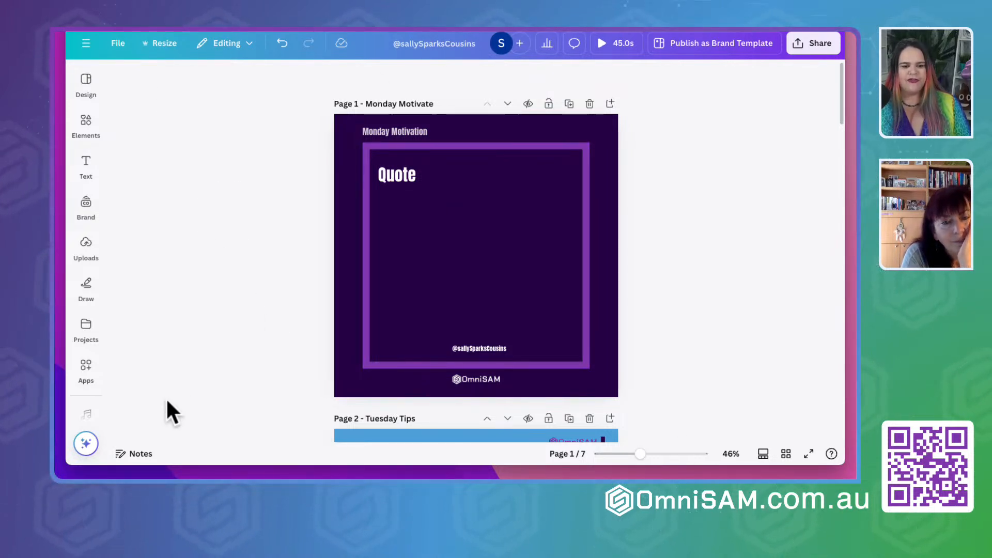
{"action": "left_click", "coordinate": [85, 369]}
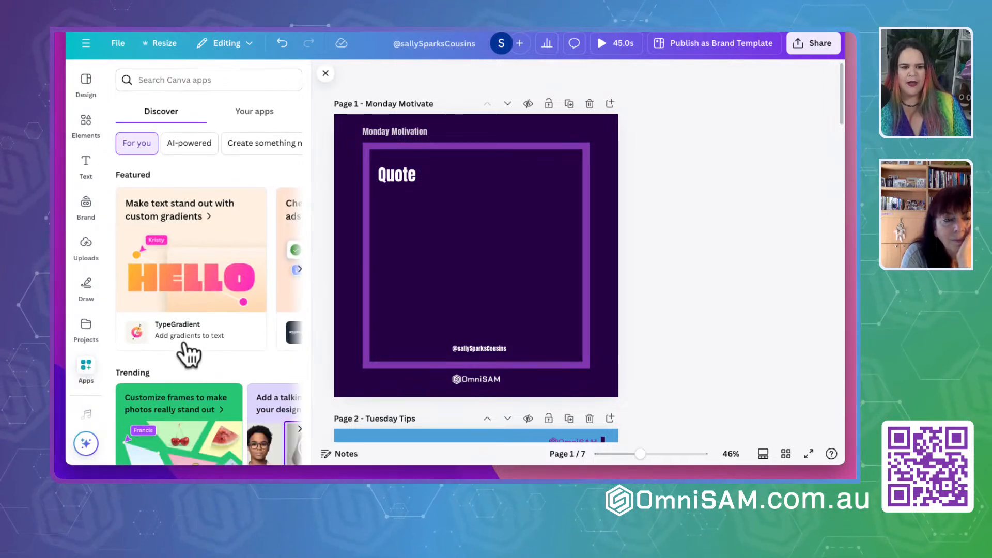
{"action": "scroll", "coordinate": [188, 352], "scroll_direction": "down", "scroll_amount": 4}
{"action": "scroll", "coordinate": [188, 354], "scroll_direction": "down", "scroll_amount": 2}
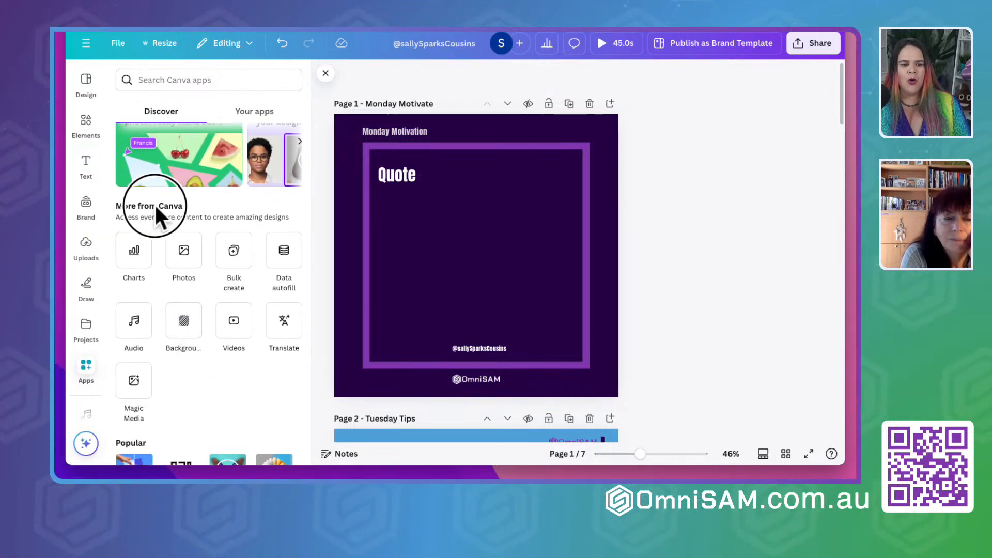
{"action": "left_click", "coordinate": [233, 250]}
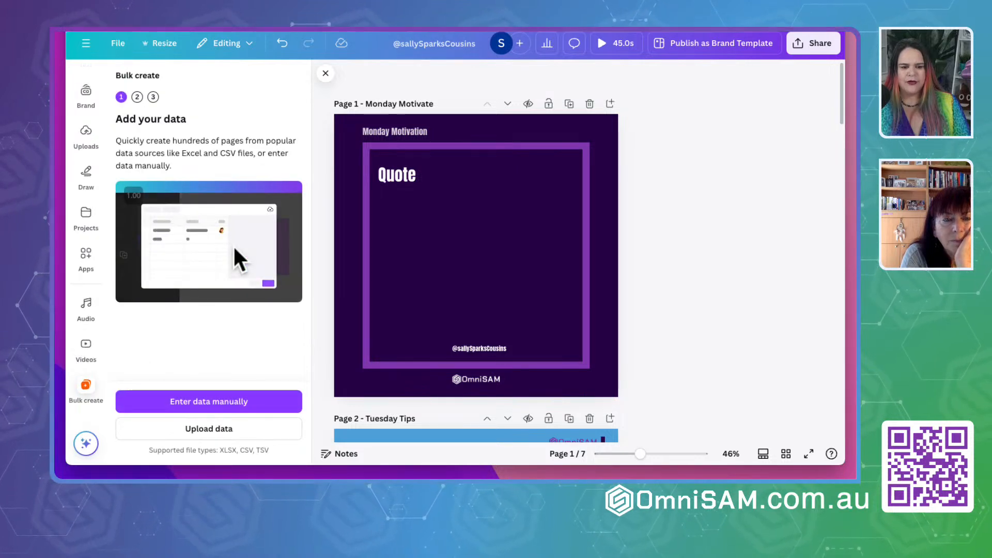
{"action": "left_click", "coordinate": [197, 404]}
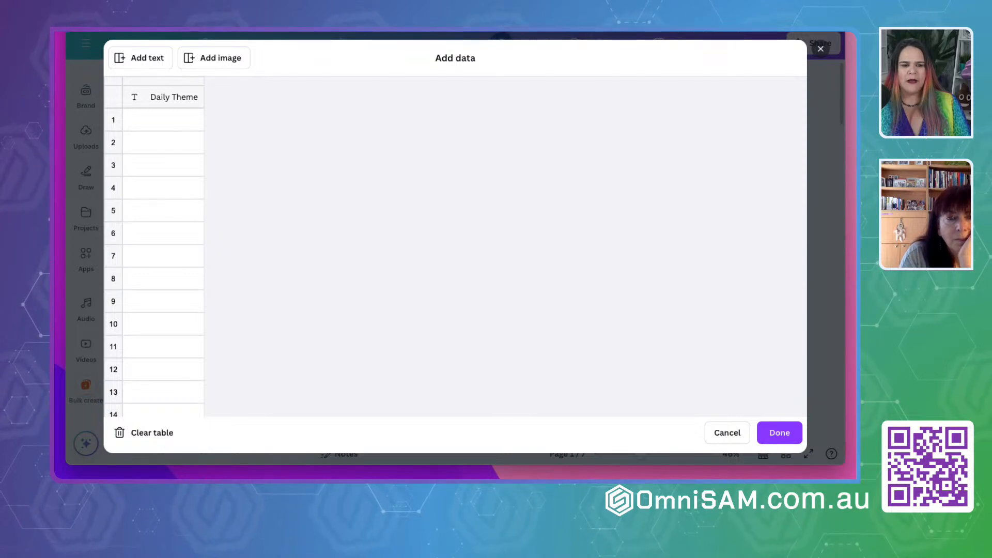
Switch to the ChatGPT chat and select the final Canva Batch Create Table from its Day heading through the last Sunday row
{"action": "left_click", "coordinate": [347, 29]}
{"action": "scroll", "coordinate": [354, 228], "scroll_direction": "down", "scroll_amount": 2}
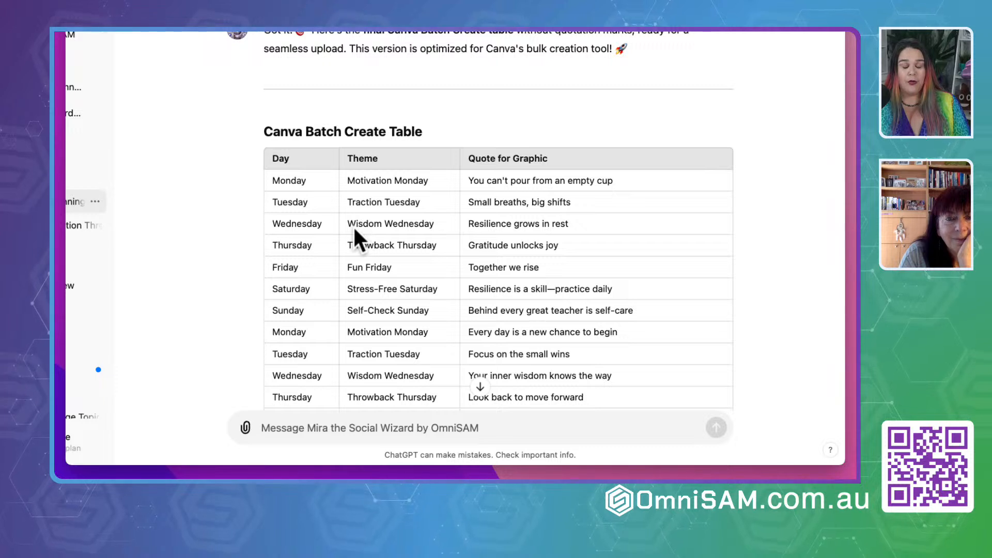
{"action": "left_click_drag", "start_coordinate": [264, 160], "coordinate": [575, 153]}
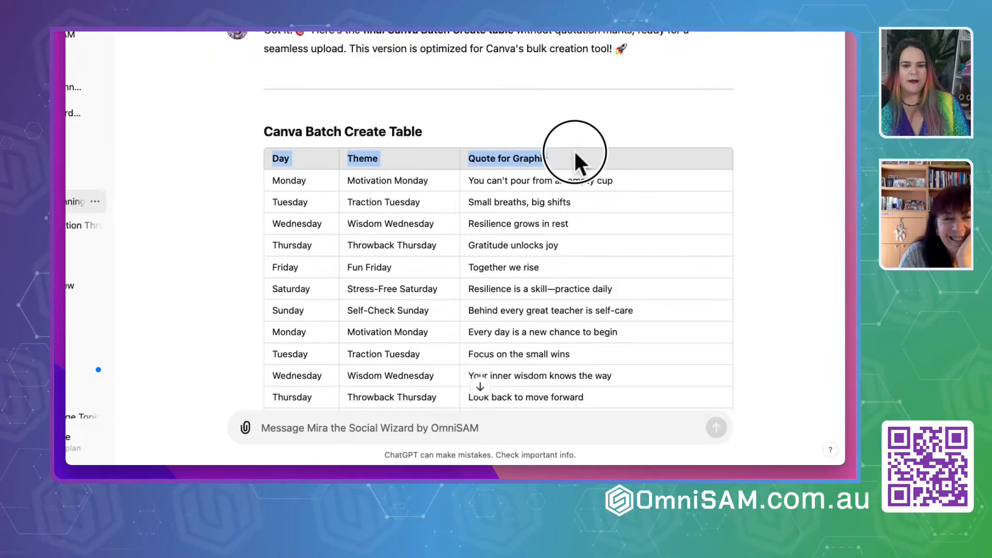
{"action": "left_click", "coordinate": [272, 160]}
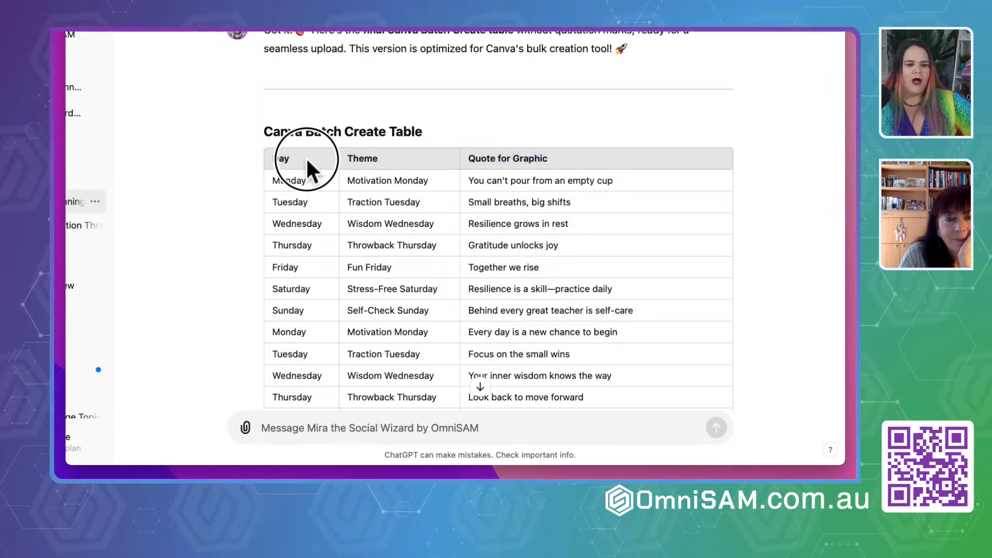
{"action": "double_click", "coordinate": [282, 158]}
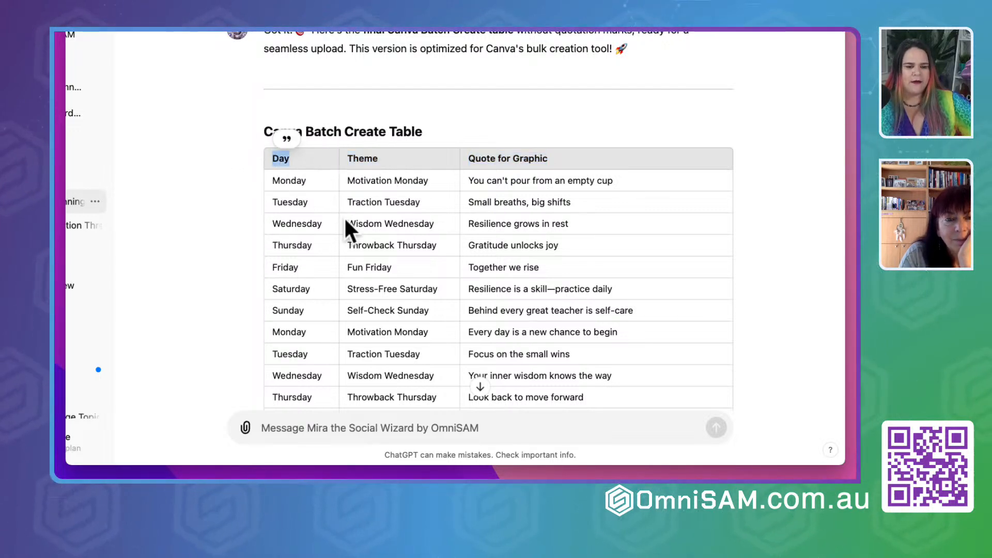
{"action": "scroll", "coordinate": [345, 221], "scroll_direction": "down", "scroll_amount": 12}
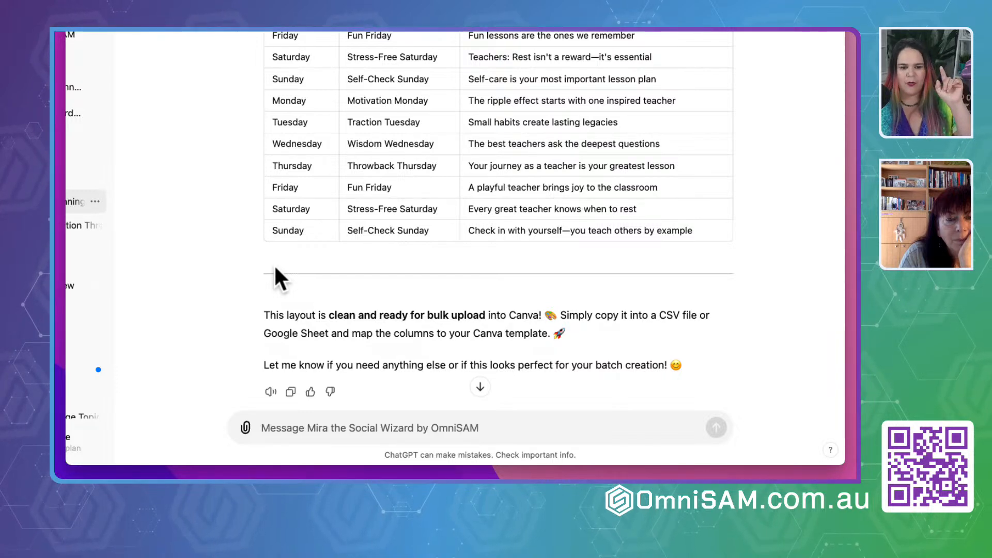
{"action": "scroll", "coordinate": [274, 264], "scroll_direction": "up", "scroll_amount": 10}
{"action": "left_click", "coordinate": [292, 115]}
{"action": "left_click_drag", "start_coordinate": [272, 115], "coordinate": [299, 113]}
{"action": "scroll", "coordinate": [318, 199], "scroll_direction": "down", "scroll_amount": 10}
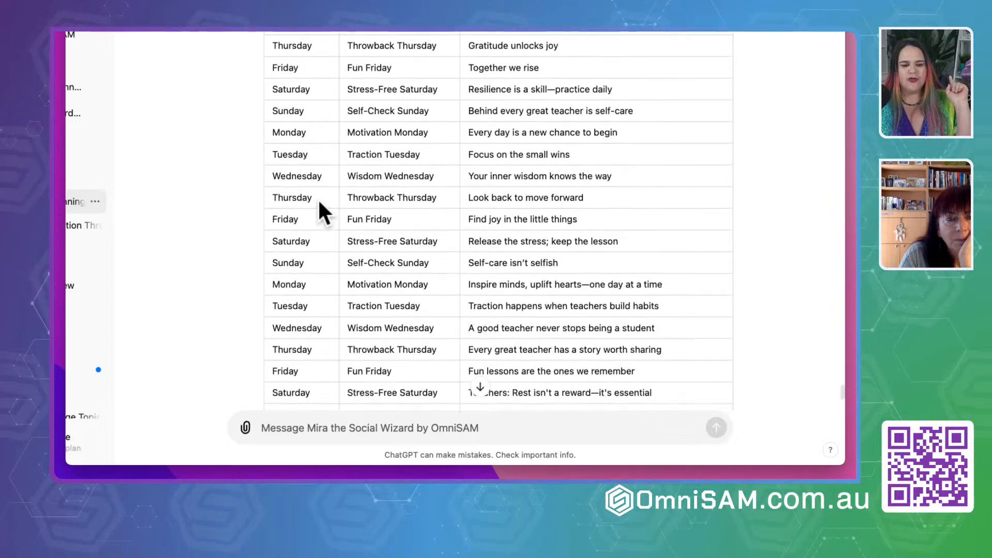
Copy the whole Day, Theme and Quote for Graphic table from ChatGPT and paste it into Canva's bulk create data table, starting at the header cell
{"action": "scroll", "coordinate": [318, 198], "scroll_direction": "down", "scroll_amount": 1}
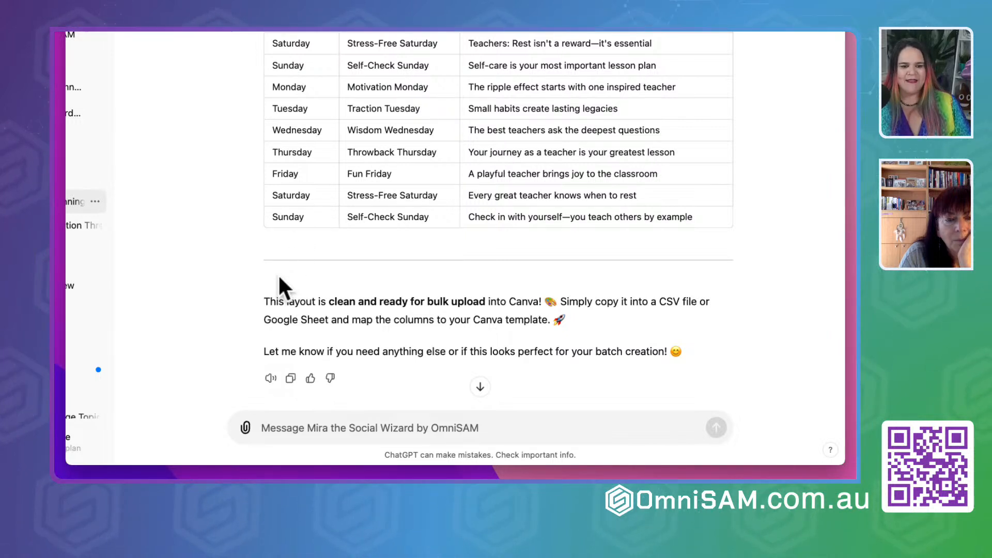
{"action": "left_click", "coordinate": [271, 298], "text": "shift"}
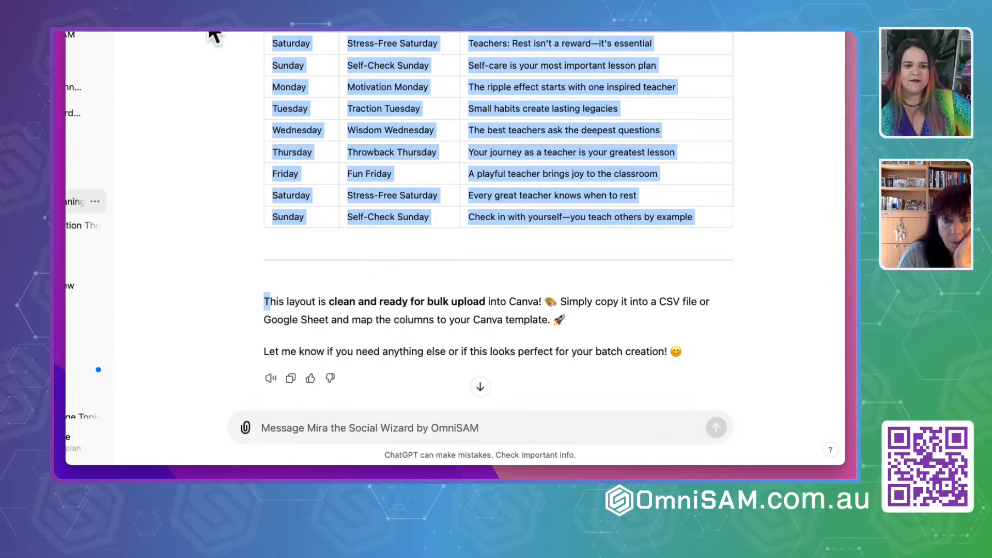
{"action": "left_click", "coordinate": [403, 24]}
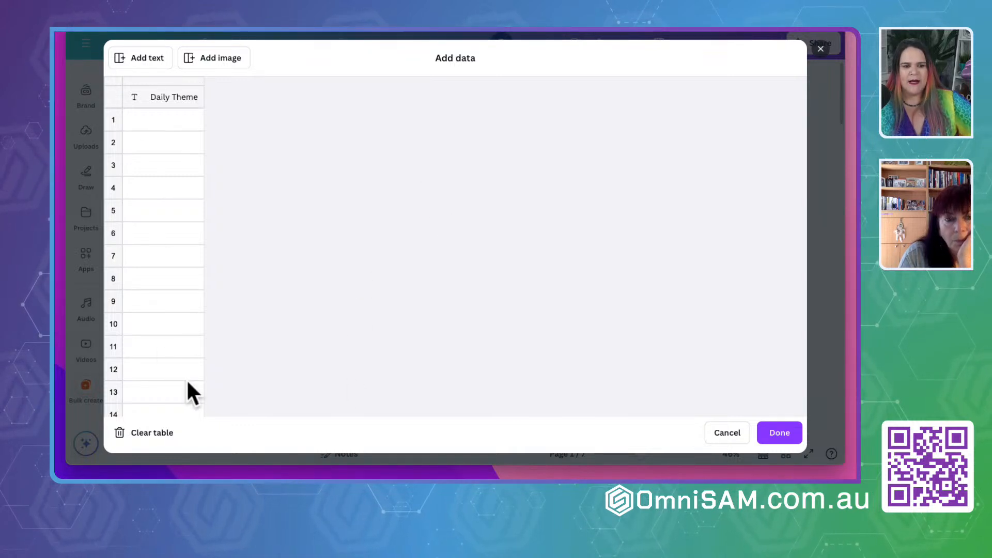
{"action": "left_click", "coordinate": [166, 98]}
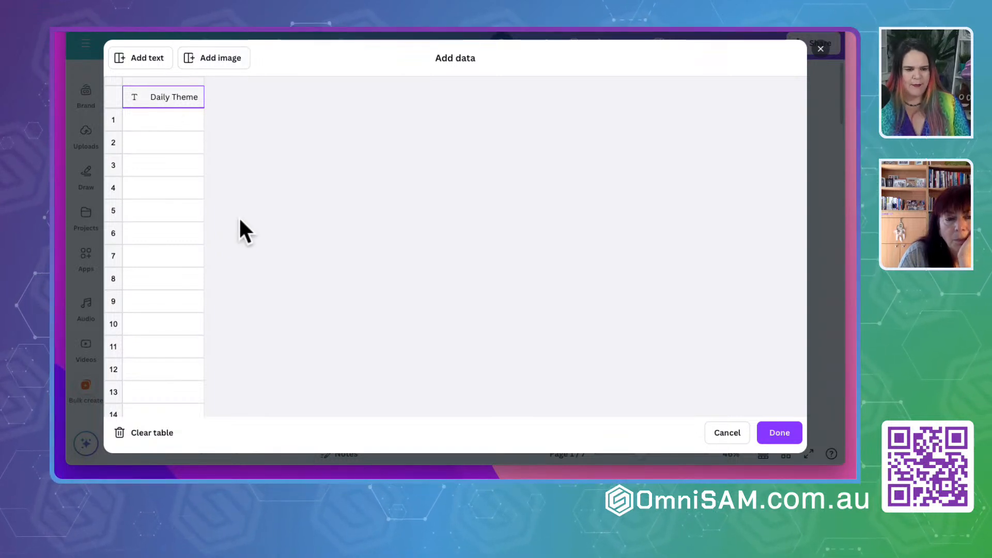
{"action": "key", "text": "ctrl+v"}
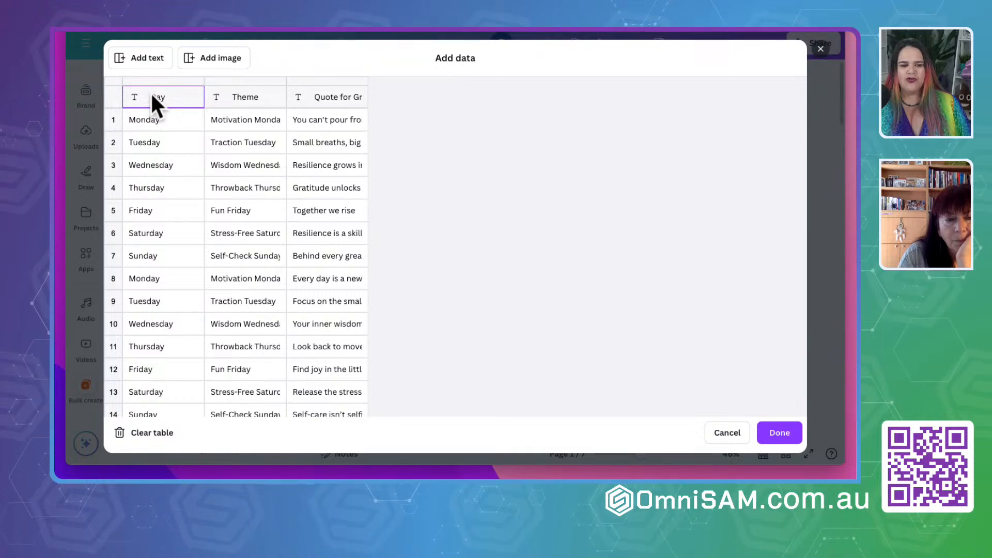
Delete row 29 of the data table, the stray last row holding only "T"
{"action": "scroll", "coordinate": [183, 309], "scroll_direction": "down", "scroll_amount": 6}
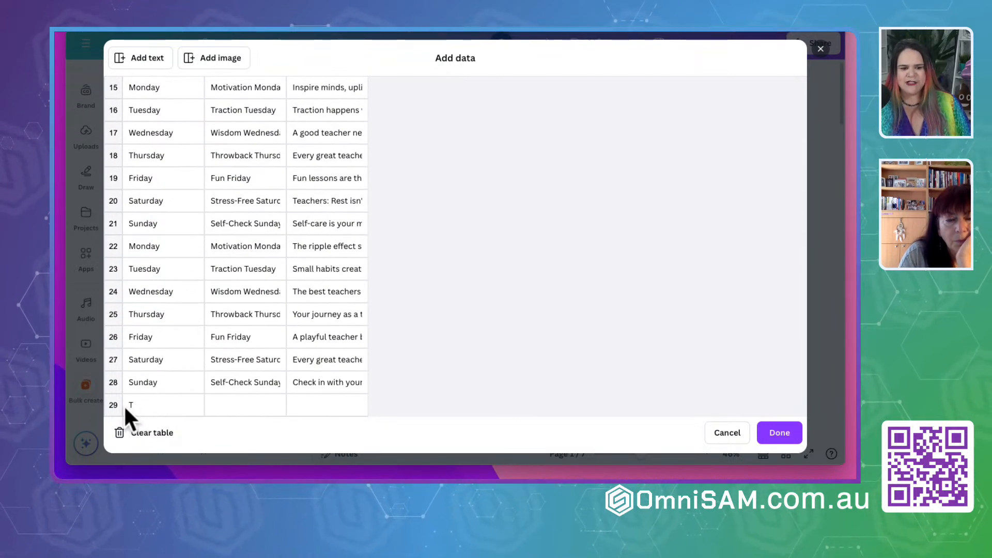
{"action": "left_click", "coordinate": [145, 403]}
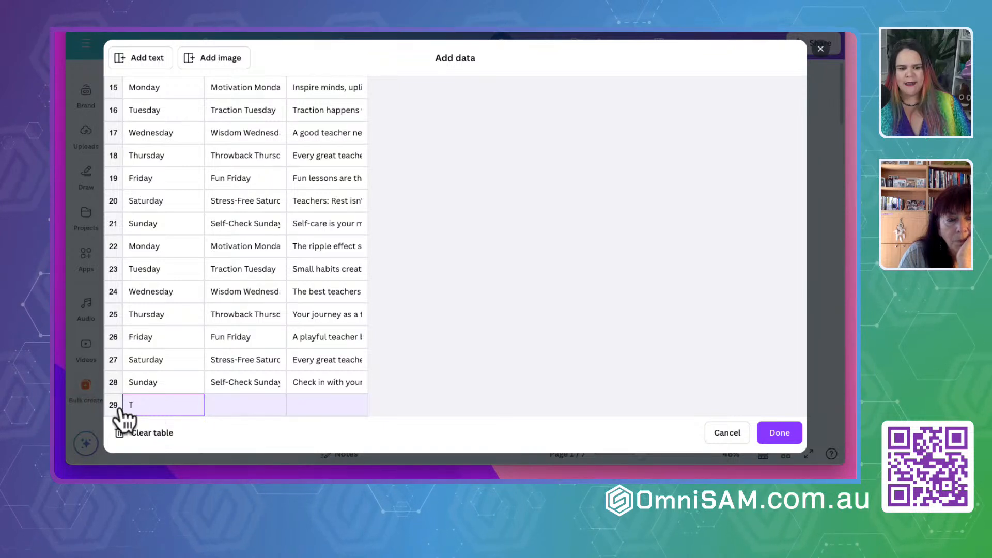
{"action": "left_click", "coordinate": [112, 412]}
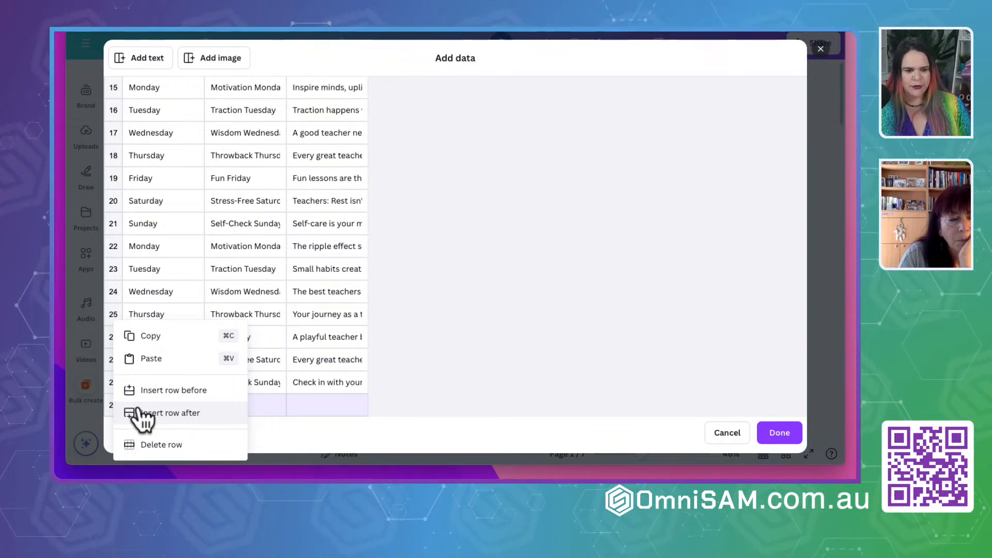
{"action": "left_click", "coordinate": [148, 446]}
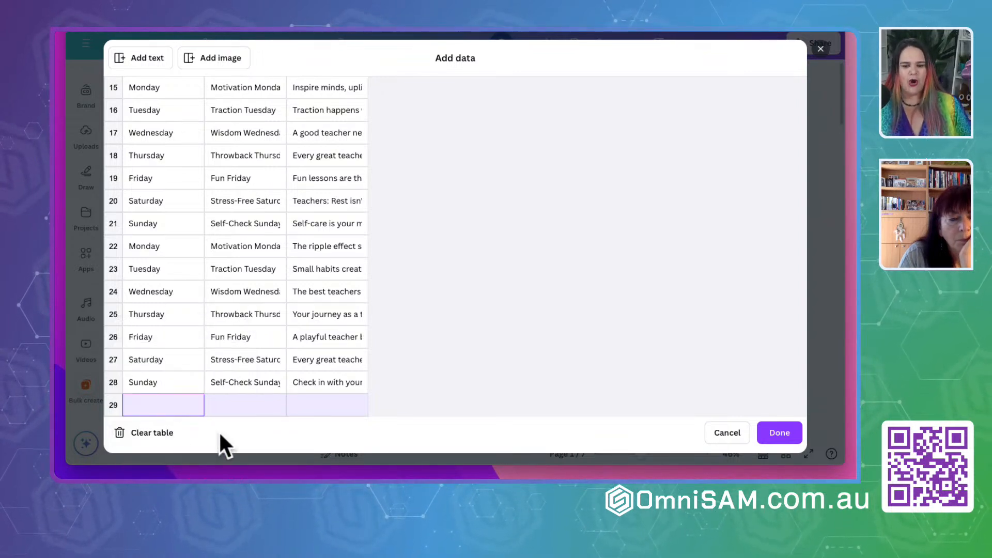
Try to delete the empty row 29 as well, and finish adding the data
{"action": "right_click", "coordinate": [117, 406]}
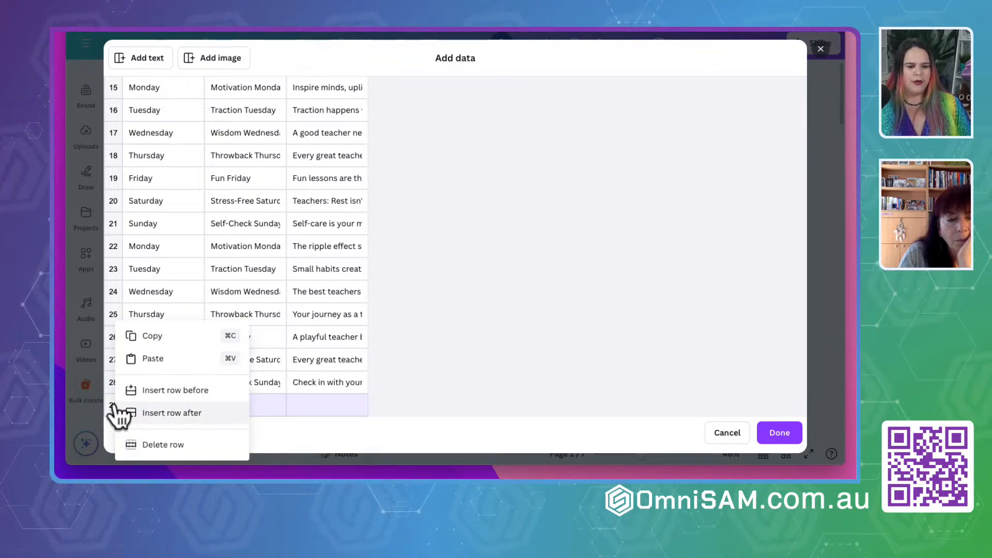
{"action": "left_click", "coordinate": [155, 445]}
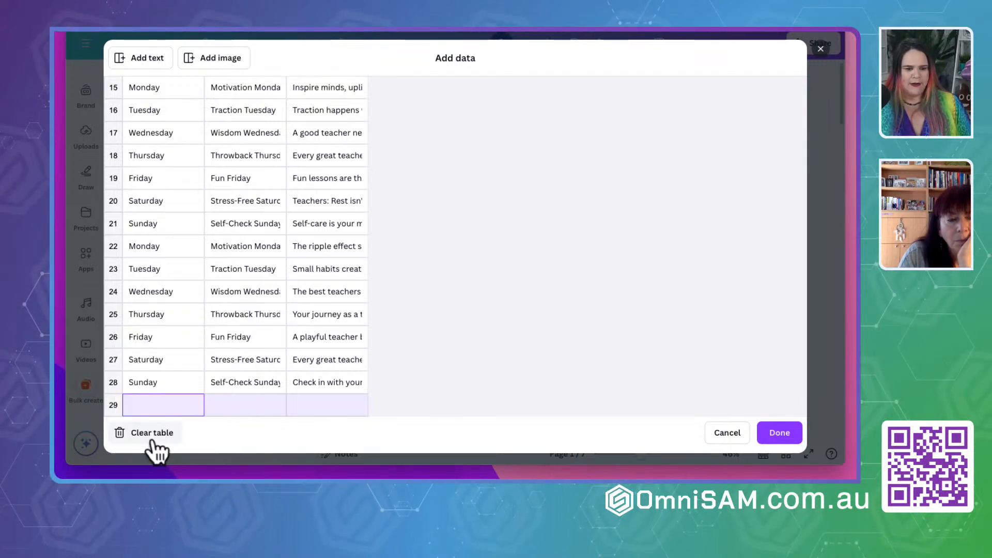
{"action": "left_click", "coordinate": [186, 333]}
{"action": "left_click", "coordinate": [115, 408]}
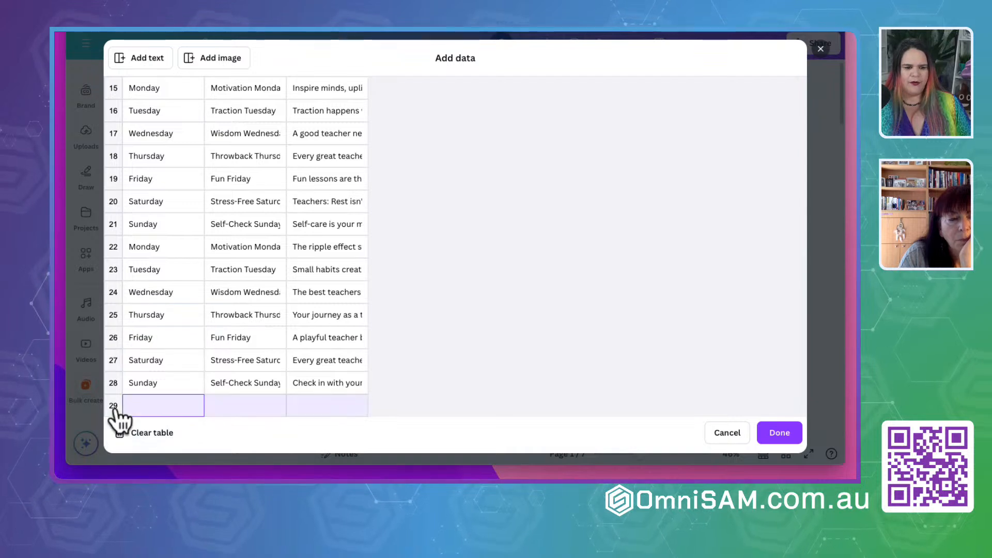
{"action": "right_click", "coordinate": [115, 409]}
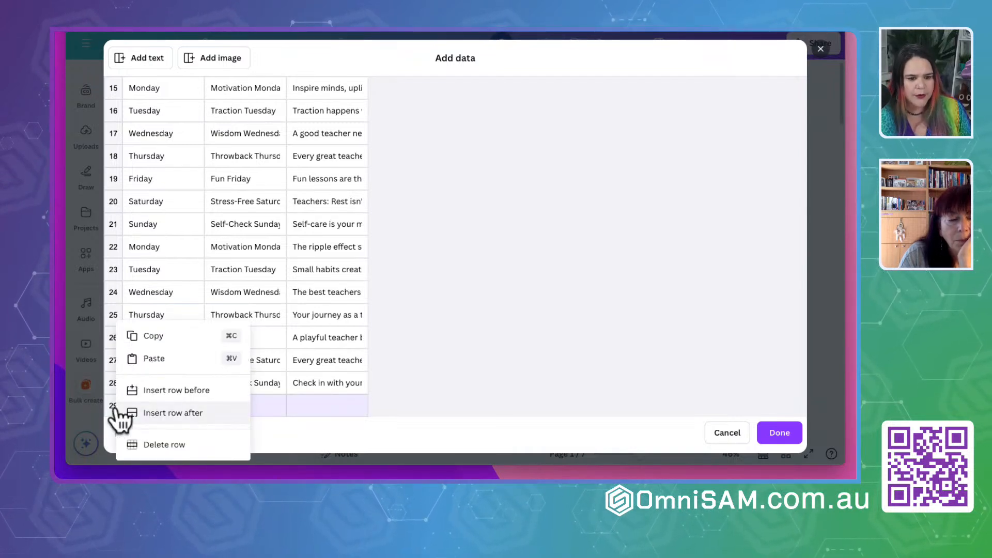
{"action": "left_click", "coordinate": [154, 445]}
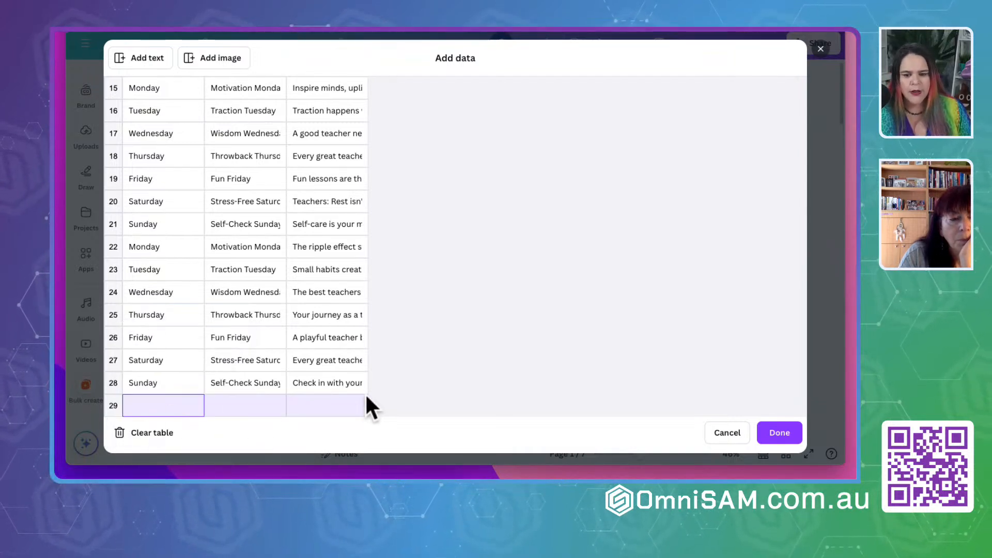
{"action": "scroll", "coordinate": [258, 270], "scroll_direction": "up", "scroll_amount": 7}
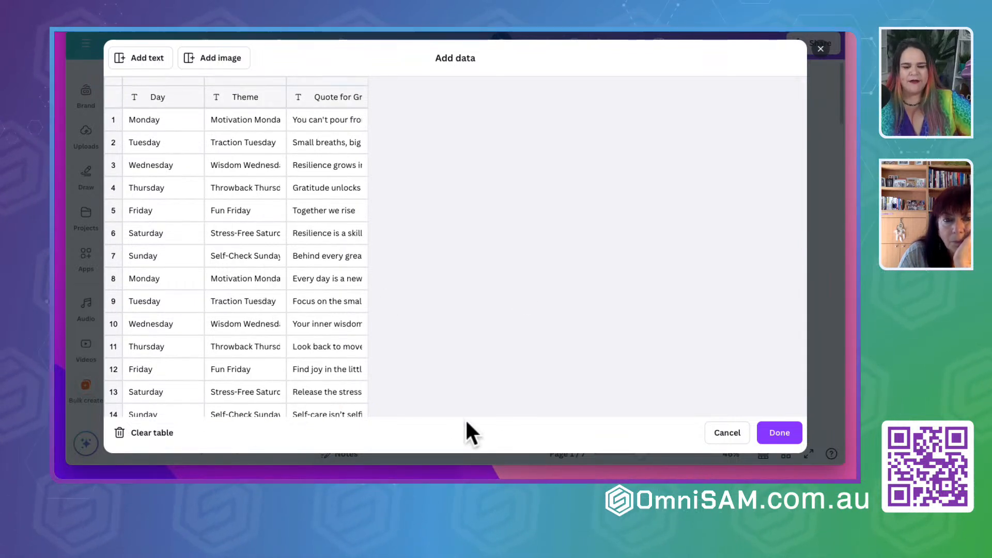
{"action": "left_click", "coordinate": [778, 433]}
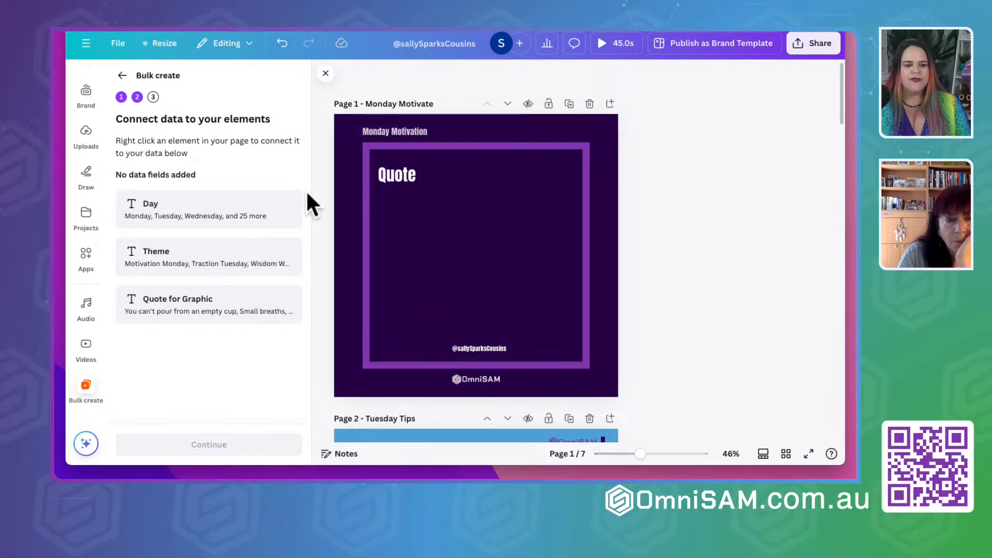
Connect the "Monday Motivation" text on page 1 to the Theme data field
{"action": "double_click", "coordinate": [398, 132]}
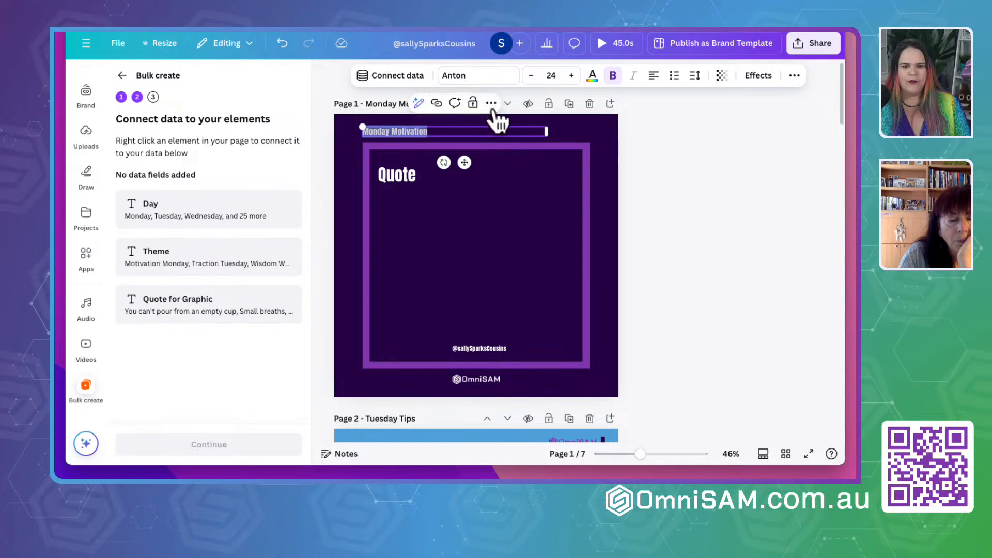
{"action": "left_click", "coordinate": [491, 103]}
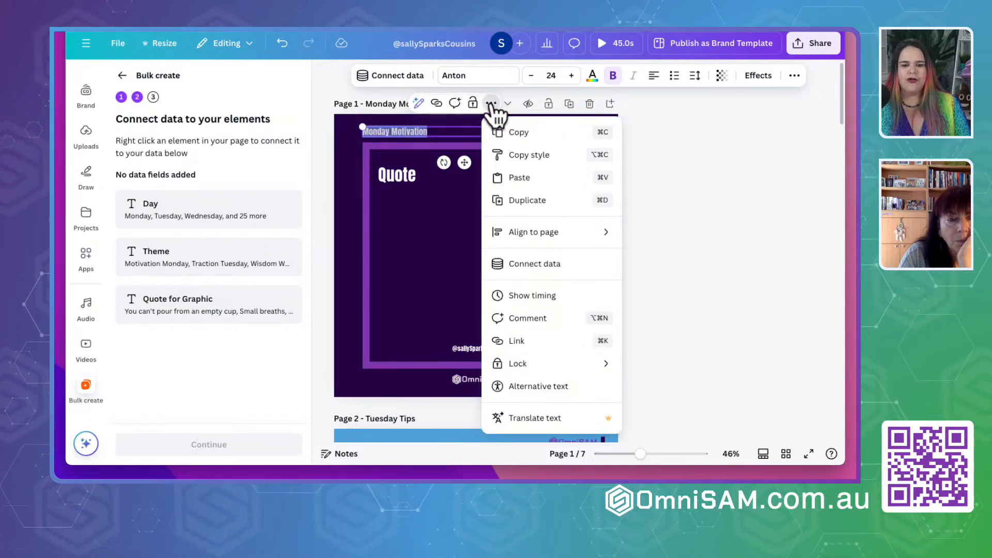
{"action": "left_click", "coordinate": [420, 129]}
{"action": "left_click_drag", "start_coordinate": [420, 129], "coordinate": [355, 126]}
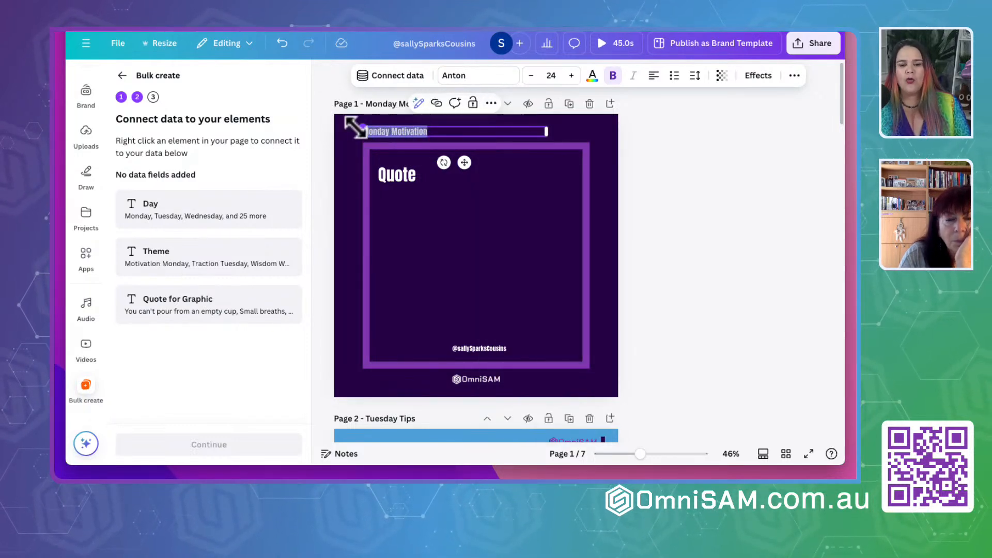
{"action": "left_click", "coordinate": [490, 104]}
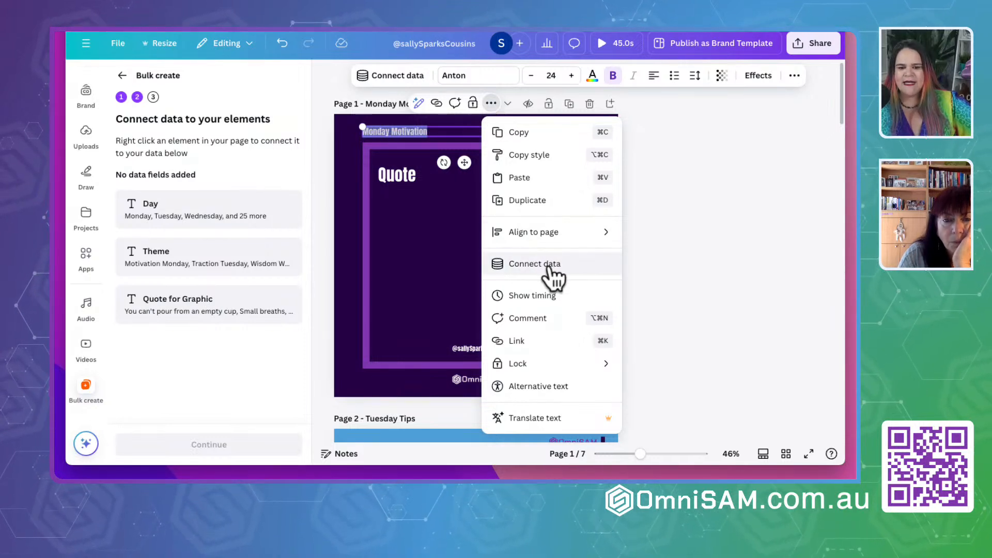
{"action": "left_click", "coordinate": [525, 265]}
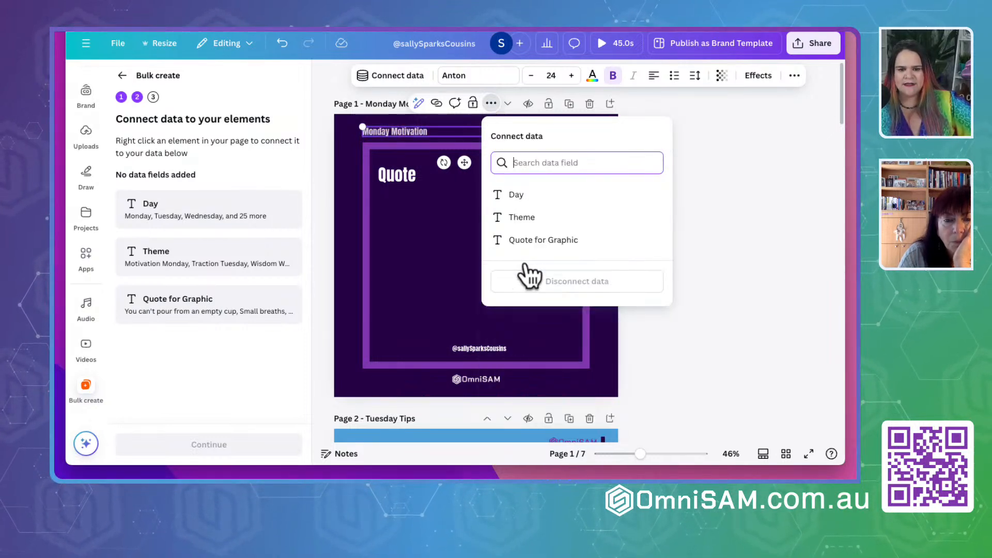
{"action": "left_click", "coordinate": [520, 217]}
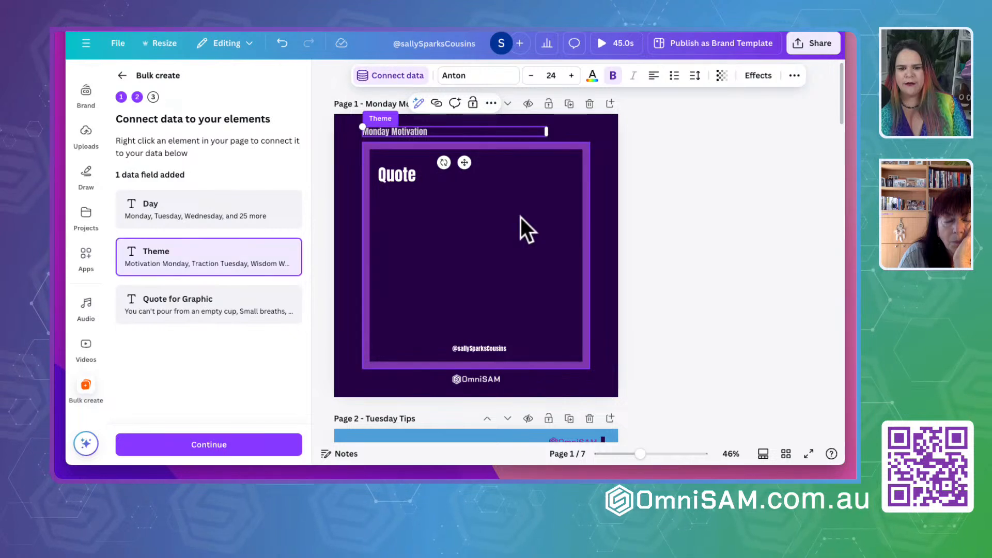
{"action": "double_click", "coordinate": [415, 132]}
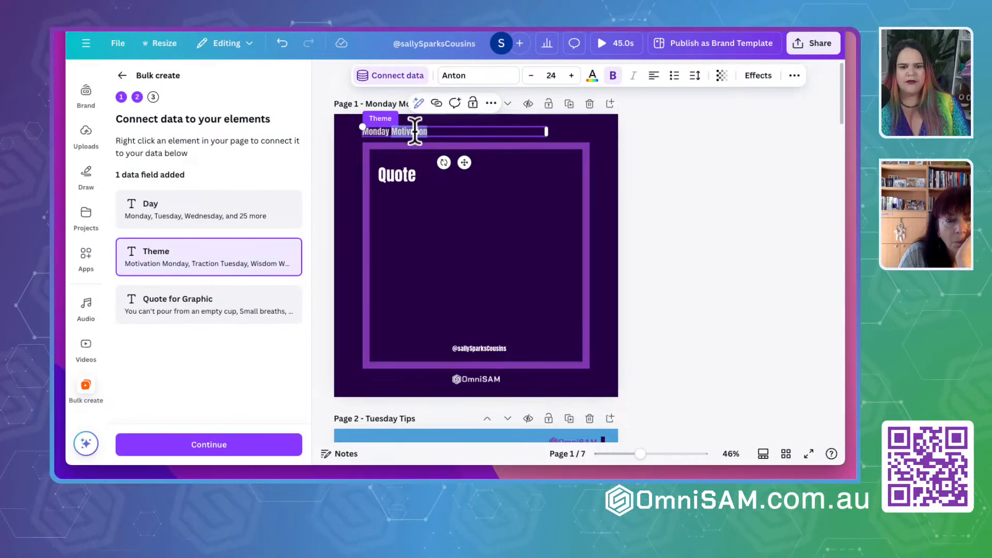
{"action": "double_click", "coordinate": [395, 175]}
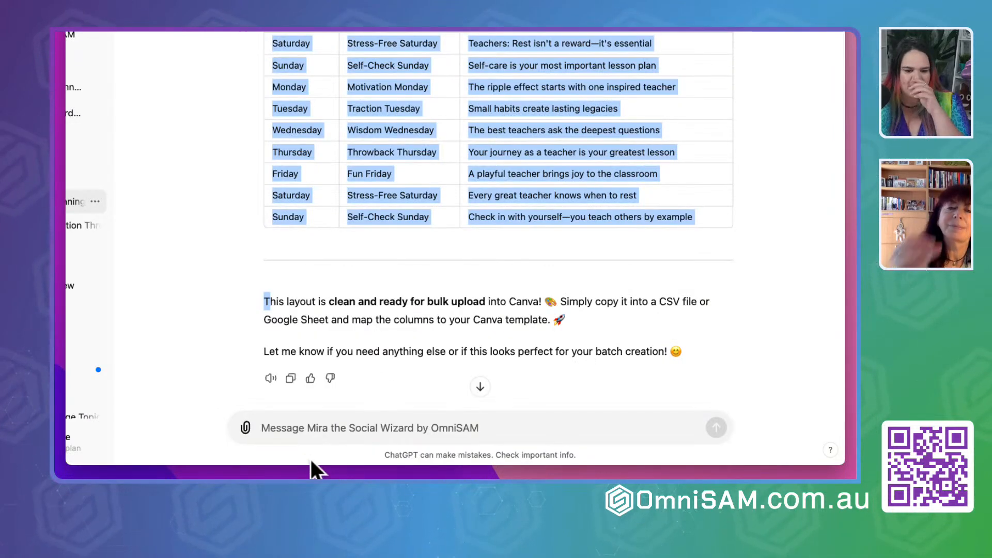
Switch to ChatGPT and start a message to Mira: "Please remake table Canva Batch Create Table with the following headers"
{"action": "left_click", "coordinate": [296, 436]}
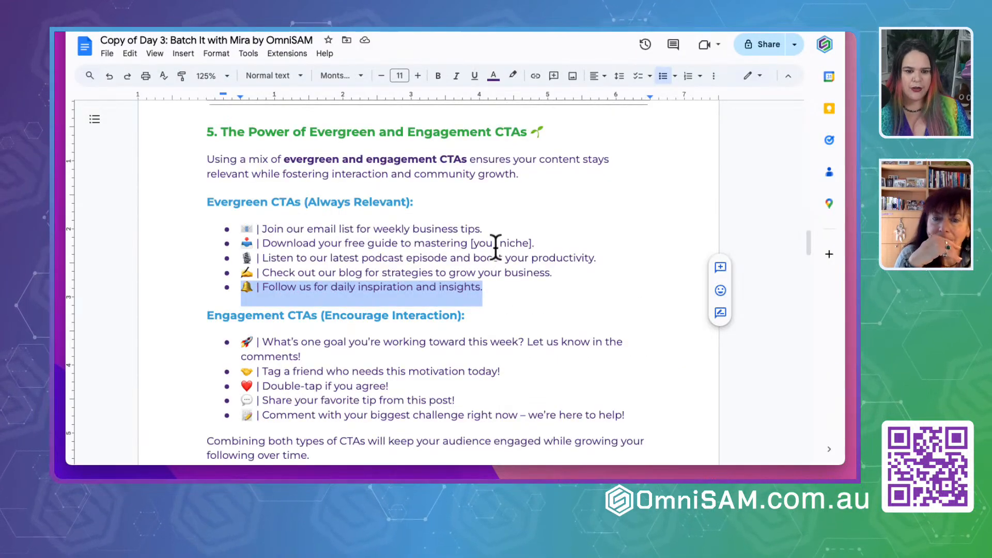
{"action": "scroll", "coordinate": [497, 251], "scroll_direction": "down", "scroll_amount": 10}
{"action": "scroll", "coordinate": [496, 245], "scroll_direction": "down", "scroll_amount": 5}
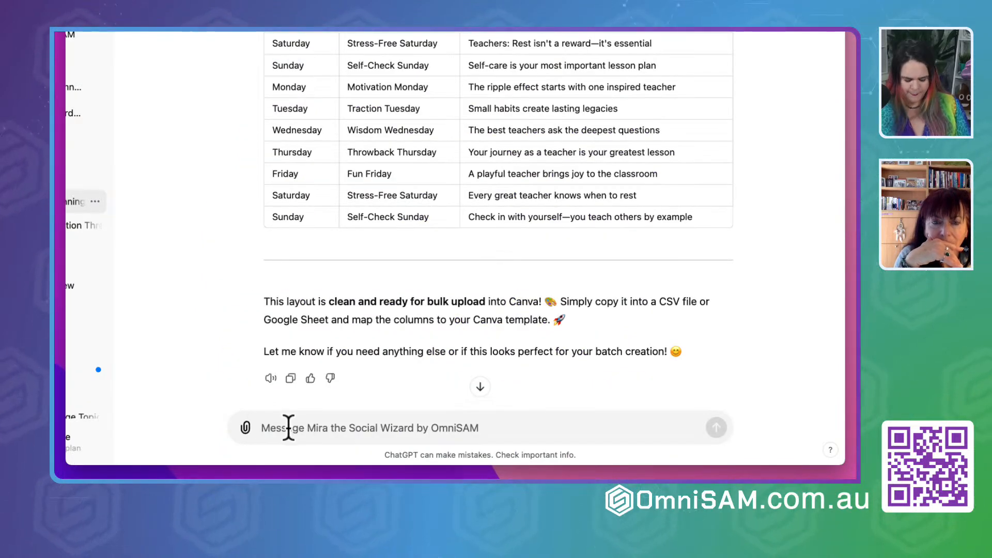
{"action": "type", "text": "Please remake t"}
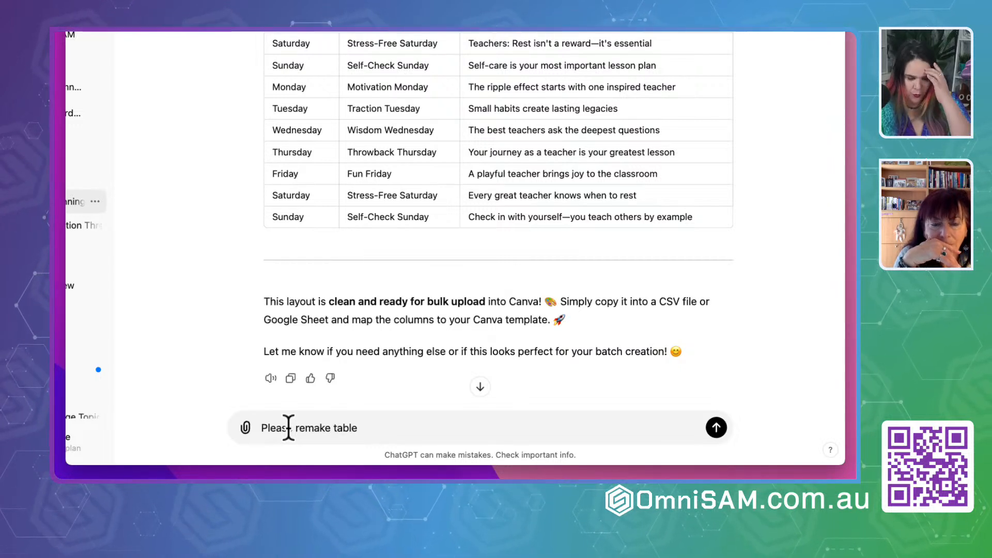
{"action": "type", "text": "able Canva Batch"}
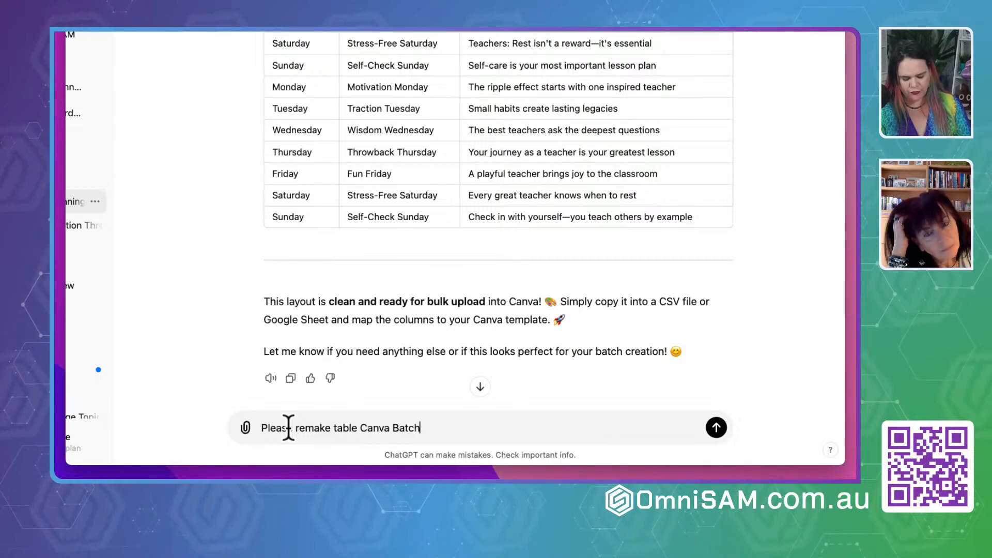
{"action": "type", "text": " Create Table with the"}
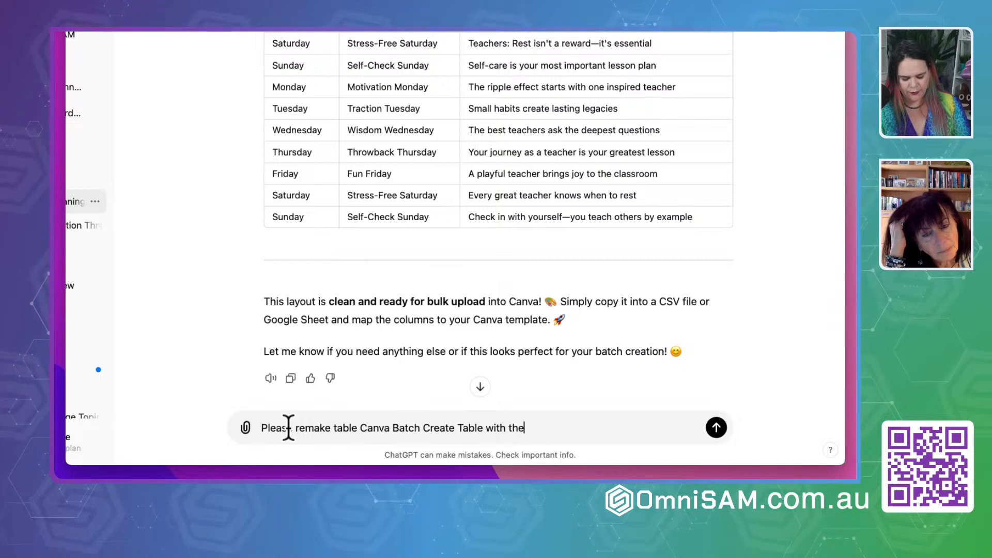
{"action": "type", "text": " following he"}
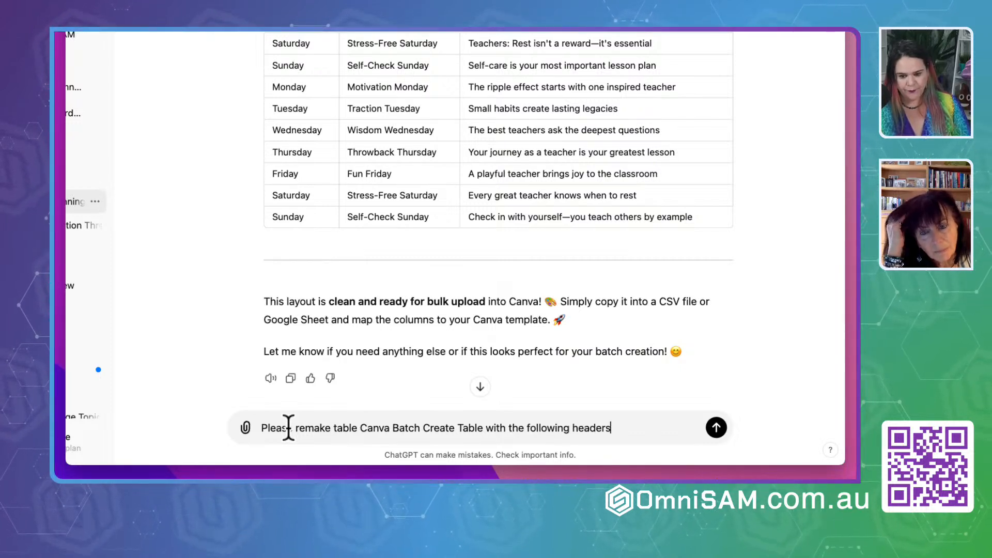
{"action": "type", "text": "aders"}
Add the headers "Monday Theme" and "Monday Quote" to the message on separate lines
{"action": "key", "text": "shift+Return"}
{"action": "type", "text": "Monday"}
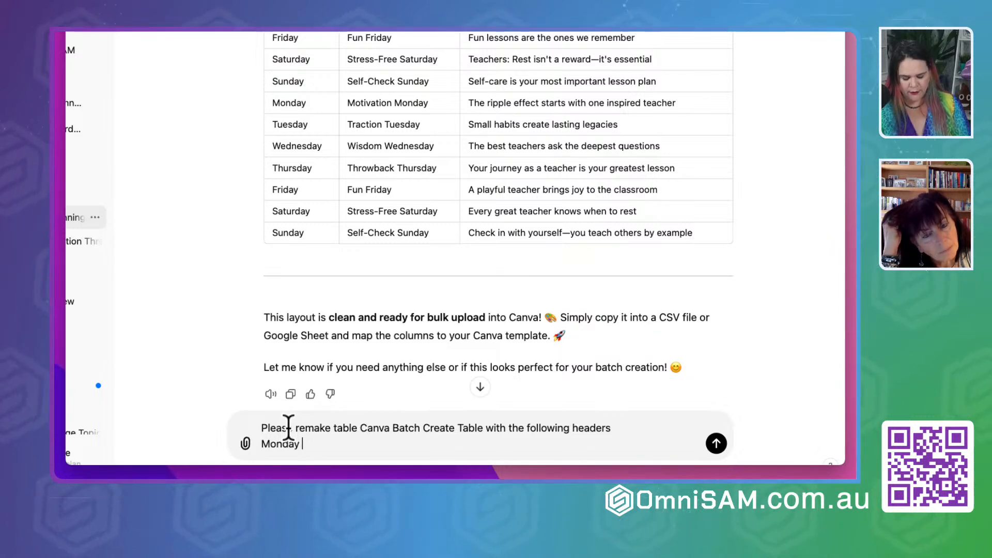
{"action": "type", "text": " Theme"}
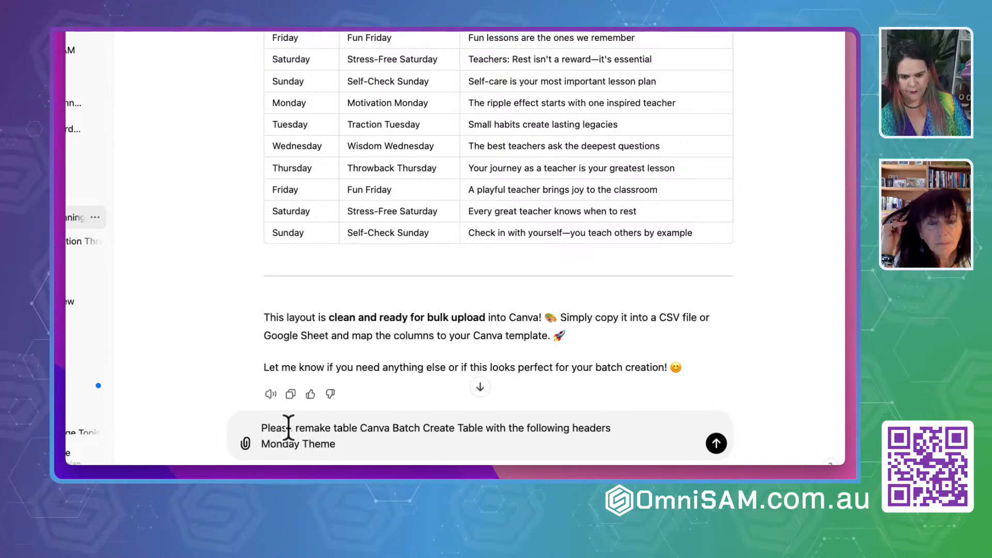
{"action": "key", "text": "shift+Return"}
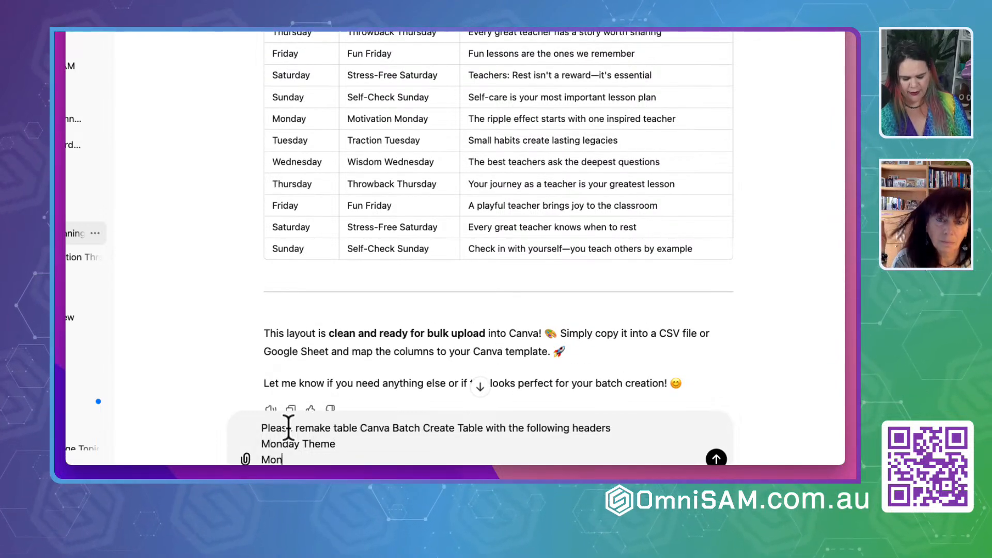
{"action": "type", "text": "Monday Quote"}
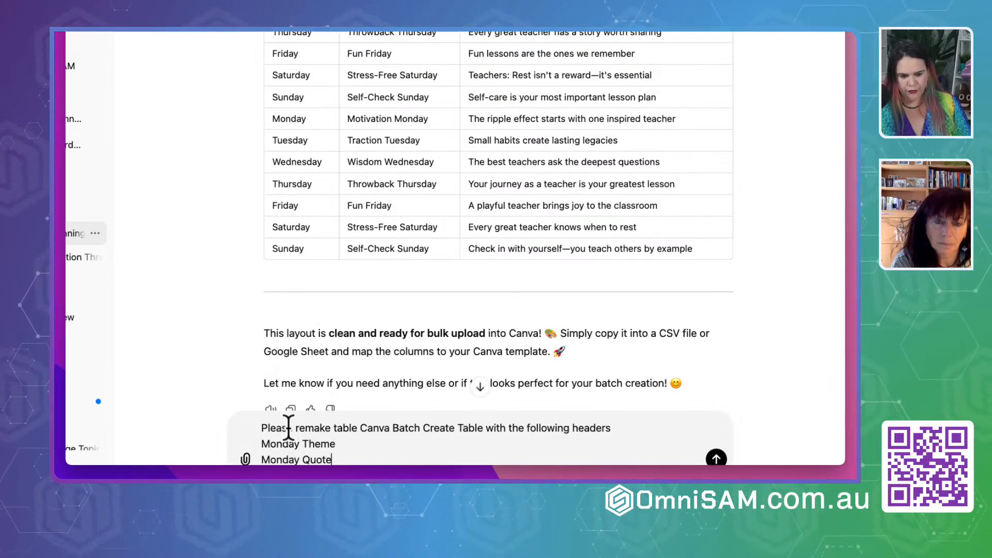
Add the headers "Tuesday Theme" and "Tuesday Quote" to the message on separate lines
{"action": "key", "text": "shift+Return"}
{"action": "type", "text": "T"}
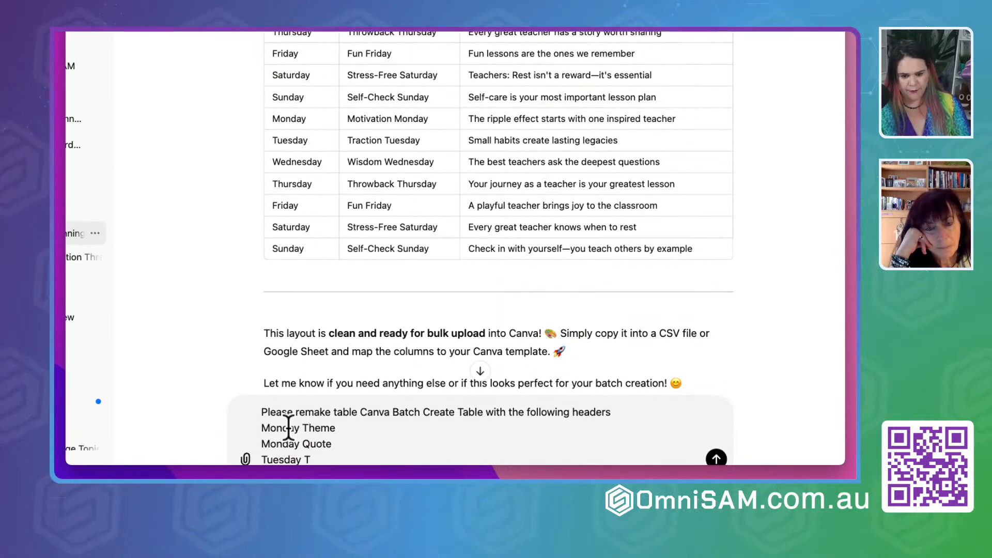
{"action": "type", "text": "heme"}
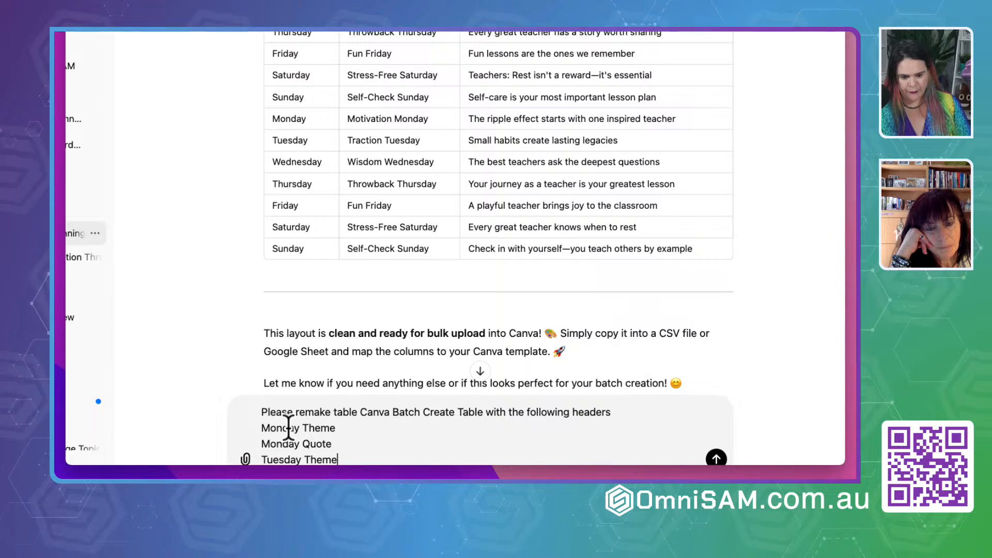
{"action": "key", "text": "shift+Return"}
{"action": "type", "text": "T"}
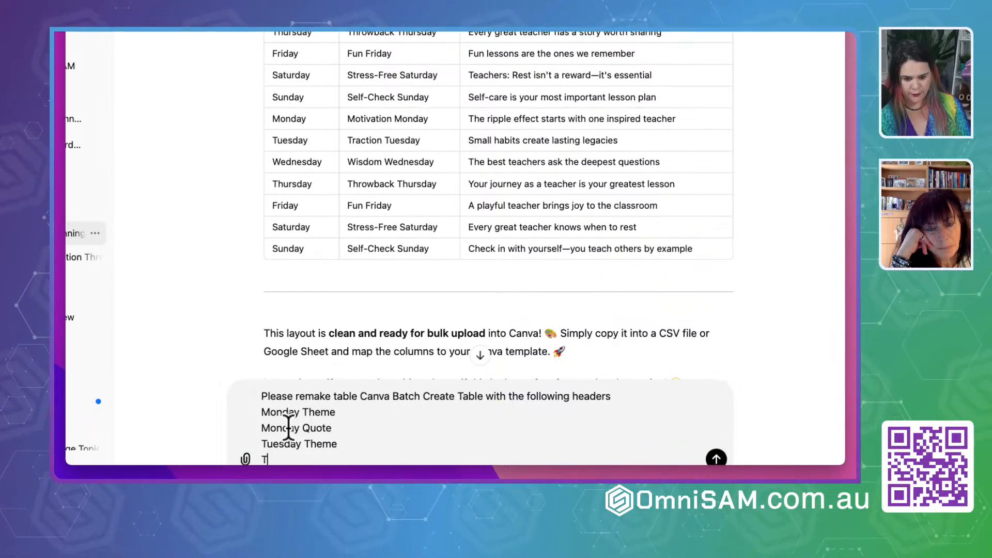
{"action": "type", "text": "uesday q"}
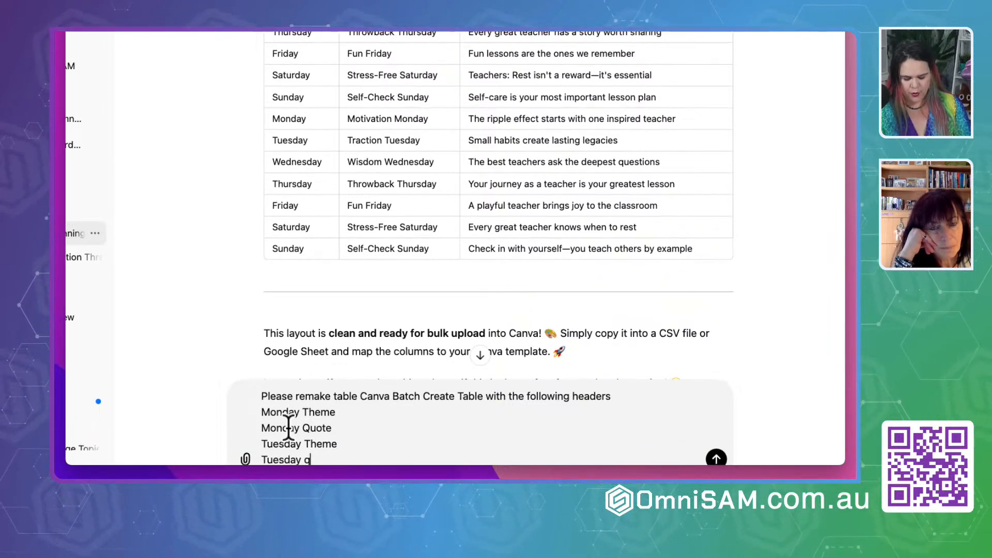
{"action": "type", "text": "uotr"}
{"action": "key", "text": "BackSpace"}
{"action": "key", "text": "BackSpace"}
{"action": "key", "text": "BackSpace"}
{"action": "key", "text": "BackSpace"}
{"action": "key", "text": "BackSpace"}
{"action": "type", "text": "Quote"}
{"action": "key", "text": "shift+Return"}
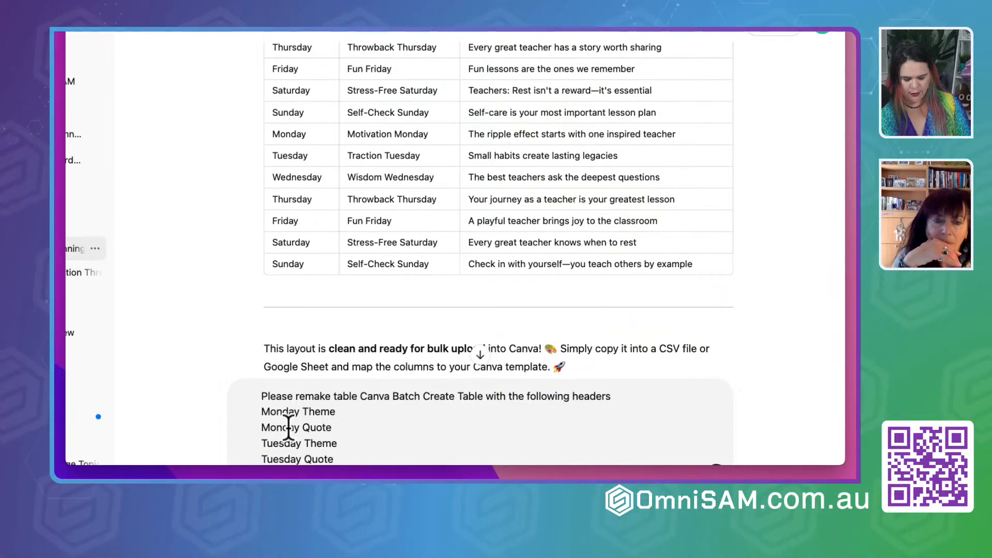
End the message with "and continue for the rest of the week" and send it
{"action": "type", "text": "and continue for the"}
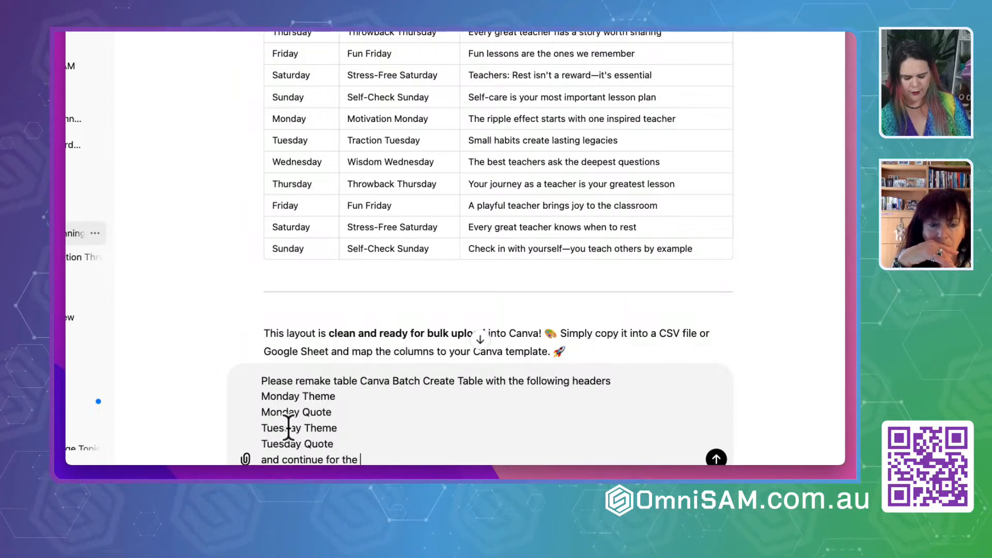
{"action": "type", "text": " rest of the week"}
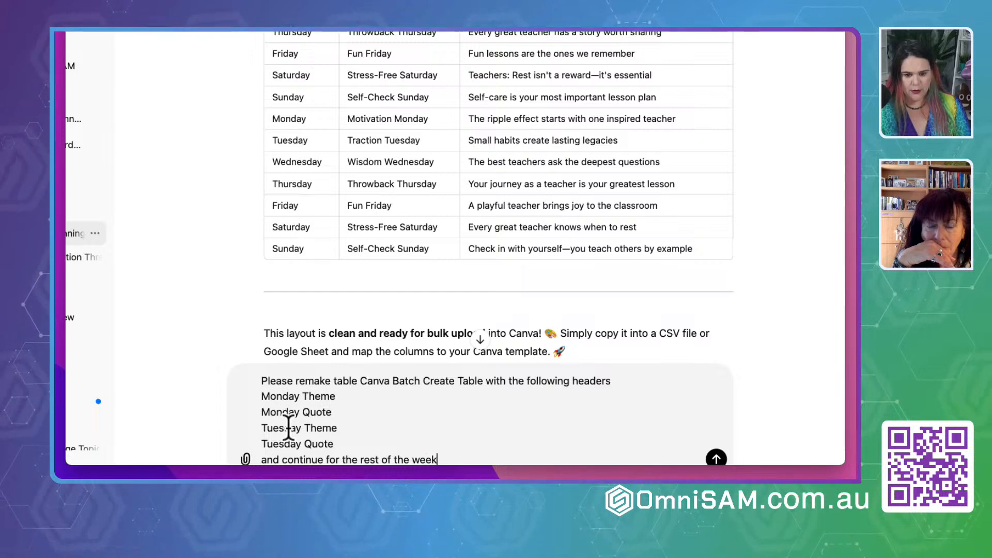
{"action": "key", "text": "Return"}
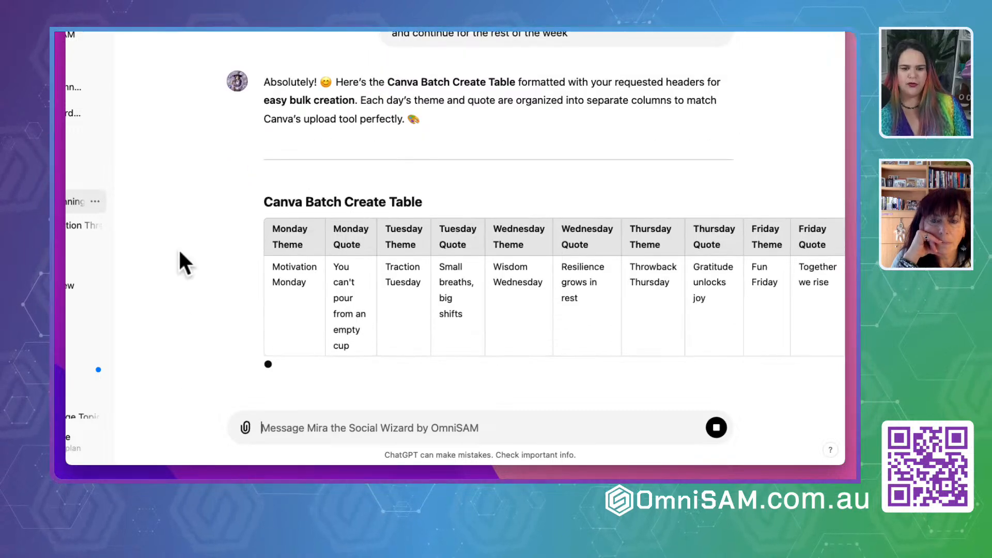
Review the generated Canva Batch Create Table across all weekday columns and copy the whole table with its headers
{"action": "scroll", "coordinate": [418, 304], "scroll_direction": "right", "scroll_amount": 5}
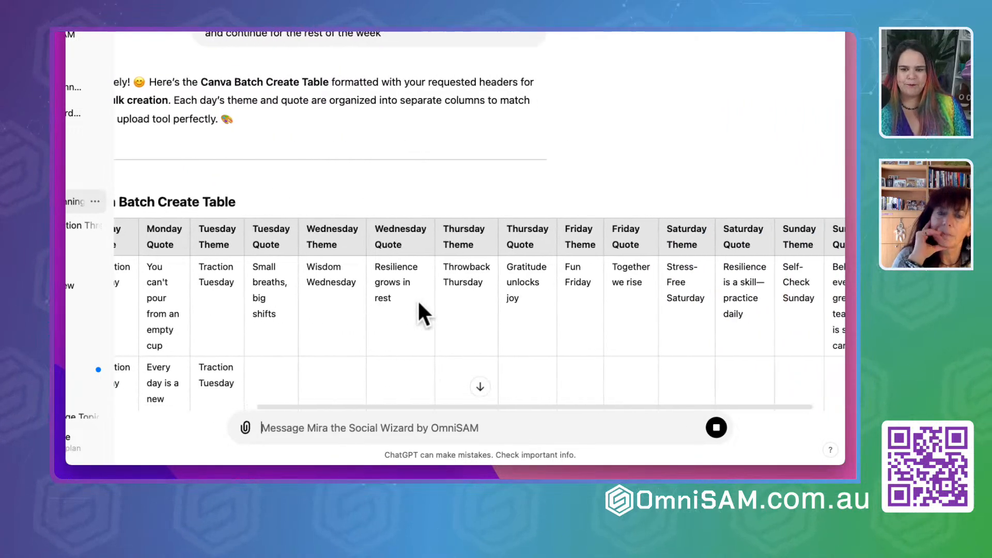
{"action": "scroll", "coordinate": [418, 305], "scroll_direction": "left", "scroll_amount": 5}
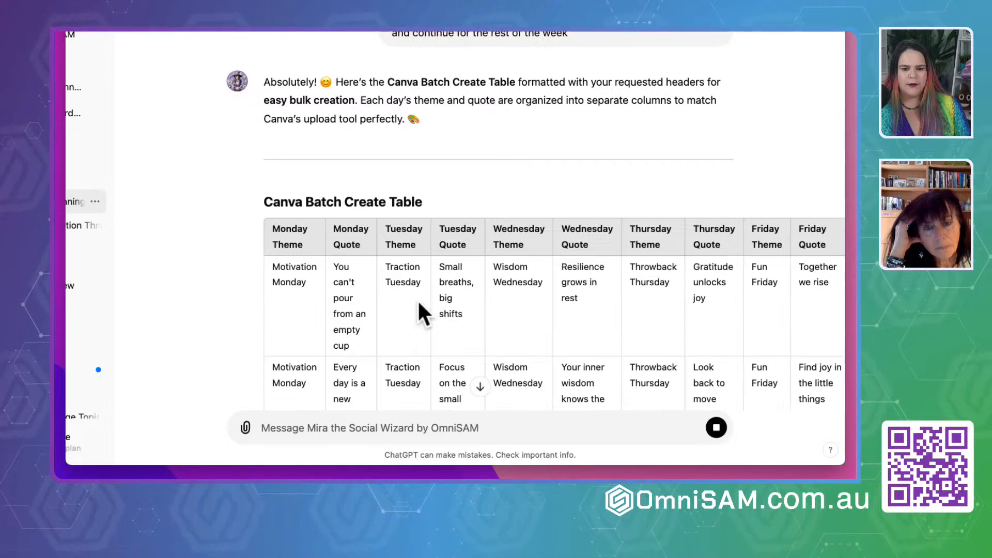
{"action": "scroll", "coordinate": [419, 305], "scroll_direction": "right", "scroll_amount": 3}
{"action": "scroll", "coordinate": [419, 305], "scroll_direction": "down", "scroll_amount": 10}
{"action": "scroll", "coordinate": [418, 306], "scroll_direction": "left", "scroll_amount": 3}
{"action": "scroll", "coordinate": [418, 306], "scroll_direction": "up", "scroll_amount": 10}
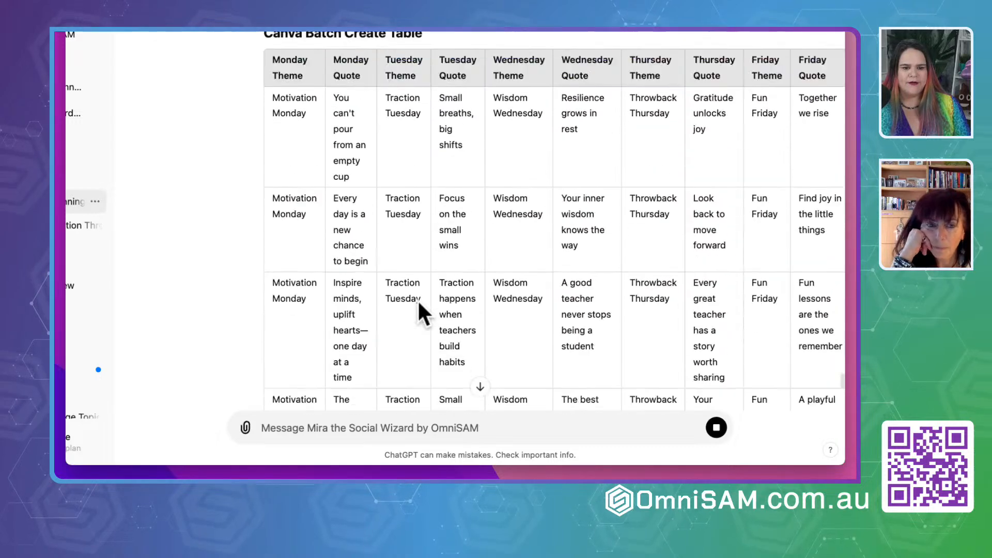
{"action": "left_click_drag", "start_coordinate": [248, 157], "coordinate": [353, 274]}
{"action": "left_click", "coordinate": [352, 274]}
{"action": "left_click_drag", "start_coordinate": [274, 164], "coordinate": [278, 191]}
{"action": "scroll", "coordinate": [377, 304], "scroll_direction": "down", "scroll_amount": 10}
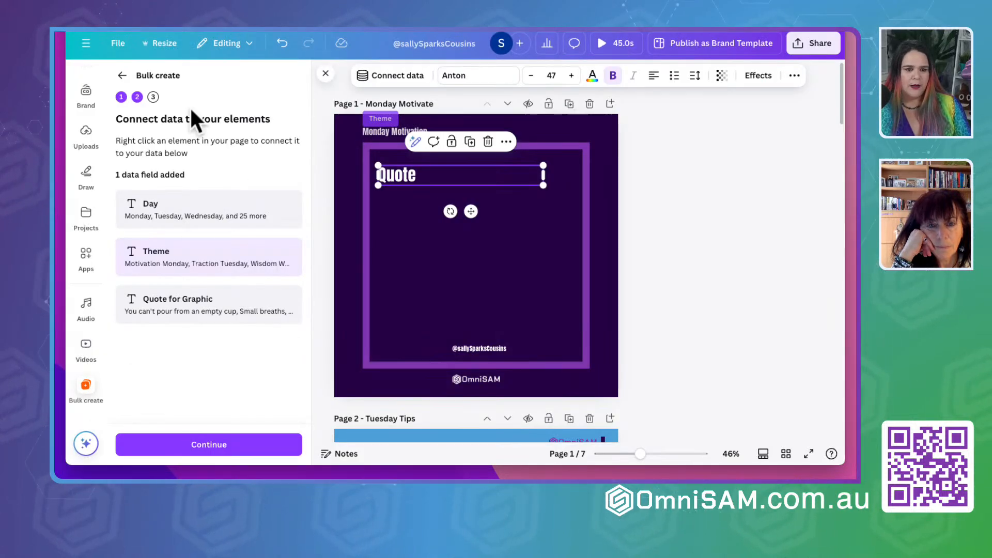
Switch back to Canva and reopen the bulk create data table for manual entry
{"action": "left_click", "coordinate": [122, 75]}
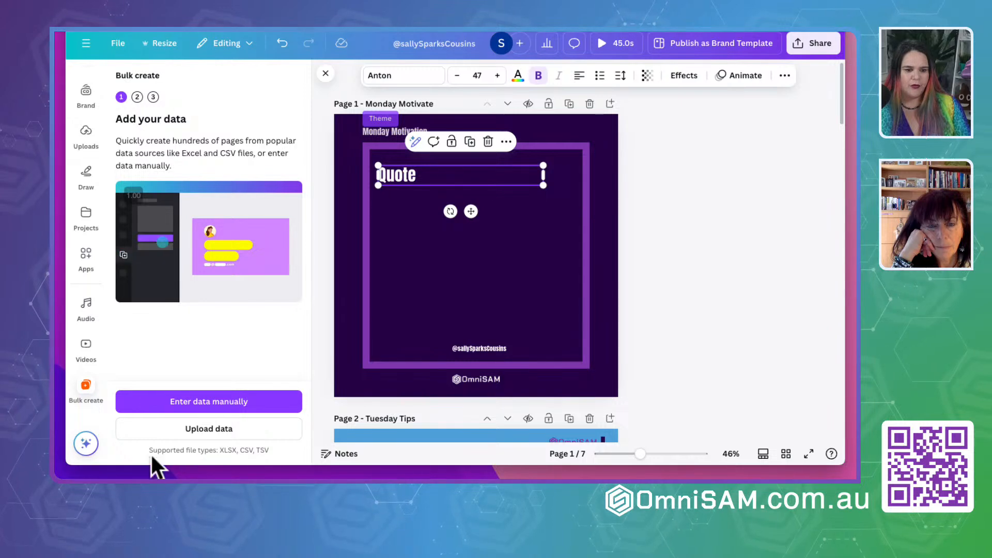
{"action": "left_click", "coordinate": [199, 408]}
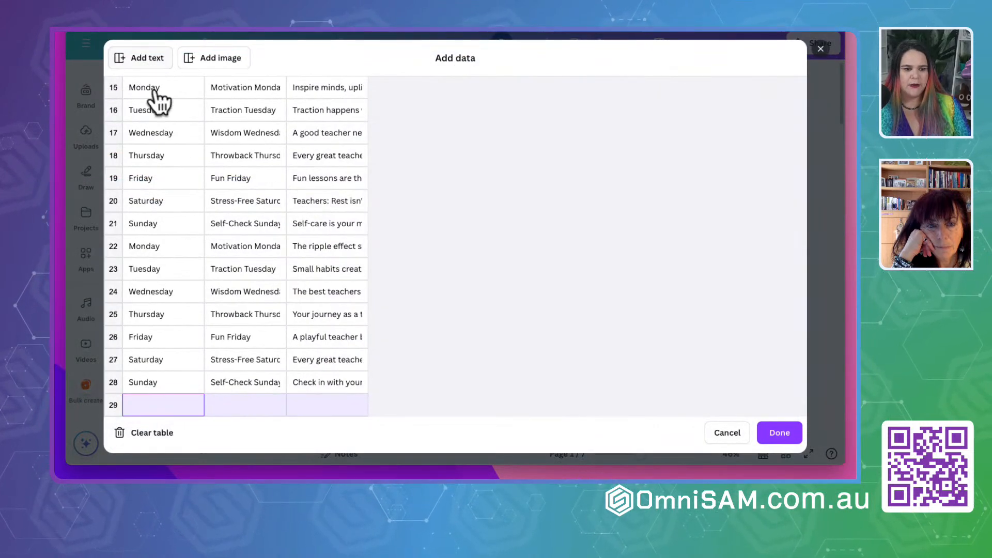
Paste the copied table over the old data from row 15 and clear the leftover Saturday entry in row 20
{"action": "left_click", "coordinate": [151, 90]}
{"action": "key", "text": "ctrl+v"}
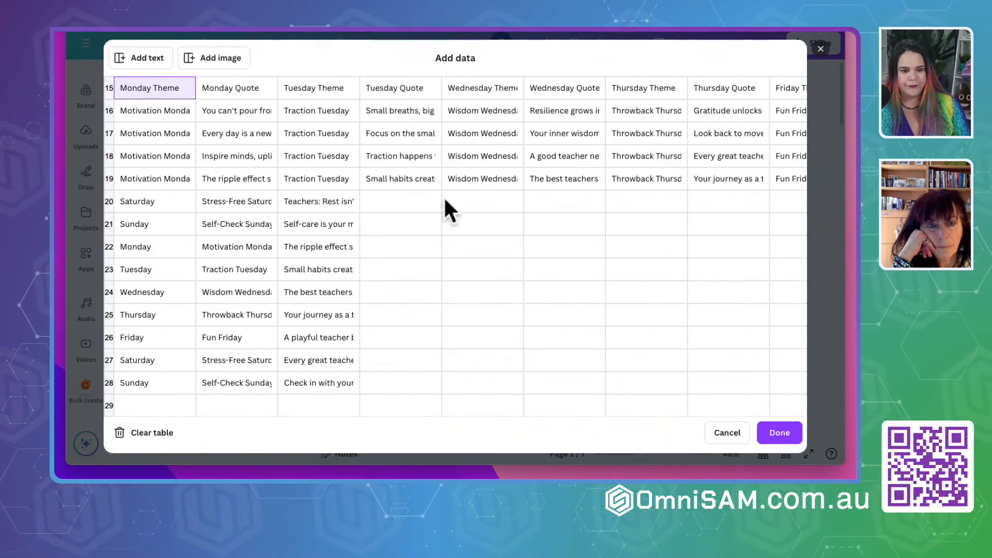
{"action": "left_click", "coordinate": [112, 201]}
{"action": "scroll", "coordinate": [155, 315], "scroll_direction": "down", "scroll_amount": 1}
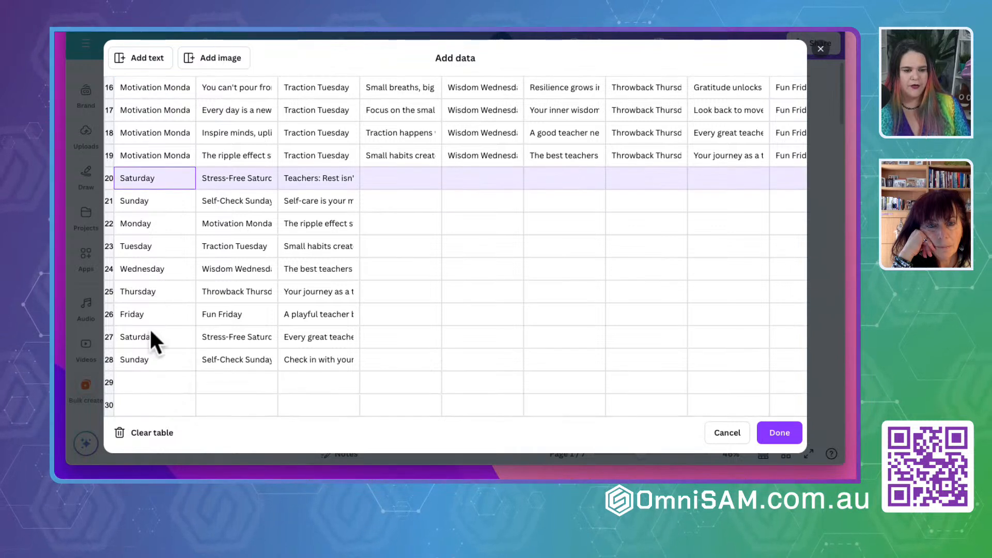
{"action": "left_click", "coordinate": [111, 408]}
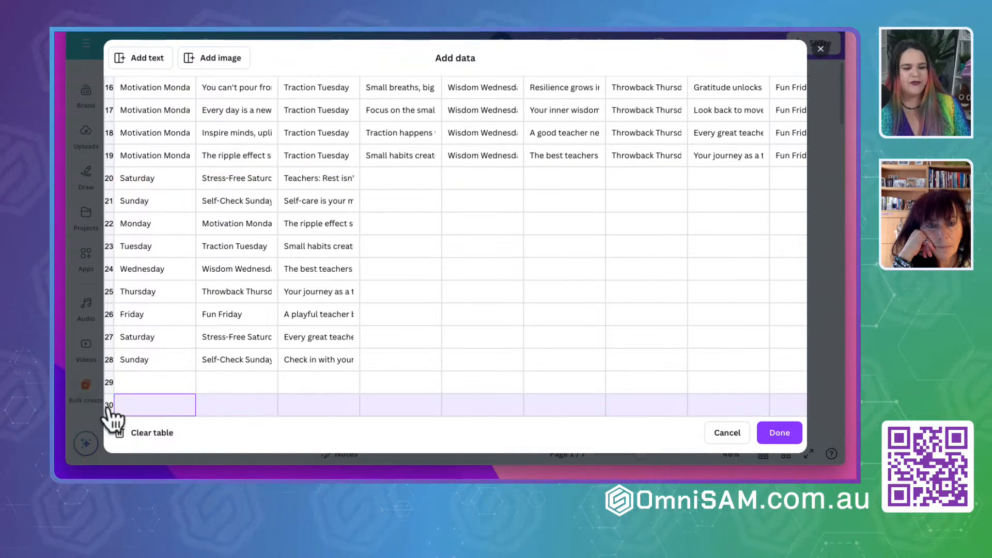
{"action": "left_click", "coordinate": [111, 182]}
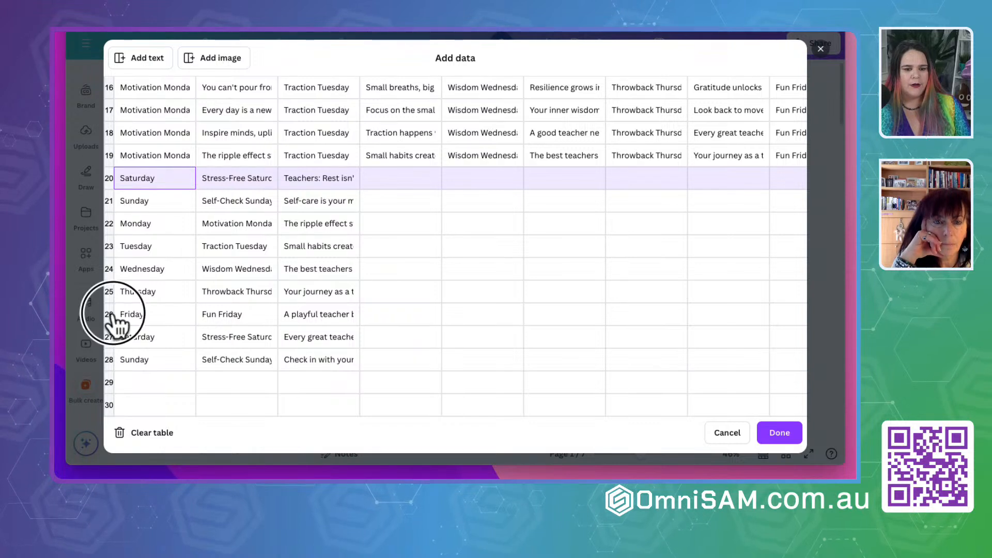
{"action": "key", "text": "Delete"}
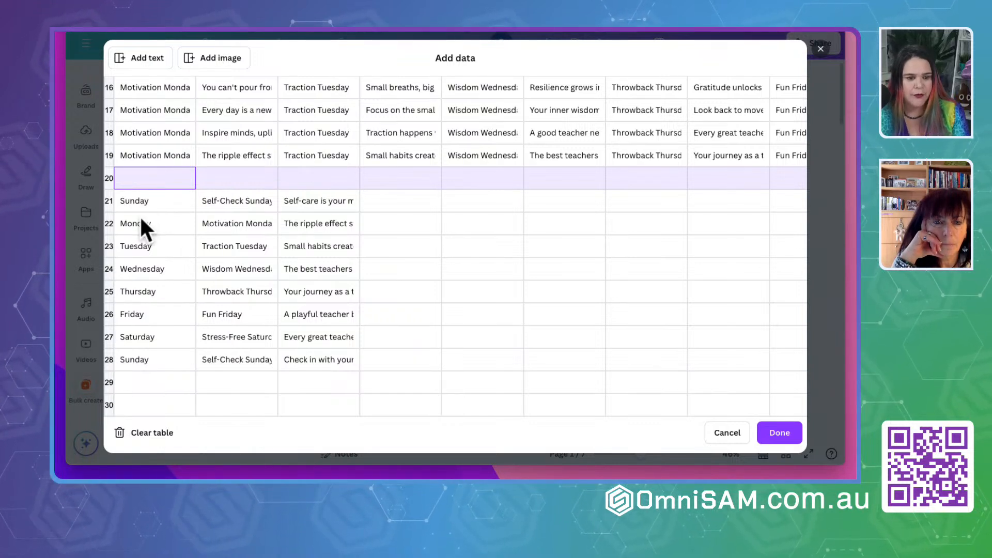
{"action": "left_click", "coordinate": [134, 200]}
{"action": "left_click", "coordinate": [109, 205]}
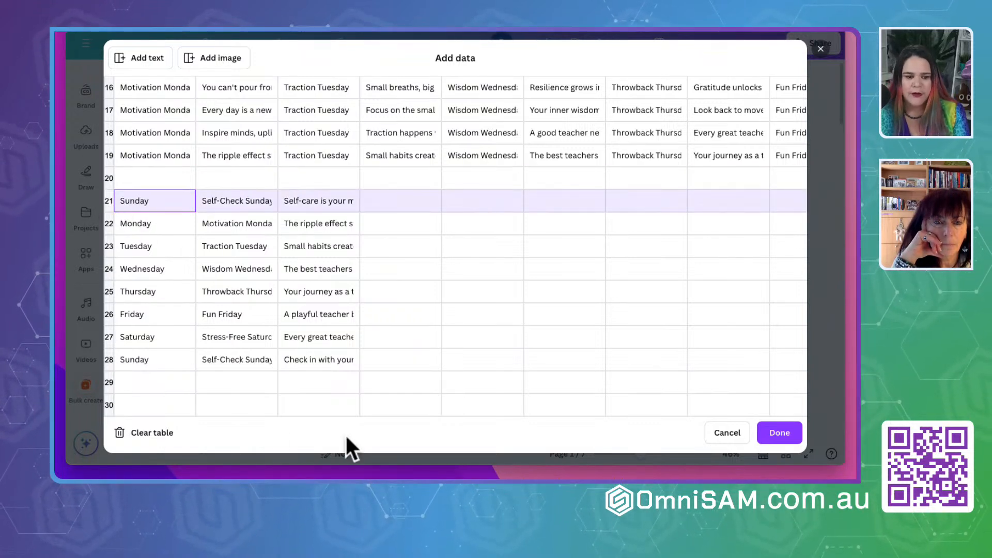
Clear the whole data table, paste the copied table starting at its header cell, and finish adding the data
{"action": "left_click", "coordinate": [147, 433]}
{"action": "left_click", "coordinate": [149, 96]}
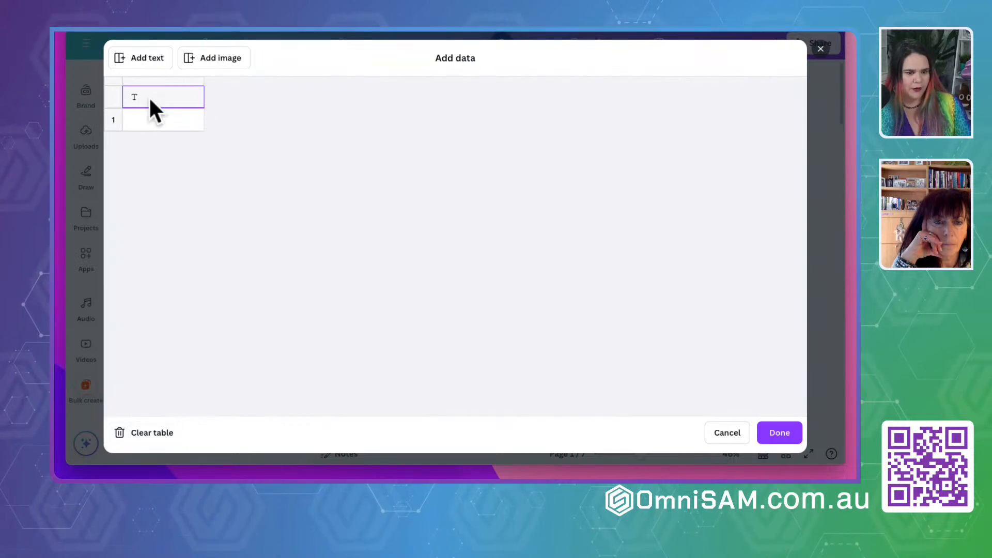
{"action": "key", "text": "ctrl+v"}
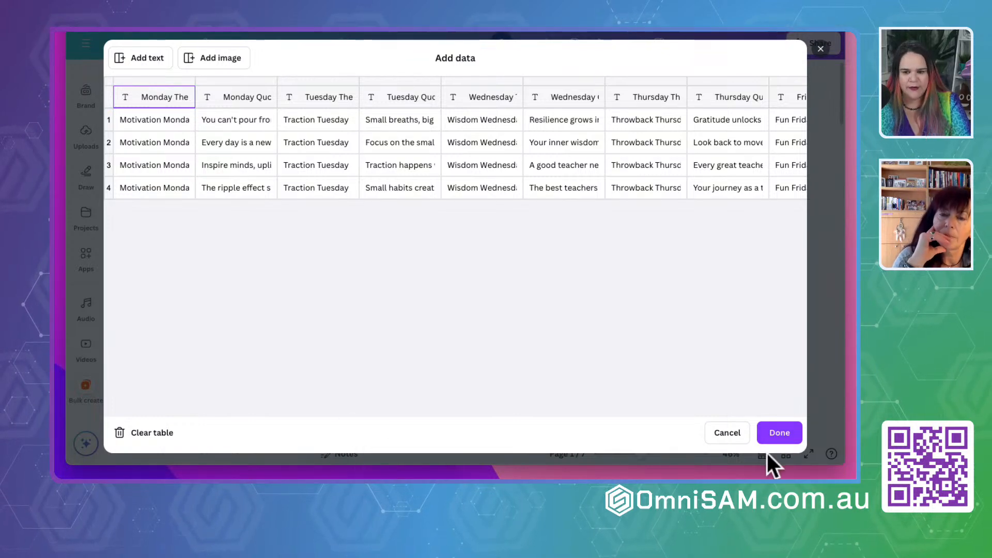
{"action": "left_click", "coordinate": [780, 434]}
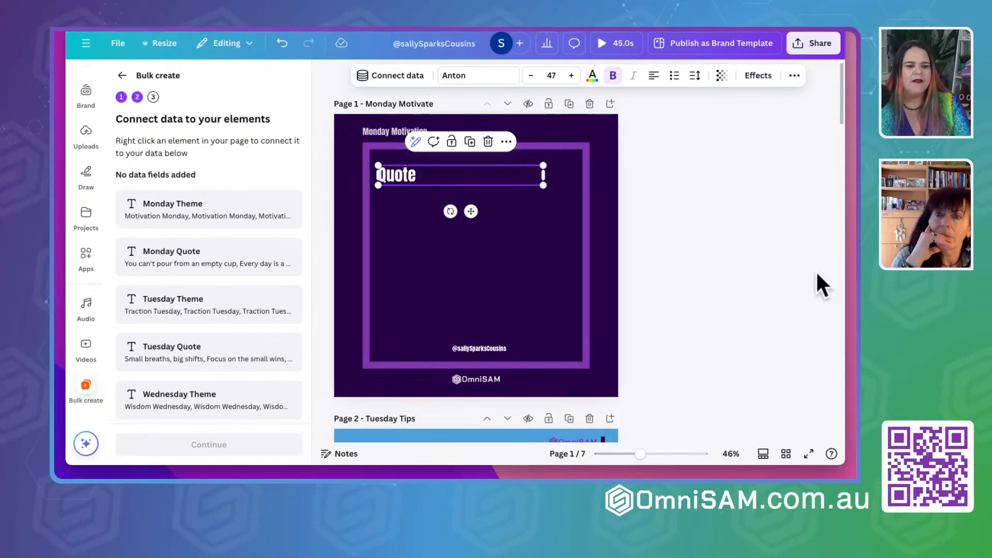
Connect the "Monday Motivation" text on page 1 to the Monday Theme data field
{"action": "double_click", "coordinate": [390, 129]}
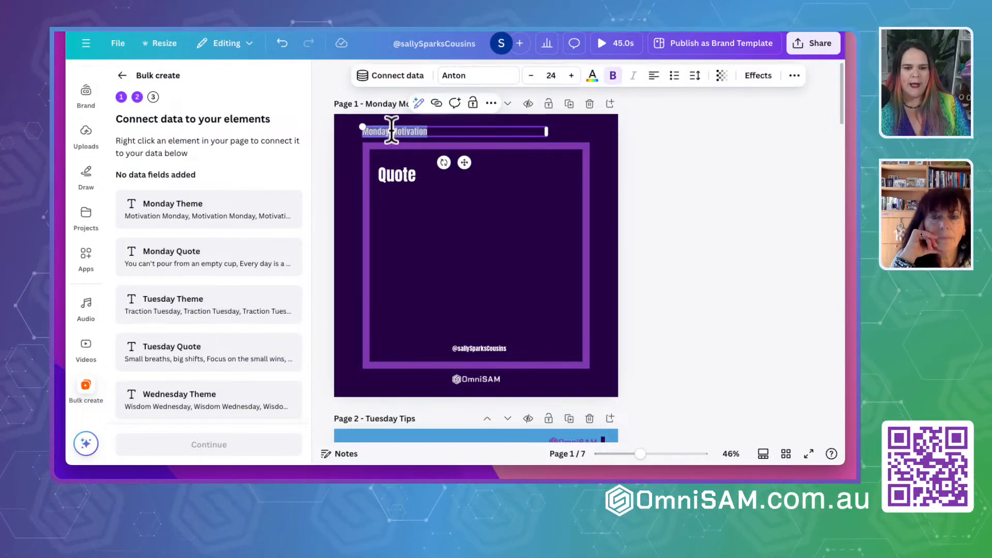
{"action": "left_click", "coordinate": [491, 103]}
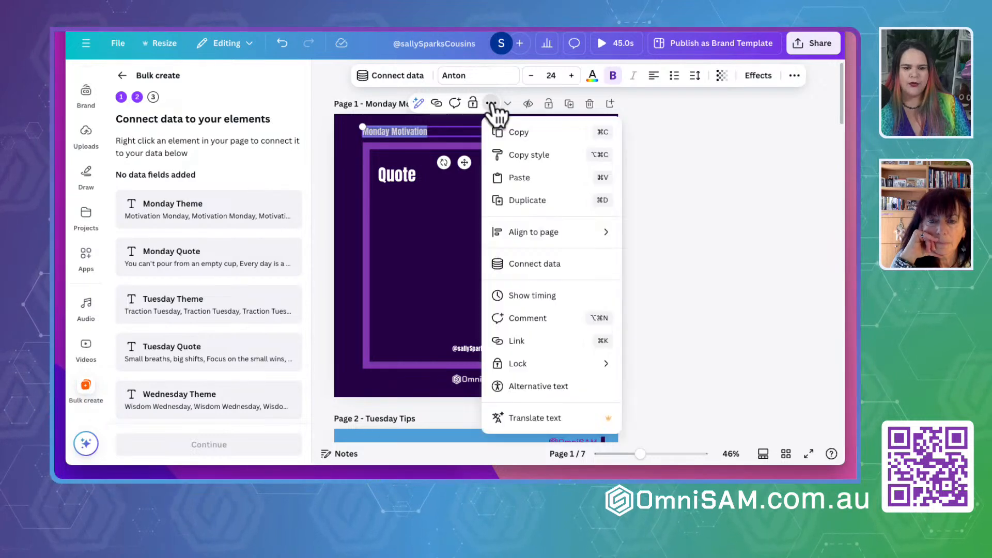
{"action": "left_click", "coordinate": [532, 265]}
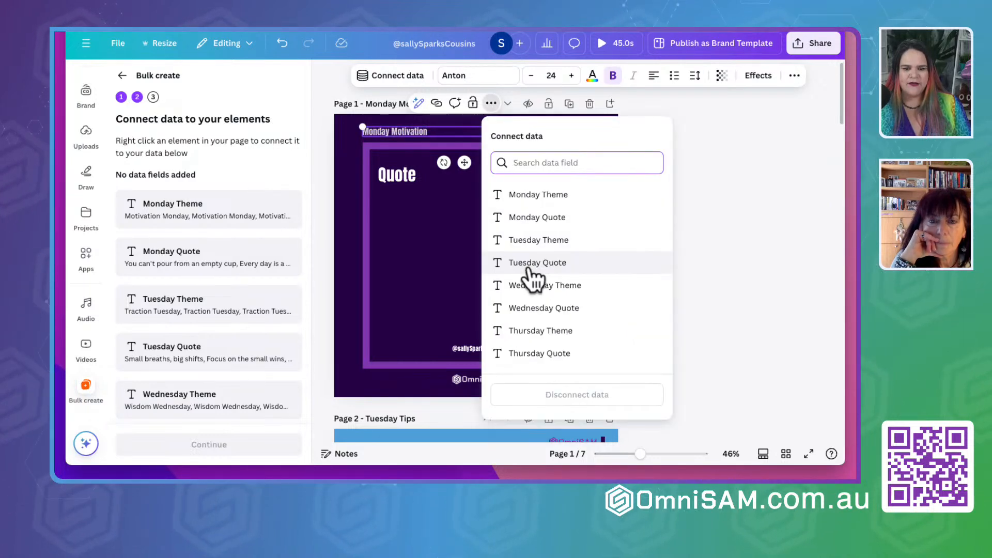
{"action": "left_click", "coordinate": [533, 194]}
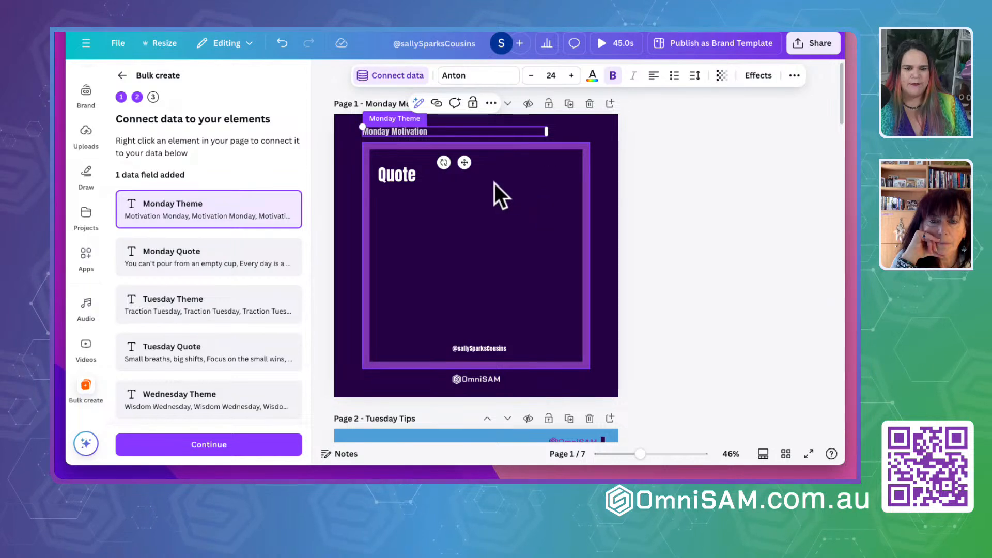
Connect the "Quote" text on page 1 to the Monday Quote data field
{"action": "double_click", "coordinate": [397, 174]}
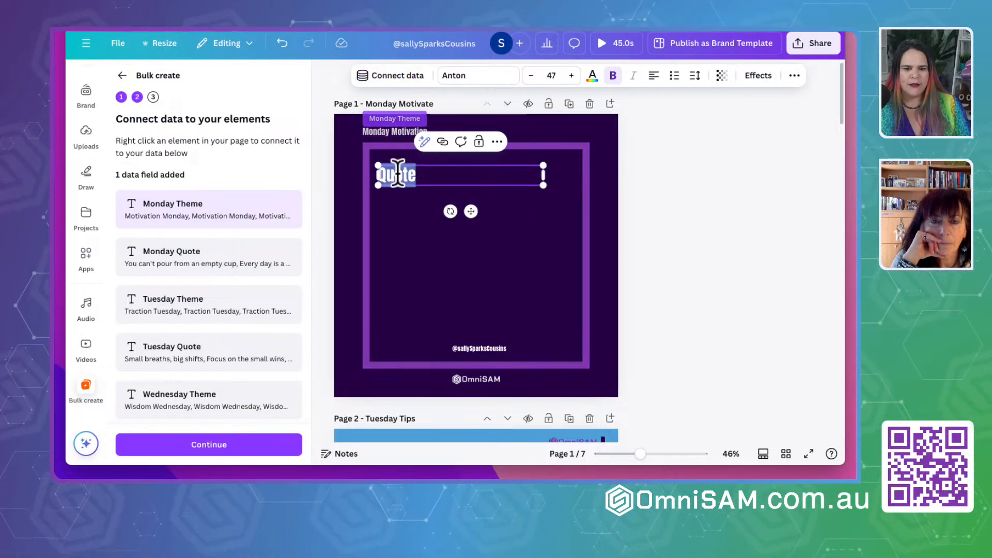
{"action": "left_click", "coordinate": [497, 142]}
{"action": "left_click", "coordinate": [541, 326]}
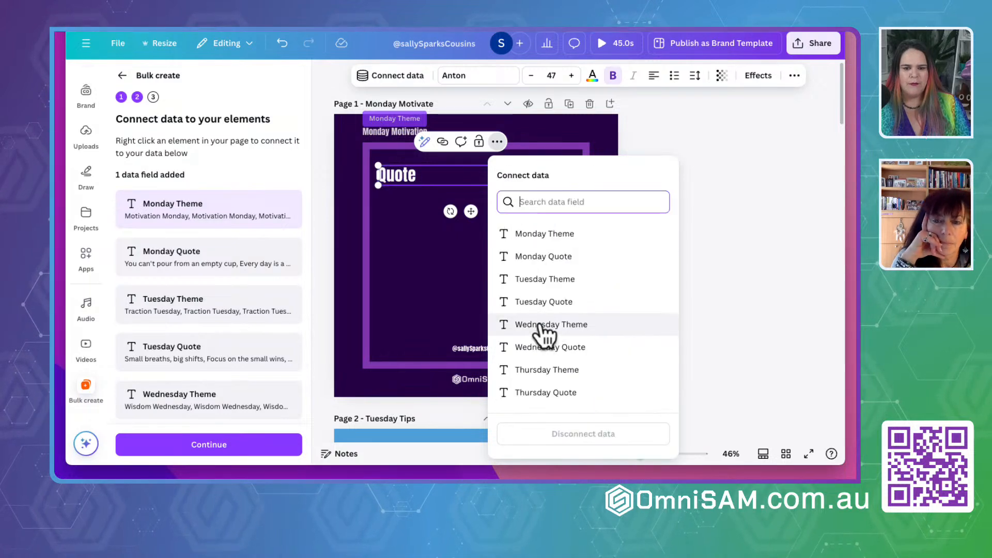
{"action": "left_click", "coordinate": [540, 255]}
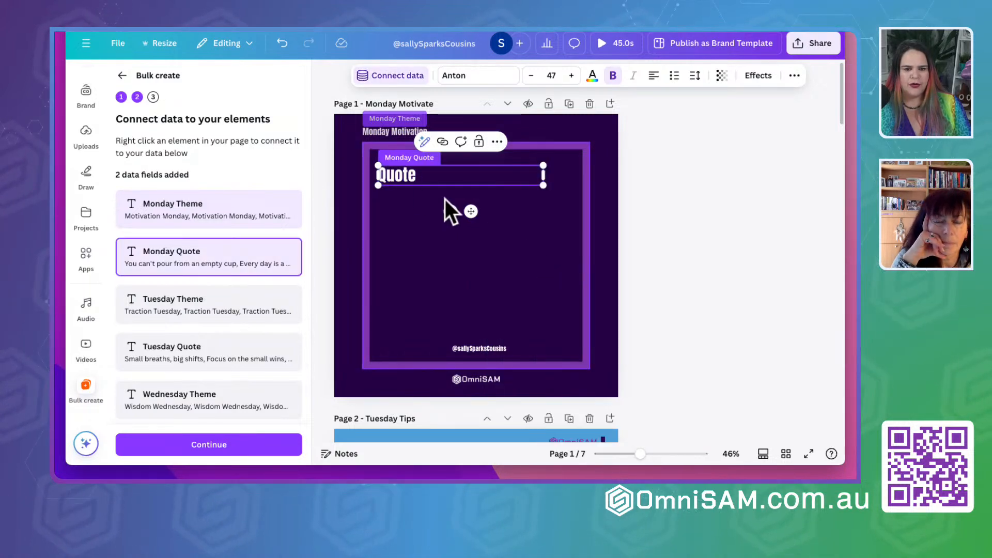
Connect the "Tuesday Tips" text on page 2 to the Tuesday Theme data field
{"action": "scroll", "coordinate": [427, 317], "scroll_direction": "down", "scroll_amount": 2}
{"action": "scroll", "coordinate": [427, 318], "scroll_direction": "down", "scroll_amount": 5}
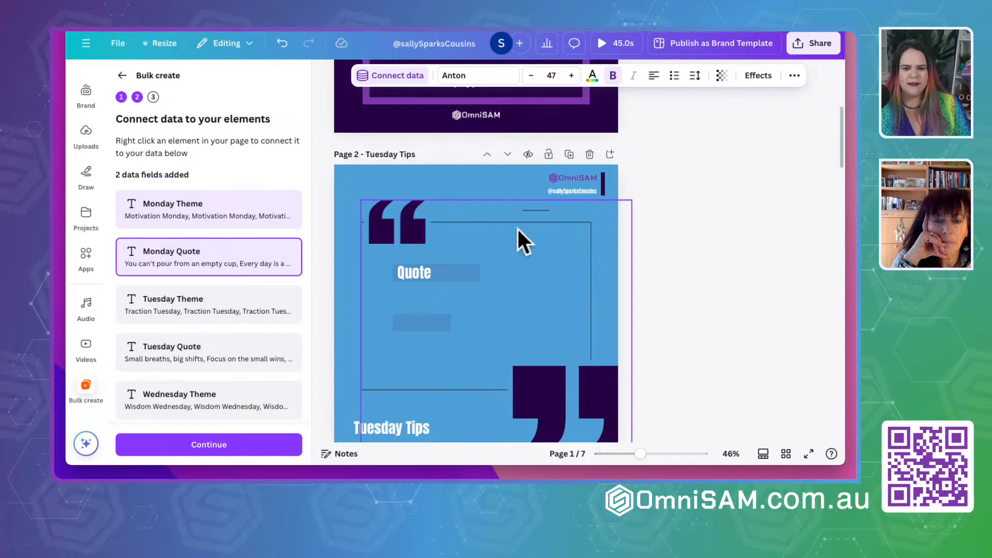
{"action": "scroll", "coordinate": [412, 274], "scroll_direction": "down", "scroll_amount": 1}
{"action": "scroll", "coordinate": [411, 271], "scroll_direction": "down", "scroll_amount": 2}
{"action": "left_click", "coordinate": [382, 335]}
{"action": "left_click", "coordinate": [471, 302]}
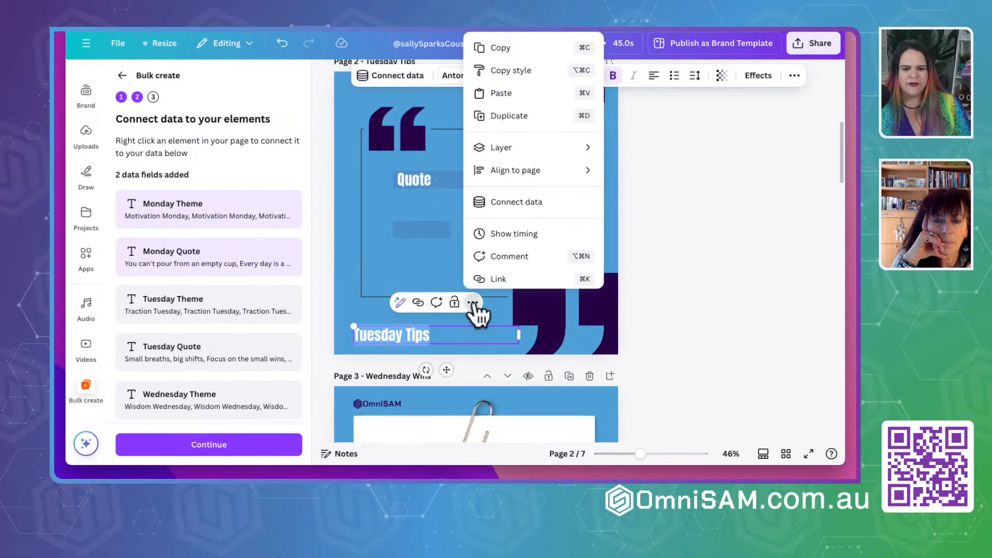
{"action": "left_click", "coordinate": [514, 203]}
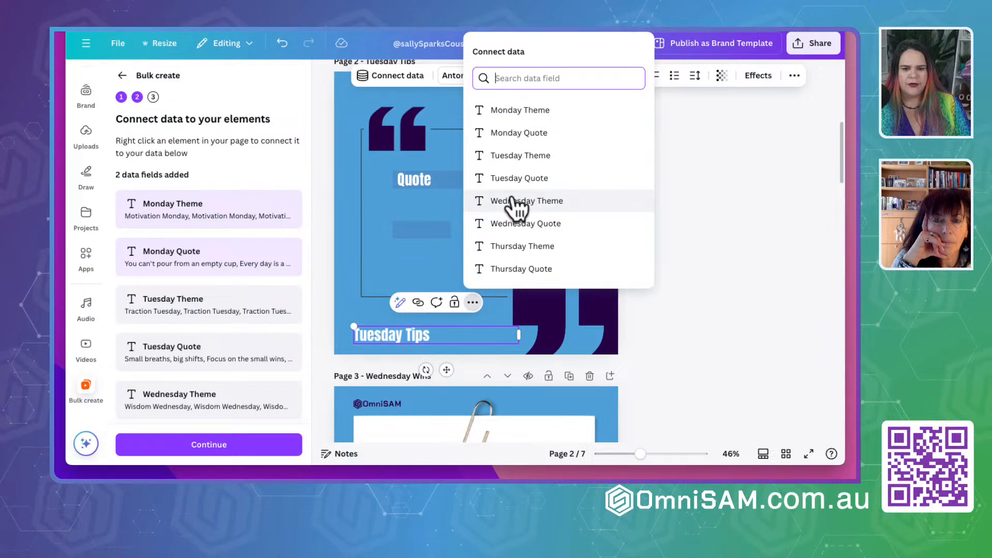
{"action": "left_click", "coordinate": [517, 156]}
Connect the "Quote" text on page 2 to the Tuesday Quote data field
{"action": "left_click", "coordinate": [413, 176]}
{"action": "left_click", "coordinate": [416, 186]}
{"action": "left_click", "coordinate": [517, 148]}
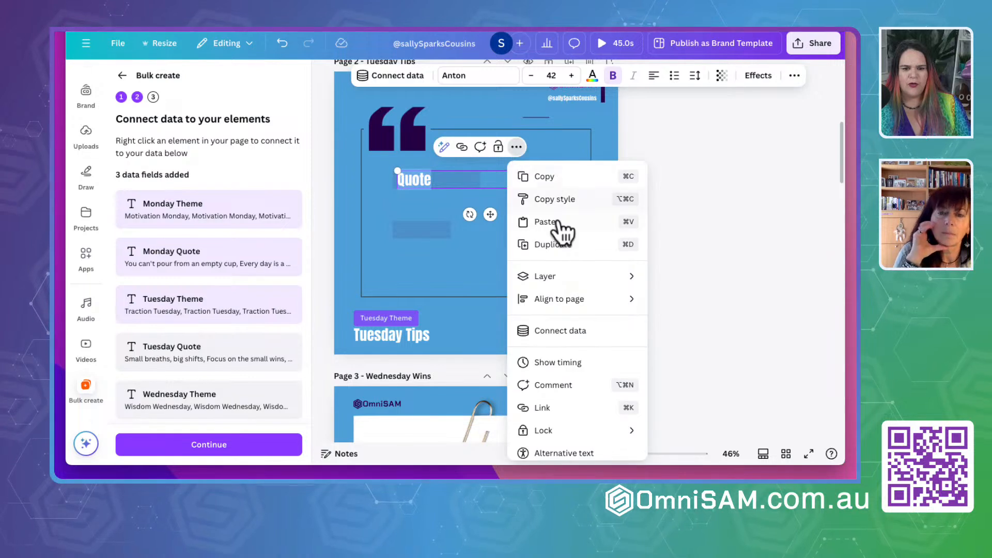
{"action": "left_click", "coordinate": [549, 335]}
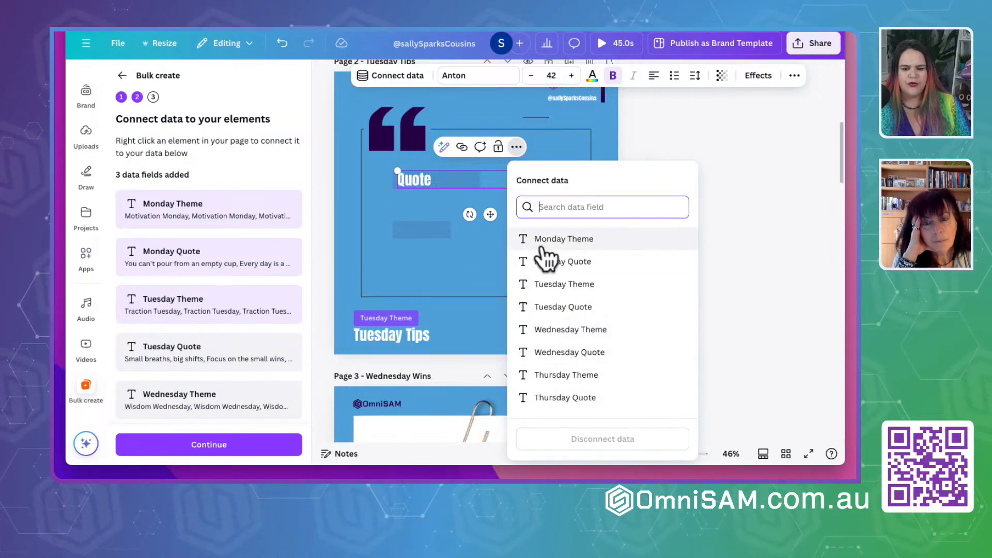
{"action": "left_click", "coordinate": [548, 307]}
Connect the "Wednesday Wins" text on page 3 to the Wednesday Theme data field
{"action": "scroll", "coordinate": [439, 302], "scroll_direction": "down", "scroll_amount": 5}
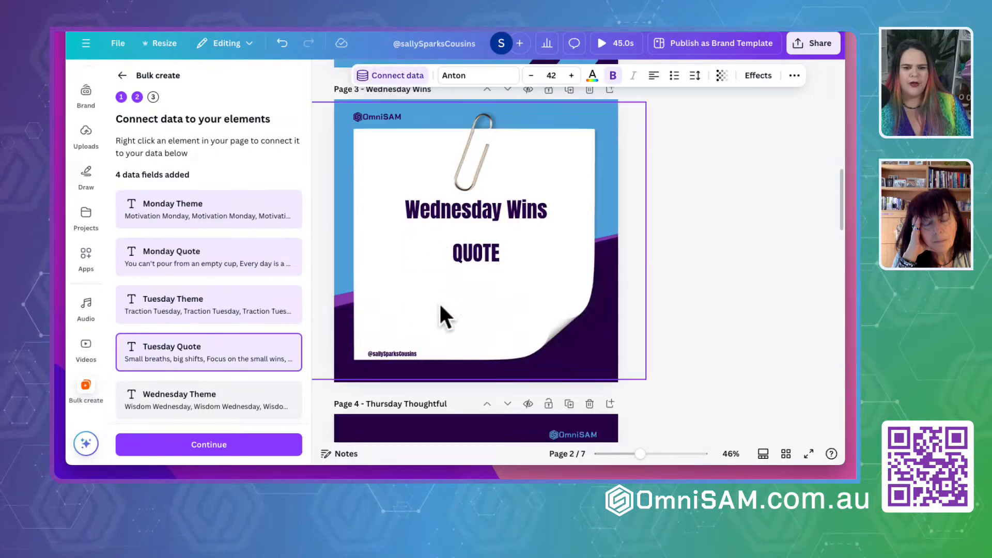
{"action": "scroll", "coordinate": [439, 302], "scroll_direction": "up", "scroll_amount": 1}
{"action": "left_click", "coordinate": [460, 261]}
{"action": "double_click", "coordinate": [460, 256]}
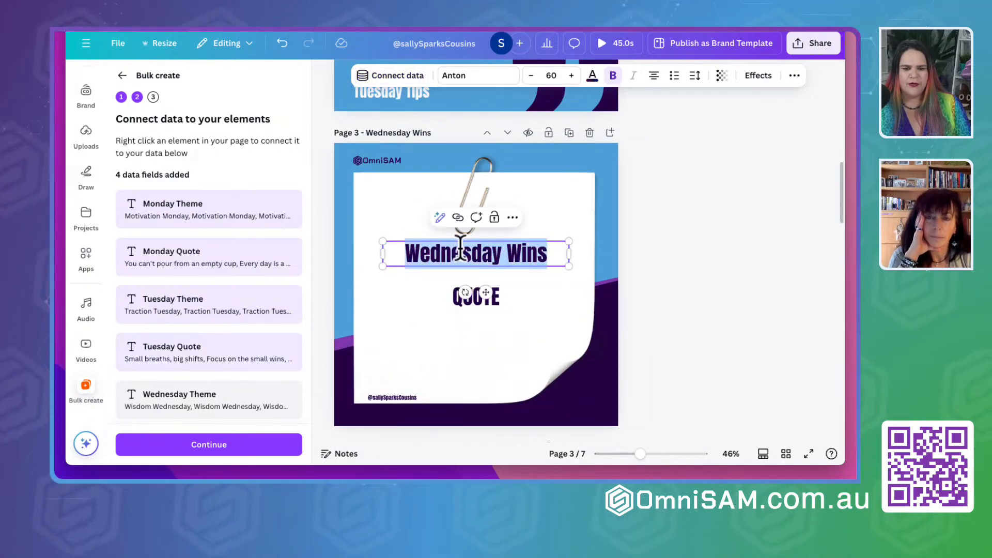
{"action": "left_click", "coordinate": [511, 217]}
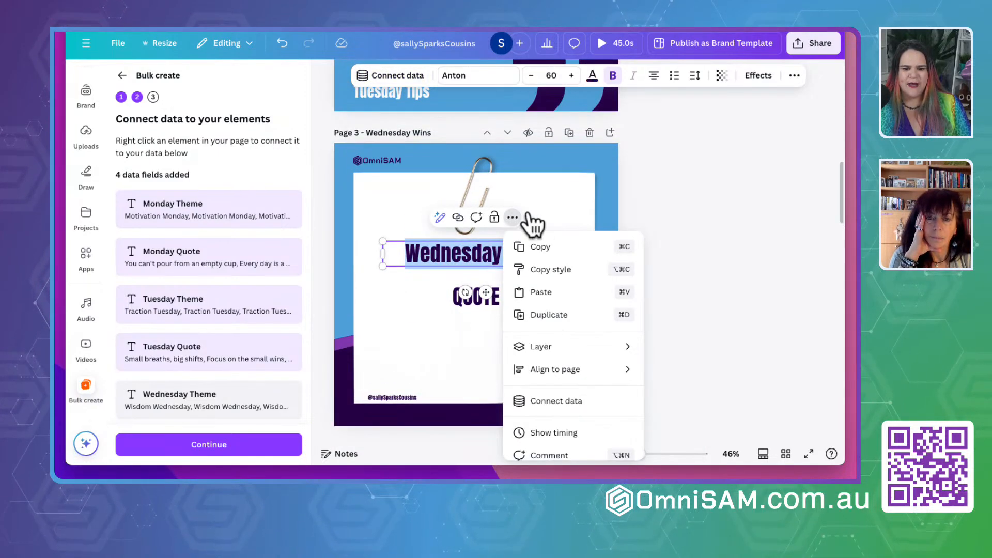
{"action": "left_click", "coordinate": [540, 401]}
{"action": "scroll", "coordinate": [556, 331], "scroll_direction": "down", "scroll_amount": 3}
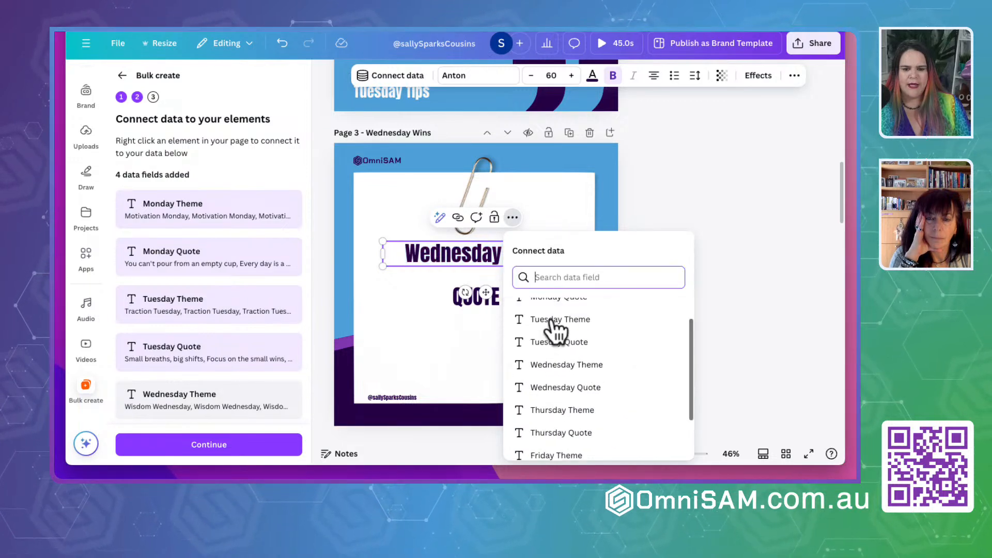
{"action": "left_click", "coordinate": [552, 342]}
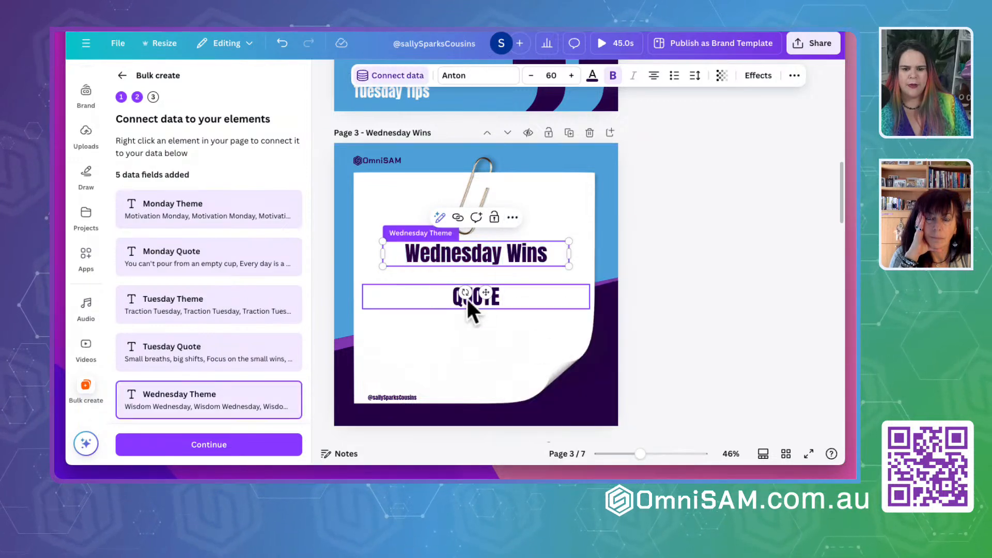
Connect the "QUOTE" text on page 3 to the Wednesday Quote data field
{"action": "left_click", "coordinate": [452, 299]}
{"action": "double_click", "coordinate": [452, 297]}
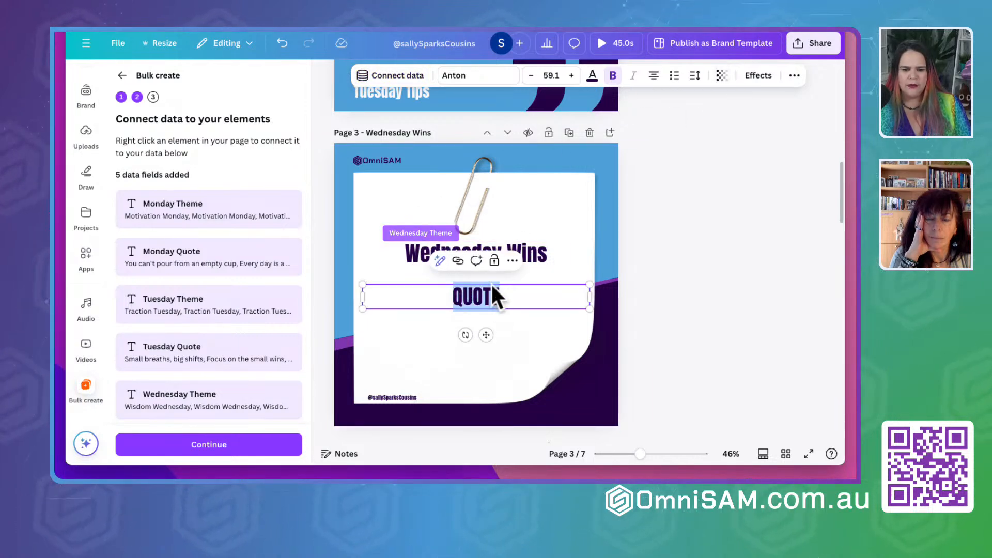
{"action": "left_click", "coordinate": [512, 260]}
{"action": "left_click", "coordinate": [571, 203]}
{"action": "scroll", "coordinate": [572, 207], "scroll_direction": "down", "scroll_amount": 2}
{"action": "left_click", "coordinate": [571, 212]}
Connect the "QUOTE" text on page 4 to the Thursday Theme data field
{"action": "scroll", "coordinate": [501, 272], "scroll_direction": "down", "scroll_amount": 6}
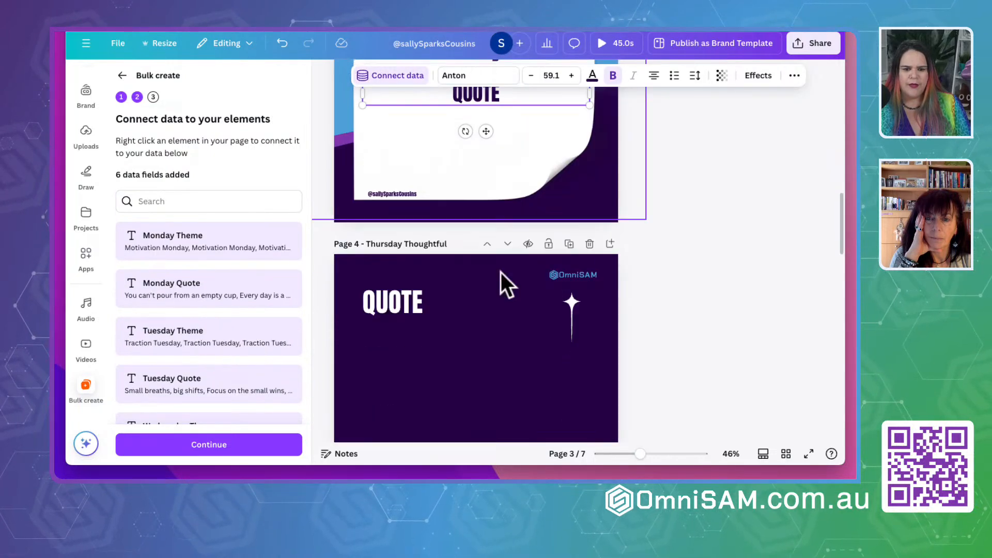
{"action": "double_click", "coordinate": [395, 176]}
{"action": "left_click", "coordinate": [476, 136]}
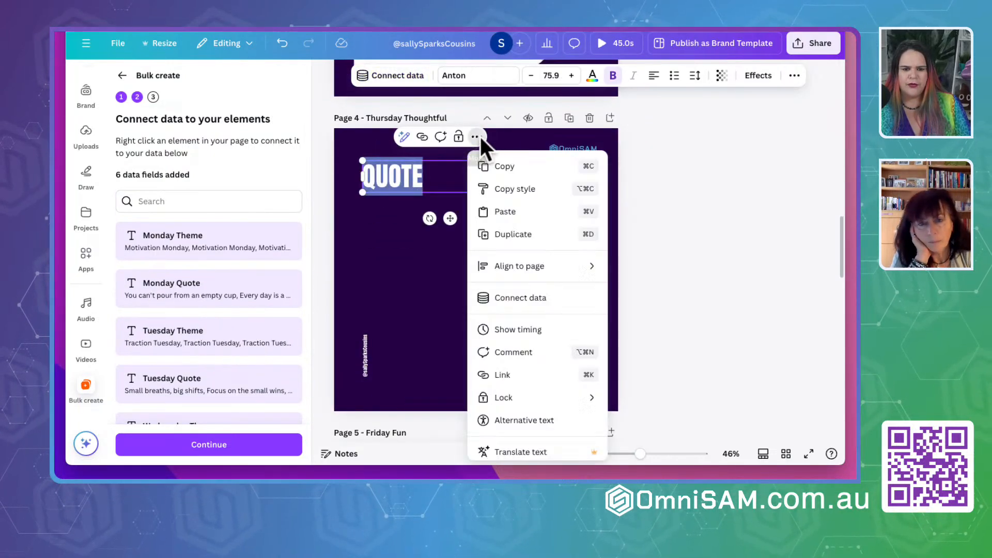
{"action": "left_click", "coordinate": [531, 304]}
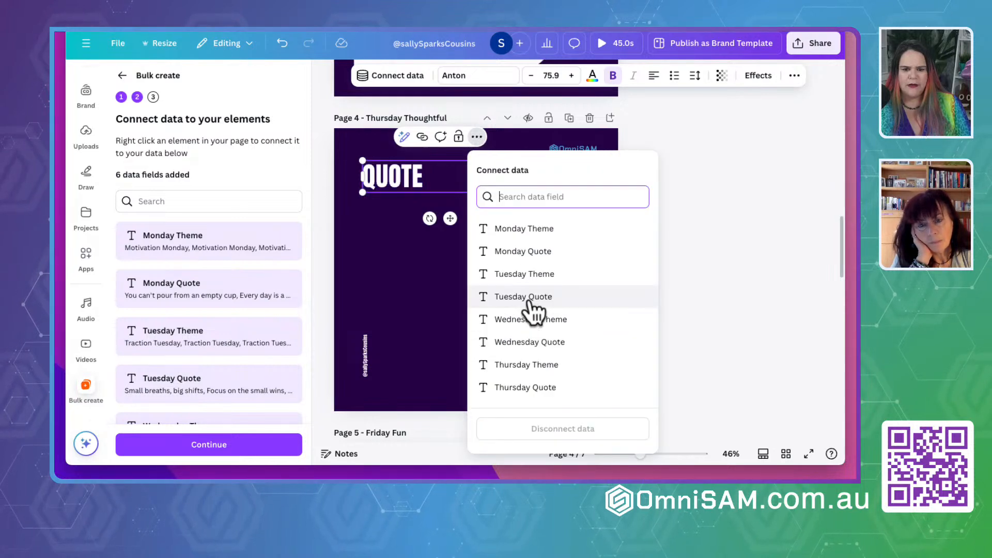
{"action": "left_click", "coordinate": [525, 365]}
Connect the "Thoughtful Thursday" text on page 4 to the Thursday Theme data field
{"action": "left_click", "coordinate": [525, 367]}
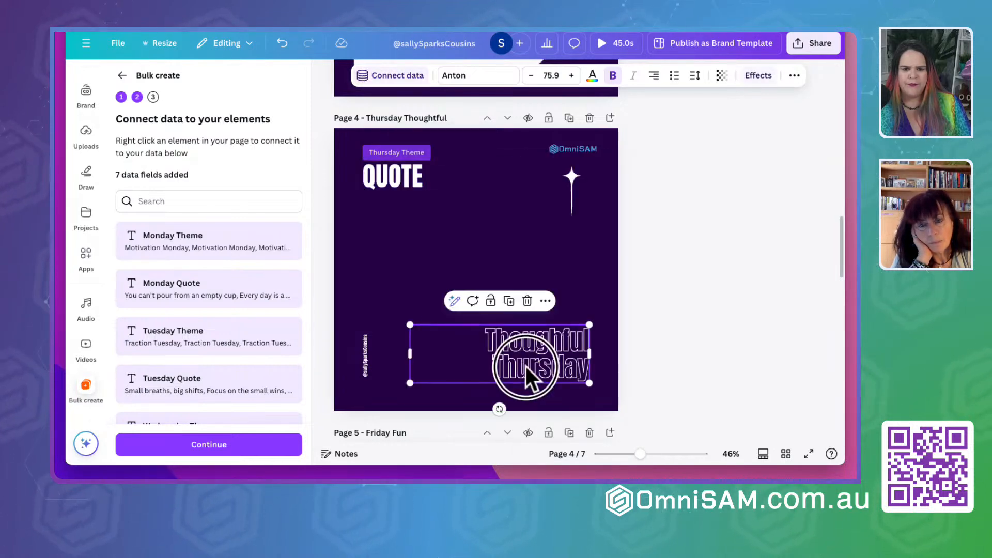
{"action": "double_click", "coordinate": [526, 366]}
{"action": "left_click_drag", "start_coordinate": [497, 341], "coordinate": [606, 382]}
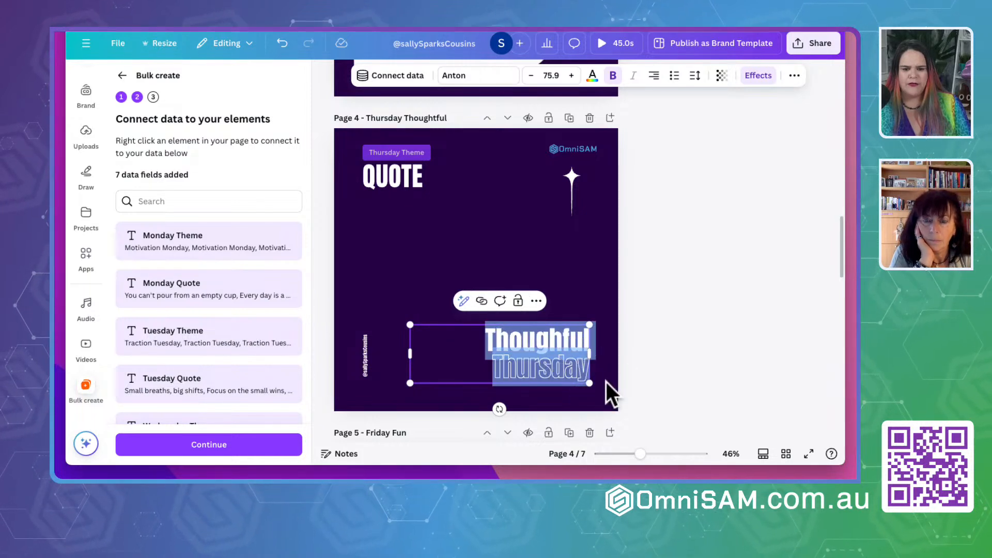
{"action": "left_click", "coordinate": [536, 301]}
{"action": "left_click", "coordinate": [572, 180]}
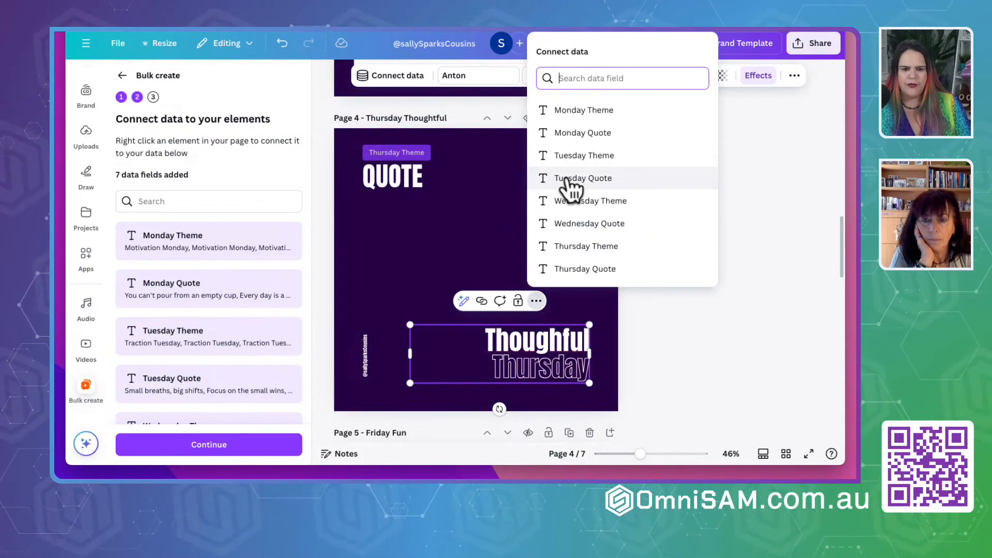
{"action": "left_click", "coordinate": [578, 247]}
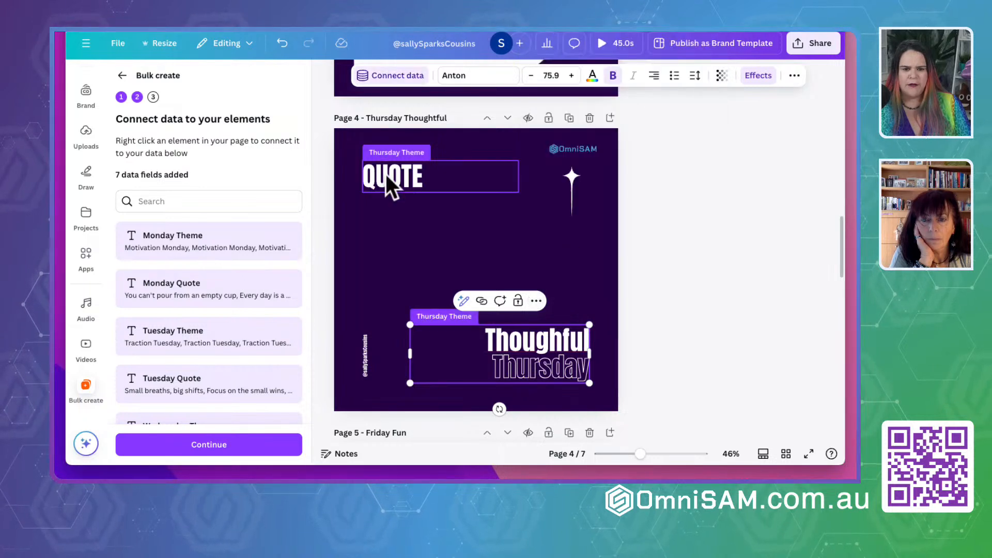
Switch the "QUOTE" text on page 4 to the Thursday Quote data field
{"action": "left_click", "coordinate": [388, 175]}
{"action": "double_click", "coordinate": [409, 171]}
{"action": "left_click", "coordinate": [476, 137]}
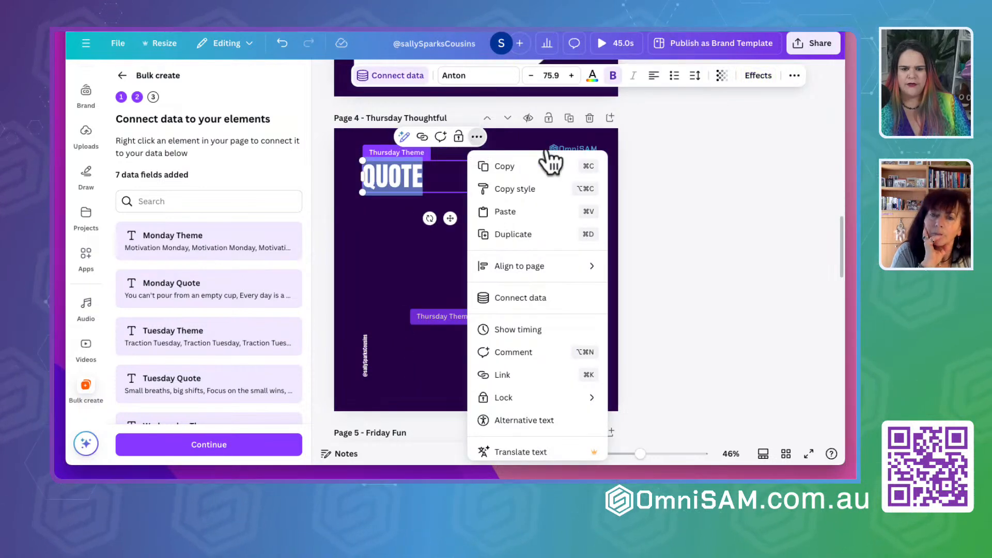
{"action": "left_click", "coordinate": [524, 299]}
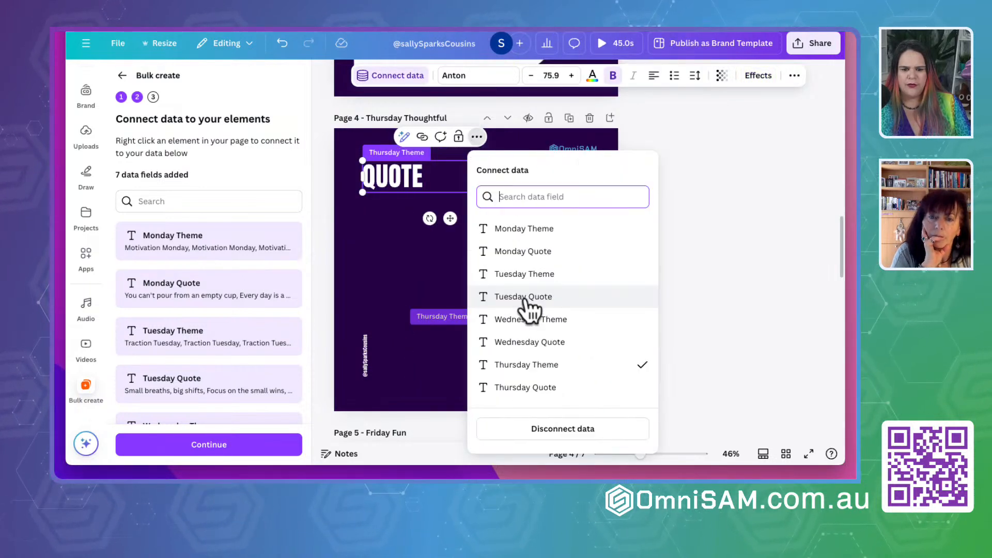
{"action": "left_click", "coordinate": [523, 387]}
Connect the "Friday Fun" text on page 5 to the Friday Theme data field
{"action": "scroll", "coordinate": [495, 351], "scroll_direction": "down", "scroll_amount": 5}
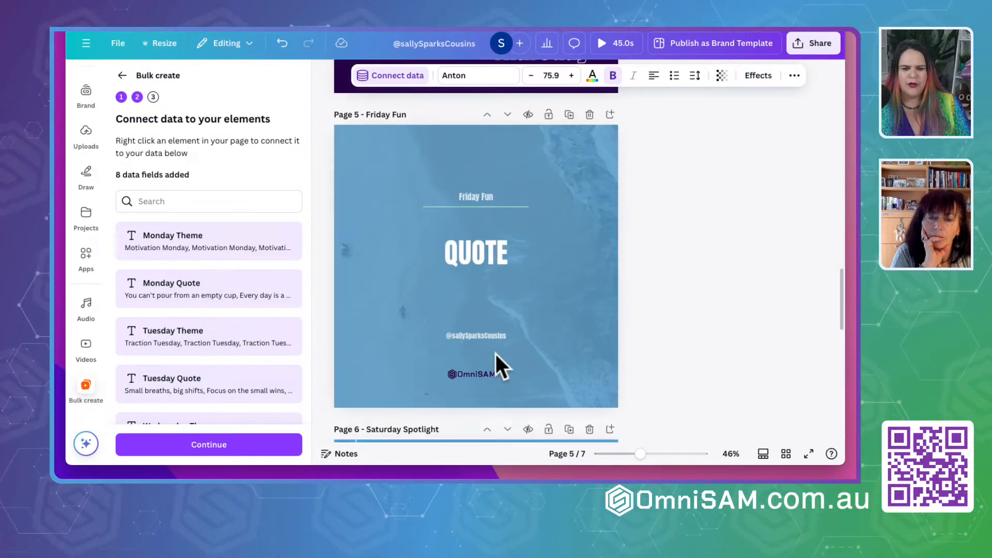
{"action": "left_click", "coordinate": [473, 196]}
{"action": "left_click", "coordinate": [512, 168]}
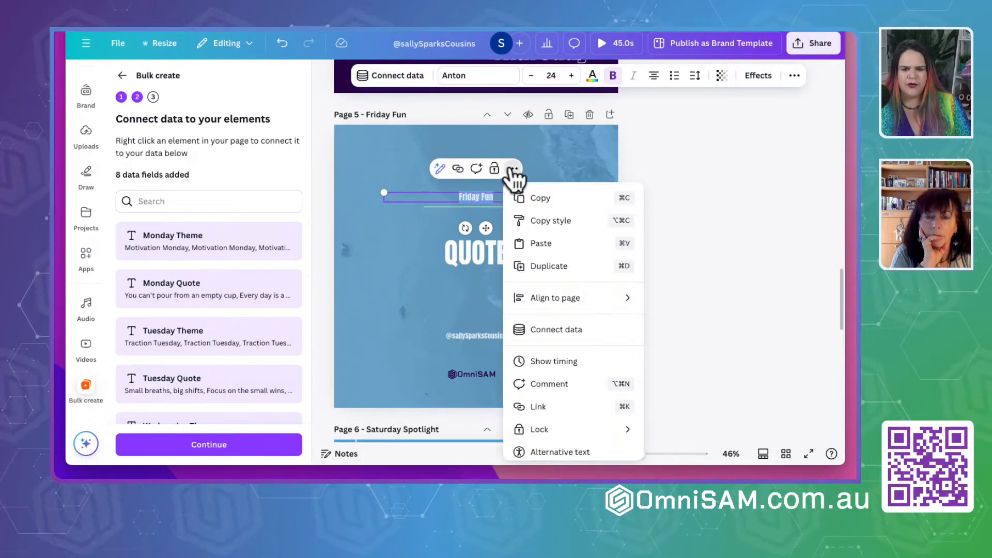
{"action": "left_click", "coordinate": [557, 331]}
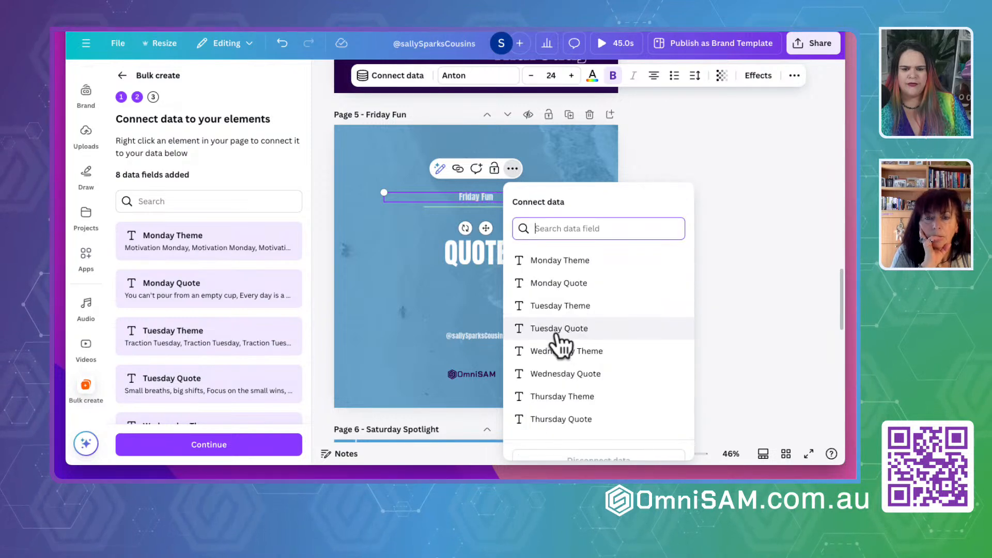
{"action": "scroll", "coordinate": [556, 334], "scroll_direction": "down", "scroll_amount": 3}
{"action": "left_click", "coordinate": [556, 334]}
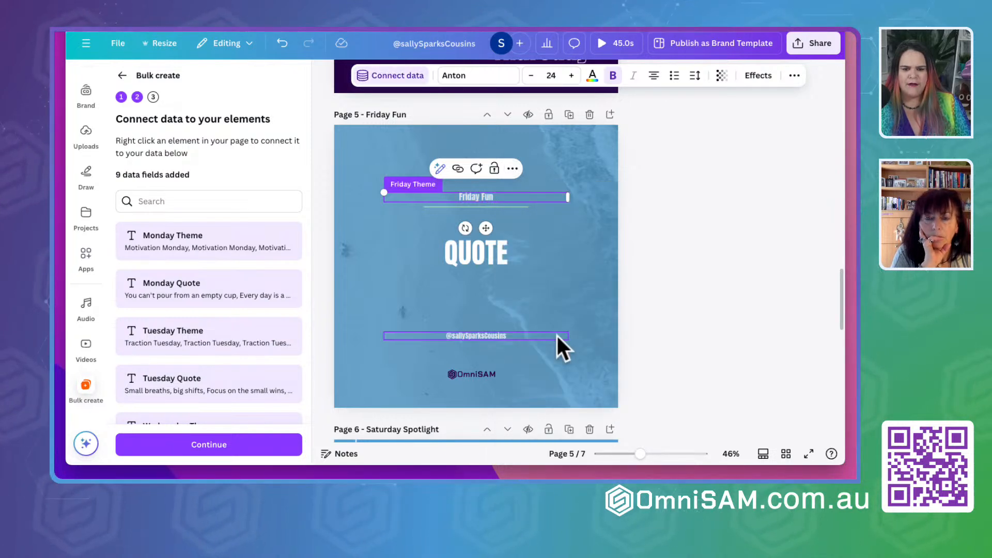
Connect the "QUOTE" text on page 5 to the Friday Quote data field
{"action": "double_click", "coordinate": [467, 252]}
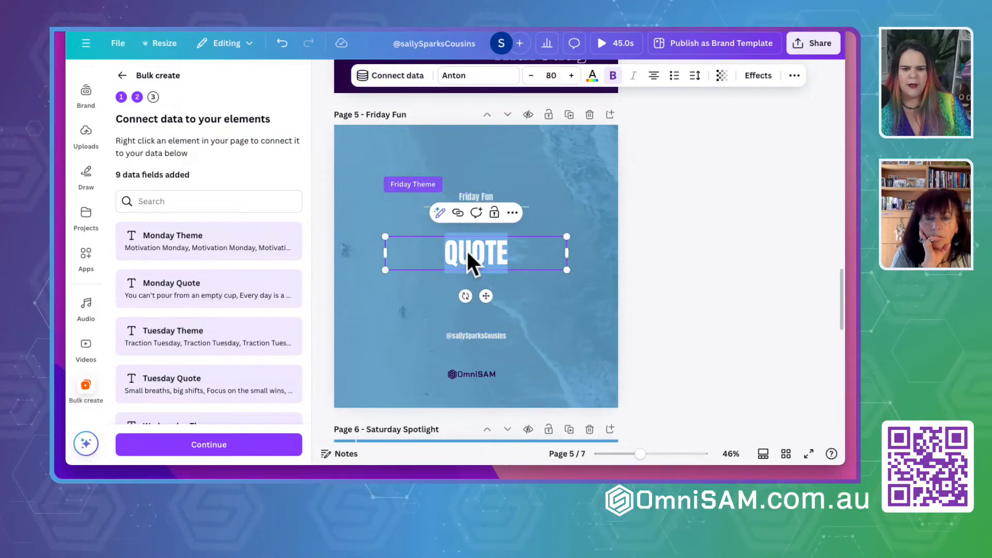
{"action": "left_click", "coordinate": [512, 212]}
{"action": "left_click", "coordinate": [566, 375]}
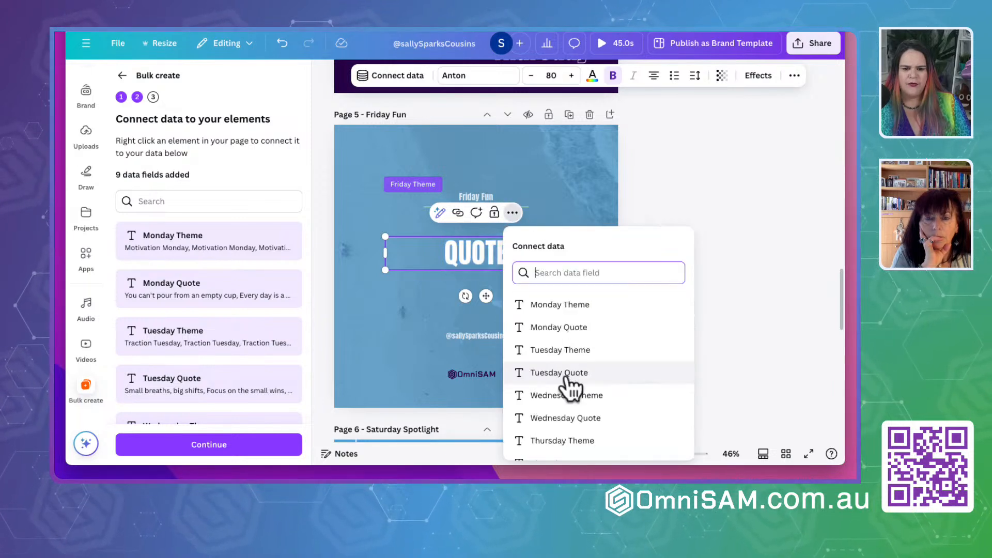
{"action": "scroll", "coordinate": [569, 387], "scroll_direction": "down", "scroll_amount": 3}
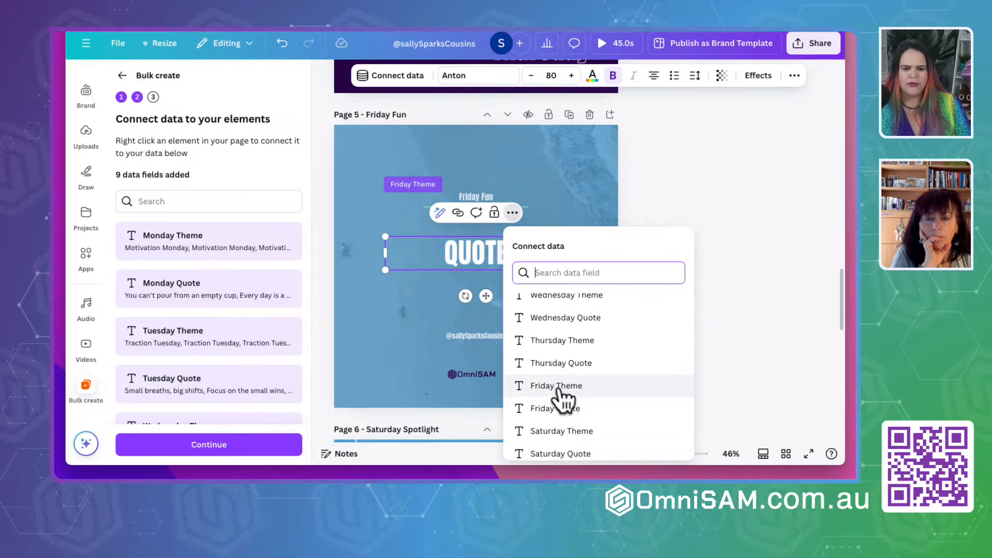
{"action": "left_click", "coordinate": [558, 409]}
Connect the "Saturday Spotlight" text on page 6 to the Saturday Theme data field
{"action": "scroll", "coordinate": [465, 305], "scroll_direction": "down", "scroll_amount": 5}
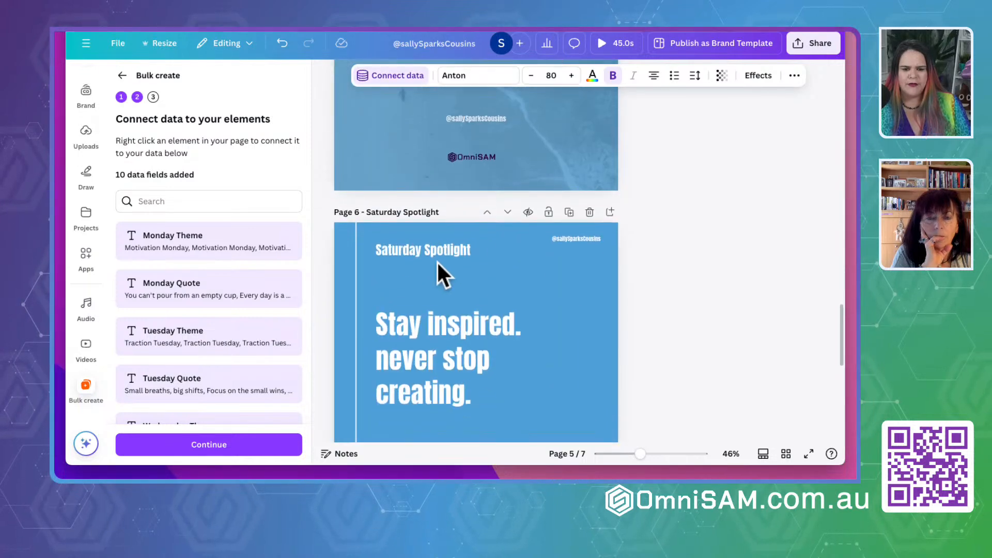
{"action": "left_click", "coordinate": [430, 250]}
{"action": "left_click", "coordinate": [432, 251]}
{"action": "left_click", "coordinate": [469, 218]}
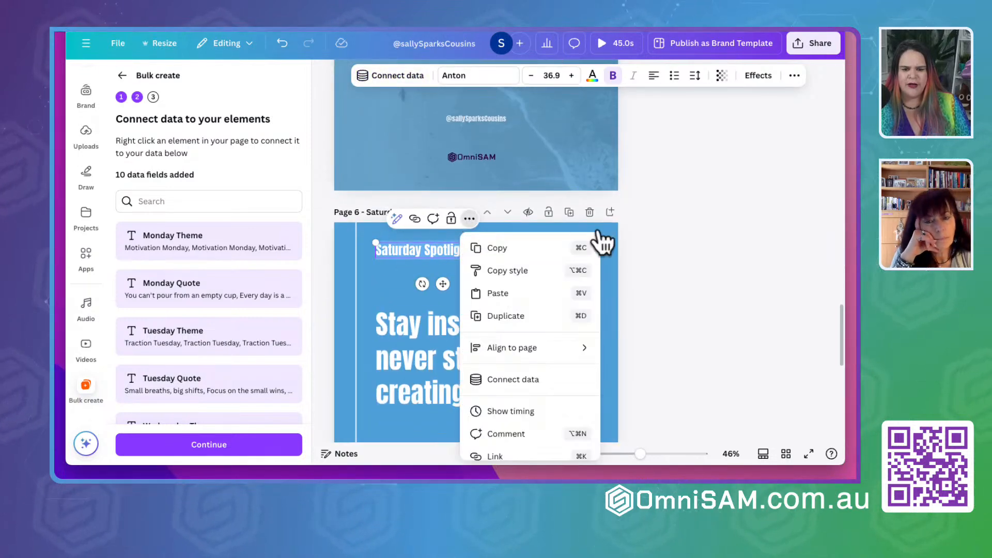
{"action": "left_click", "coordinate": [525, 380]}
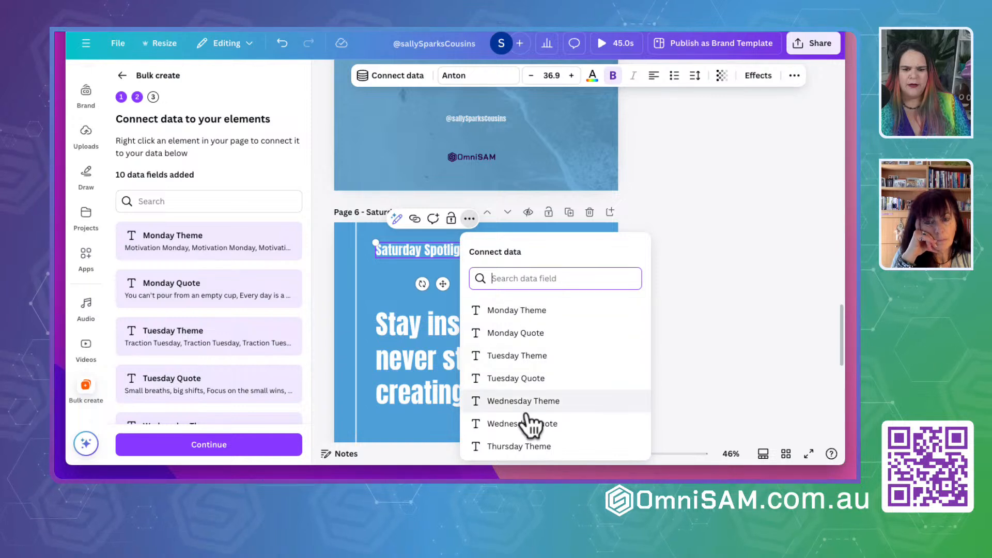
{"action": "scroll", "coordinate": [530, 423], "scroll_direction": "down", "scroll_amount": 2}
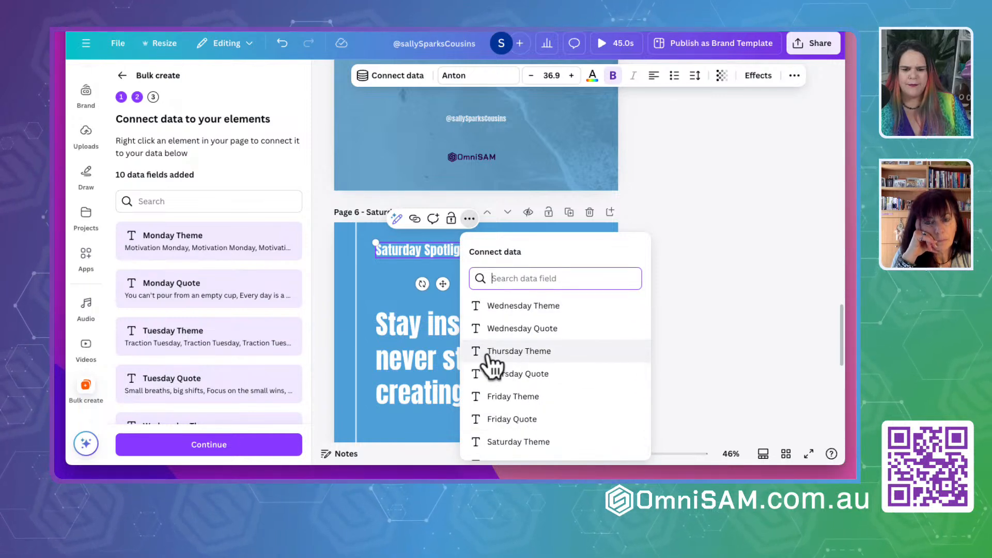
{"action": "scroll", "coordinate": [504, 364], "scroll_direction": "down", "scroll_amount": 2}
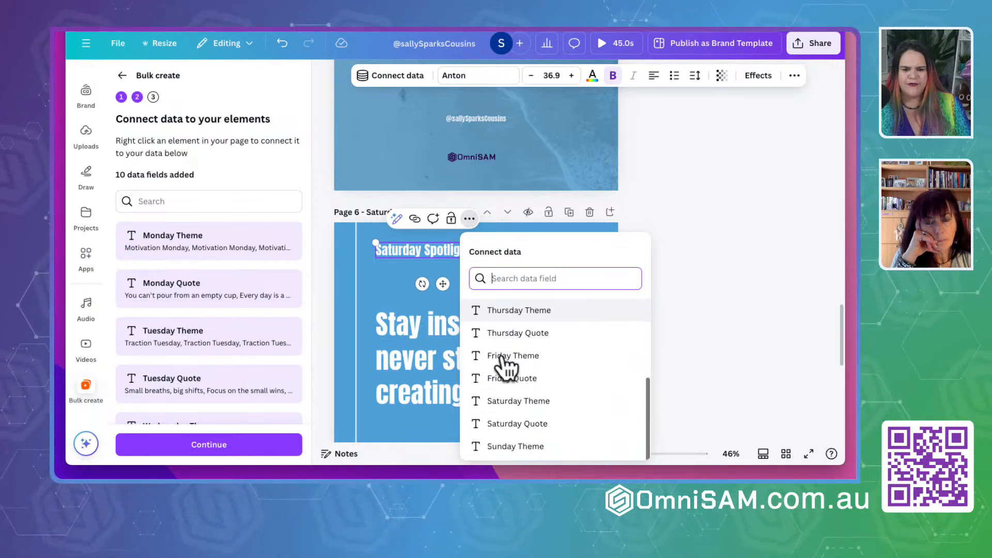
{"action": "left_click", "coordinate": [507, 402]}
Connect the "Stay inspired. never stop creating." text on page 6 to the Saturday Quote data field
{"action": "left_click", "coordinate": [423, 347]}
{"action": "double_click", "coordinate": [423, 347]}
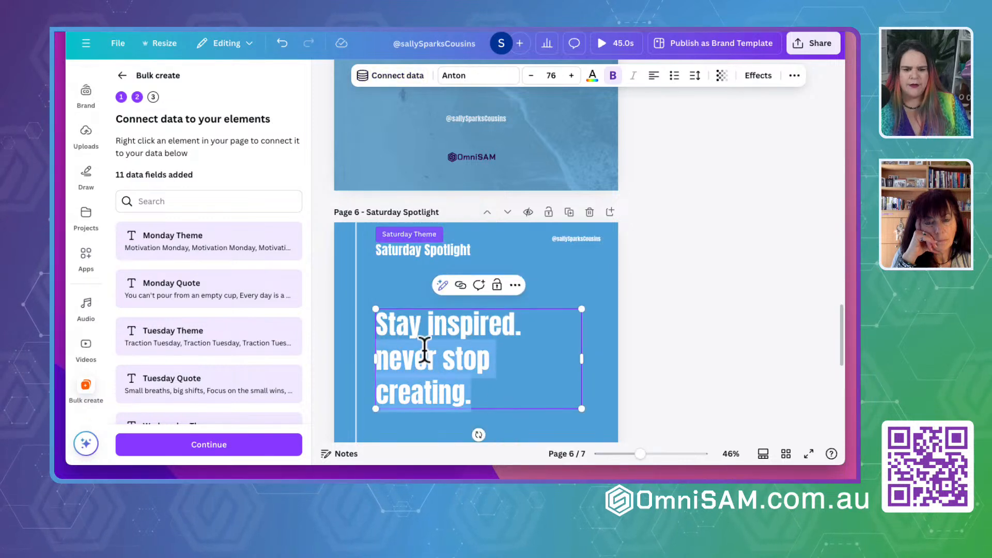
{"action": "left_click", "coordinate": [515, 285]}
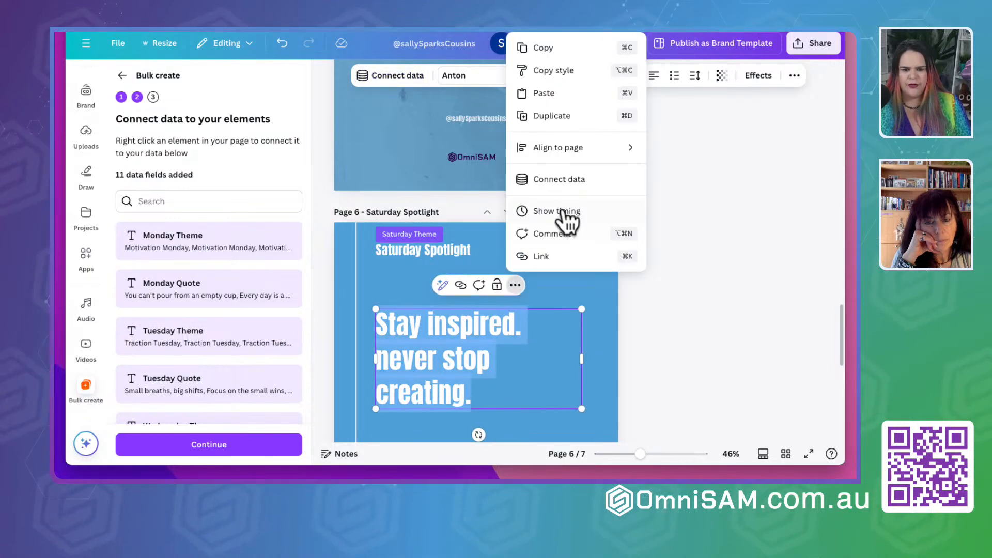
{"action": "left_click", "coordinate": [560, 177]}
{"action": "scroll", "coordinate": [568, 206], "scroll_direction": "down", "scroll_amount": 3}
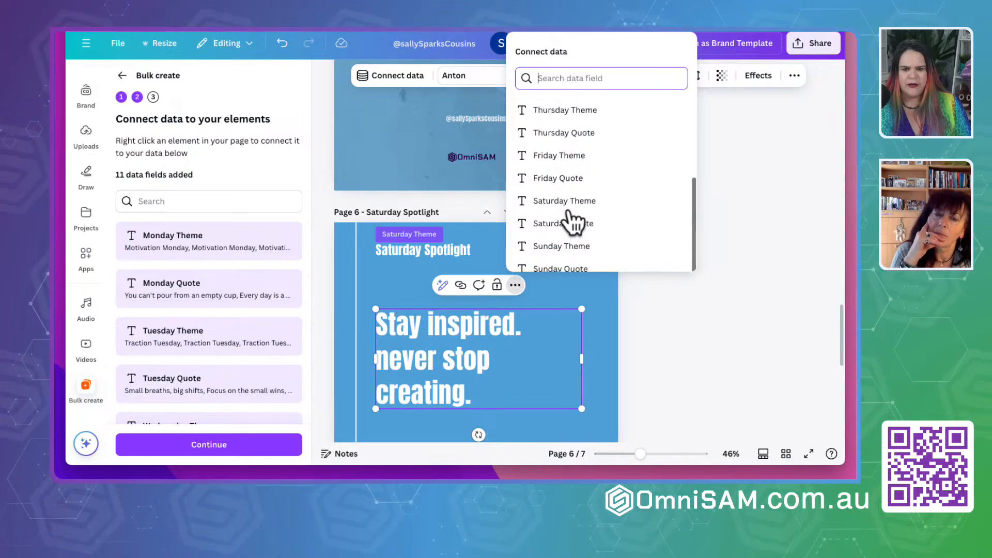
{"action": "left_click", "coordinate": [562, 225]}
Connect the "Self Care Sunday" text on page 7 to the Sunday Theme data field
{"action": "scroll", "coordinate": [476, 321], "scroll_direction": "down", "scroll_amount": 5}
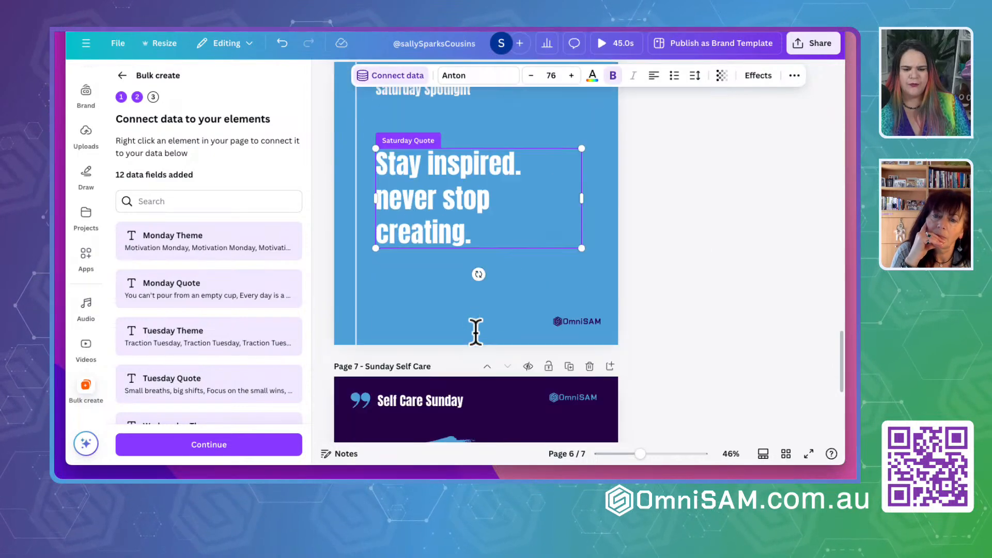
{"action": "left_click", "coordinate": [427, 281]}
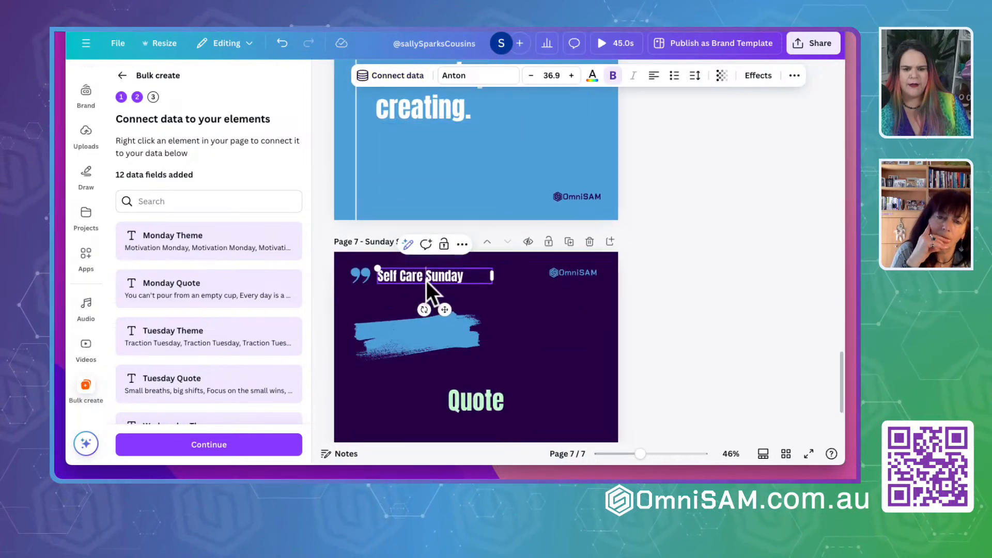
{"action": "left_click", "coordinate": [427, 281]}
{"action": "left_click", "coordinate": [470, 245]}
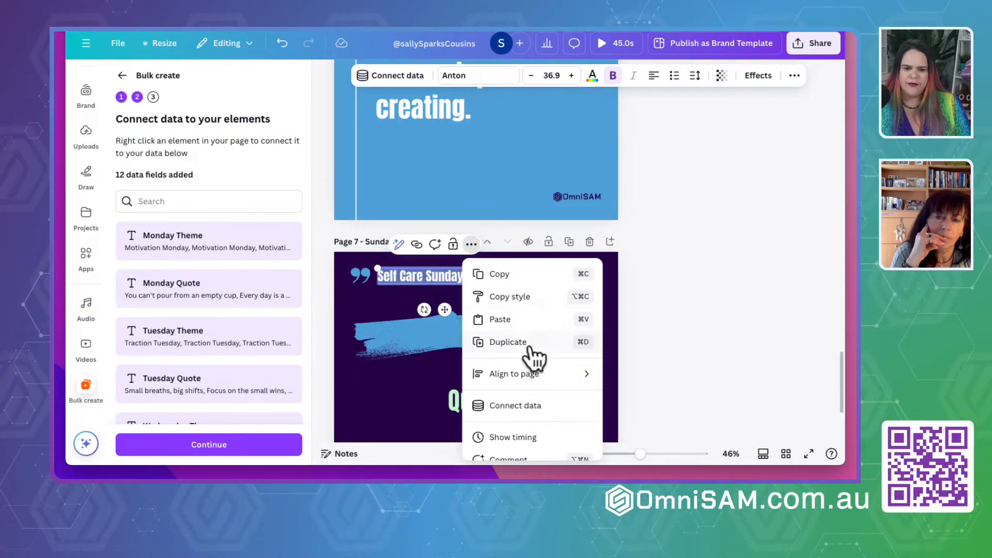
{"action": "left_click", "coordinate": [517, 406]}
{"action": "scroll", "coordinate": [554, 365], "scroll_direction": "down", "scroll_amount": 3}
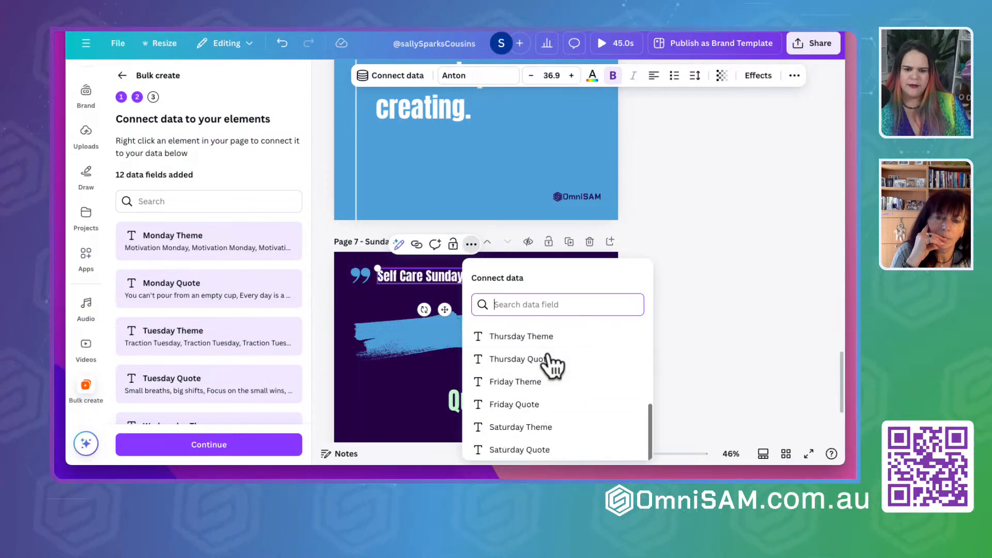
{"action": "scroll", "coordinate": [532, 450], "scroll_direction": "down", "scroll_amount": 1}
{"action": "scroll", "coordinate": [527, 447], "scroll_direction": "down", "scroll_amount": 2}
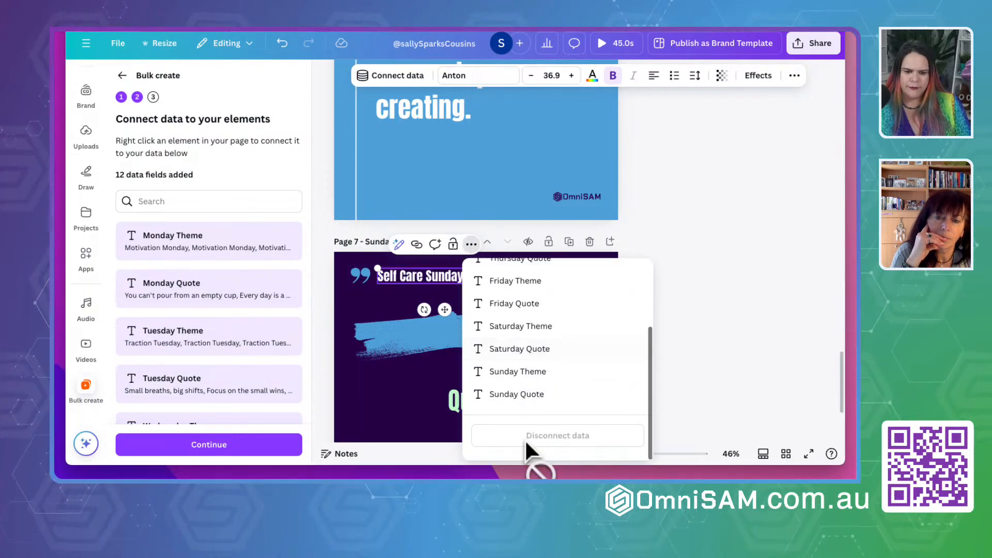
{"action": "left_click", "coordinate": [531, 372]}
Connect the "Quote" text on page 7 to the Sunday Quote data field
{"action": "double_click", "coordinate": [472, 401]}
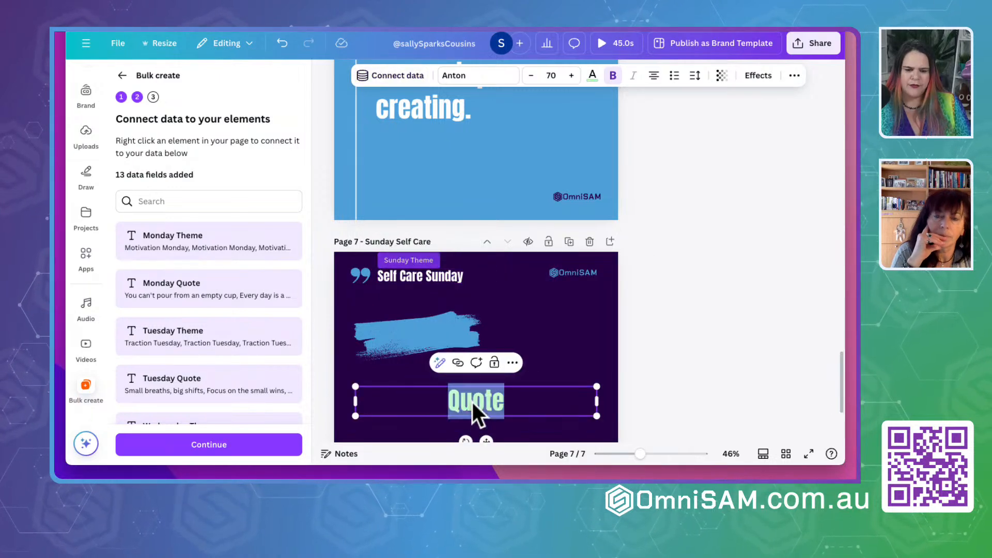
{"action": "left_click", "coordinate": [513, 363]}
{"action": "left_click", "coordinate": [552, 177]}
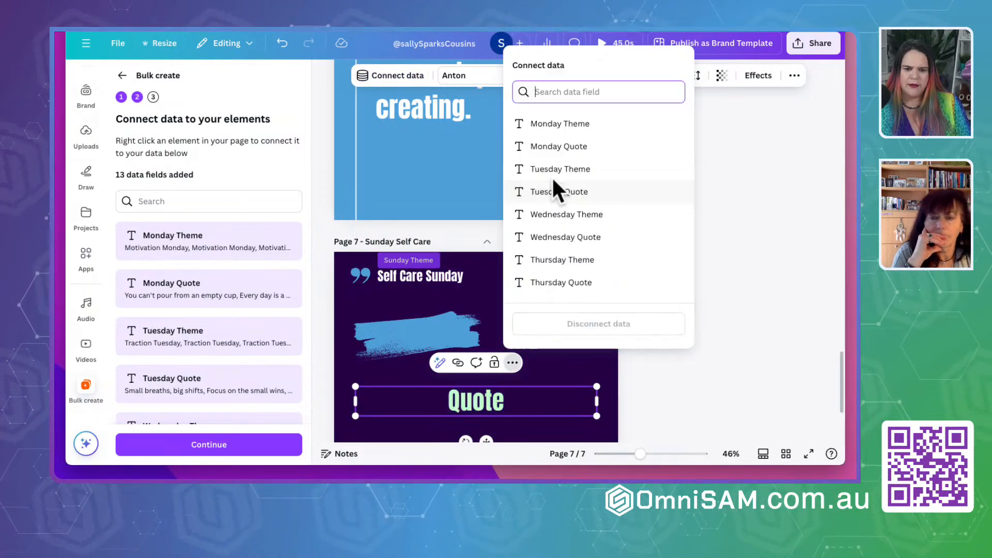
{"action": "scroll", "coordinate": [567, 266], "scroll_direction": "down", "scroll_amount": 3}
{"action": "left_click", "coordinate": [565, 282]}
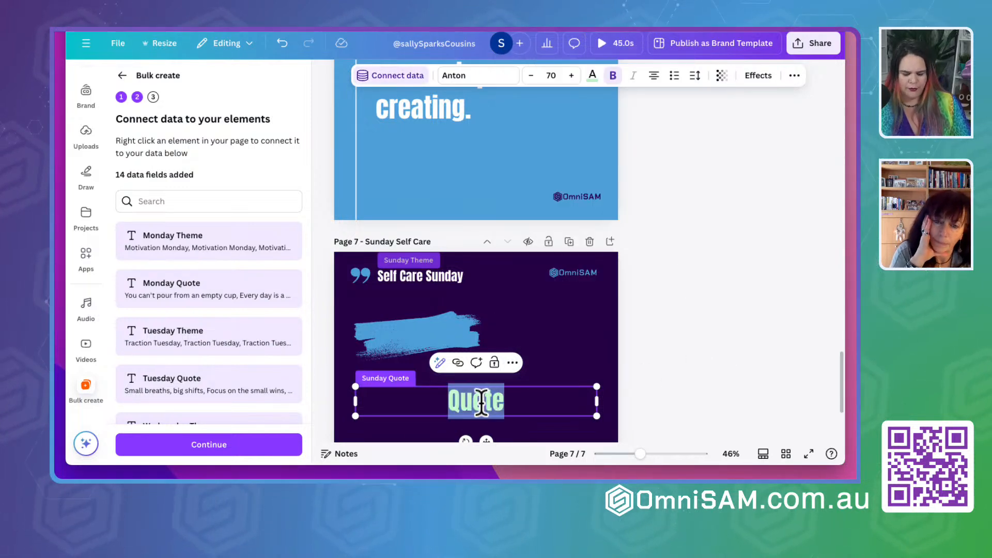
Try to clear the placeholder quote and theme texts on page 7
{"action": "key", "text": "BackSpace"}
{"action": "left_click", "coordinate": [414, 277]}
{"action": "double_click", "coordinate": [413, 277]}
{"action": "key", "text": "BackSpace"}
{"action": "scroll", "coordinate": [414, 278], "scroll_direction": "up", "scroll_amount": 2}
{"action": "scroll", "coordinate": [415, 277], "scroll_direction": "up", "scroll_amount": 1}
{"action": "double_click", "coordinate": [419, 239]}
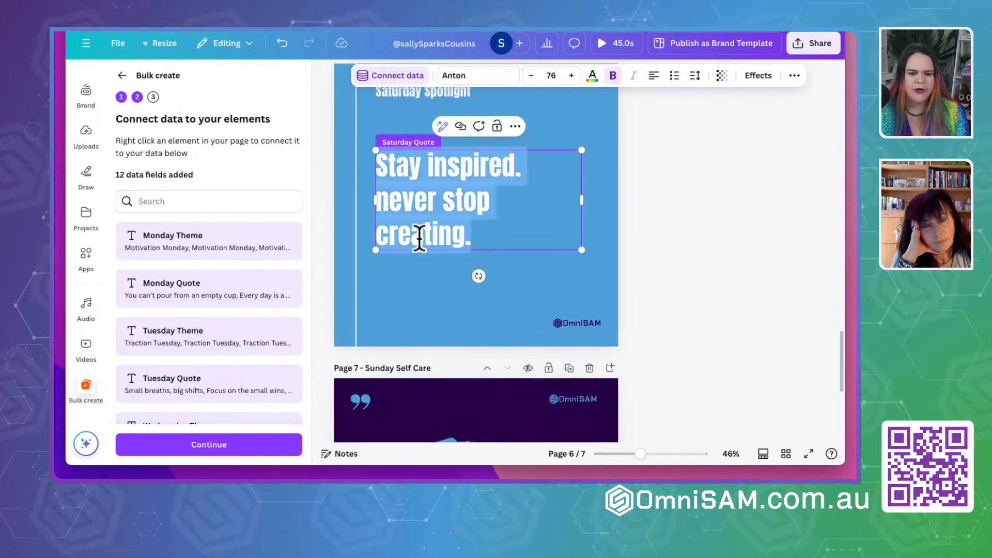
Undo the removal of the connected theme and quote texts on page 7
{"action": "left_click", "coordinate": [398, 411]}
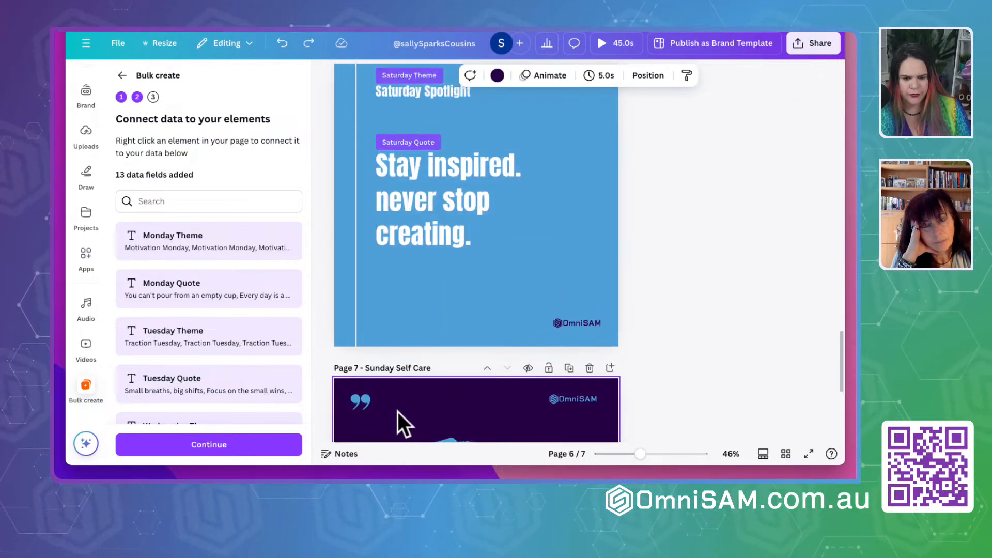
{"action": "left_click", "coordinate": [689, 352]}
{"action": "scroll", "coordinate": [690, 352], "scroll_direction": "down", "scroll_amount": 4}
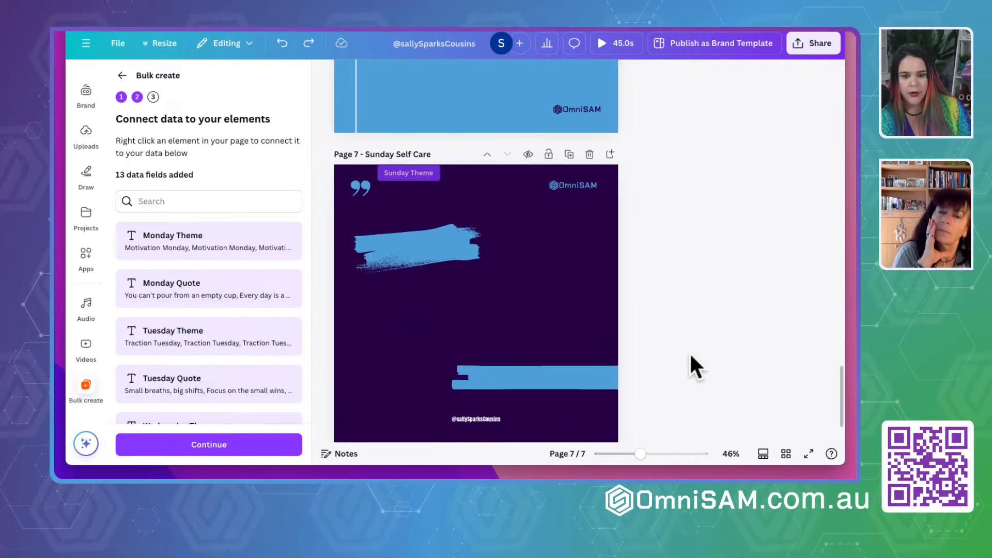
{"action": "left_click", "coordinate": [480, 318]}
{"action": "left_click", "coordinate": [654, 282]}
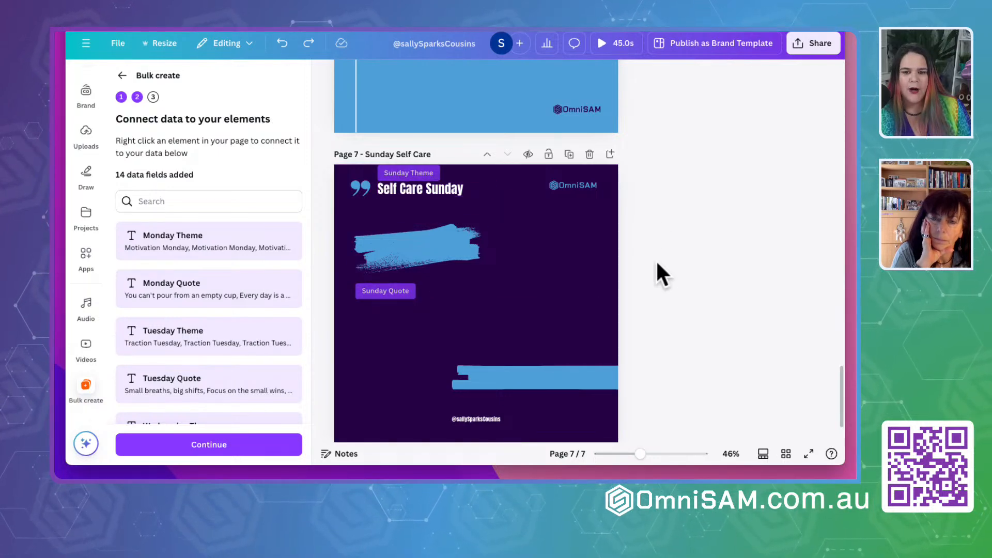
Apply the connected data with all four rows selected and generate 4 designs
{"action": "scroll", "coordinate": [581, 234], "scroll_direction": "up", "scroll_amount": 20}
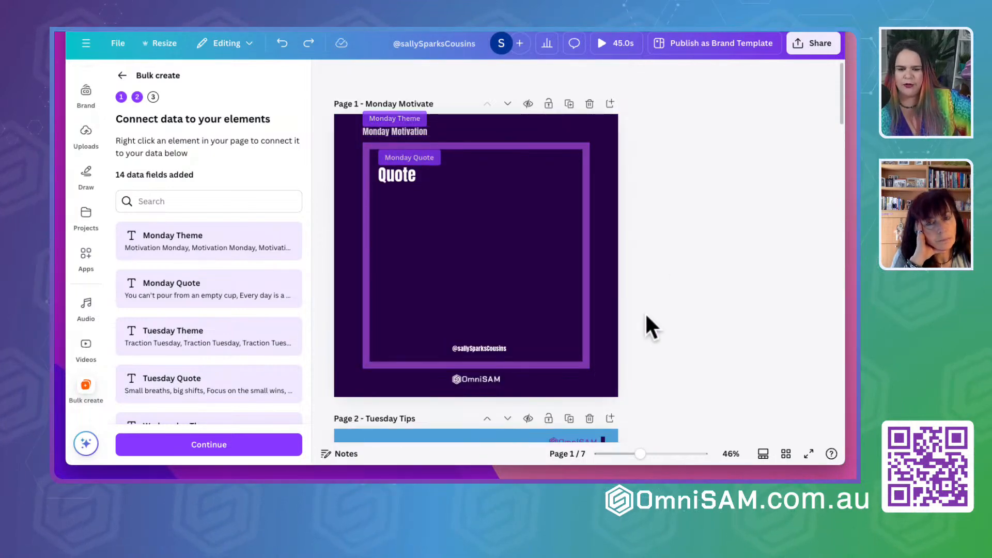
{"action": "scroll", "coordinate": [699, 313], "scroll_direction": "down", "scroll_amount": 3}
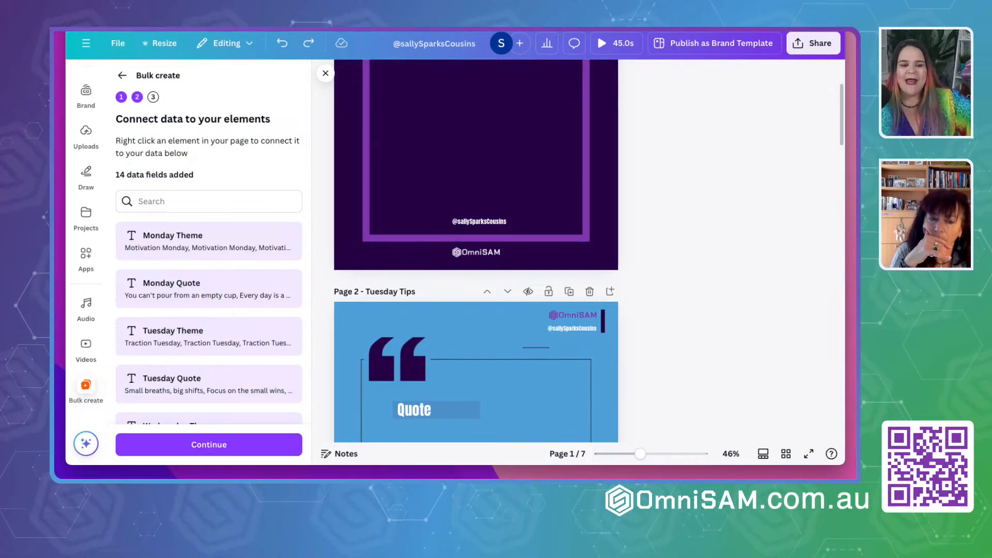
{"action": "scroll", "coordinate": [677, 302], "scroll_direction": "up", "scroll_amount": 3}
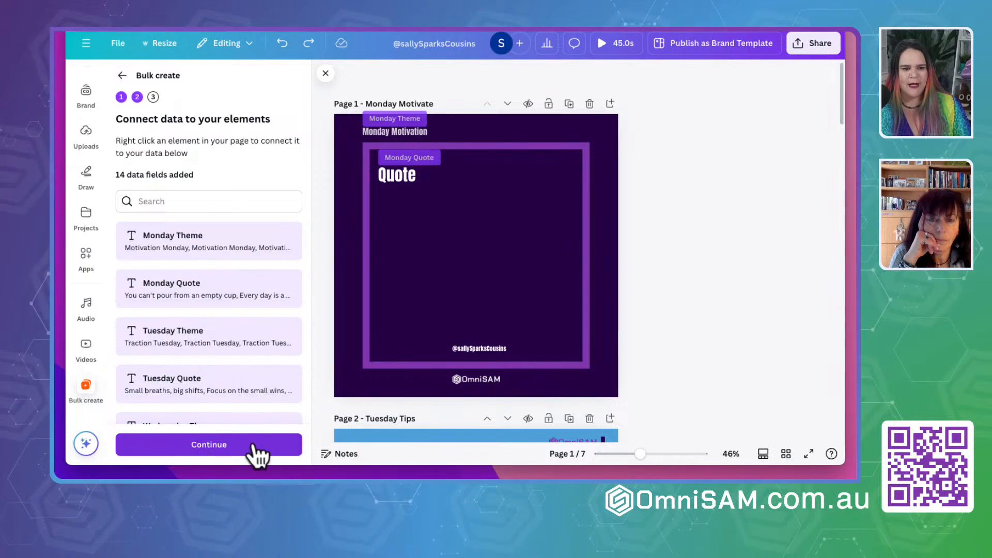
{"action": "left_click", "coordinate": [208, 446]}
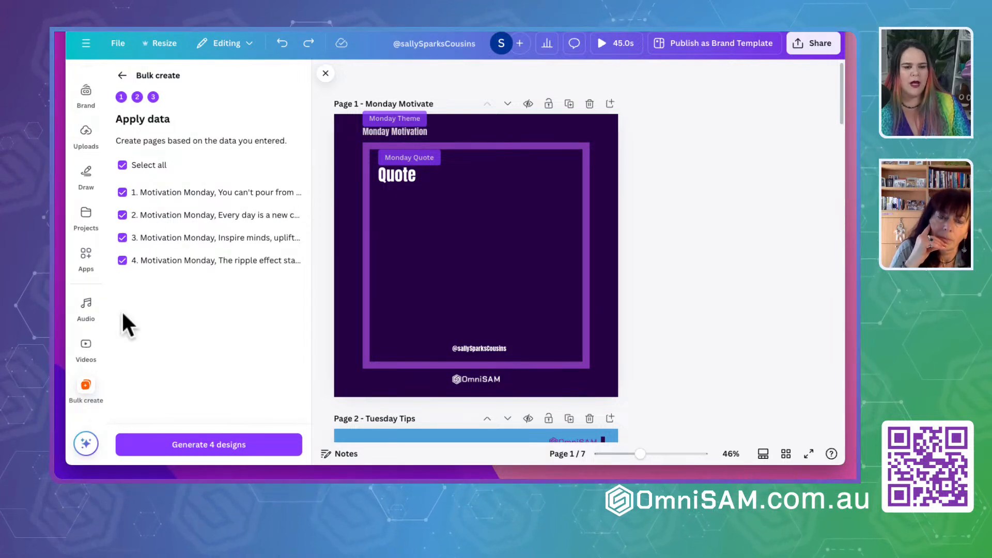
{"action": "left_click", "coordinate": [200, 446]}
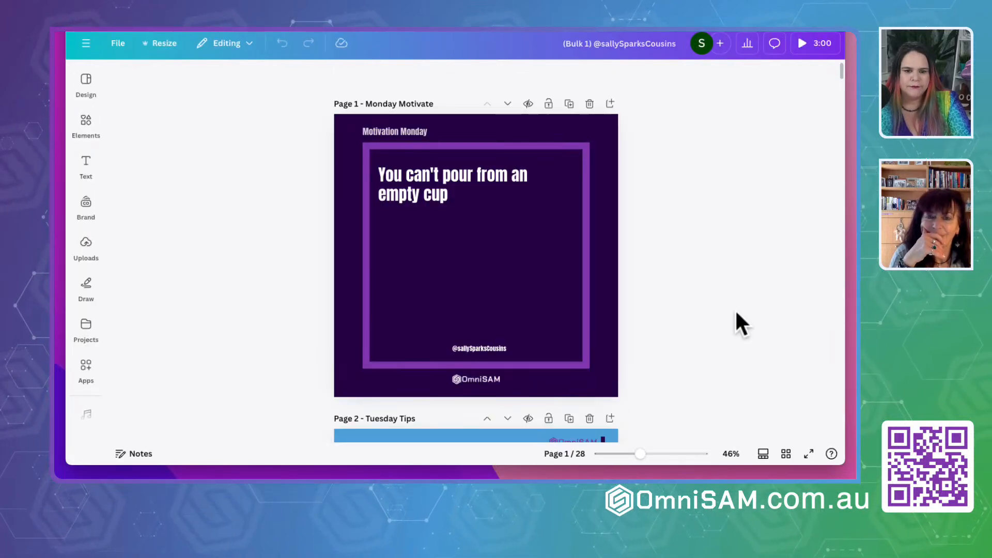
Look through the generated pages to check that each day's theme and quote filled in
{"action": "scroll", "coordinate": [737, 313], "scroll_direction": "down", "scroll_amount": 5}
{"action": "scroll", "coordinate": [736, 313], "scroll_direction": "down", "scroll_amount": 10}
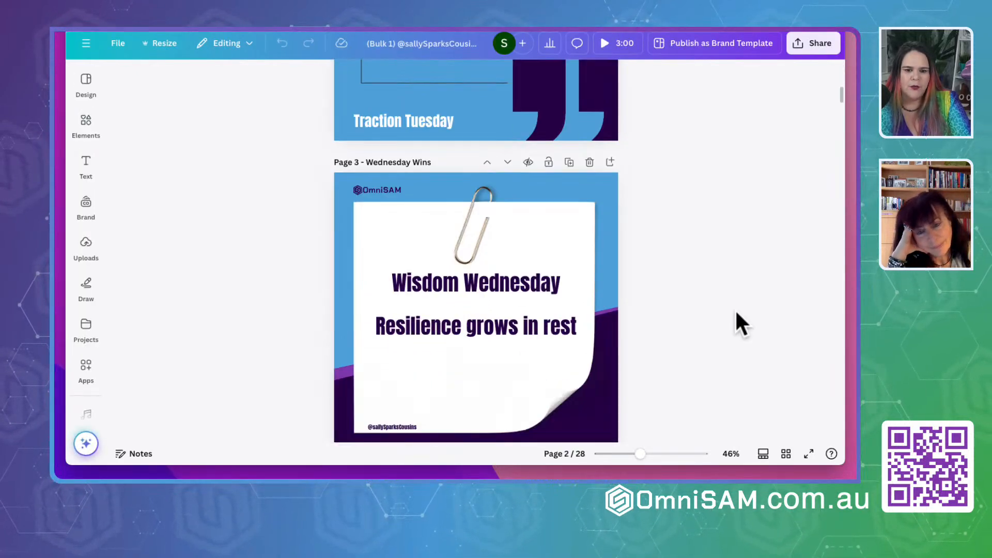
{"action": "scroll", "coordinate": [737, 313], "scroll_direction": "down", "scroll_amount": 10}
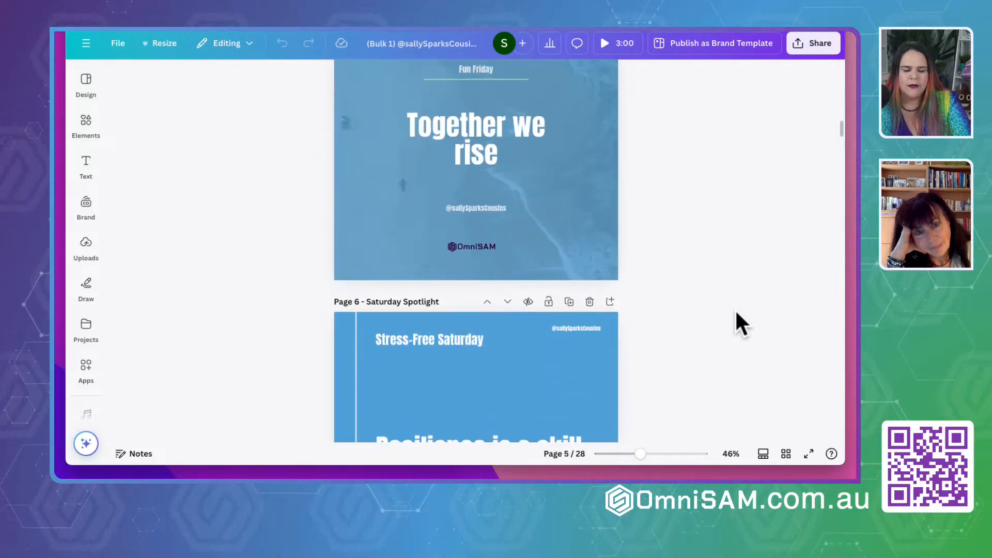
{"action": "scroll", "coordinate": [740, 324], "scroll_direction": "down", "scroll_amount": 10}
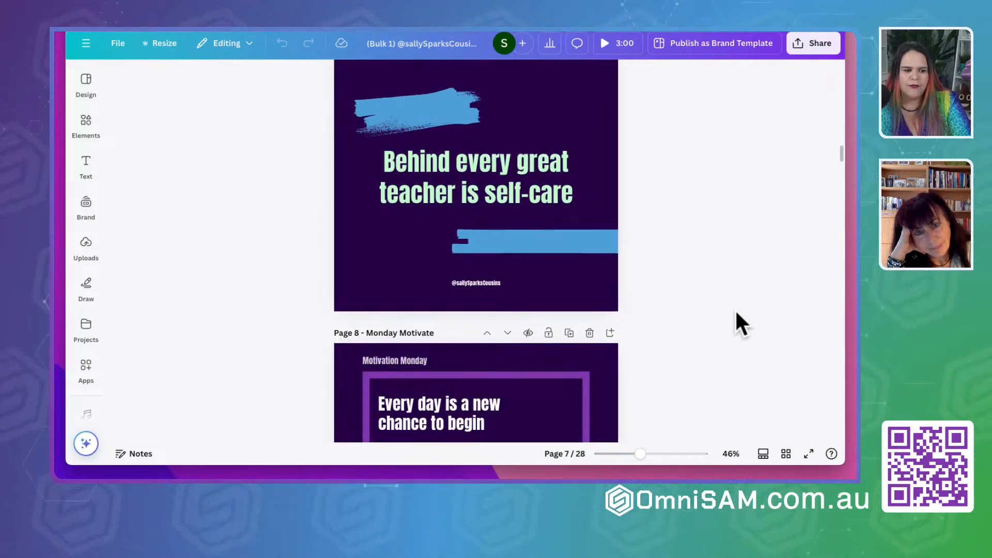
{"action": "scroll", "coordinate": [740, 324], "scroll_direction": "down", "scroll_amount": 10}
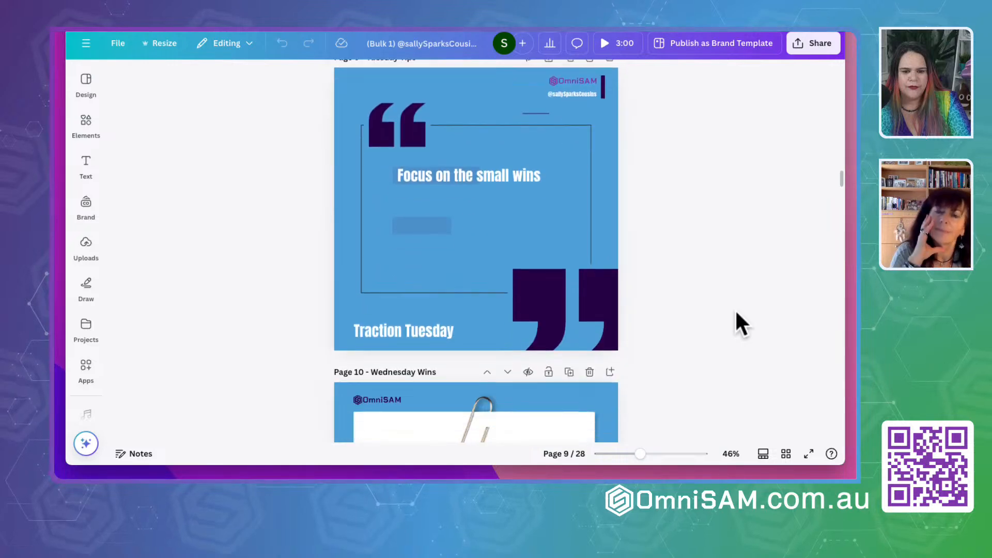
{"action": "scroll", "coordinate": [740, 322], "scroll_direction": "down", "scroll_amount": 10}
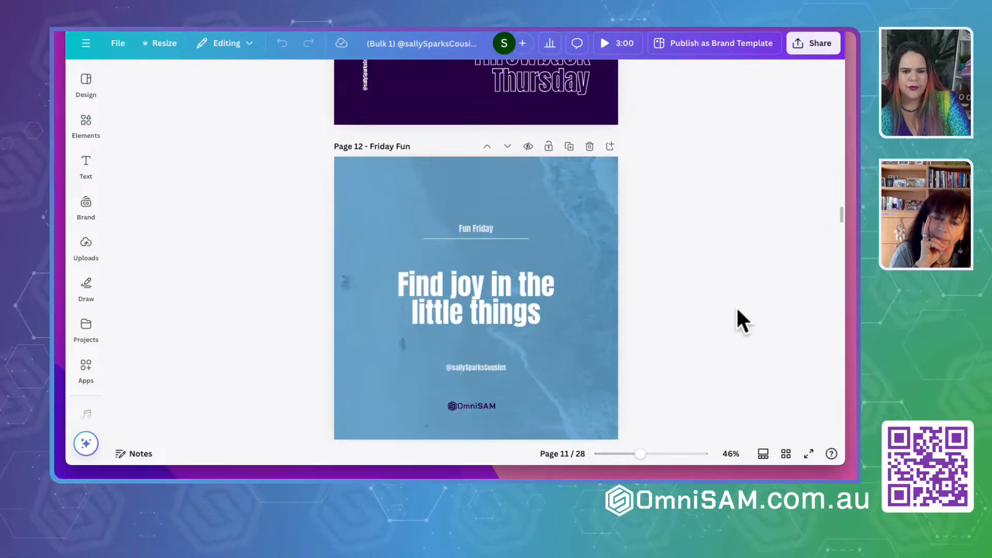
{"action": "scroll", "coordinate": [740, 322], "scroll_direction": "down", "scroll_amount": 10}
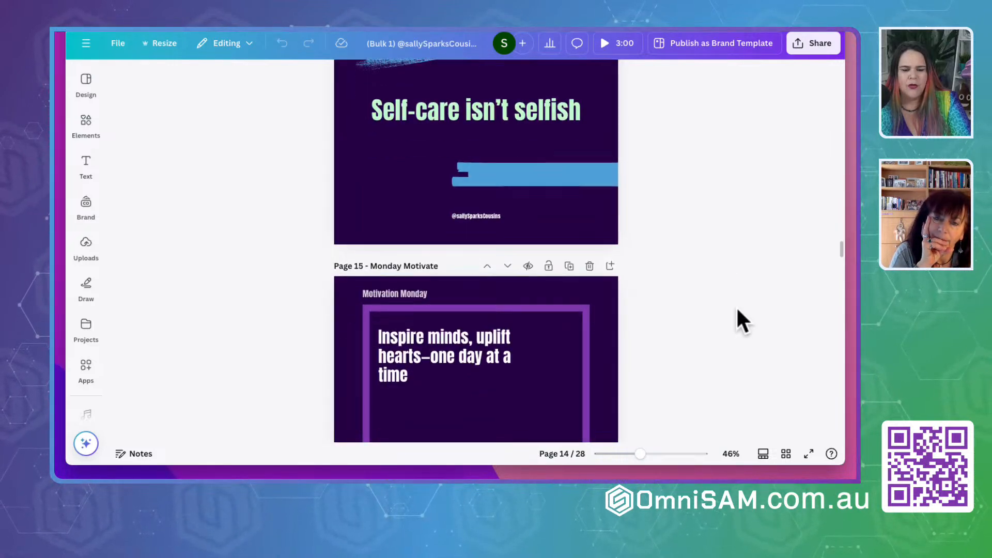
{"action": "scroll", "coordinate": [735, 306], "scroll_direction": "up", "scroll_amount": 2}
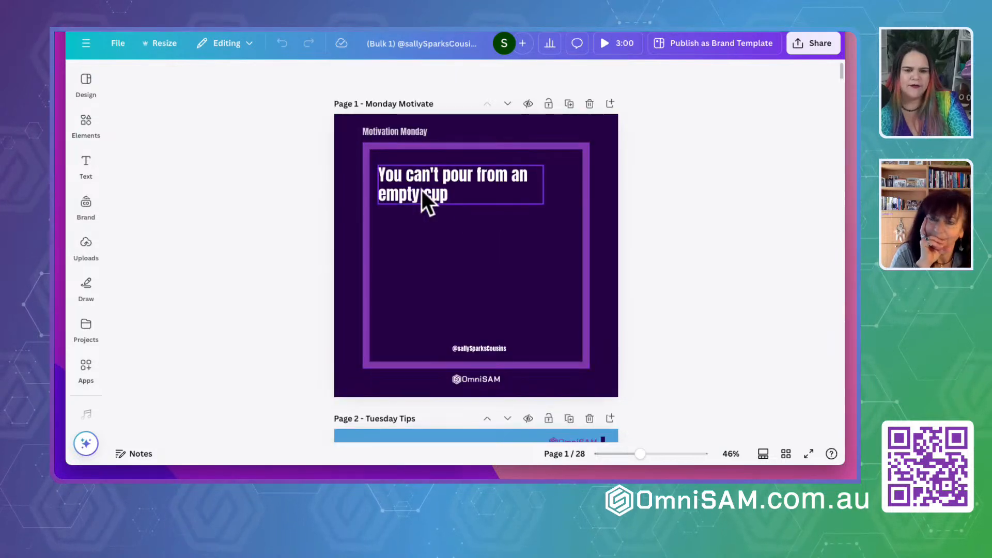
Narrow the quote text box on page 1 and enlarge the quote within the purple frame
{"action": "left_click", "coordinate": [434, 196]}
{"action": "left_click_drag", "start_coordinate": [543, 184], "coordinate": [455, 186]}
{"action": "left_click_drag", "start_coordinate": [453, 242], "coordinate": [549, 328]}
Enlarge the "Small breaths, big shifts" quote on page 2 to font size about 80, wrapped over two lines
{"action": "scroll", "coordinate": [671, 276], "scroll_direction": "down", "scroll_amount": 3}
{"action": "scroll", "coordinate": [668, 271], "scroll_direction": "down", "scroll_amount": 2}
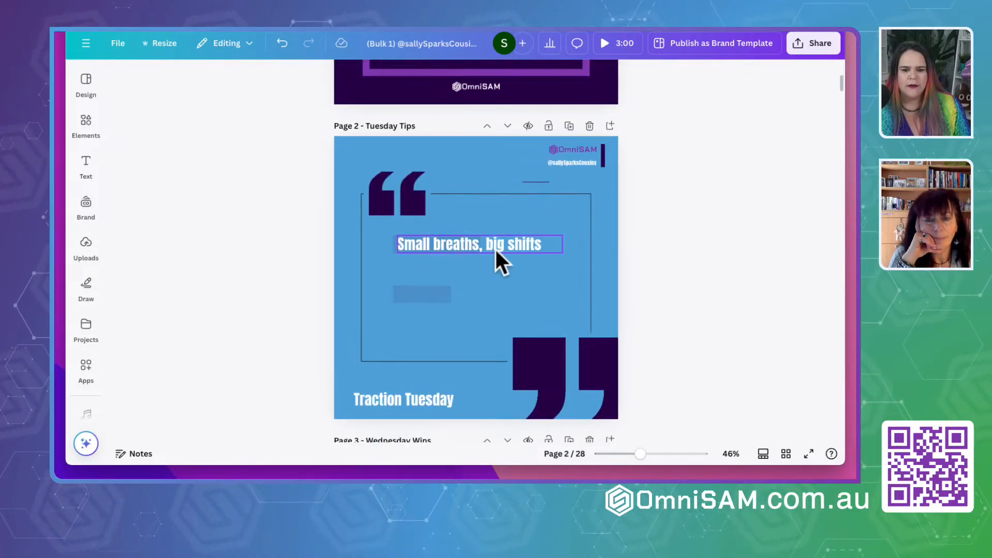
{"action": "left_click", "coordinate": [461, 248]}
{"action": "left_click_drag", "start_coordinate": [563, 244], "coordinate": [558, 346]}
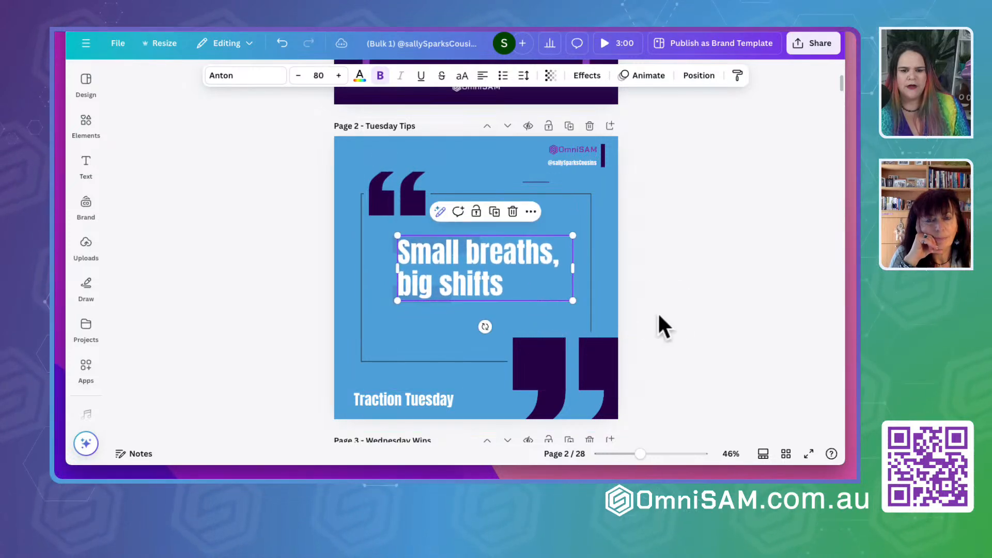
Enlarge the "Gratitude unlocks joy" quote on page 4 to fill the space above the theme text
{"action": "scroll", "coordinate": [664, 321], "scroll_direction": "down", "scroll_amount": 8}
{"action": "scroll", "coordinate": [790, 326], "scroll_direction": "down", "scroll_amount": 10}
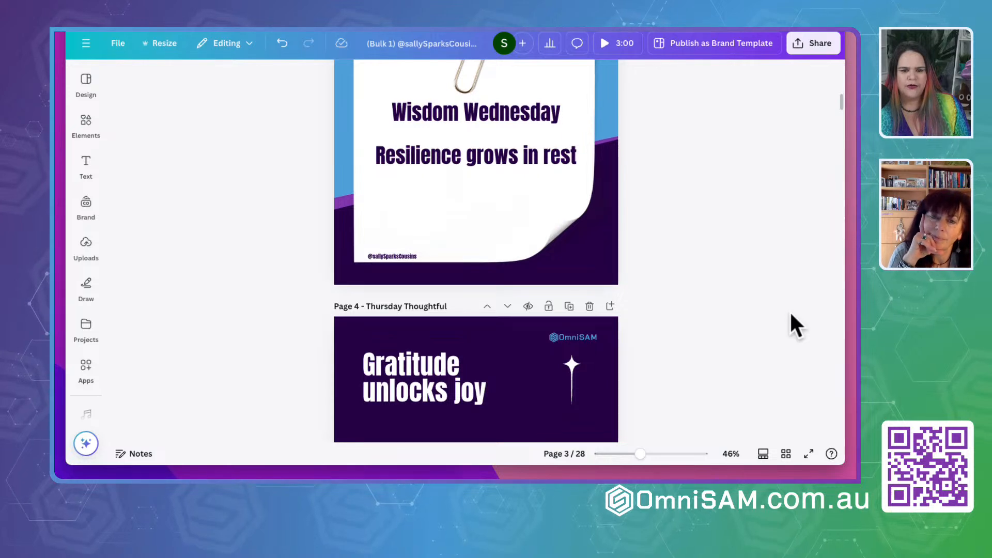
{"action": "scroll", "coordinate": [652, 119], "scroll_direction": "up", "scroll_amount": 5}
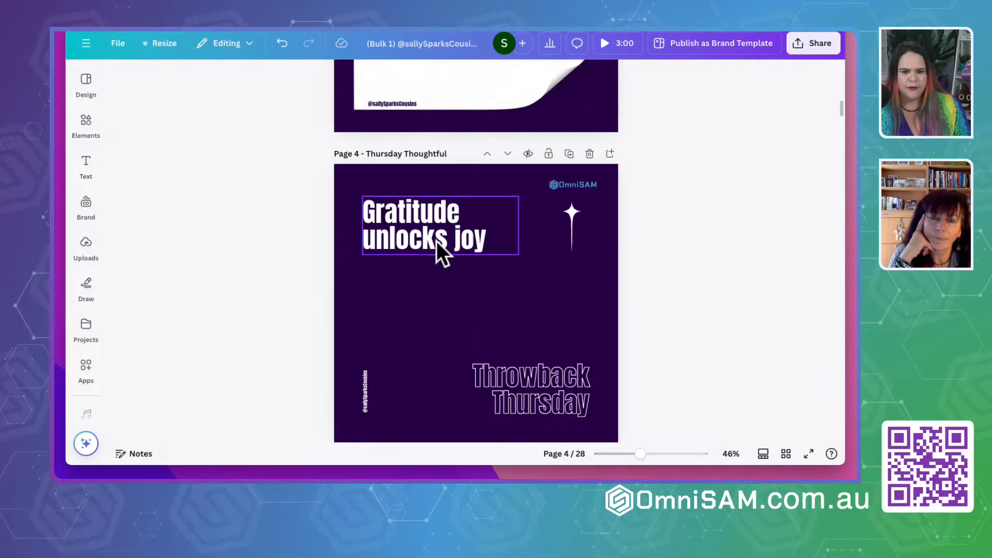
{"action": "left_click", "coordinate": [504, 227]}
{"action": "left_click_drag", "start_coordinate": [514, 226], "coordinate": [546, 335]}
{"action": "left_click", "coordinate": [704, 321]}
Enlarge the "Together we rise" quote on page 5 to font size about 136 and move it up between the theme and the handle
{"action": "scroll", "coordinate": [711, 325], "scroll_direction": "down", "scroll_amount": 4}
{"action": "scroll", "coordinate": [710, 325], "scroll_direction": "down", "scroll_amount": 2}
{"action": "left_click", "coordinate": [474, 311]}
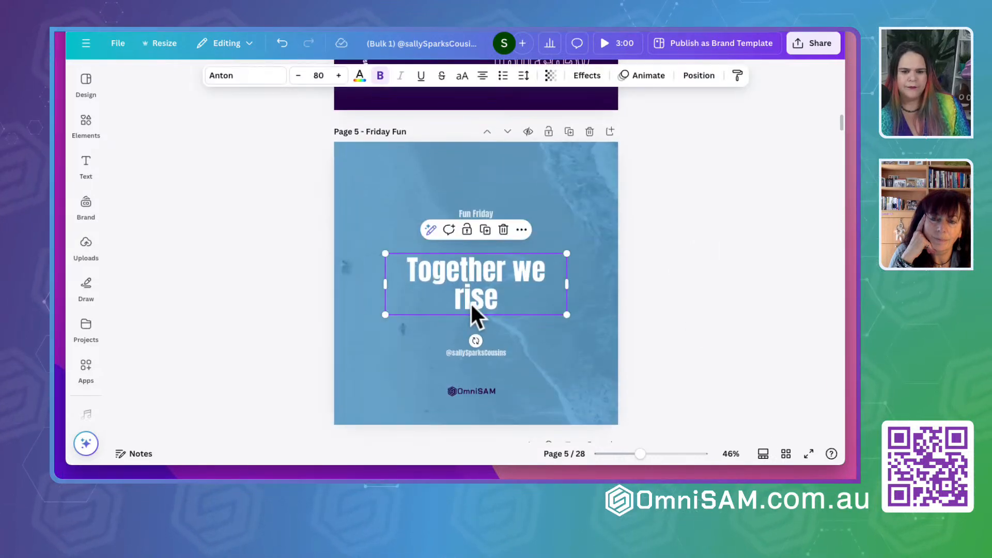
{"action": "left_click_drag", "start_coordinate": [563, 281], "coordinate": [505, 283]}
{"action": "key", "text": "ctrl+z"}
{"action": "left_click_drag", "start_coordinate": [509, 319], "coordinate": [582, 367]}
{"action": "left_click_drag", "start_coordinate": [514, 339], "coordinate": [507, 314]}
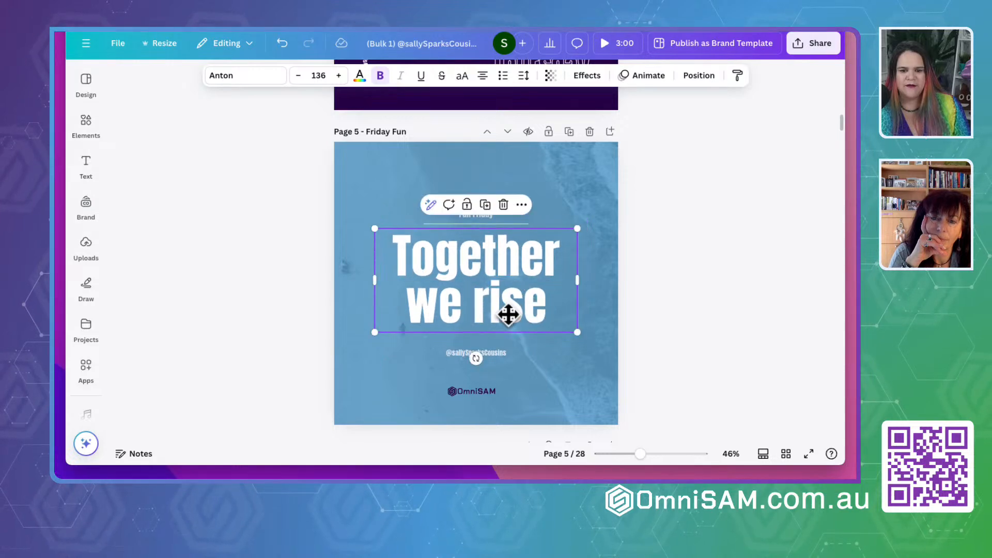
{"action": "left_click", "coordinate": [722, 341]}
Check the quote layout on pages 6 and 7
{"action": "scroll", "coordinate": [723, 341], "scroll_direction": "down", "scroll_amount": 5}
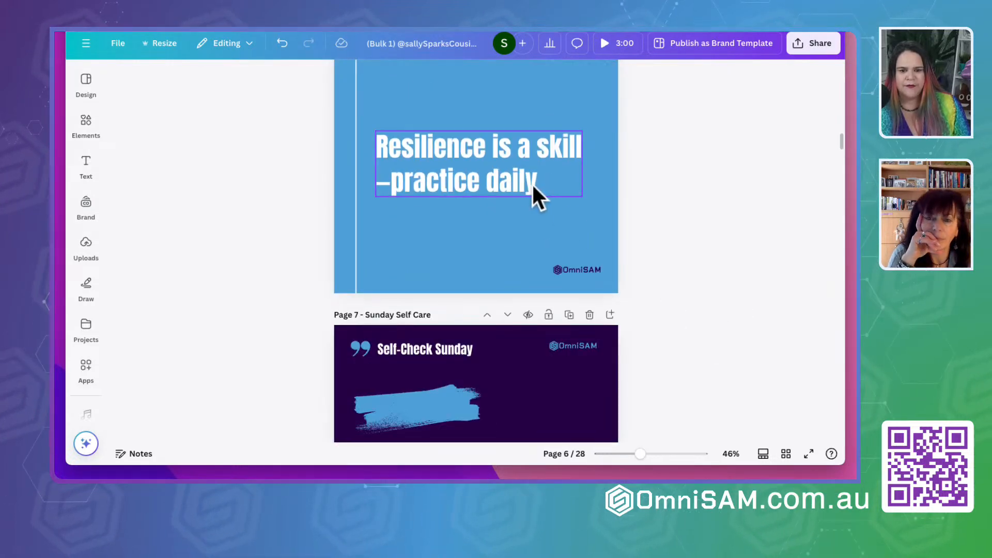
{"action": "scroll", "coordinate": [651, 287], "scroll_direction": "down", "scroll_amount": 5}
{"action": "scroll", "coordinate": [703, 326], "scroll_direction": "up", "scroll_amount": 3}
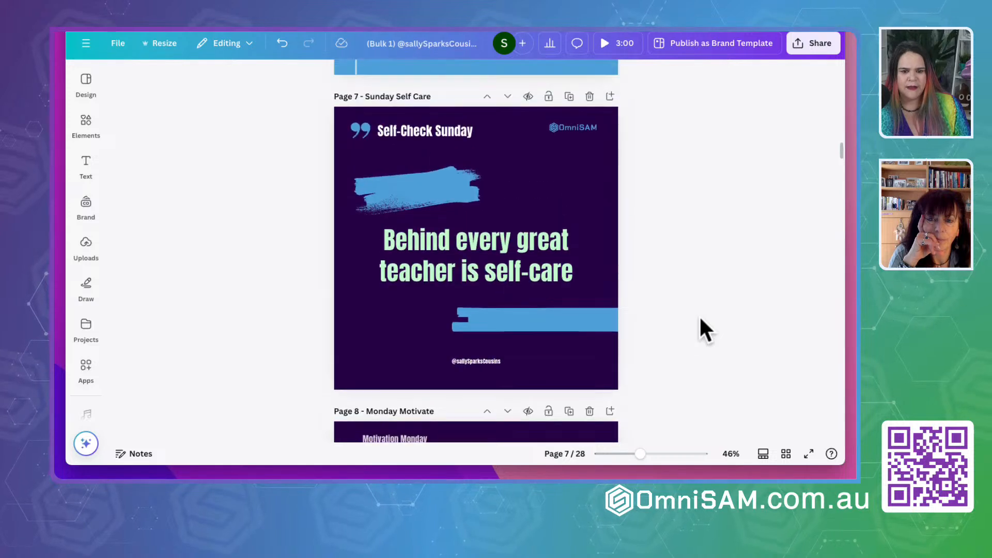
Rewrap the "Behind every great teacher is self-care" quote on page 7 over three lines and enlarge it between the two brush strokes
{"action": "left_click", "coordinate": [538, 297]}
{"action": "mouse_move", "coordinate": [595, 294]}
{"action": "left_mouse_down"}
{"action": "mouse_move", "coordinate": [511, 294]}
{"action": "mouse_move", "coordinate": [473, 266]}
{"action": "left_mouse_up"}
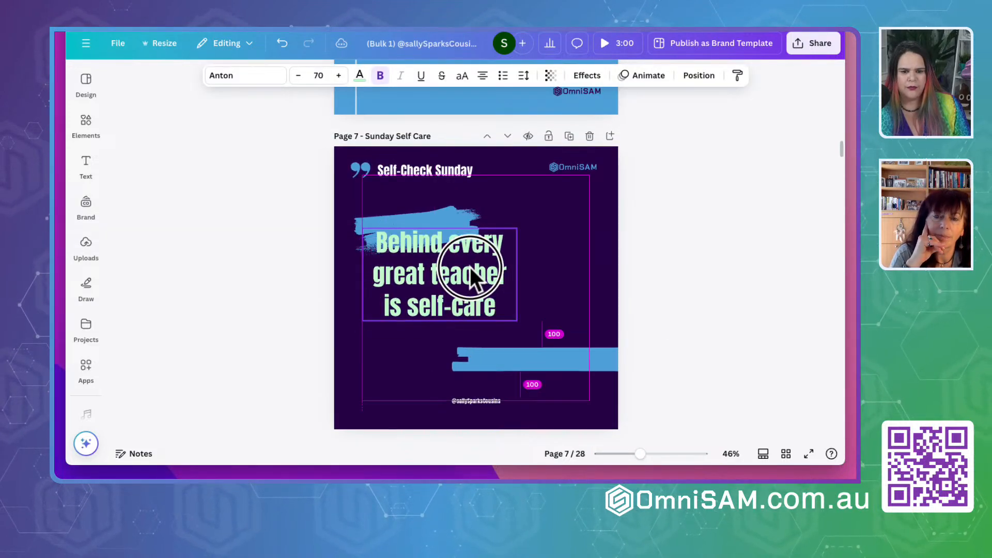
{"action": "left_click_drag", "start_coordinate": [521, 315], "coordinate": [581, 344]}
{"action": "left_click", "coordinate": [641, 321]}
Enlarge the "Every day is a new chance to begin" quote on page 8 to font size about 95.6, wrapped over four lines
{"action": "scroll", "coordinate": [664, 296], "scroll_direction": "down", "scroll_amount": 7}
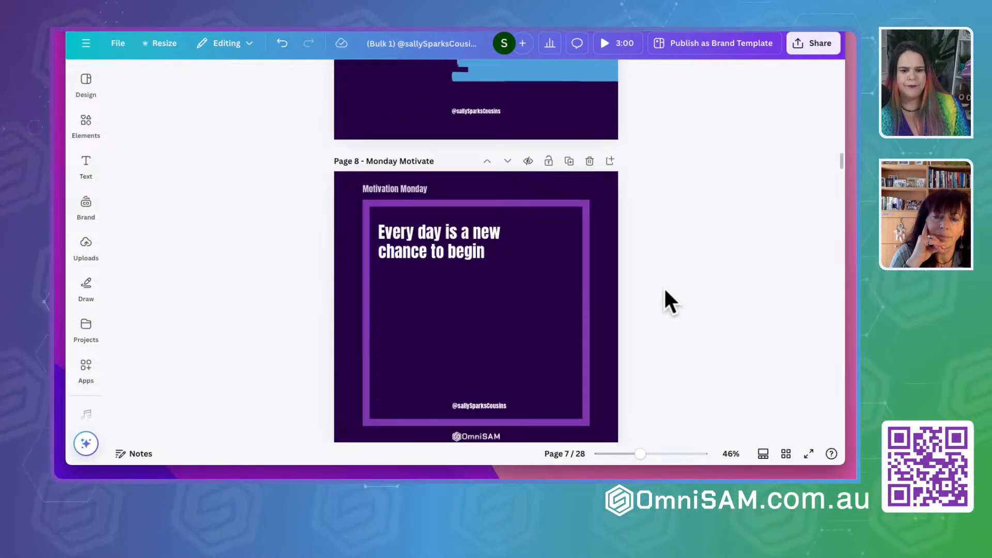
{"action": "left_click", "coordinate": [468, 164]}
{"action": "left_click_drag", "start_coordinate": [543, 175], "coordinate": [467, 178]}
{"action": "left_click_drag", "start_coordinate": [466, 234], "coordinate": [583, 317]}
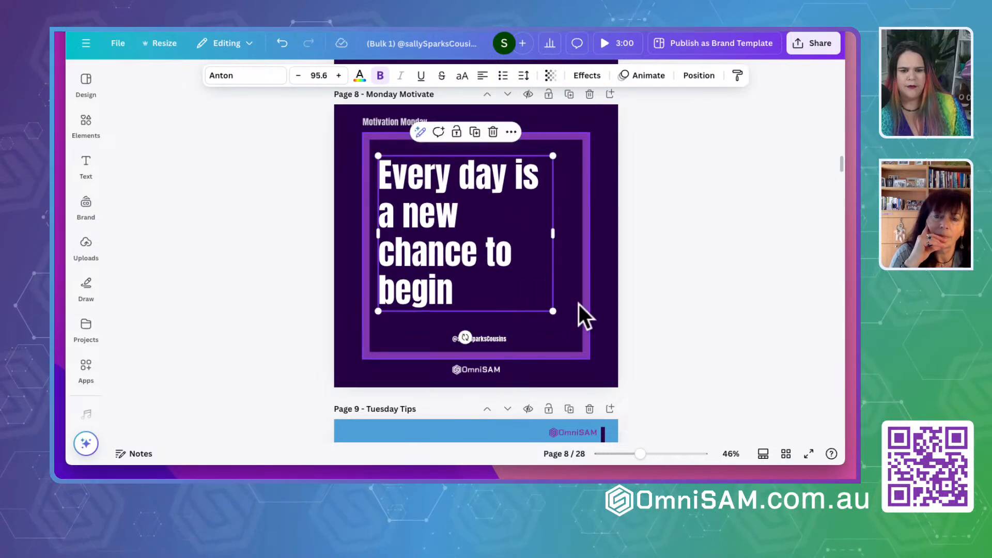
{"action": "left_click", "coordinate": [695, 296]}
Move the "A playful teacher brings joy to the classroom" quote on page 26 up between the theme line and the handle
{"action": "scroll", "coordinate": [695, 296], "scroll_direction": "down", "scroll_amount": 7}
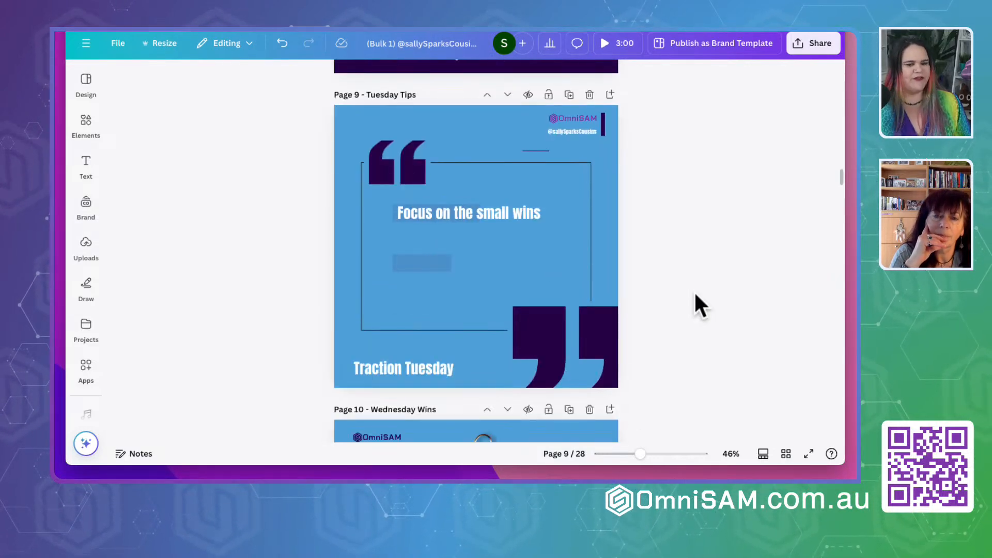
{"action": "scroll", "coordinate": [722, 235], "scroll_direction": "down", "scroll_amount": 15}
{"action": "scroll", "coordinate": [721, 231], "scroll_direction": "down", "scroll_amount": 15}
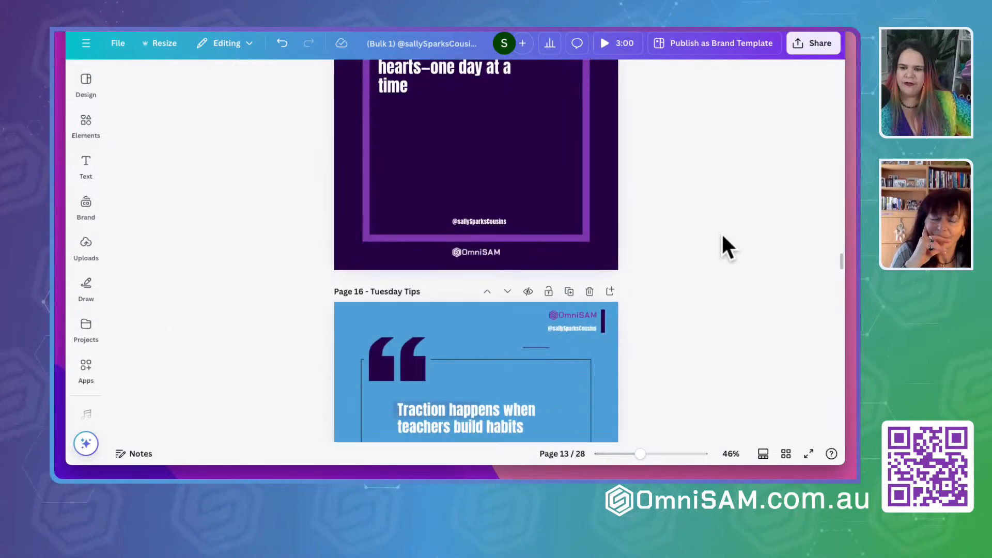
{"action": "scroll", "coordinate": [722, 232], "scroll_direction": "down", "scroll_amount": 15}
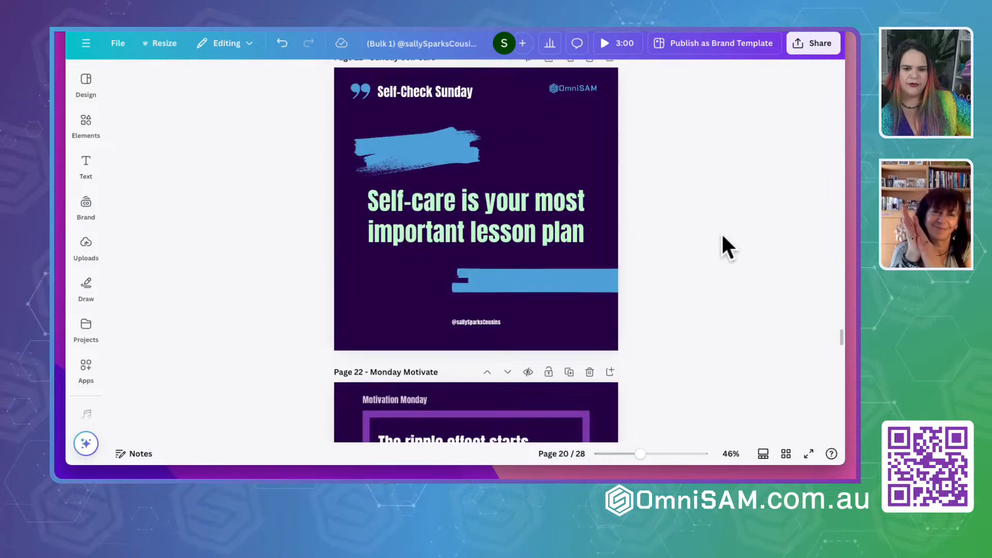
{"action": "scroll", "coordinate": [721, 232], "scroll_direction": "down", "scroll_amount": 10}
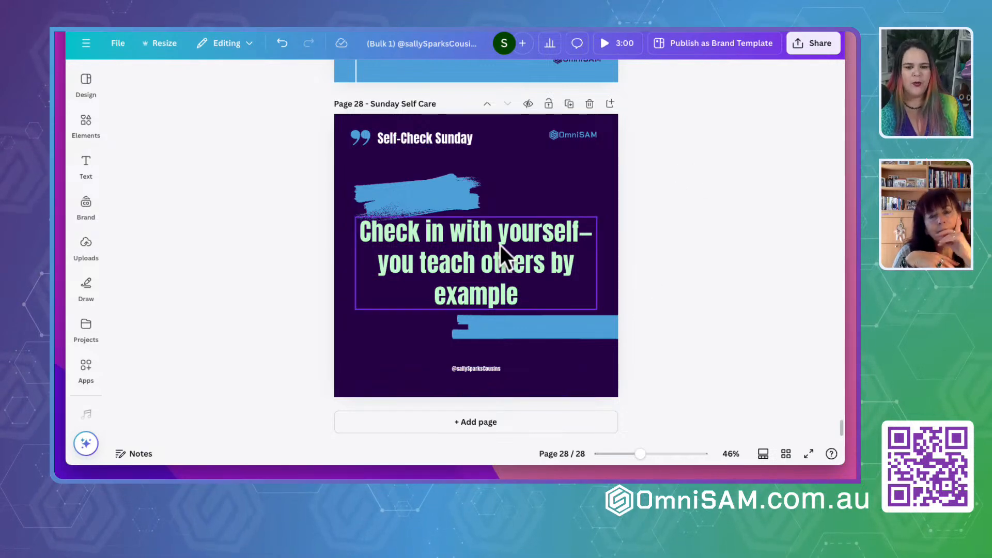
{"action": "scroll", "coordinate": [499, 244], "scroll_direction": "up", "scroll_amount": 5}
{"action": "scroll", "coordinate": [499, 243], "scroll_direction": "up", "scroll_amount": 8}
{"action": "left_click", "coordinate": [479, 327]}
{"action": "left_click_drag", "start_coordinate": [479, 327], "coordinate": [482, 310]}
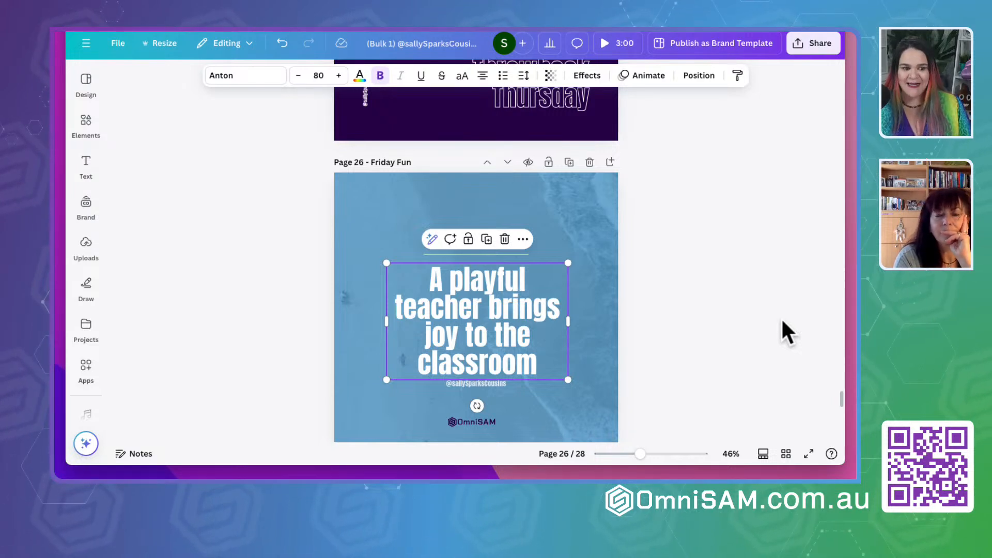
{"action": "left_click", "coordinate": [731, 303]}
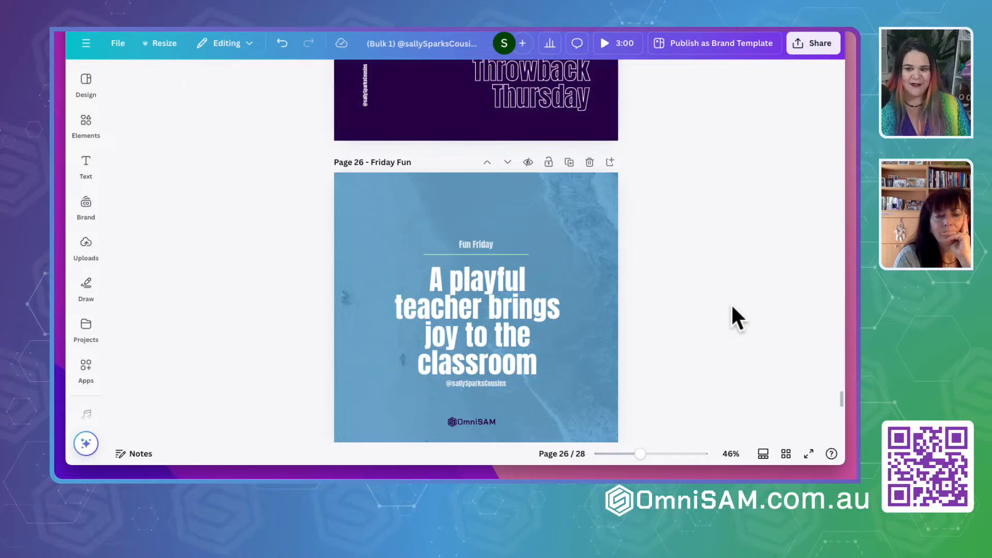
Enlarge the "Small habits create lasting legacies" quote on page 23 within the frame, wrapped over three lines
{"action": "scroll", "coordinate": [731, 304], "scroll_direction": "up", "scroll_amount": 1}
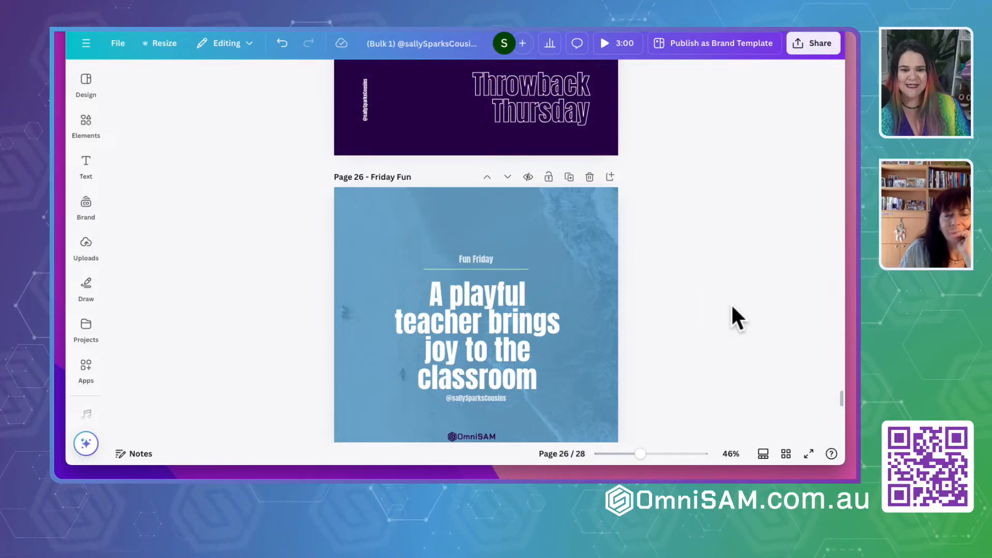
{"action": "scroll", "coordinate": [731, 303], "scroll_direction": "up", "scroll_amount": 5}
{"action": "scroll", "coordinate": [517, 331], "scroll_direction": "up", "scroll_amount": 3}
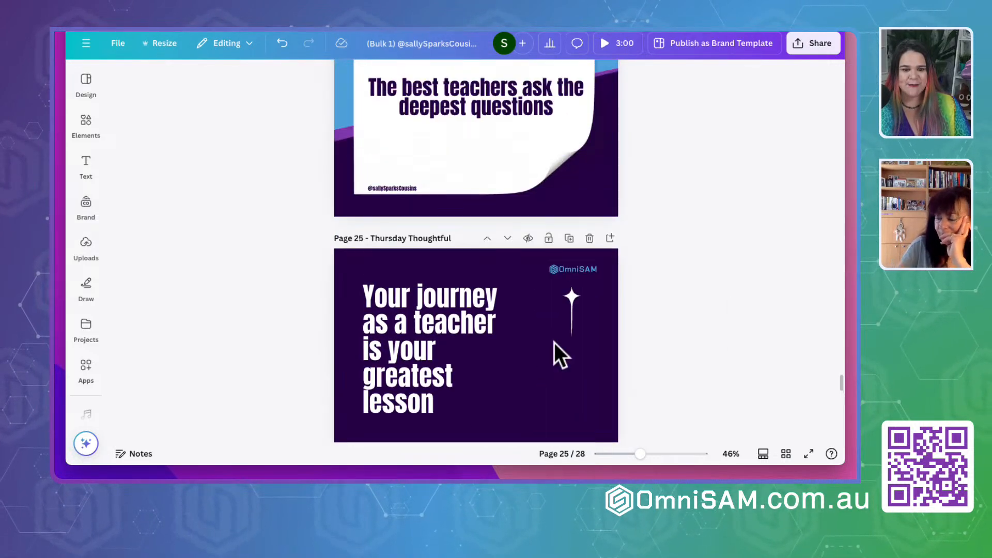
{"action": "scroll", "coordinate": [517, 269], "scroll_direction": "up", "scroll_amount": 3}
{"action": "scroll", "coordinate": [503, 191], "scroll_direction": "up", "scroll_amount": 5}
{"action": "scroll", "coordinate": [481, 170], "scroll_direction": "down", "scroll_amount": 3}
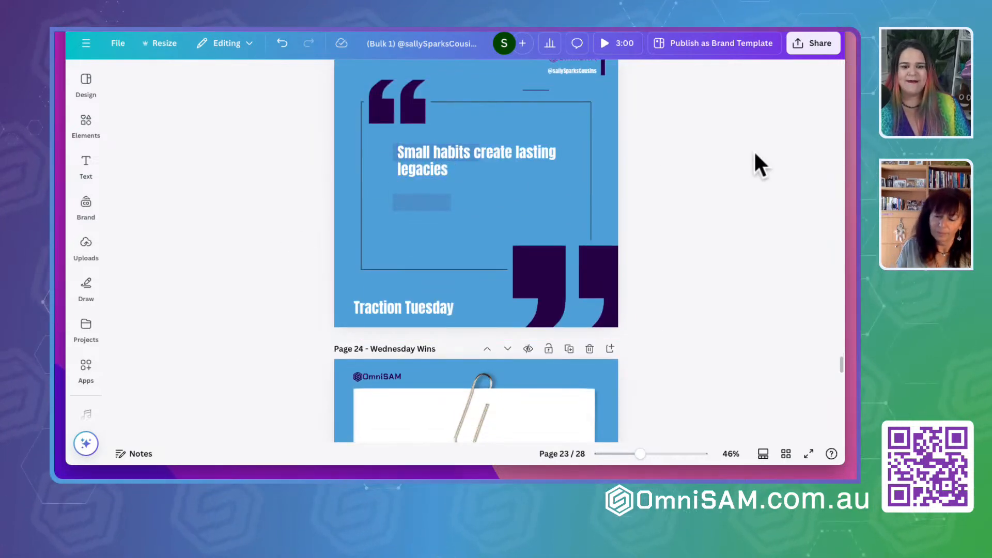
{"action": "left_click", "coordinate": [531, 164]}
{"action": "left_click_drag", "start_coordinate": [562, 160], "coordinate": [599, 240]}
{"action": "left_click", "coordinate": [703, 219]}
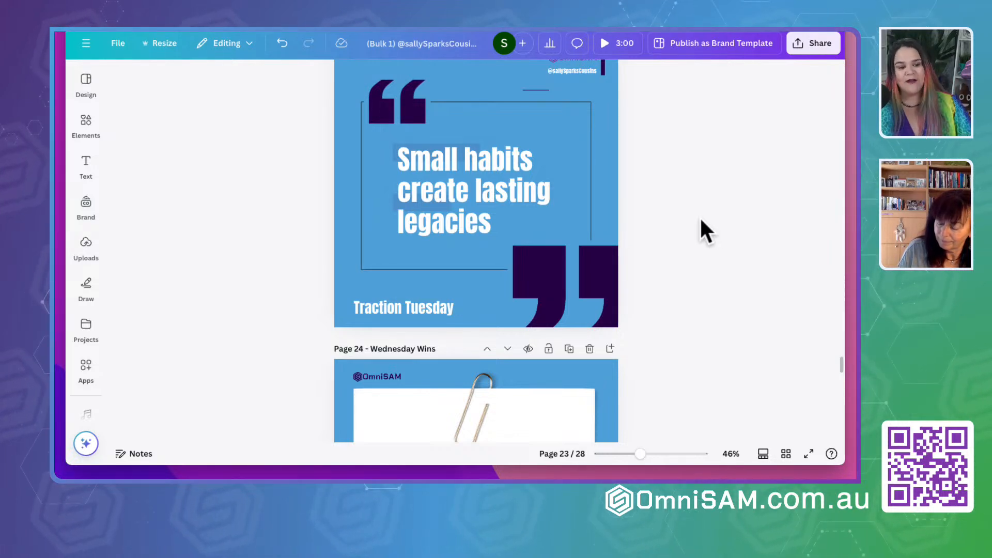
Download all 28 pages of the design as PNG images
{"action": "scroll", "coordinate": [701, 220], "scroll_direction": "up", "scroll_amount": 15}
{"action": "scroll", "coordinate": [701, 221], "scroll_direction": "up", "scroll_amount": 20}
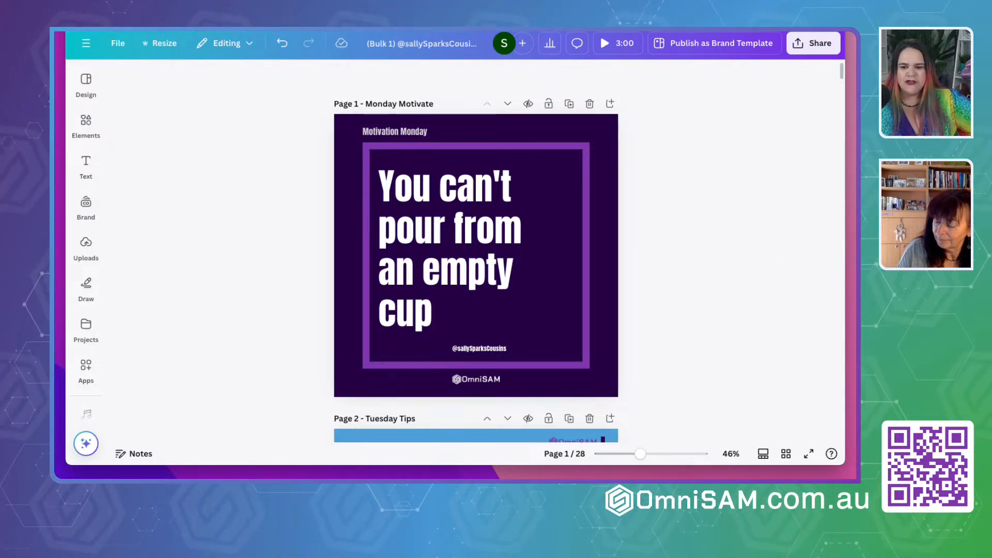
{"action": "left_click", "coordinate": [817, 44]}
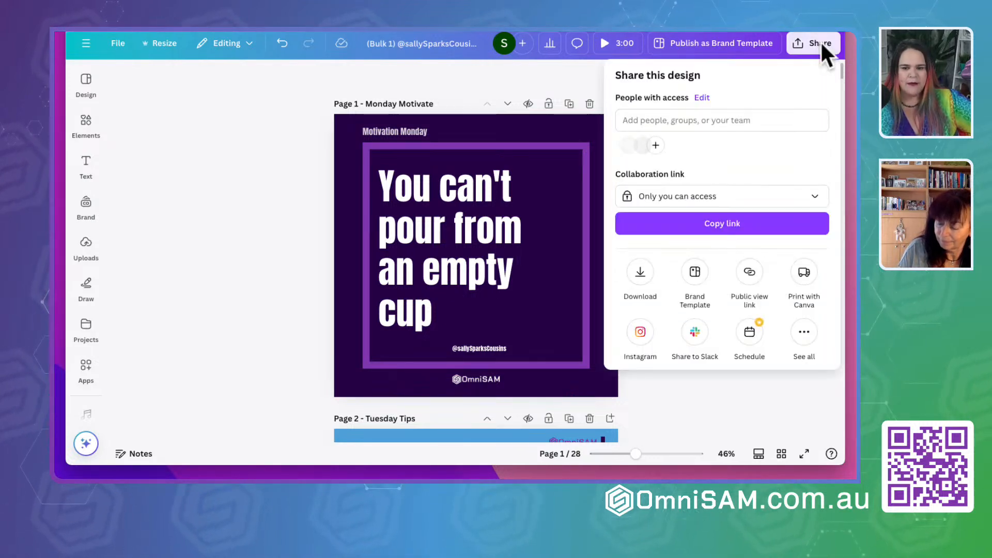
{"action": "left_click", "coordinate": [640, 273]}
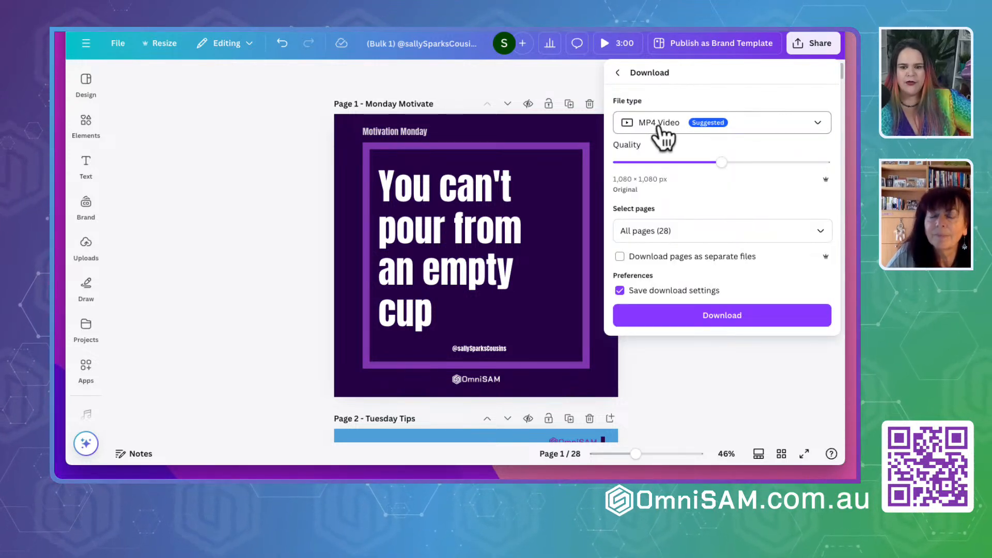
{"action": "left_click", "coordinate": [660, 127]}
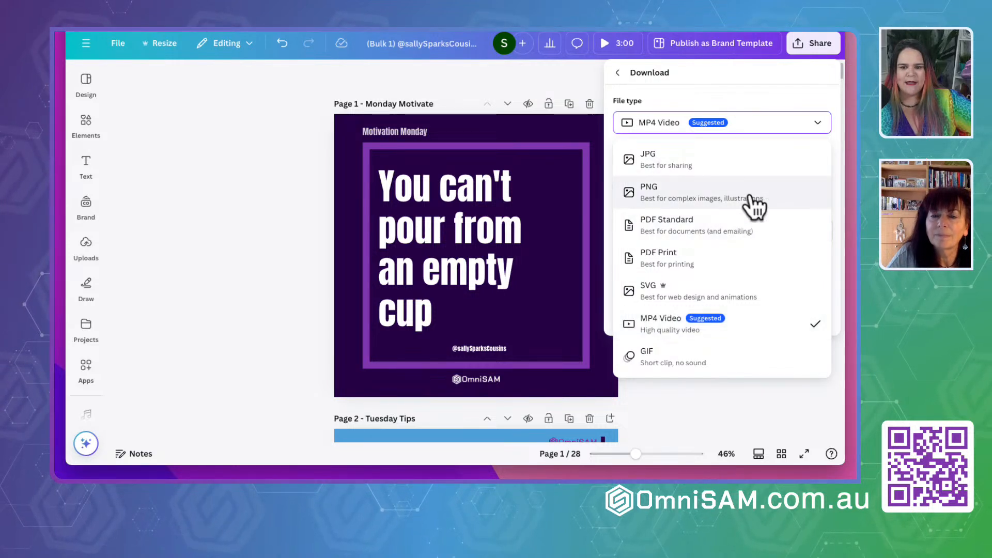
{"action": "left_click", "coordinate": [690, 196]}
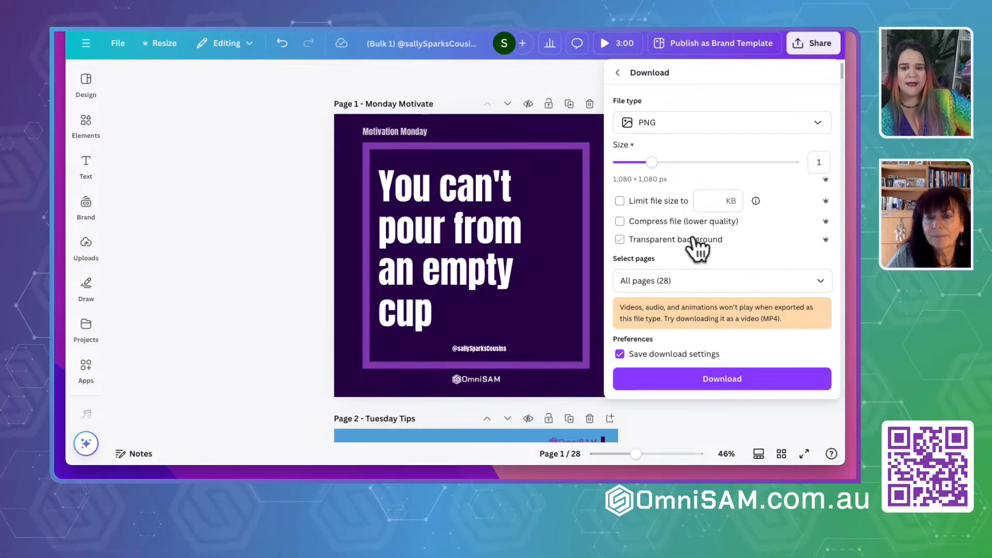
{"action": "left_click", "coordinate": [698, 383]}
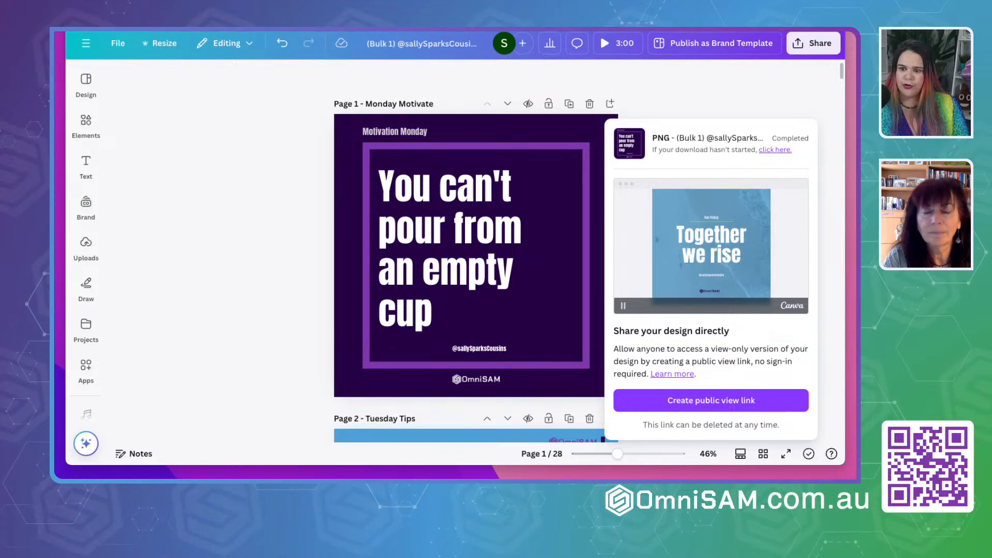
Switch to Finder, extract the downloaded (Bulk 1) zip archive in Downloads and open the extracted folder
{"action": "key", "text": "super+Tab"}
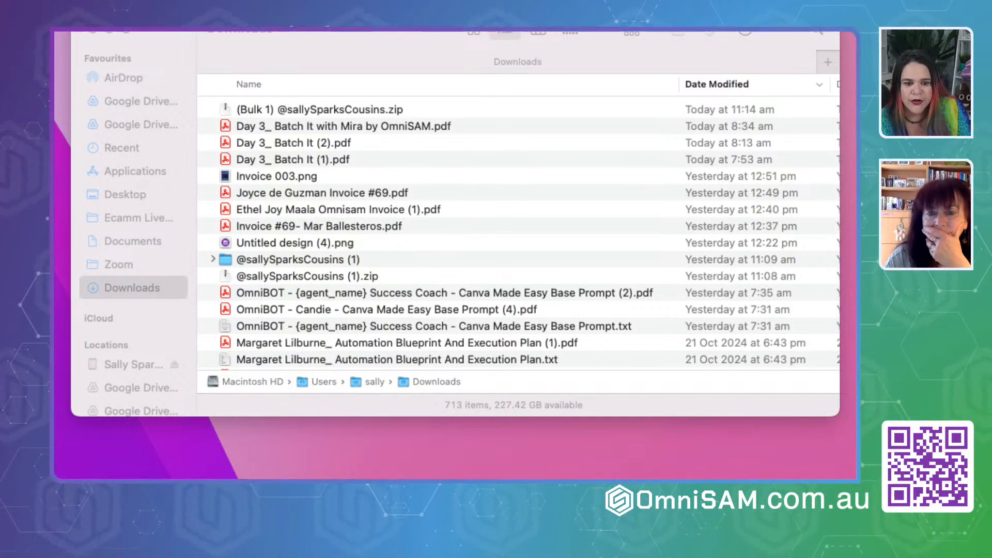
{"action": "key", "text": "super+Tab"}
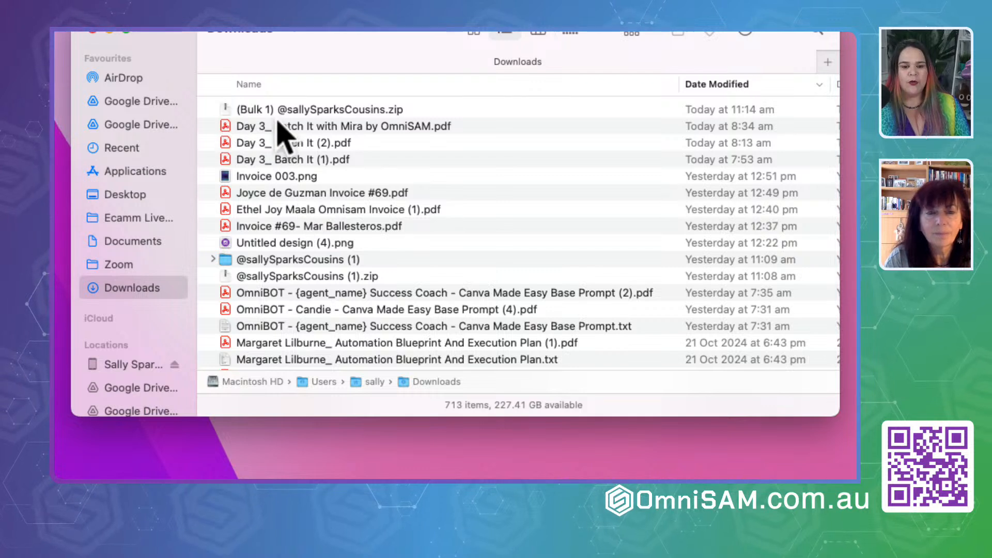
{"action": "left_click", "coordinate": [305, 111]}
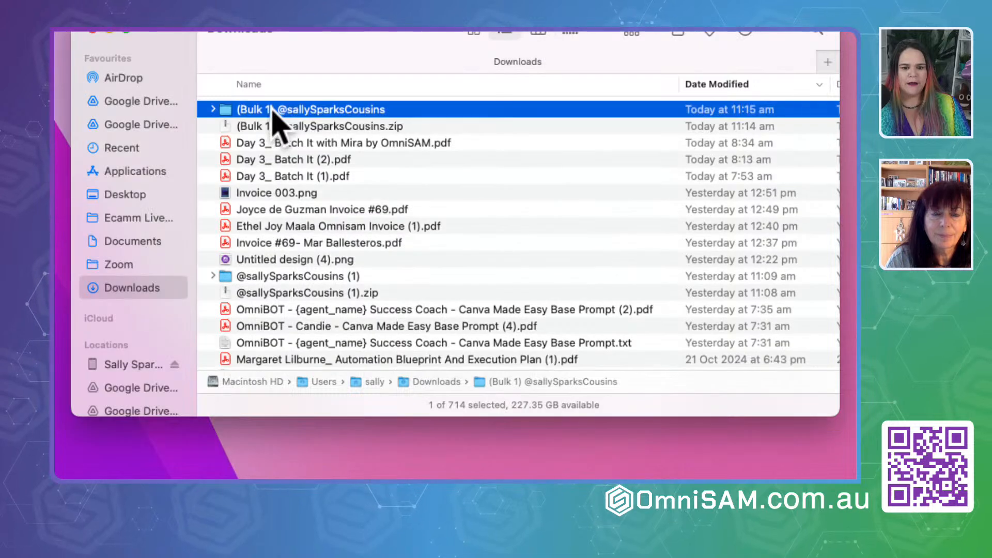
{"action": "double_click", "coordinate": [260, 112]}
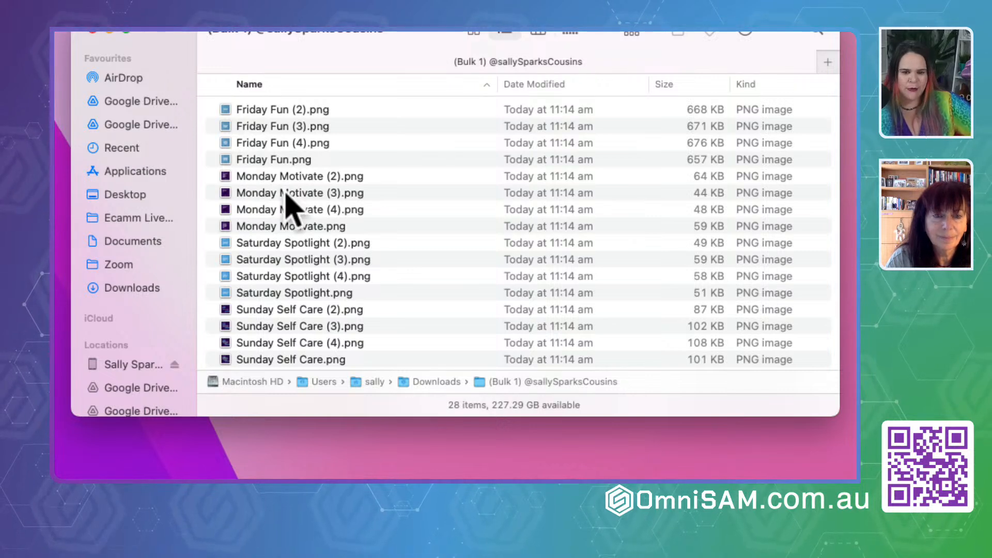
Check the exported PNG file names sorted by name in both directions and select Friday Fun.png
{"action": "left_click", "coordinate": [283, 93]}
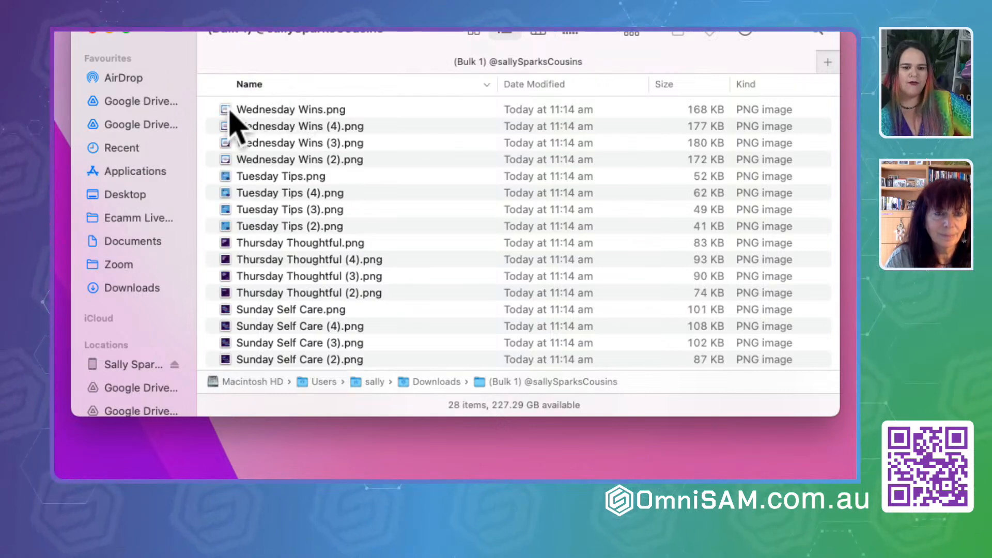
{"action": "left_click_drag", "start_coordinate": [170, 20], "coordinate": [171, 30]}
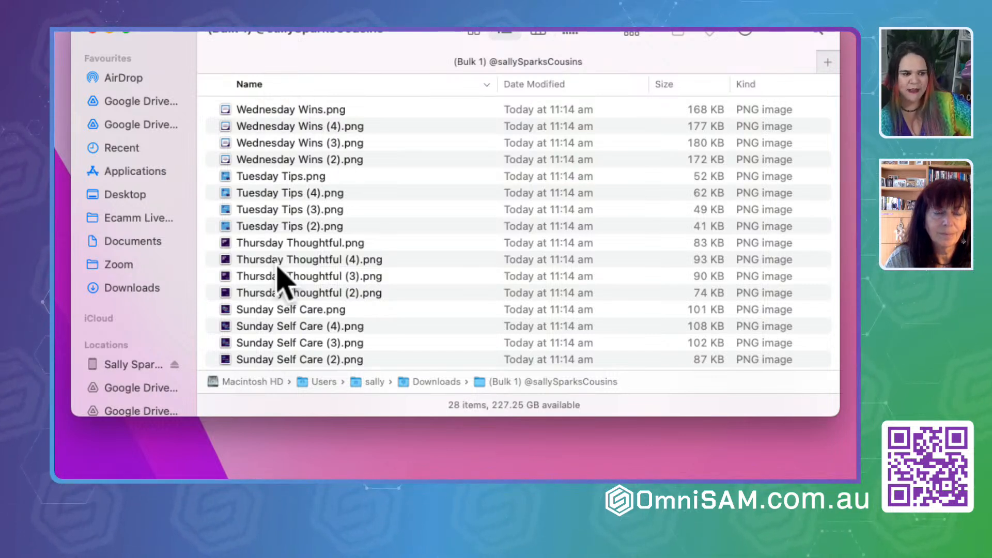
{"action": "left_click", "coordinate": [287, 85]}
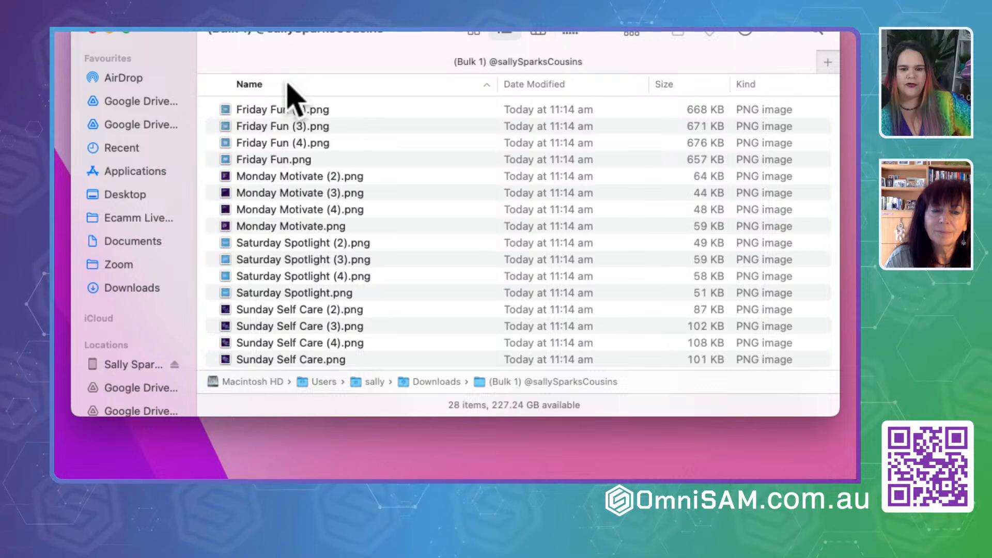
{"action": "left_click", "coordinate": [304, 144]}
{"action": "left_click", "coordinate": [272, 161]}
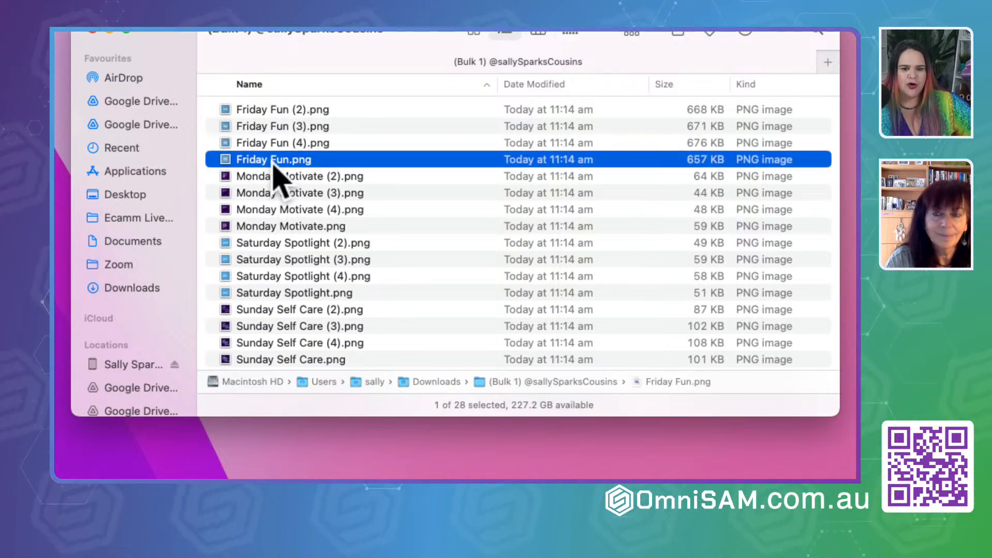
Show the exported images as enlarged icons to review the graphics, and close the Finder window
{"action": "left_click", "coordinate": [478, 32]}
{"action": "mouse_move", "coordinate": [782, 408]}
{"action": "left_mouse_down"}
{"action": "mouse_move", "coordinate": [813, 407]}
{"action": "mouse_move", "coordinate": [793, 408]}
{"action": "left_mouse_up"}
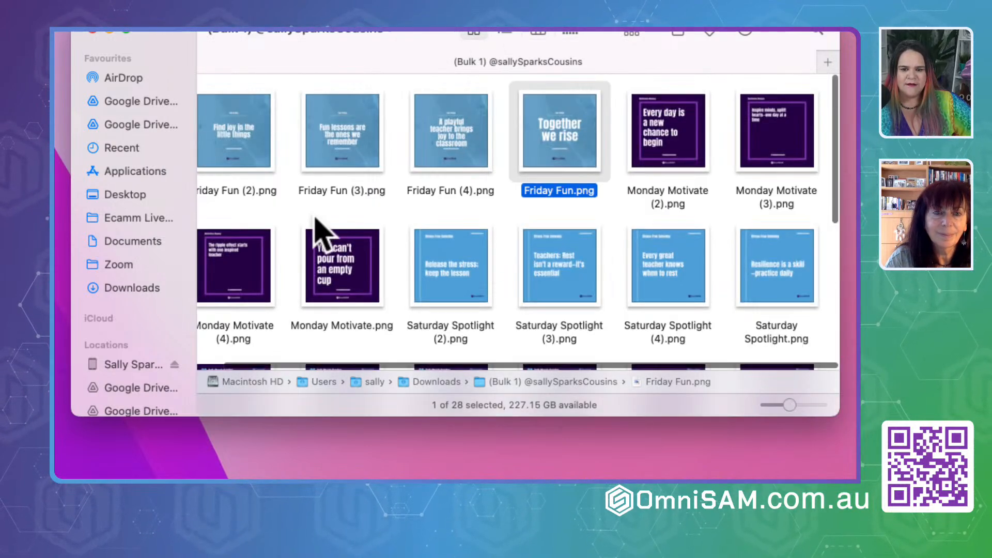
{"action": "scroll", "coordinate": [338, 153], "scroll_direction": "left", "scroll_amount": 3}
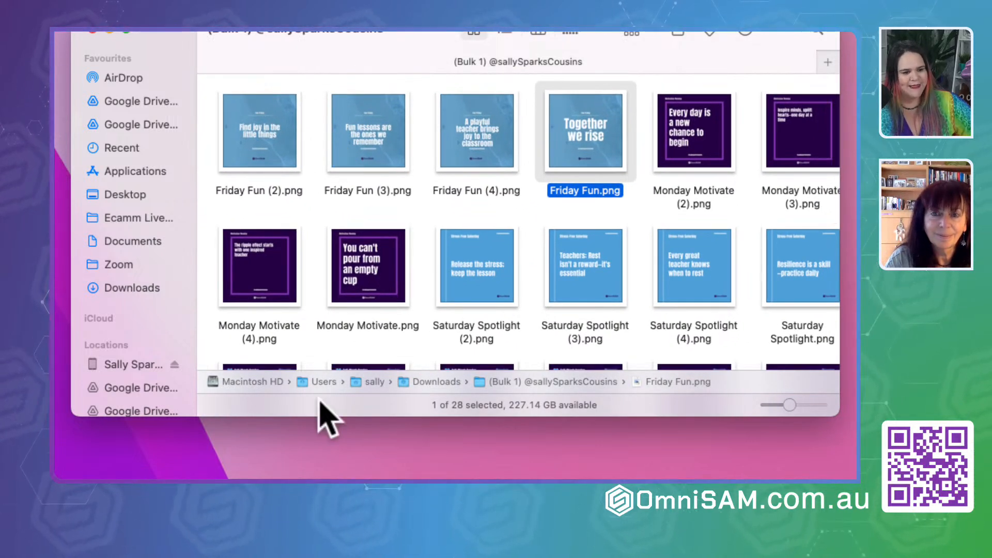
{"action": "left_click", "coordinate": [94, 31]}
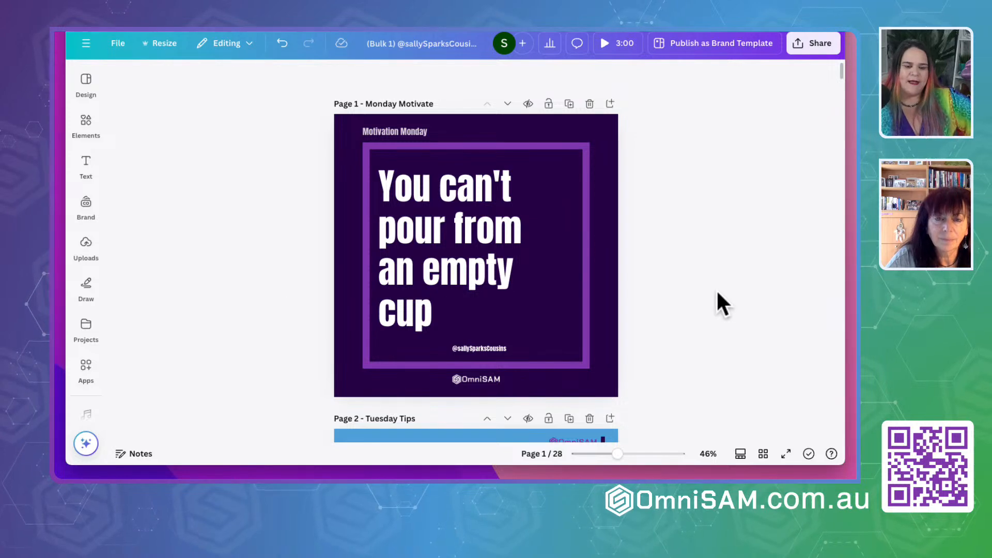
Look through the generated pages in Canva and select the background video on page 5
{"action": "scroll", "coordinate": [717, 292], "scroll_direction": "down", "scroll_amount": 20}
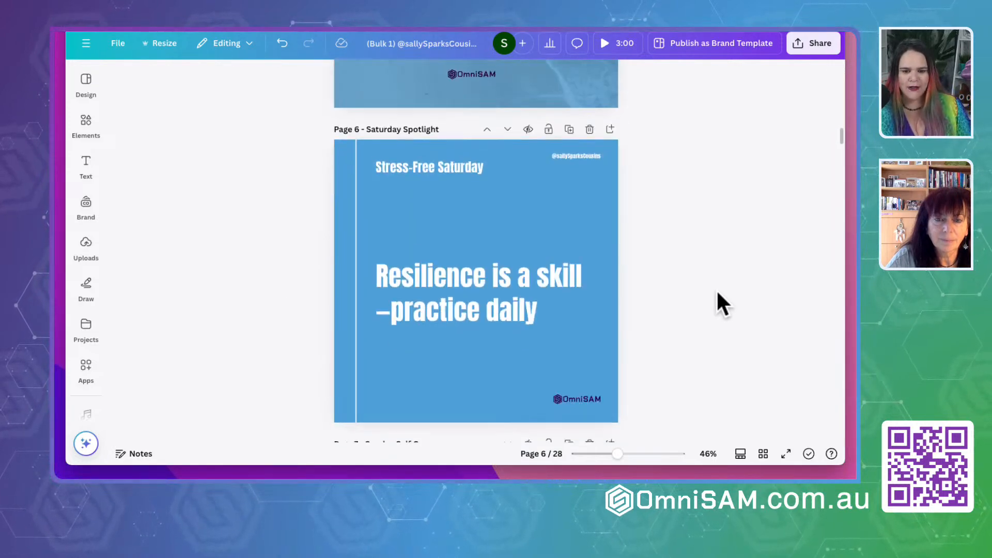
{"action": "scroll", "coordinate": [716, 293], "scroll_direction": "up", "scroll_amount": 5}
{"action": "left_click", "coordinate": [381, 306]}
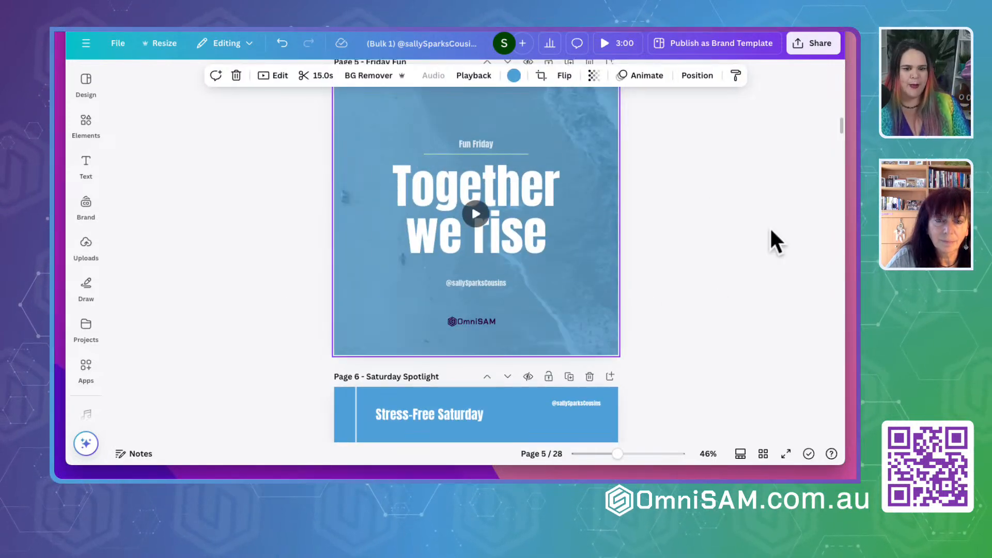
Switch to ChatGPT and look back through the conversation's tables for the Canva keywords in the 1-Week Content Plan's Friday row
{"action": "scroll", "coordinate": [770, 226], "scroll_direction": "up", "scroll_amount": 2}
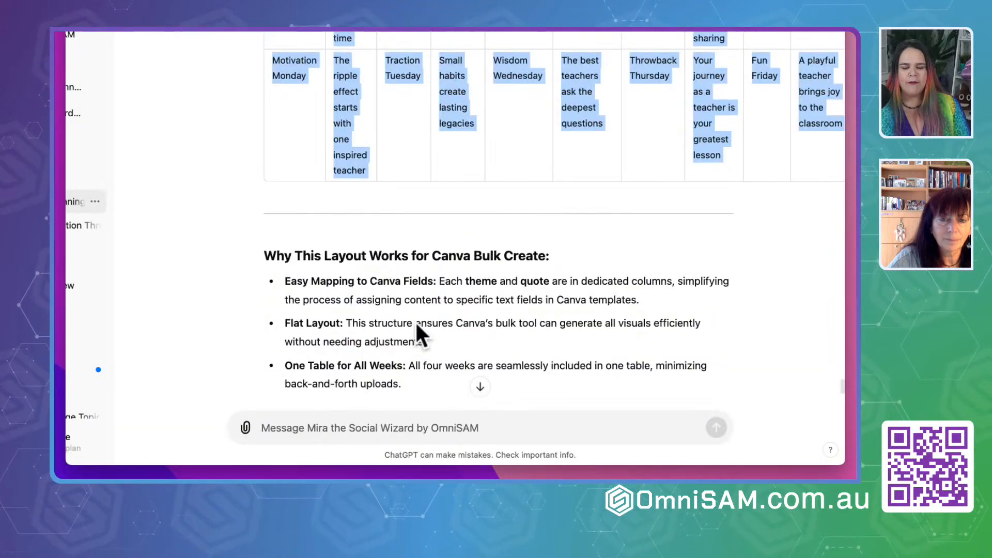
{"action": "scroll", "coordinate": [414, 321], "scroll_direction": "up", "scroll_amount": 10}
{"action": "scroll", "coordinate": [414, 320], "scroll_direction": "up", "scroll_amount": 15}
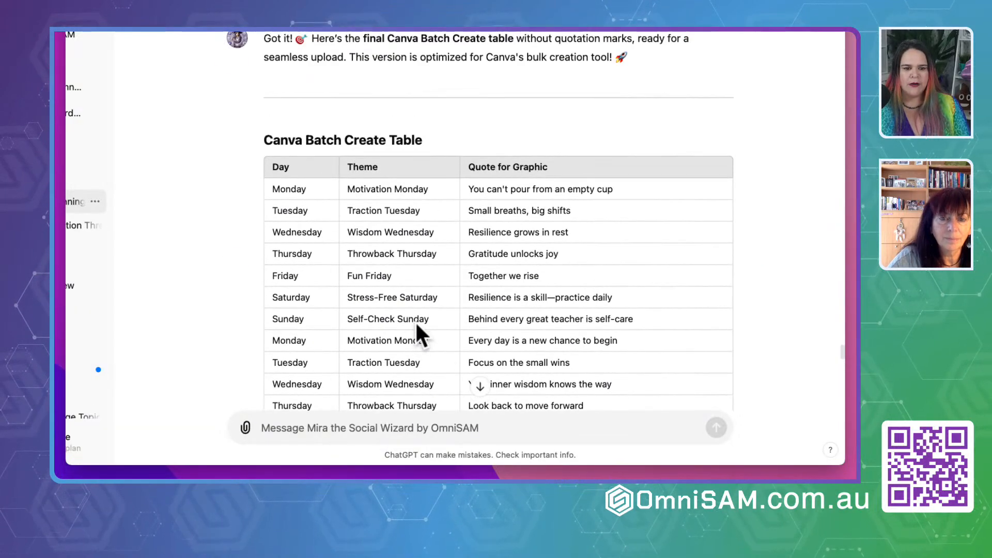
{"action": "scroll", "coordinate": [415, 321], "scroll_direction": "down", "scroll_amount": 10}
{"action": "scroll", "coordinate": [415, 323], "scroll_direction": "up", "scroll_amount": 5}
{"action": "scroll", "coordinate": [417, 323], "scroll_direction": "up", "scroll_amount": 2}
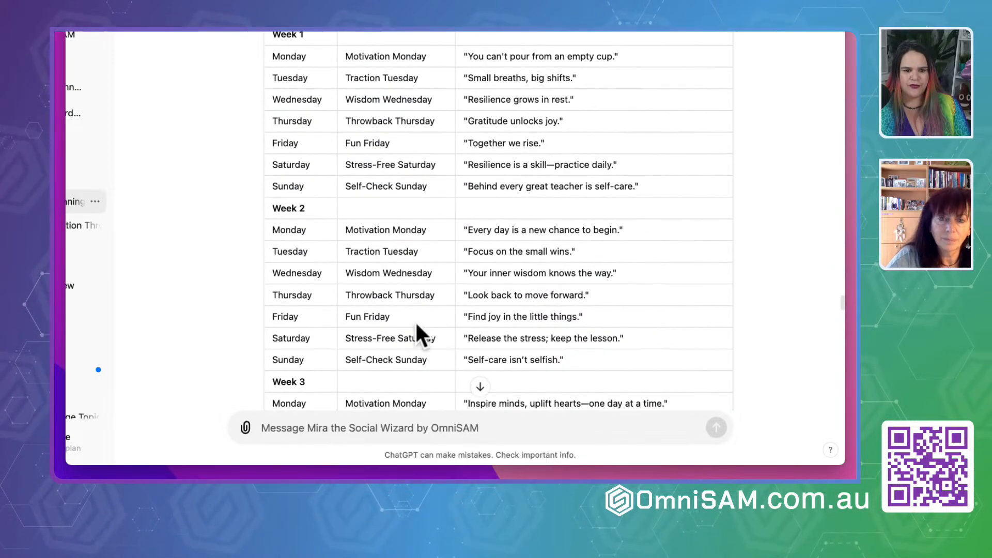
{"action": "scroll", "coordinate": [416, 324], "scroll_direction": "up", "scroll_amount": 4}
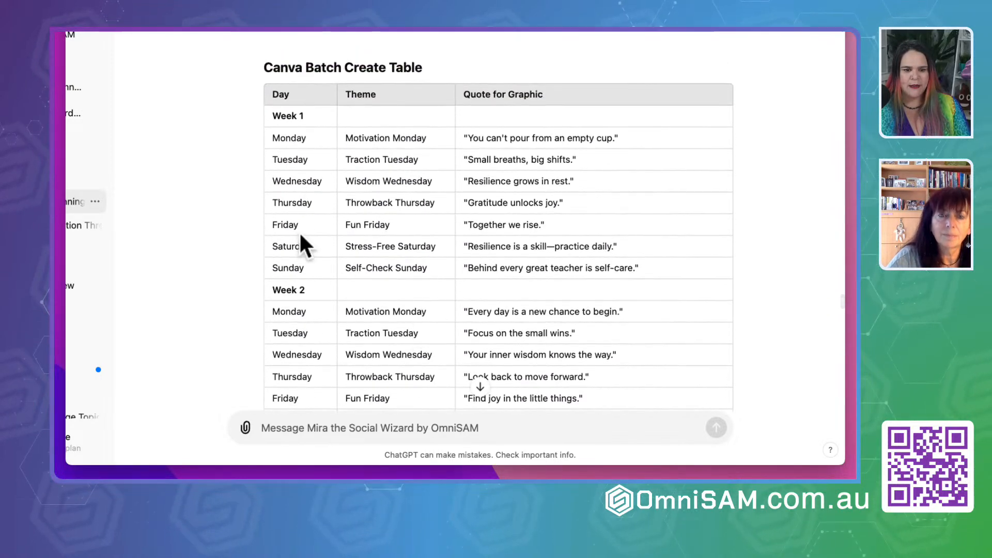
{"action": "scroll", "coordinate": [387, 217], "scroll_direction": "down", "scroll_amount": 10}
{"action": "scroll", "coordinate": [386, 219], "scroll_direction": "up", "scroll_amount": 12}
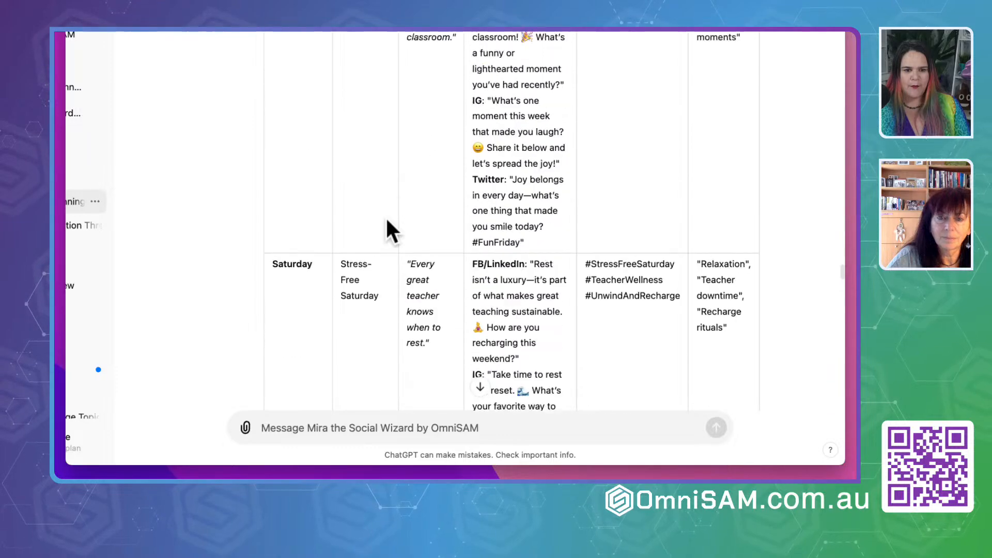
{"action": "scroll", "coordinate": [389, 224], "scroll_direction": "up", "scroll_amount": 3}
{"action": "scroll", "coordinate": [501, 215], "scroll_direction": "up", "scroll_amount": 10}
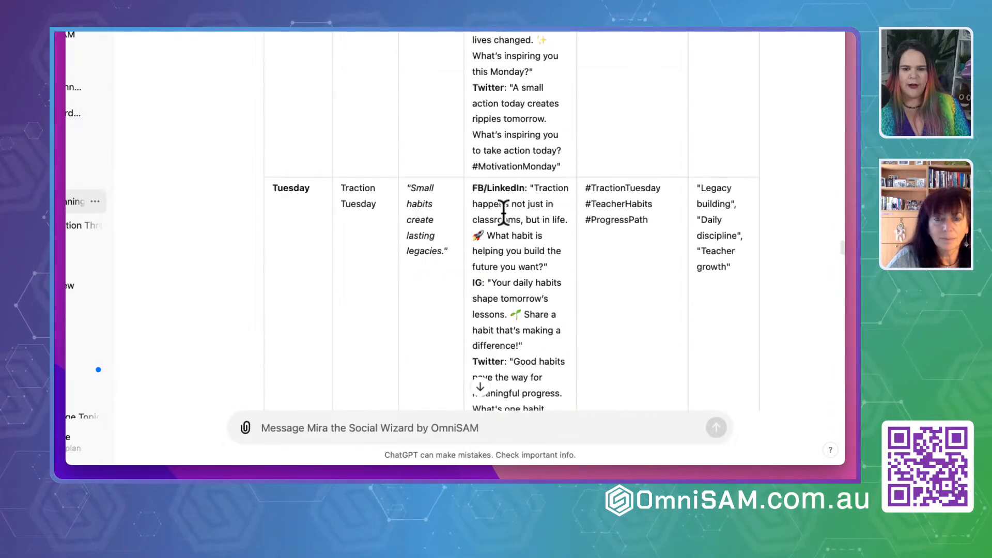
{"action": "scroll", "coordinate": [504, 212], "scroll_direction": "down", "scroll_amount": 20}
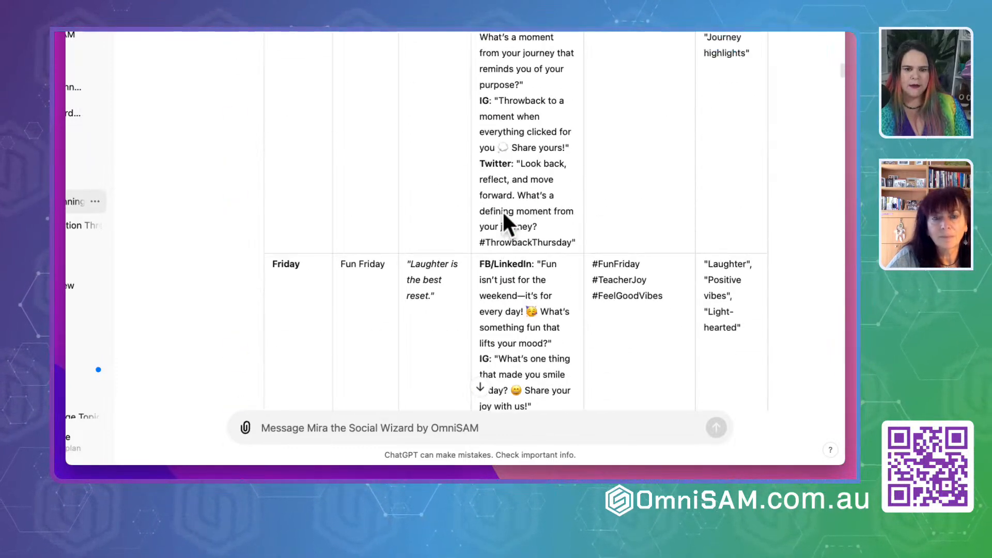
{"action": "scroll", "coordinate": [504, 212], "scroll_direction": "up", "scroll_amount": 20}
{"action": "scroll", "coordinate": [504, 214], "scroll_direction": "down", "scroll_amount": 10}
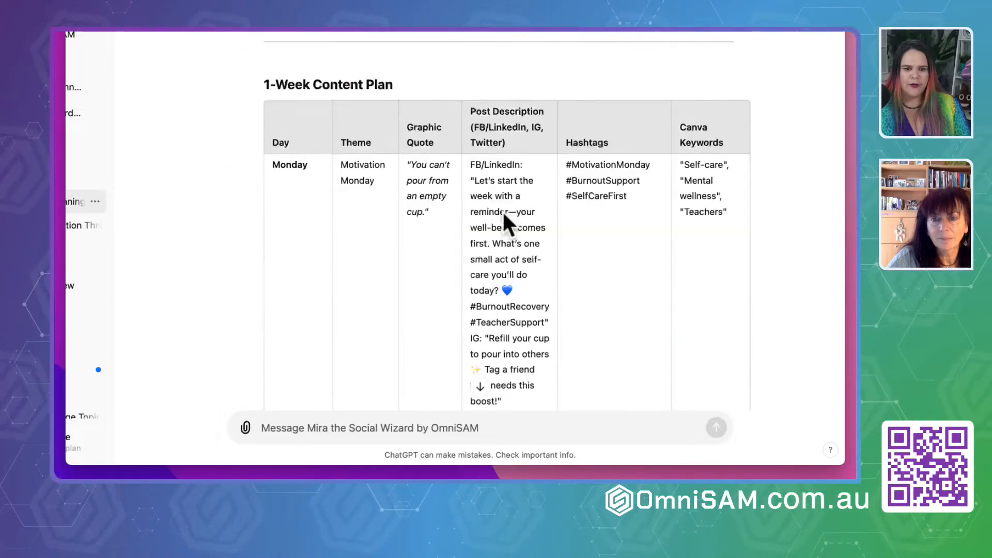
{"action": "scroll", "coordinate": [502, 210], "scroll_direction": "down", "scroll_amount": 15}
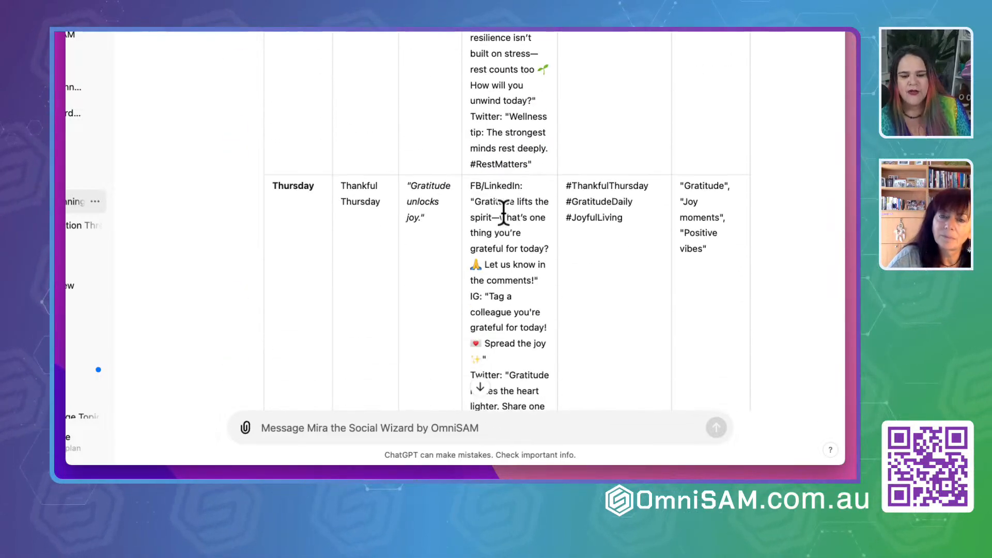
{"action": "scroll", "coordinate": [504, 209], "scroll_direction": "down", "scroll_amount": 8}
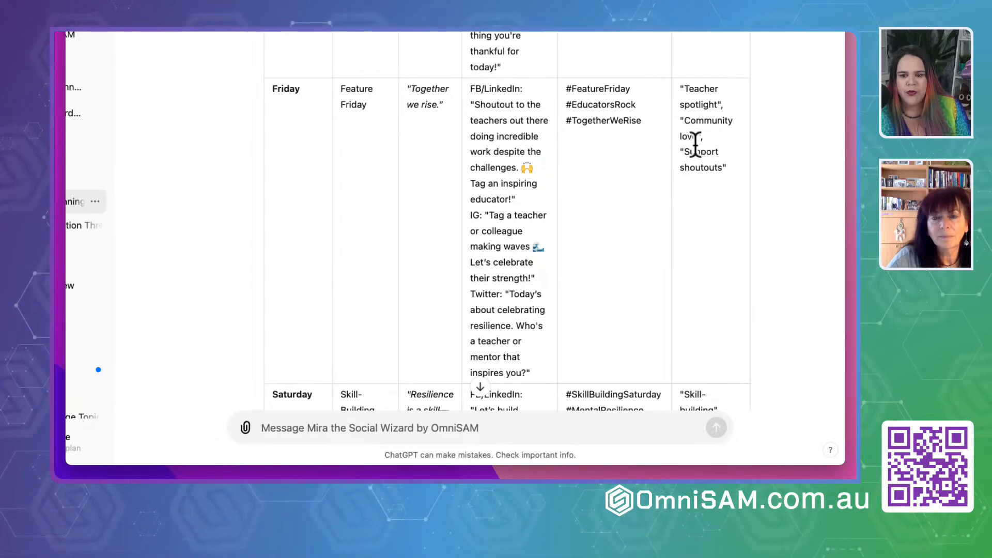
Copy the Friday keyword "Community love" from the content plan, return to Canva and search the elements for it
{"action": "left_click_drag", "start_coordinate": [686, 123], "coordinate": [702, 133]}
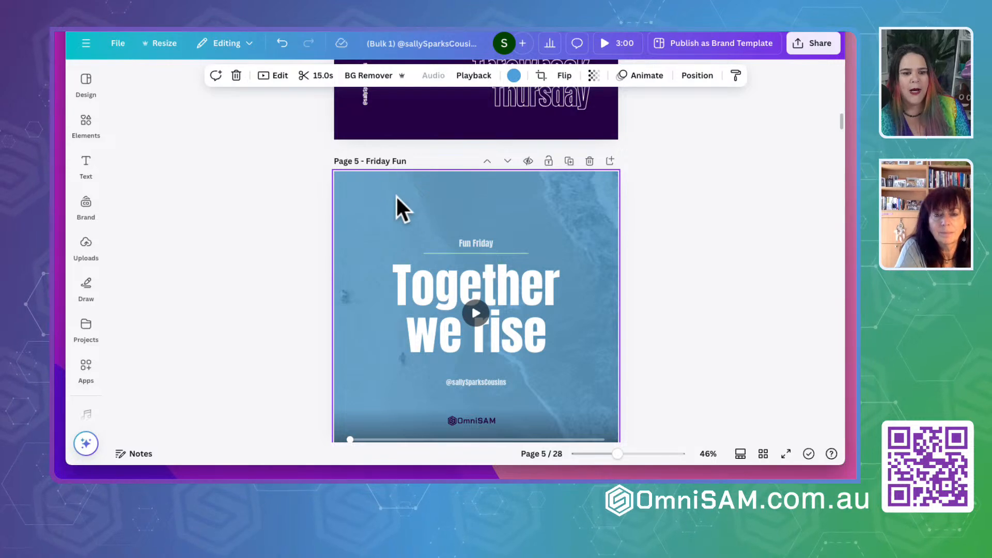
{"action": "left_click", "coordinate": [83, 128]}
{"action": "left_click", "coordinate": [189, 80]}
{"action": "type", "text": "Community love"}
{"action": "key", "text": "Return"}
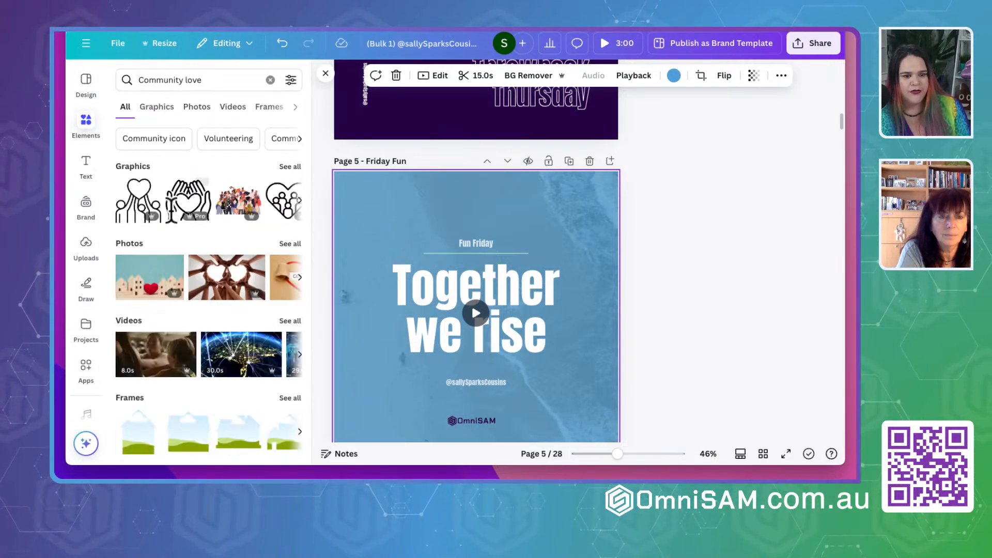
Add the photo of hands forming hearts to page 5 and place it over the page's upper-left corner
{"action": "left_click", "coordinate": [217, 279]}
{"action": "left_click_drag", "start_coordinate": [386, 250], "coordinate": [345, 173]}
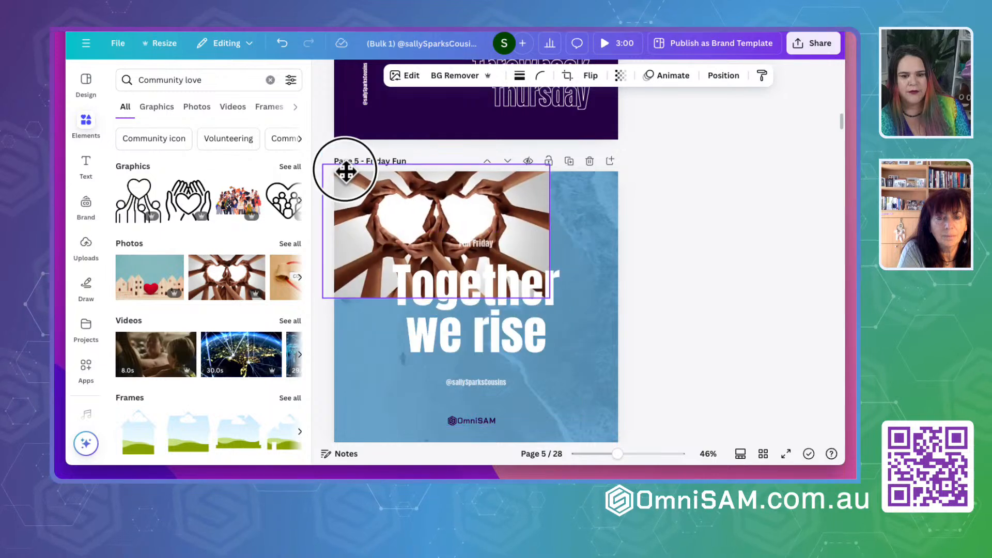
Try enlarging the hands photo to cover page 5 and sending it behind the other elements, and undo the attempt
{"action": "left_click_drag", "start_coordinate": [550, 296], "coordinate": [869, 483]}
{"action": "left_click_drag", "start_coordinate": [554, 237], "coordinate": [501, 208]}
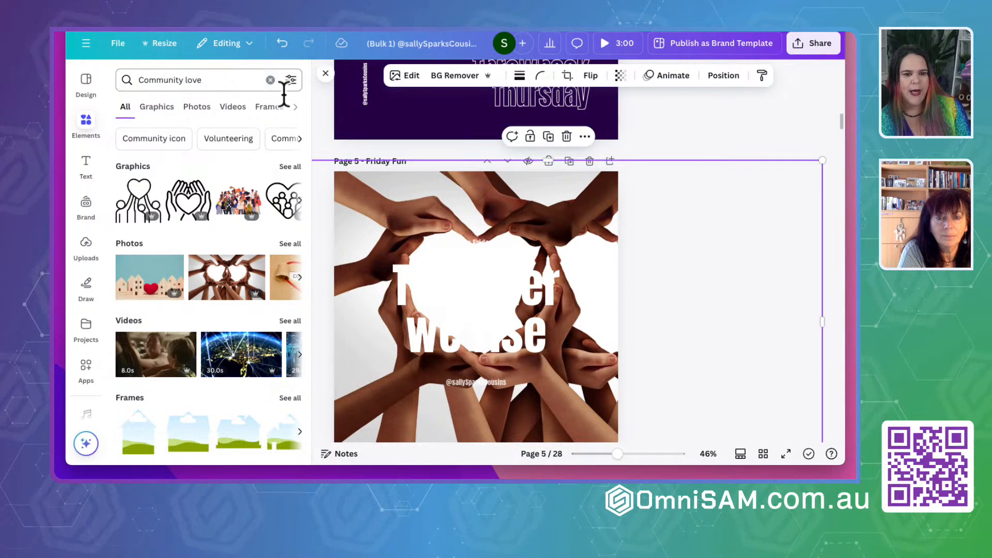
{"action": "left_click", "coordinate": [722, 76]}
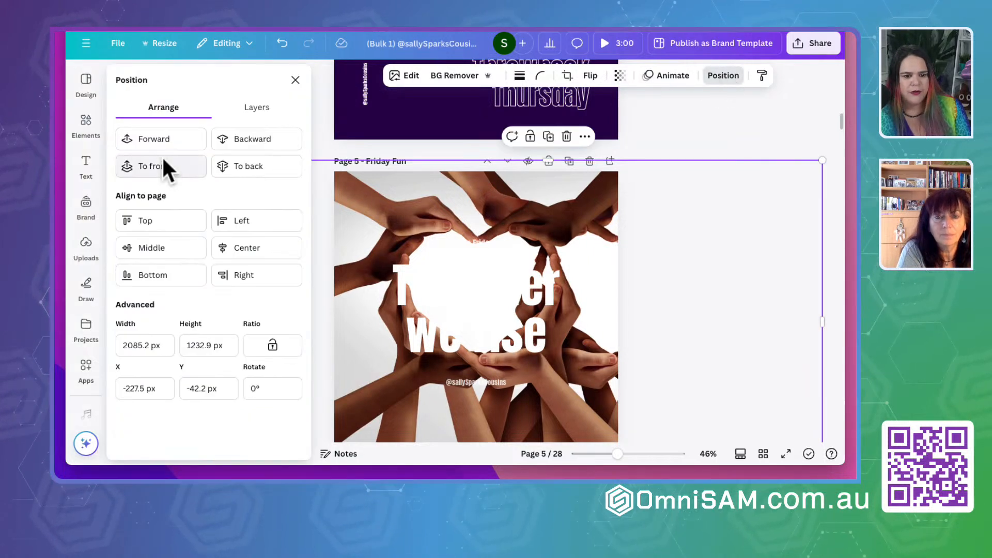
{"action": "left_click", "coordinate": [240, 141]}
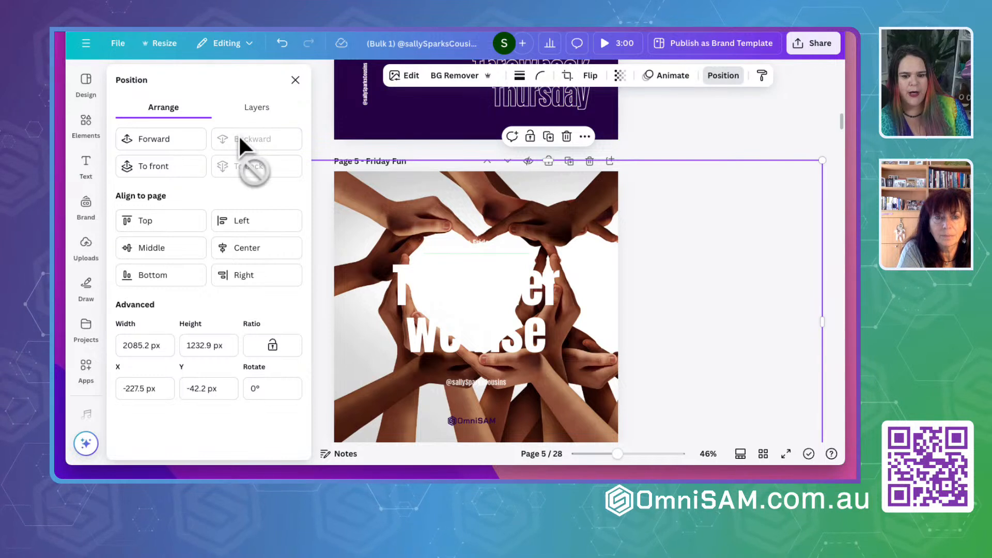
{"action": "left_click", "coordinate": [239, 138]}
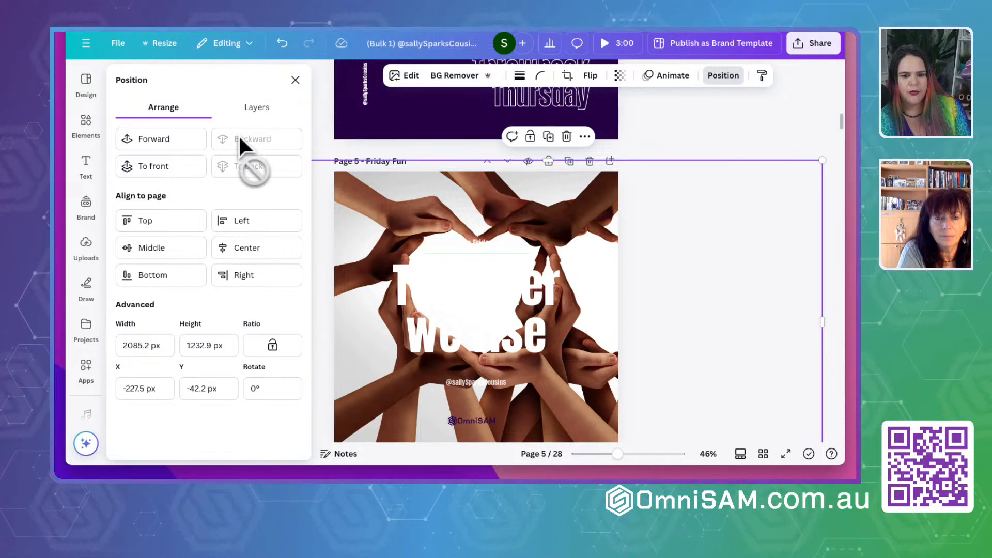
{"action": "key", "text": "ctrl+z"}
{"action": "key", "text": "ctrl+z"}
Examine the background video on page 5 in the crop view and check its colour options
{"action": "left_click_drag", "start_coordinate": [598, 294], "coordinate": [564, 408]}
{"action": "double_click", "coordinate": [595, 403]}
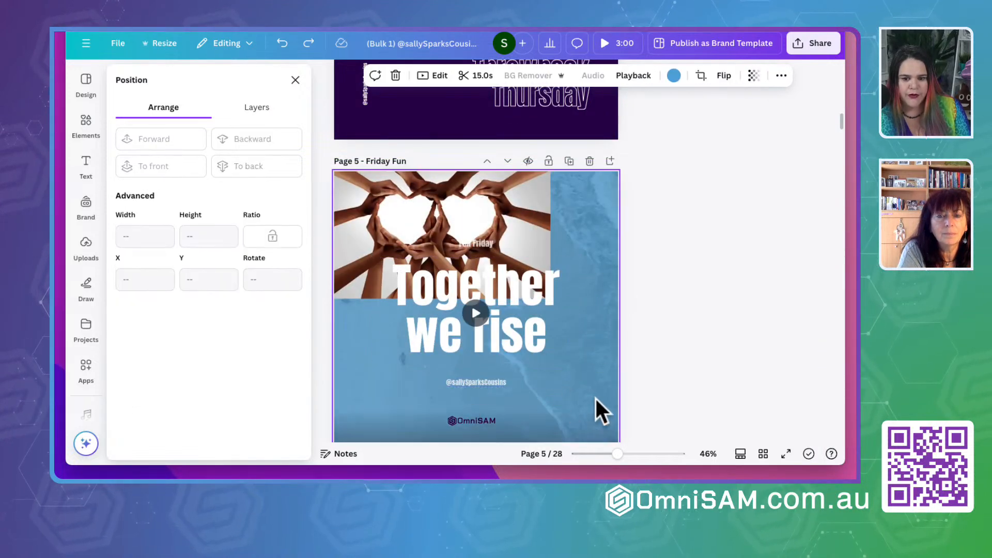
{"action": "left_click", "coordinate": [783, 293]}
{"action": "double_click", "coordinate": [597, 251]}
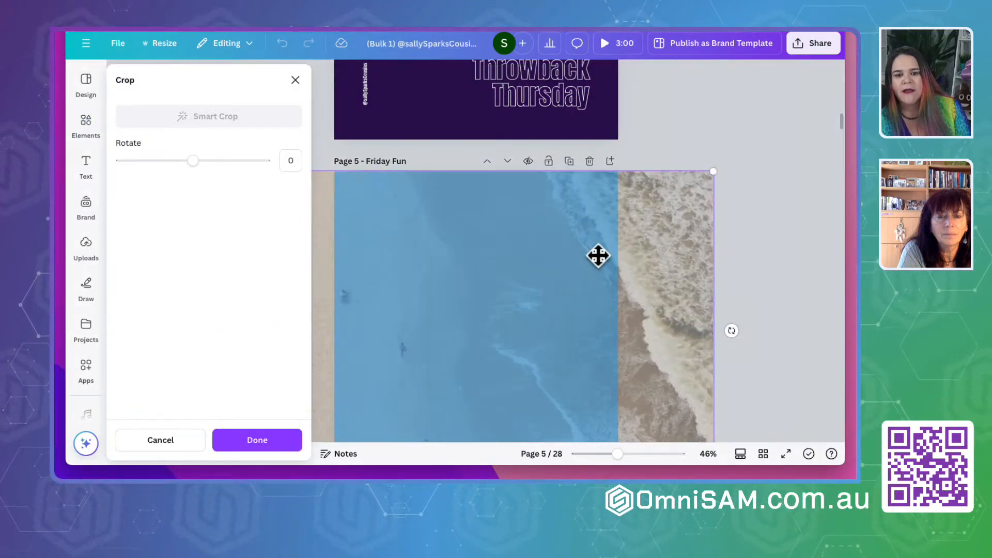
{"action": "left_click", "coordinate": [752, 199]}
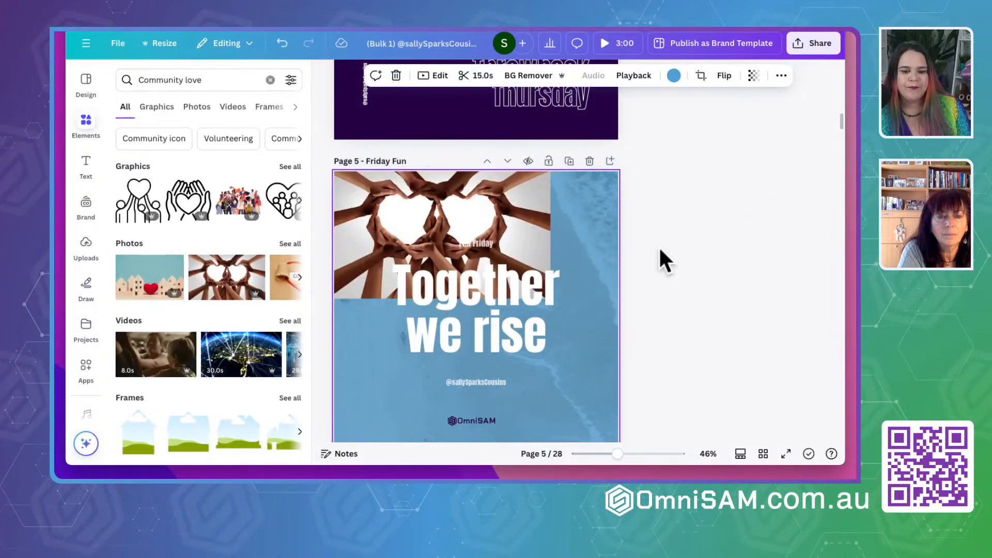
{"action": "left_click", "coordinate": [594, 210]}
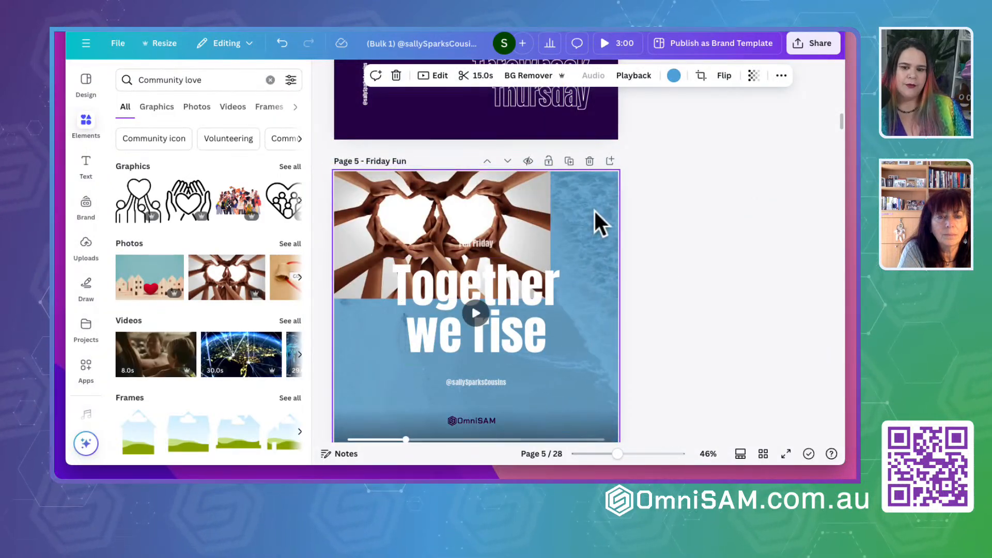
{"action": "left_click", "coordinate": [675, 76]}
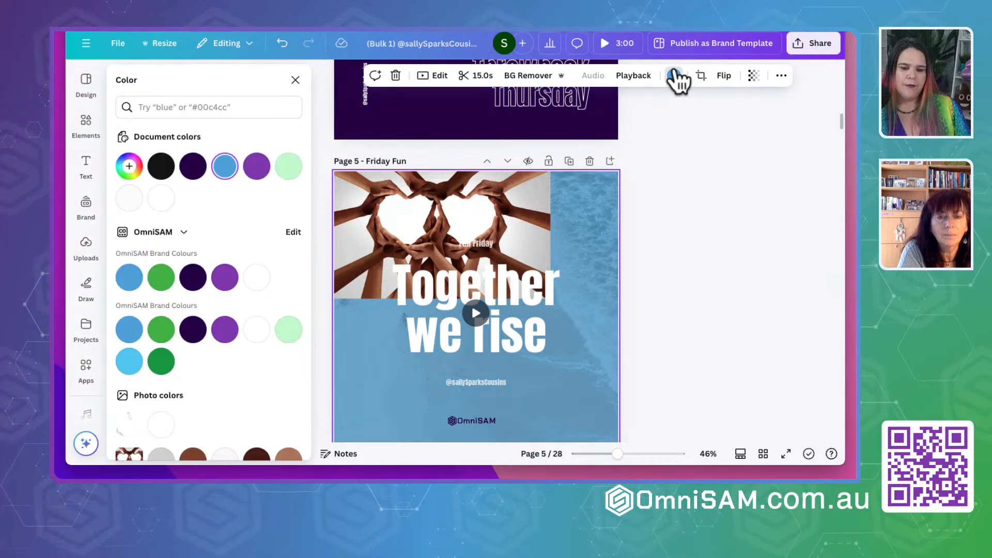
{"action": "left_click", "coordinate": [674, 76]}
{"action": "left_click", "coordinate": [518, 224]}
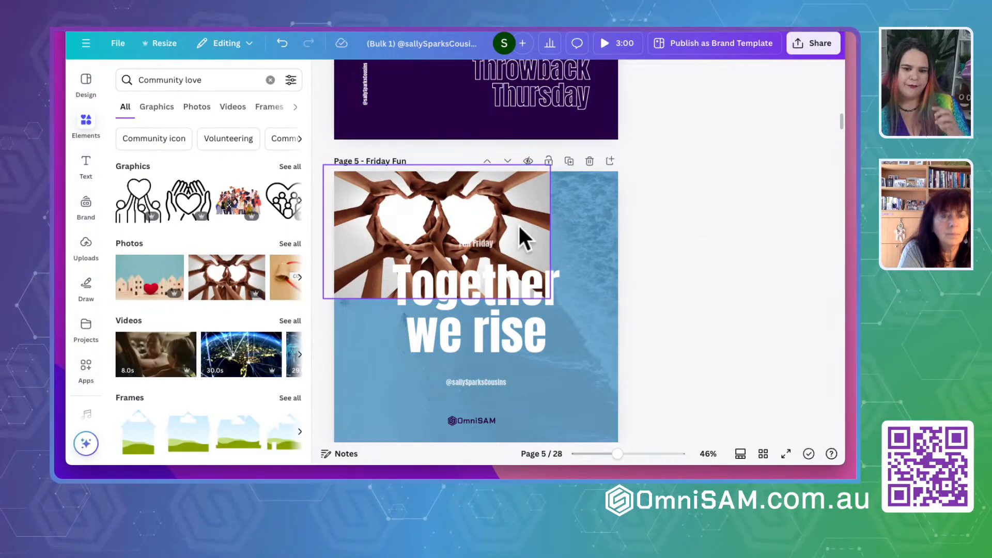
Delete the background video from page 5
{"action": "left_click", "coordinate": [592, 391]}
{"action": "key", "text": "Delete"}
{"action": "left_click", "coordinate": [679, 324]}
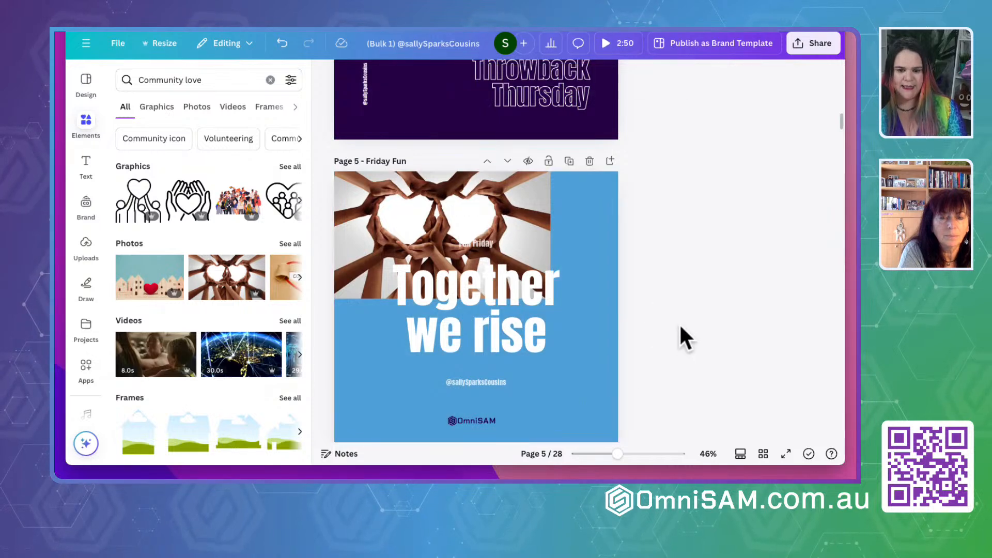
Enlarge the hands photo to cover all of page 5 and send it to the back
{"action": "left_click", "coordinate": [474, 217]}
{"action": "left_click_drag", "start_coordinate": [549, 299], "coordinate": [842, 450]}
{"action": "left_click_drag", "start_coordinate": [562, 187], "coordinate": [202, 74]}
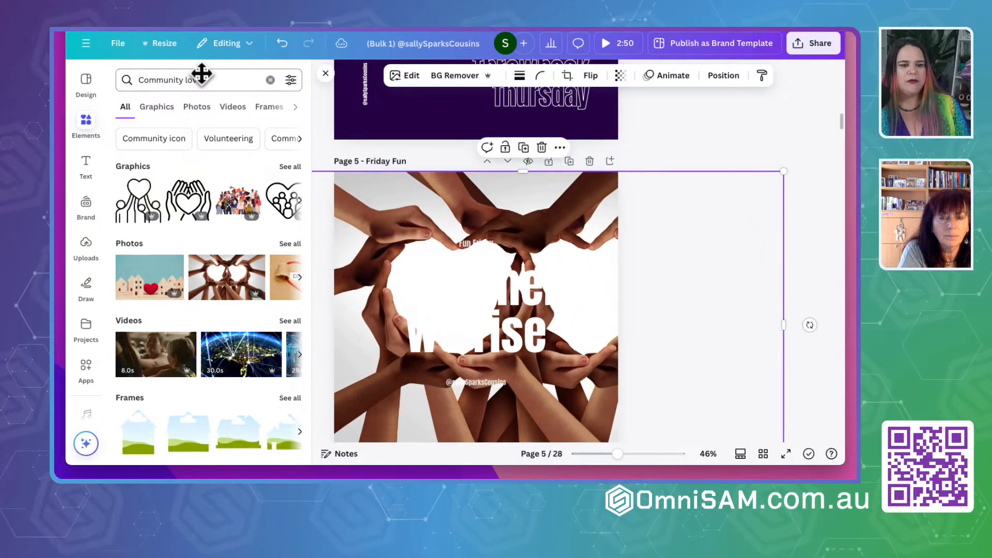
{"action": "left_click", "coordinate": [673, 76]}
{"action": "left_click", "coordinate": [711, 83]}
{"action": "left_click", "coordinate": [252, 166]}
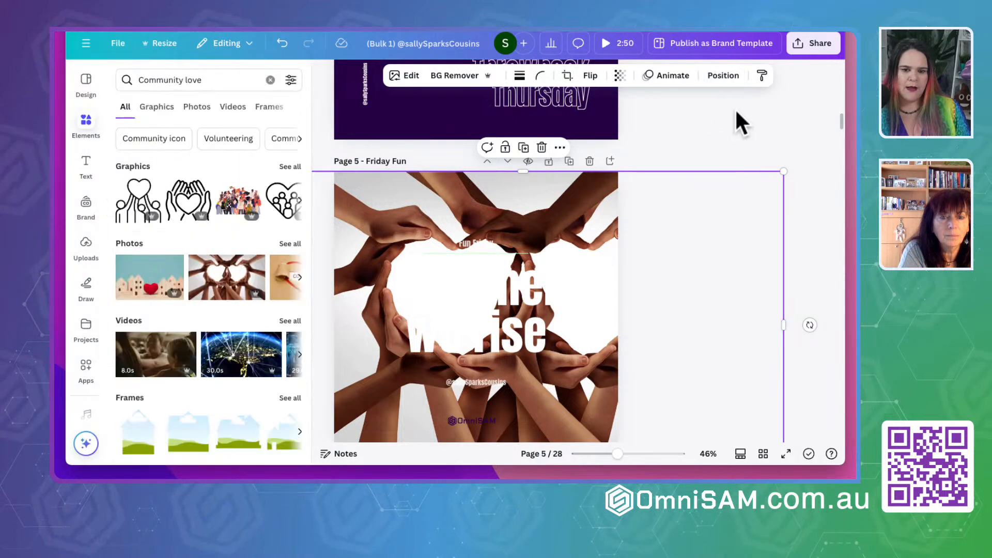
{"action": "left_click", "coordinate": [478, 108]}
{"action": "left_click", "coordinate": [380, 135]}
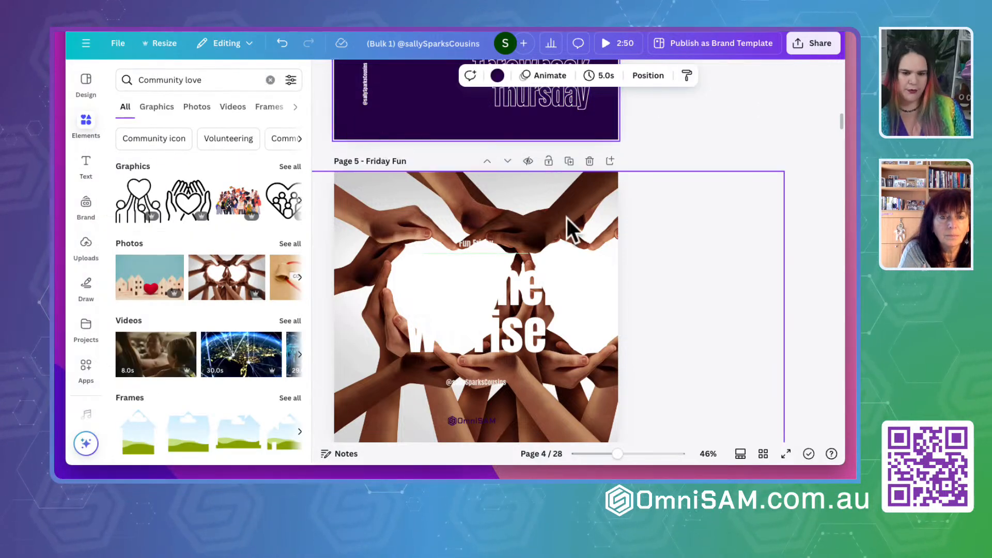
{"action": "scroll", "coordinate": [568, 222], "scroll_direction": "down", "scroll_amount": 4}
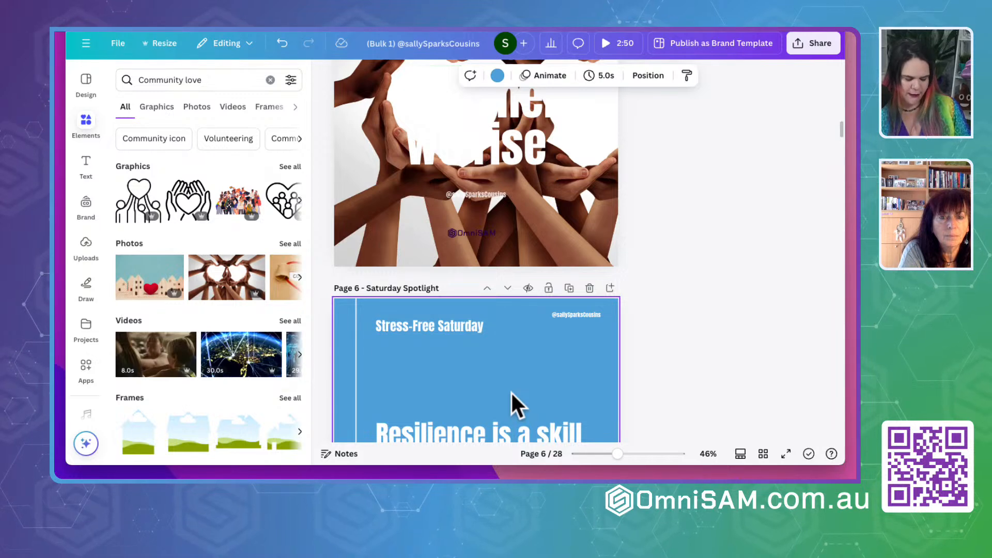
{"action": "scroll", "coordinate": [507, 372], "scroll_direction": "up", "scroll_amount": 3}
{"action": "left_click", "coordinate": [572, 346]}
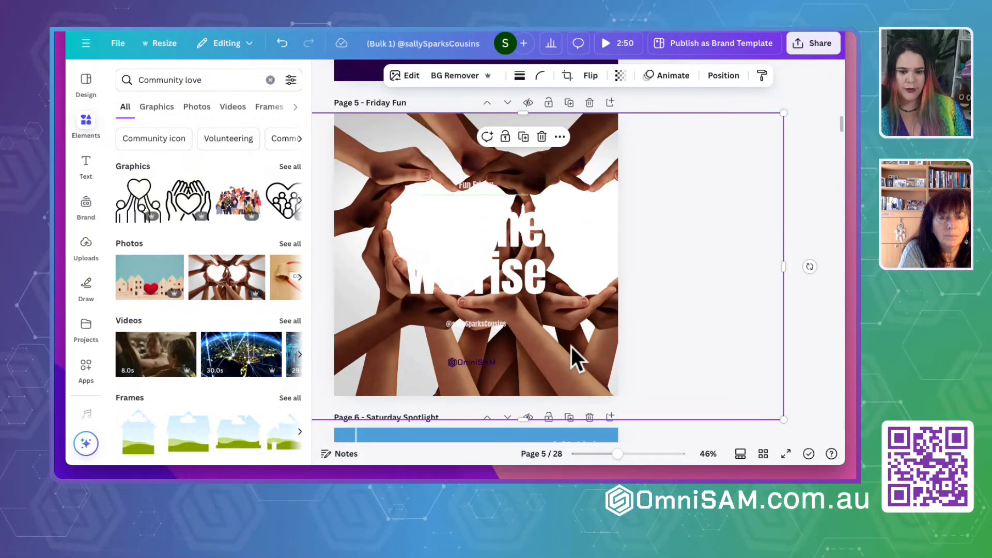
{"action": "left_click", "coordinate": [682, 304]}
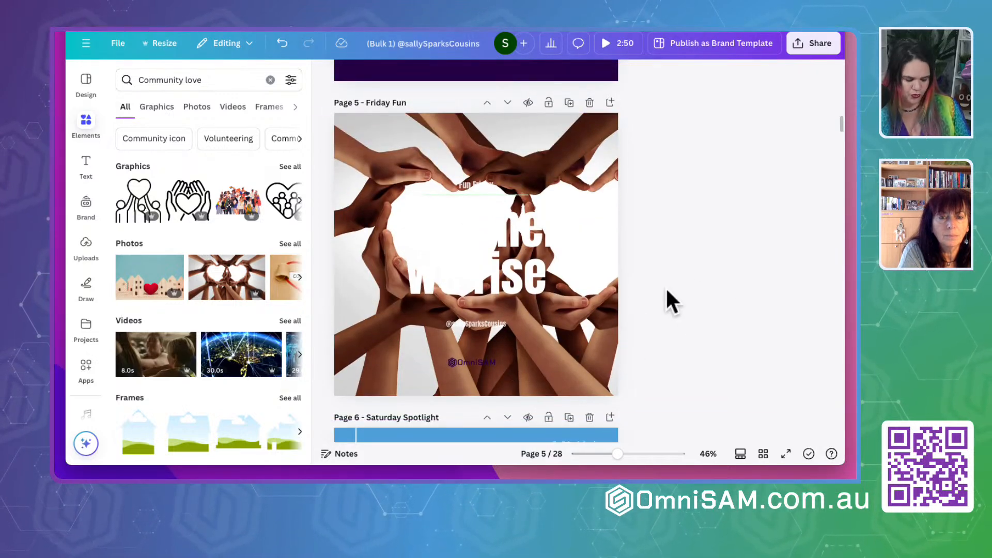
Add a rectangle filled with the document's blue on page 5, stretch it over the whole page and set its transparency to 83
{"action": "left_click", "coordinate": [607, 233]}
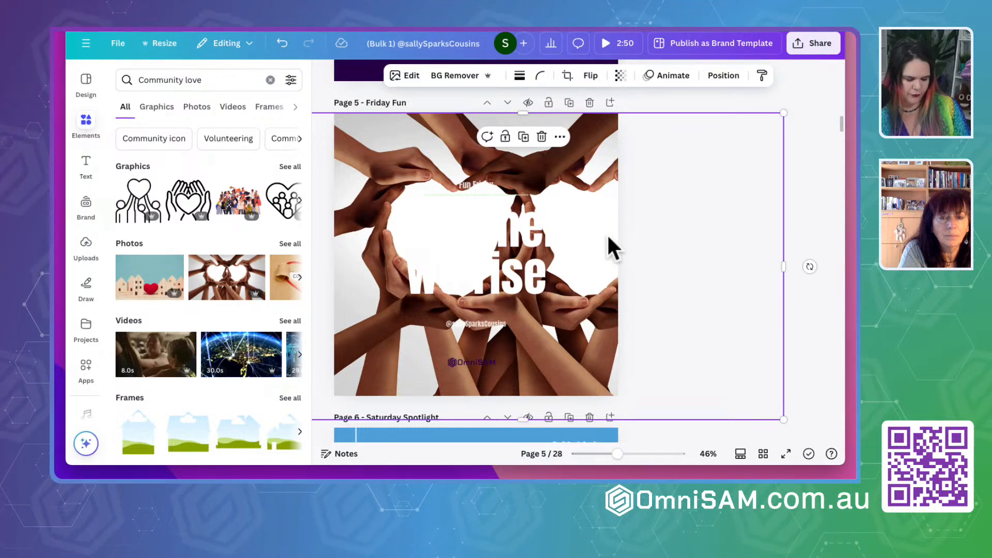
{"action": "key", "text": "r"}
{"action": "left_click", "coordinate": [422, 77]}
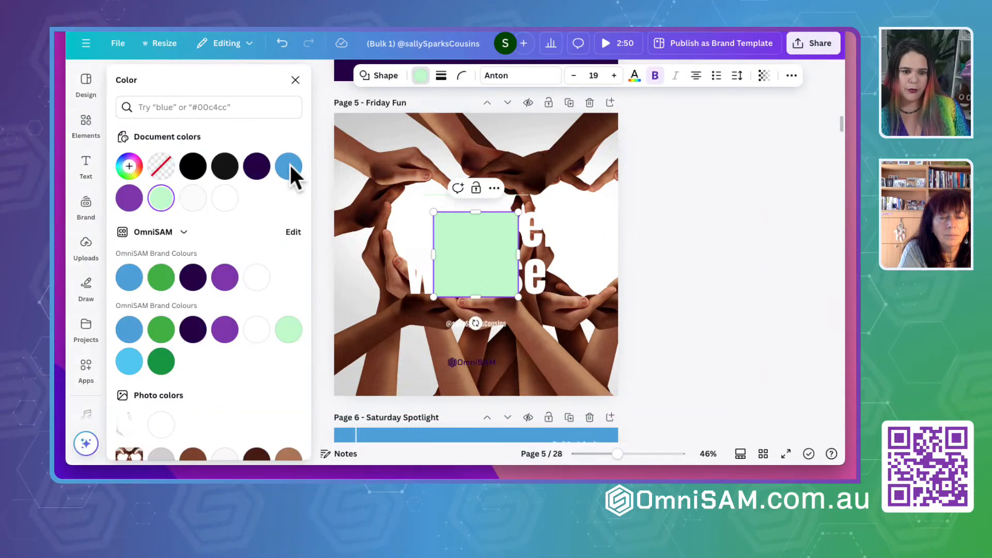
{"action": "left_click", "coordinate": [297, 164]}
{"action": "left_click_drag", "start_coordinate": [493, 268], "coordinate": [618, 399]}
{"action": "left_click", "coordinate": [763, 76]}
{"action": "left_click_drag", "start_coordinate": [745, 122], "coordinate": [776, 122]}
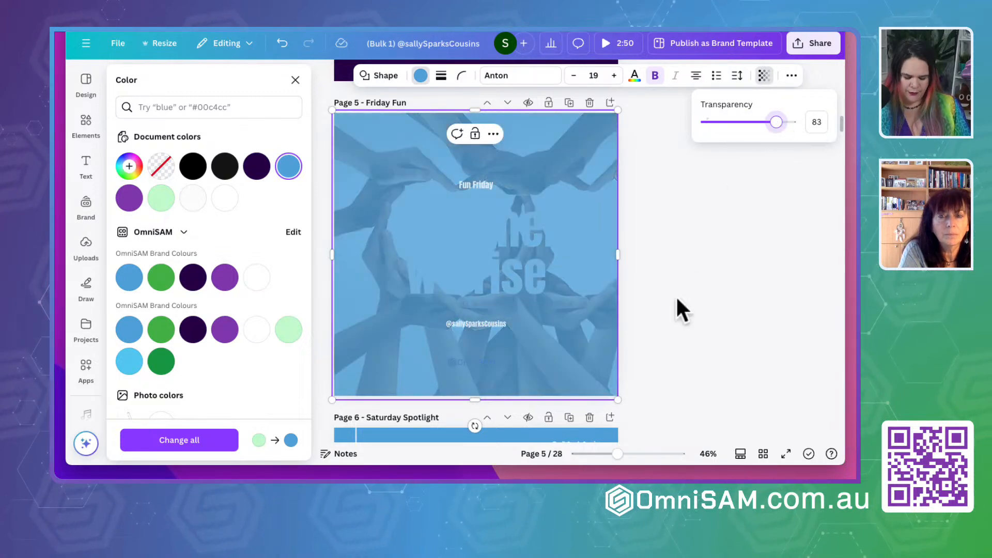
Layer the blue overlay rectangle on page 5 behind the text, line and logo but in front of the hands photo
{"action": "left_click", "coordinate": [689, 350]}
{"action": "left_click", "coordinate": [597, 298]}
{"action": "key", "text": "super+bracketleft"}
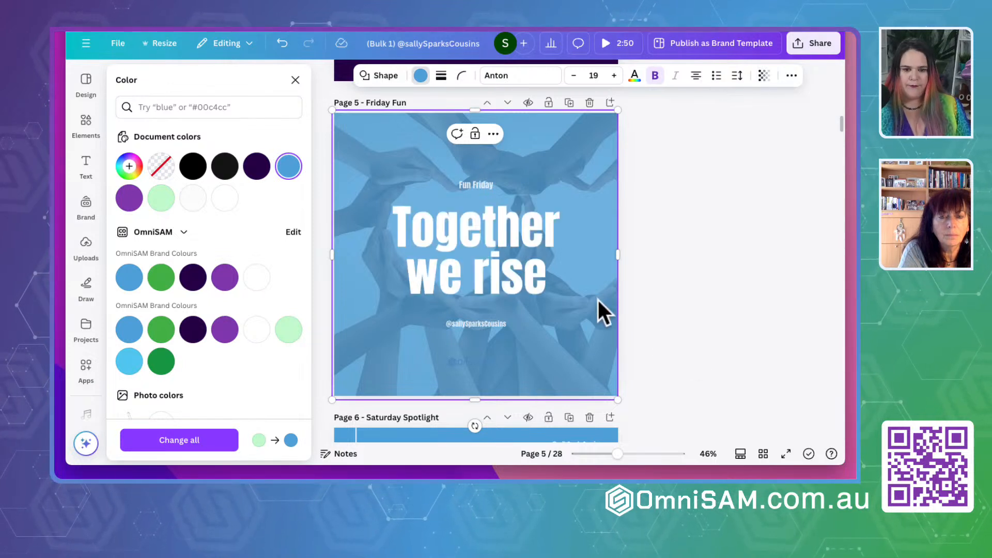
{"action": "key", "text": "super+bracketleft"}
{"action": "key", "text": "super+bracketleft"}
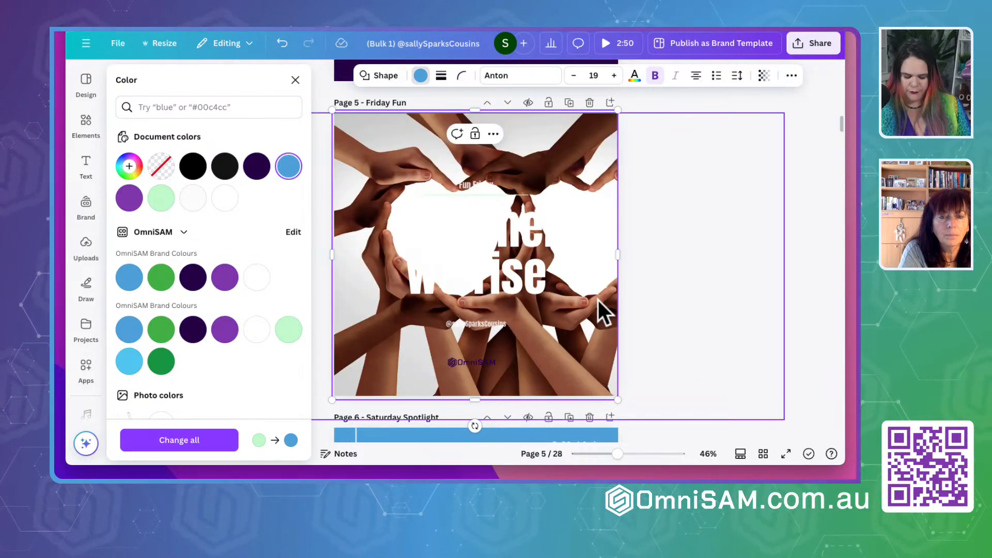
{"action": "key", "text": "super+bracketright"}
{"action": "key", "text": "Escape"}
{"action": "left_click", "coordinate": [756, 266]}
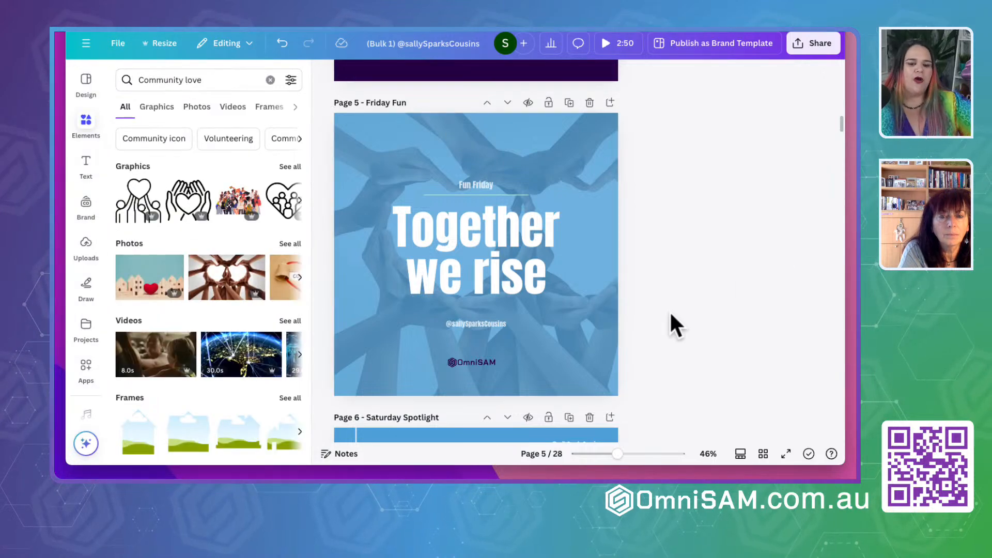
Look through the quote pages following page 5 and return to the Friday Fun page
{"action": "scroll", "coordinate": [670, 311], "scroll_direction": "down", "scroll_amount": 5}
{"action": "scroll", "coordinate": [670, 314], "scroll_direction": "down", "scroll_amount": 20}
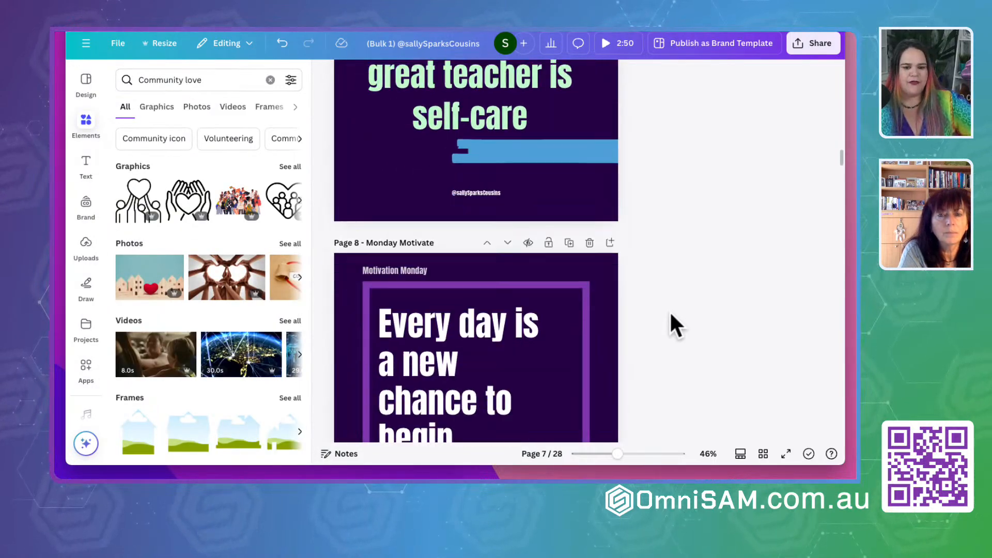
{"action": "scroll", "coordinate": [670, 311], "scroll_direction": "down", "scroll_amount": 4}
{"action": "scroll", "coordinate": [669, 311], "scroll_direction": "up", "scroll_amount": 18}
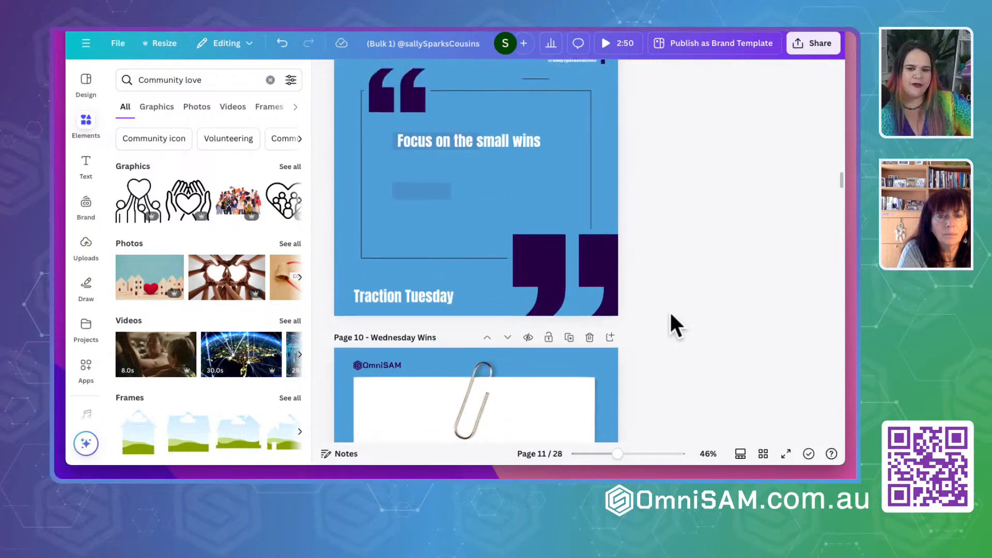
{"action": "scroll", "coordinate": [670, 312], "scroll_direction": "up", "scroll_amount": 5}
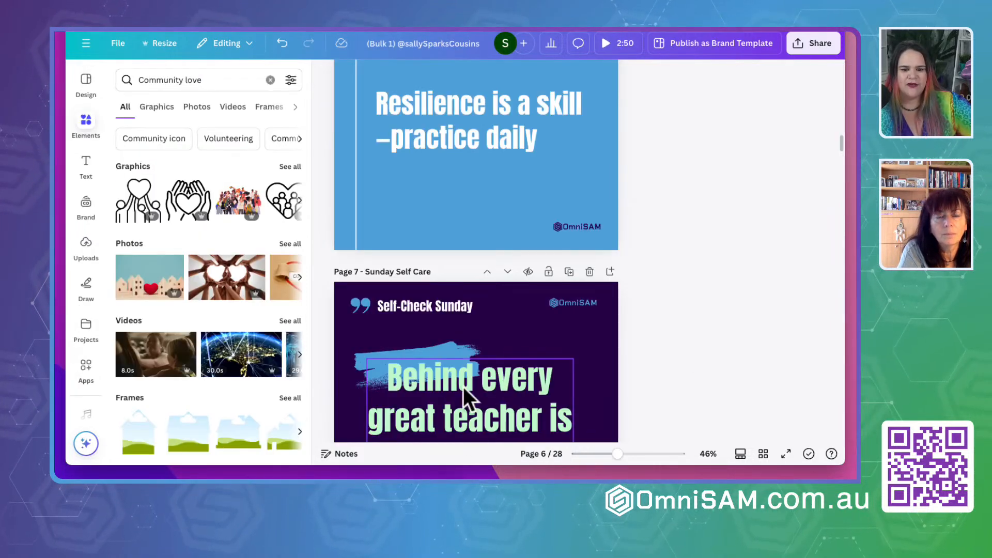
{"action": "scroll", "coordinate": [464, 388], "scroll_direction": "up", "scroll_amount": 6}
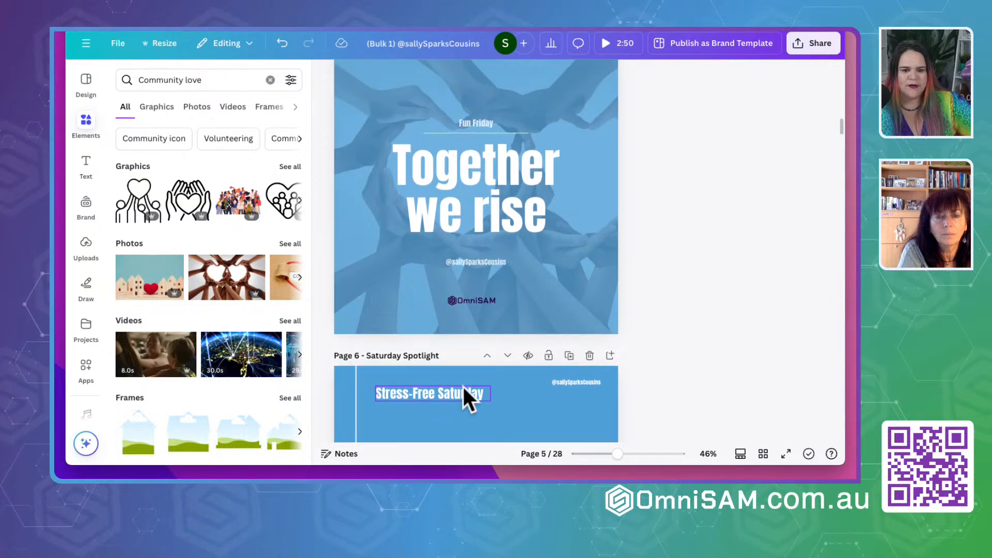
{"action": "scroll", "coordinate": [463, 385], "scroll_direction": "up", "scroll_amount": 1}
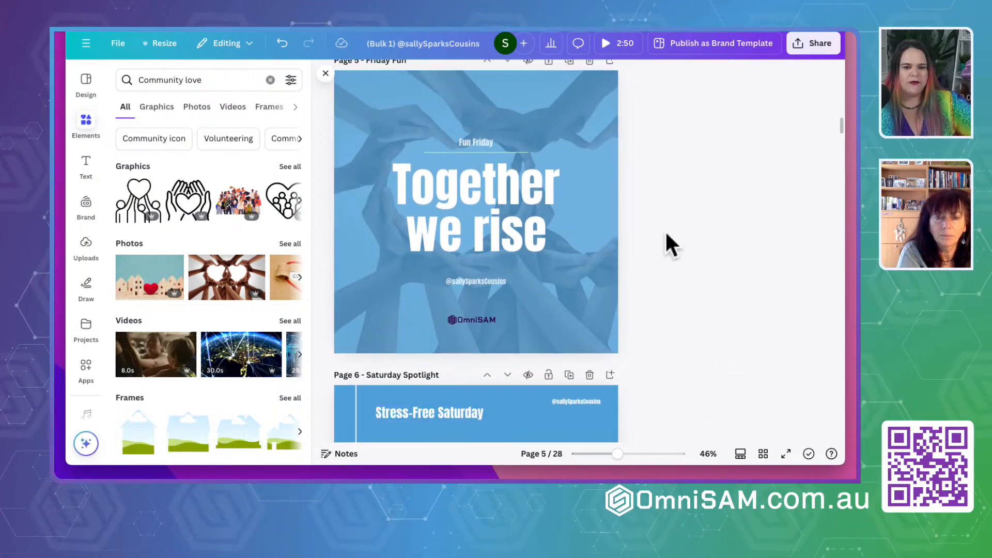
Shift the blue overlay aside on page 5 to expose the hands photo, and move it back over the whole page
{"action": "left_click", "coordinate": [598, 333]}
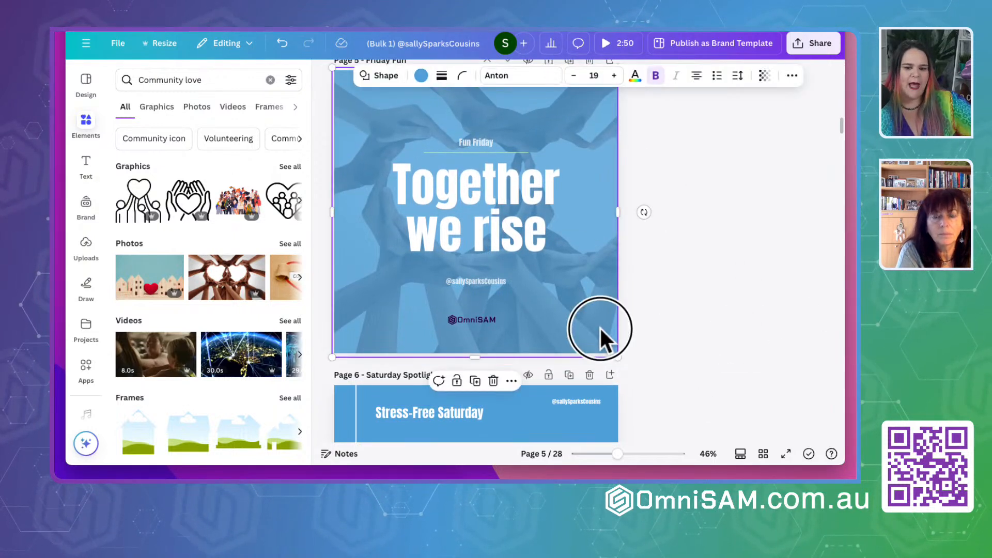
{"action": "left_click_drag", "start_coordinate": [602, 336], "coordinate": [511, 339]}
{"action": "double_click", "coordinate": [578, 329]}
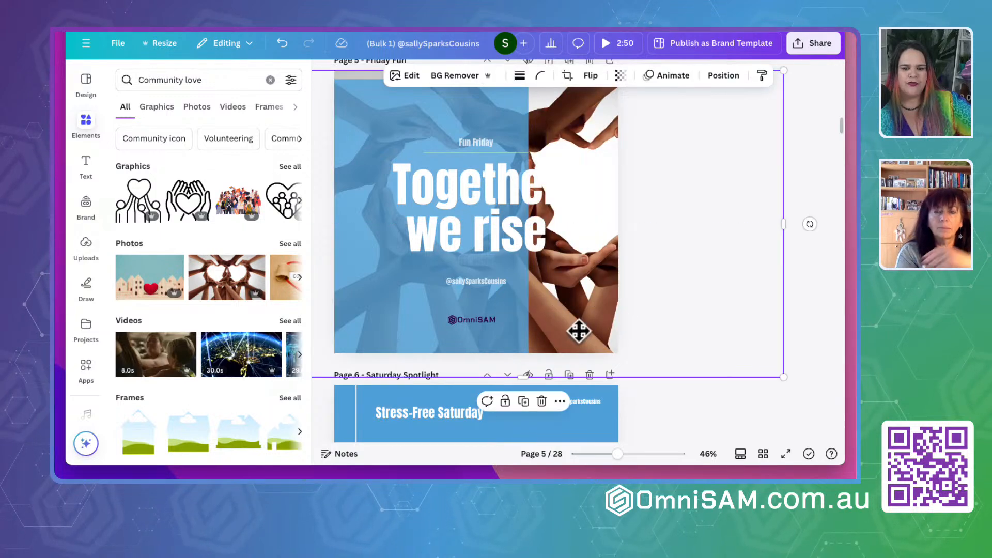
{"action": "left_click", "coordinate": [673, 415]}
{"action": "left_click_drag", "start_coordinate": [568, 306], "coordinate": [602, 305]}
{"action": "left_click_drag", "start_coordinate": [395, 339], "coordinate": [455, 277]}
{"action": "left_click", "coordinate": [652, 408]}
{"action": "left_click", "coordinate": [710, 327]}
Switch to the ChatGPT content table and select the FB/LinkedIn caption text in the Friday row
{"action": "scroll", "coordinate": [709, 327], "scroll_direction": "down", "scroll_amount": 20}
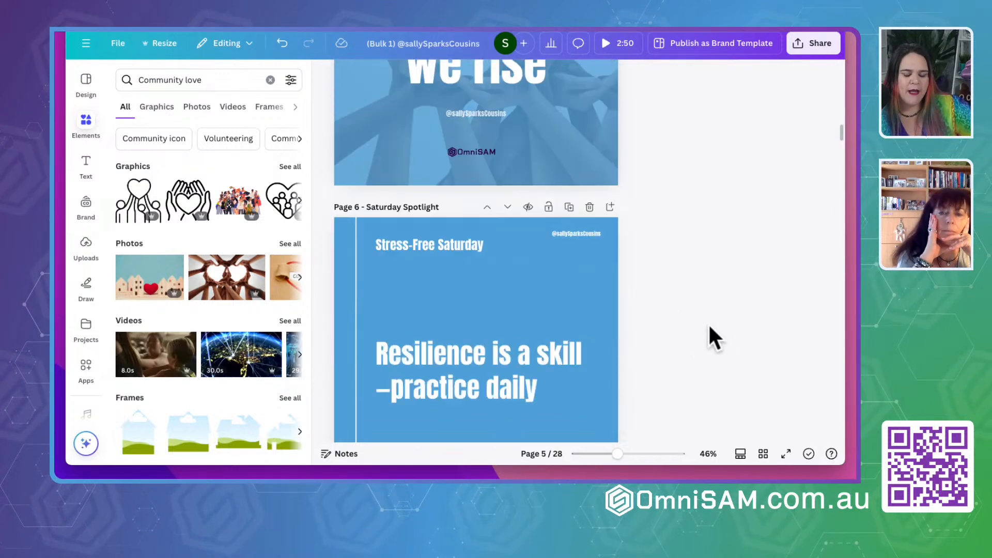
{"action": "scroll", "coordinate": [709, 328], "scroll_direction": "down", "scroll_amount": 10}
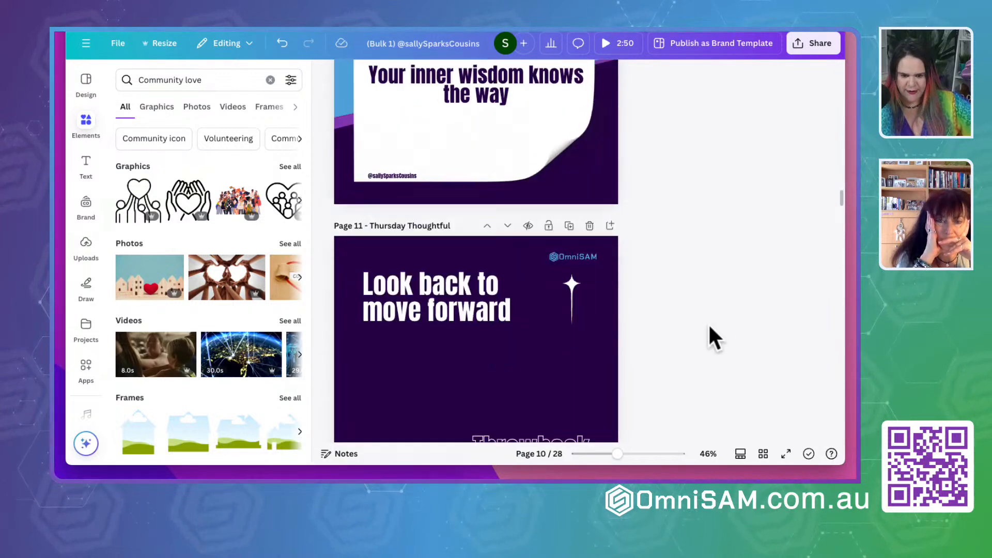
{"action": "key", "text": "ctrl+Tab"}
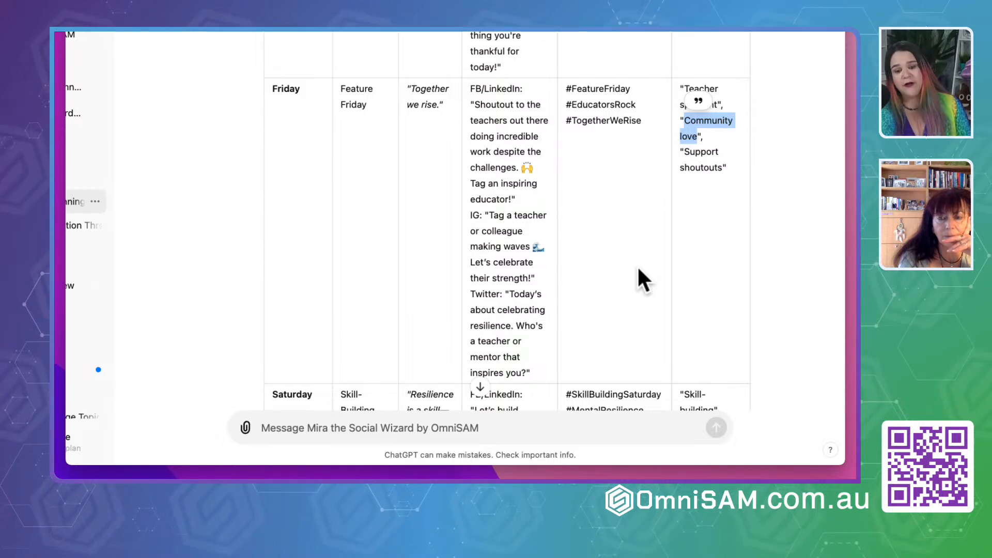
{"action": "left_click", "coordinate": [191, 280]}
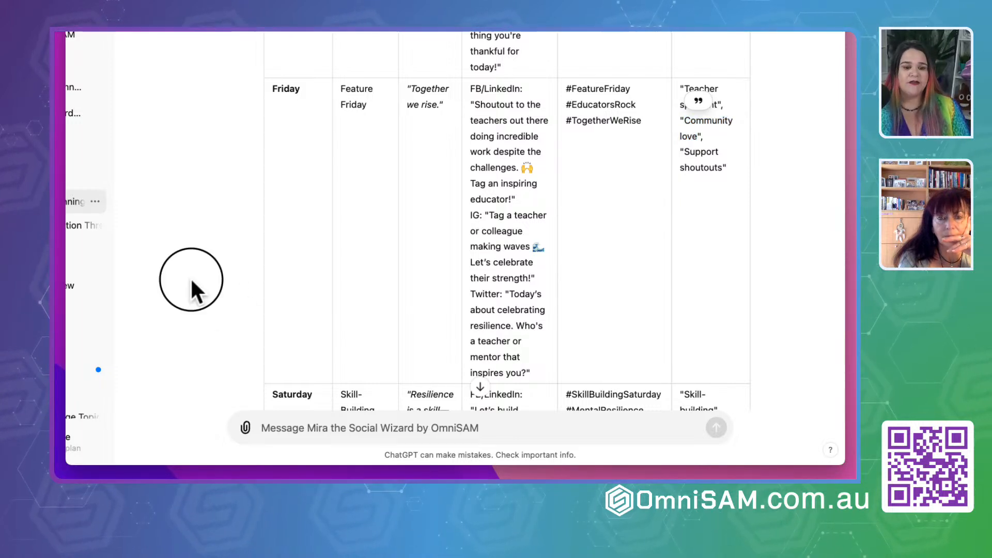
{"action": "left_click_drag", "start_coordinate": [509, 202], "coordinate": [471, 105]}
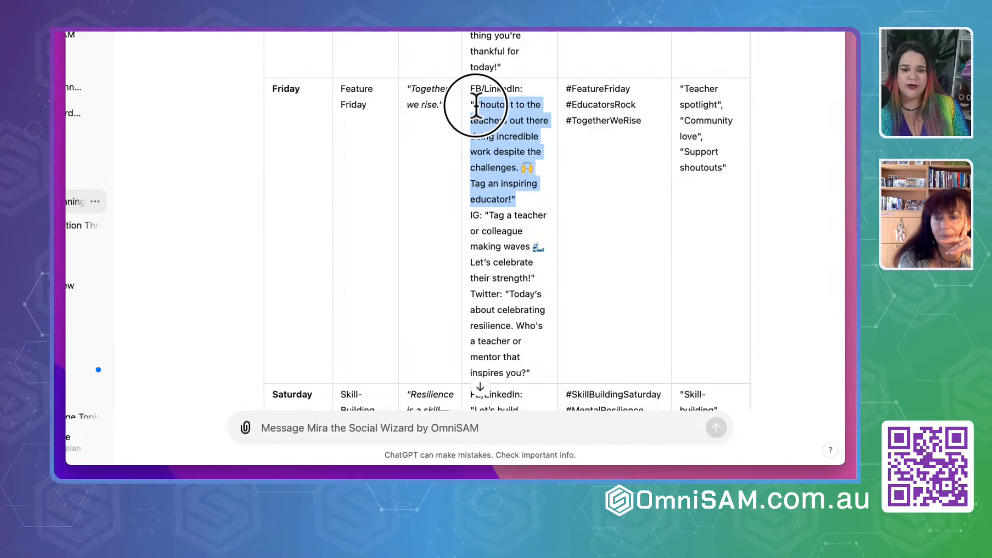